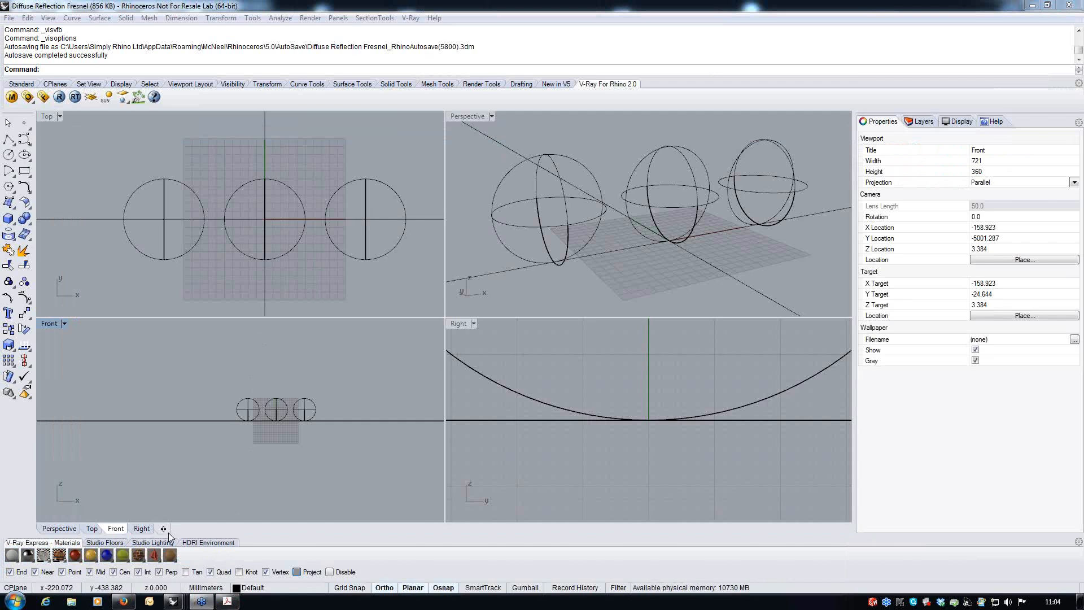
# View the last render of the three spheres in the V-Ray frame buffer, comparing it with the Perspective viewport, and close it.
pyautogui.click(456, 116)
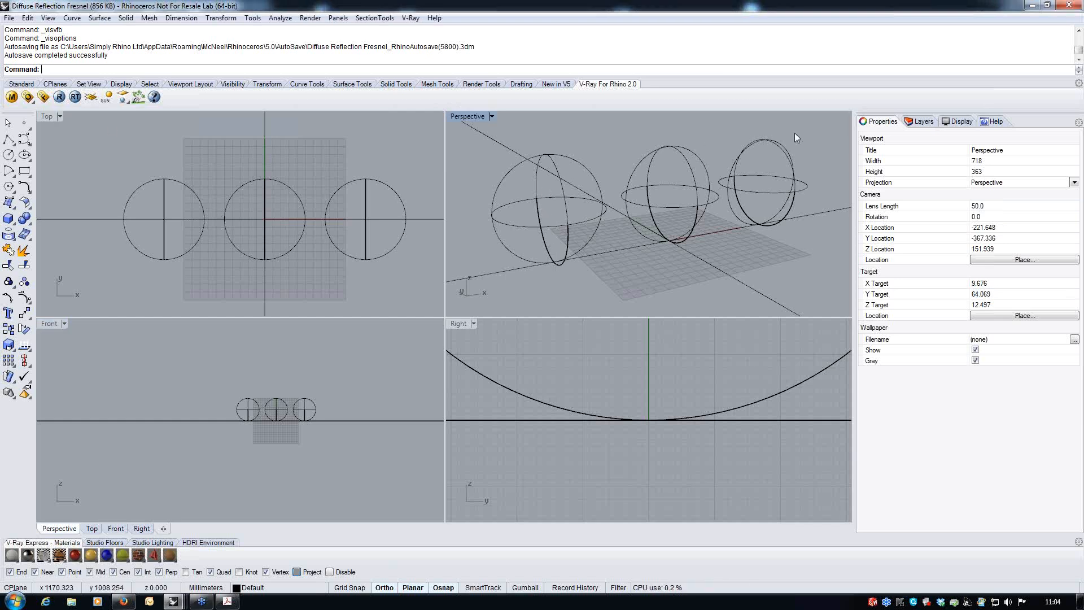
pyautogui.click(44, 97)
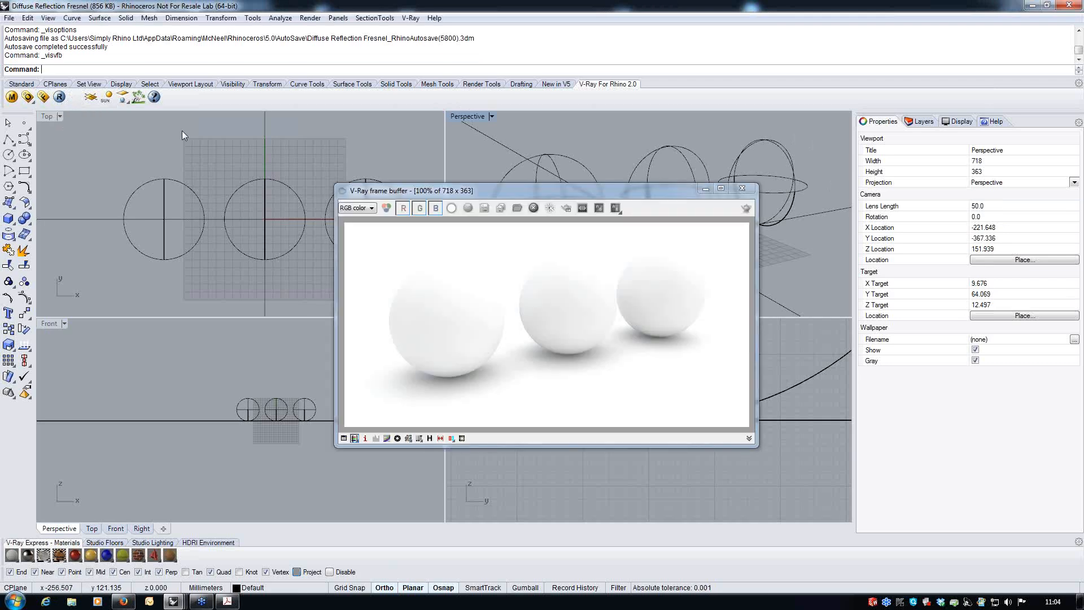
pyautogui.moveTo(559, 195); pyautogui.dragTo(325, 192)
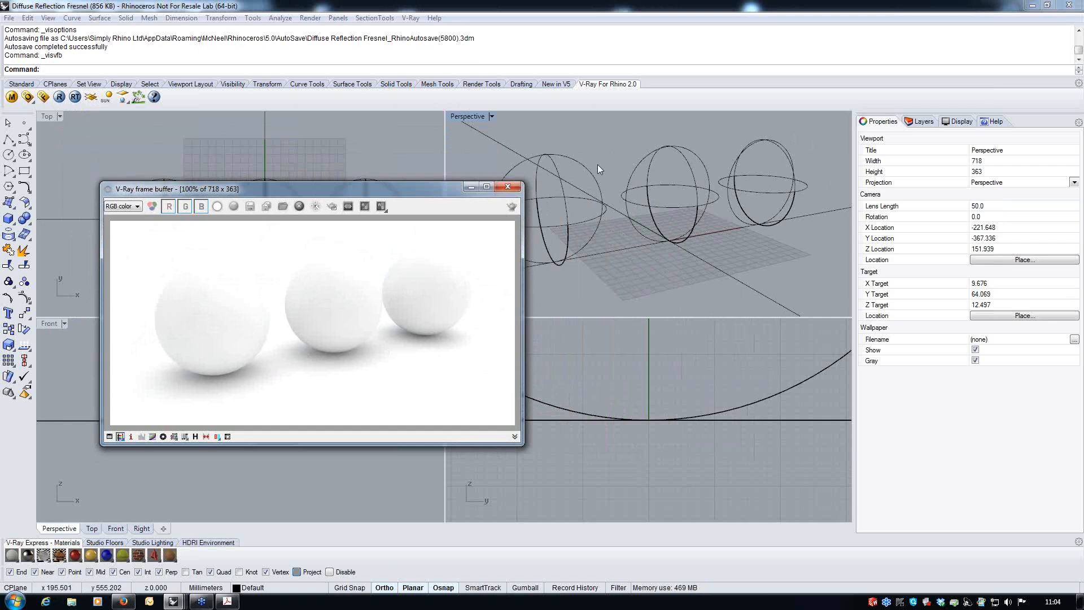
pyautogui.moveTo(430, 197); pyautogui.dragTo(711, 244)
pyautogui.moveTo(550, 236); pyautogui.dragTo(321, 217)
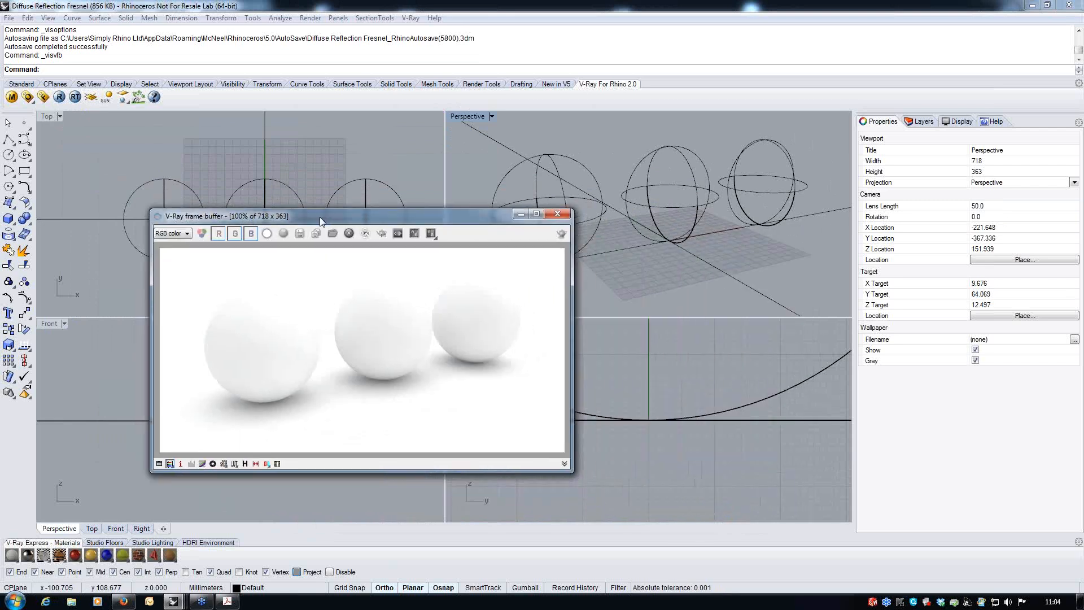
pyautogui.moveTo(320, 217); pyautogui.dragTo(464, 213)
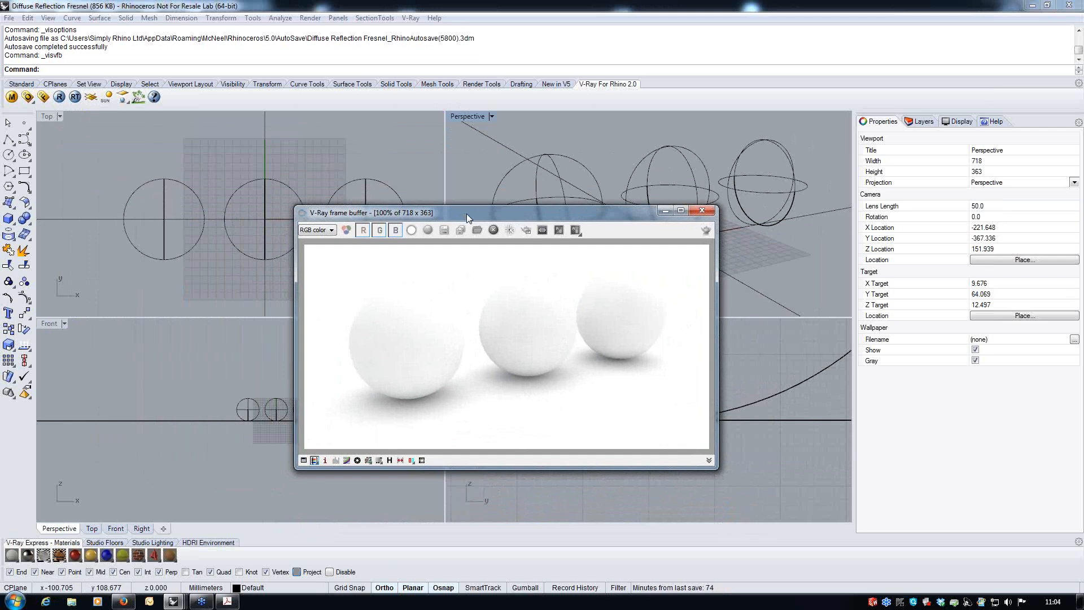
pyautogui.click(704, 215)
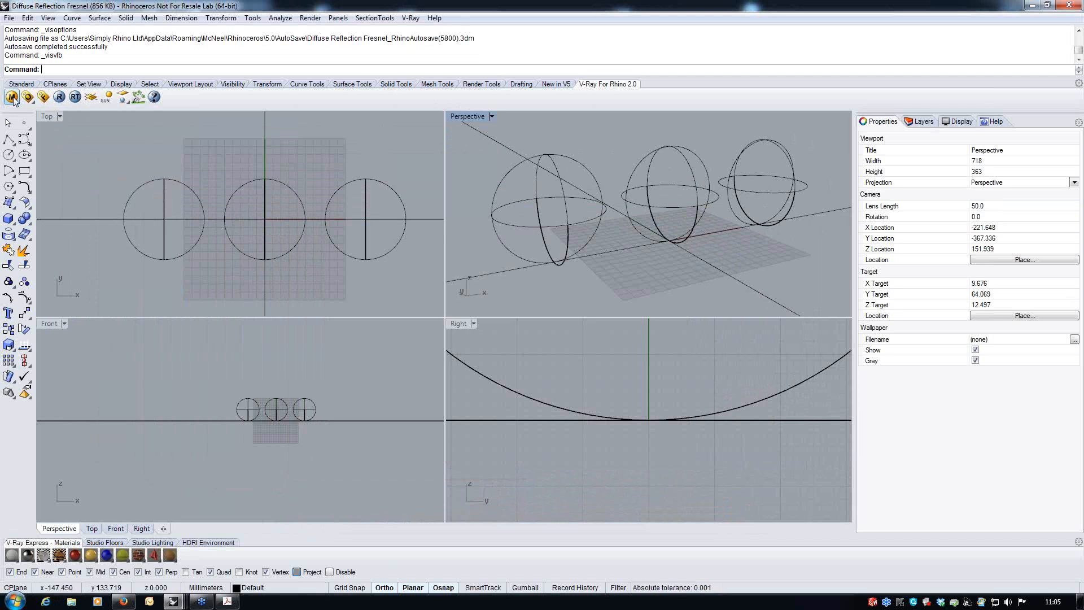
# Create a Standard material under Scene Materials in the V-Ray material editor and rename it Test.
pyautogui.click(12, 98)
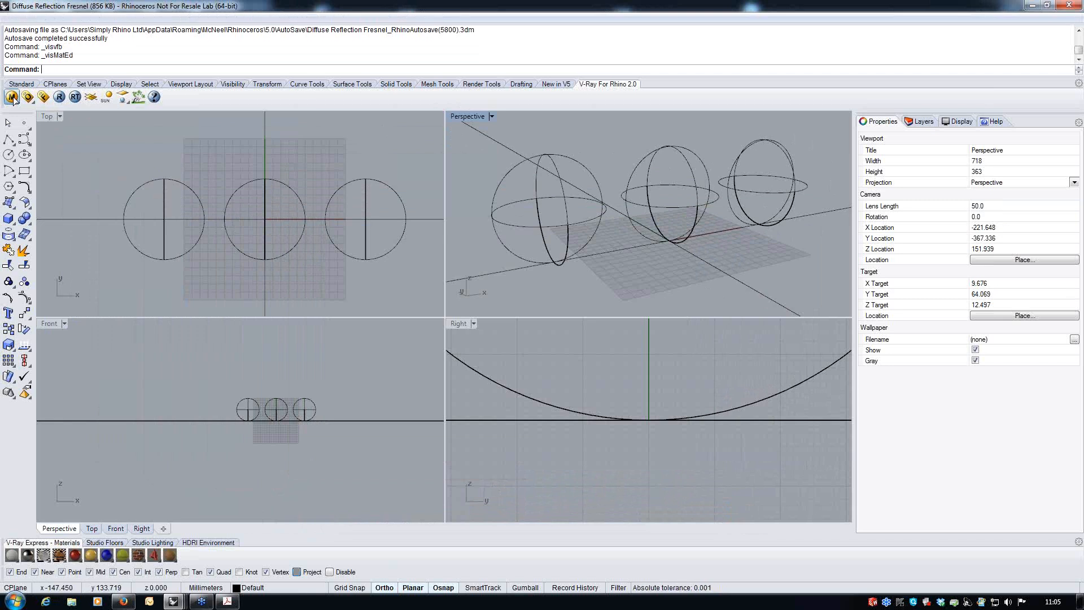
pyautogui.moveTo(459, 124); pyautogui.dragTo(433, 136)
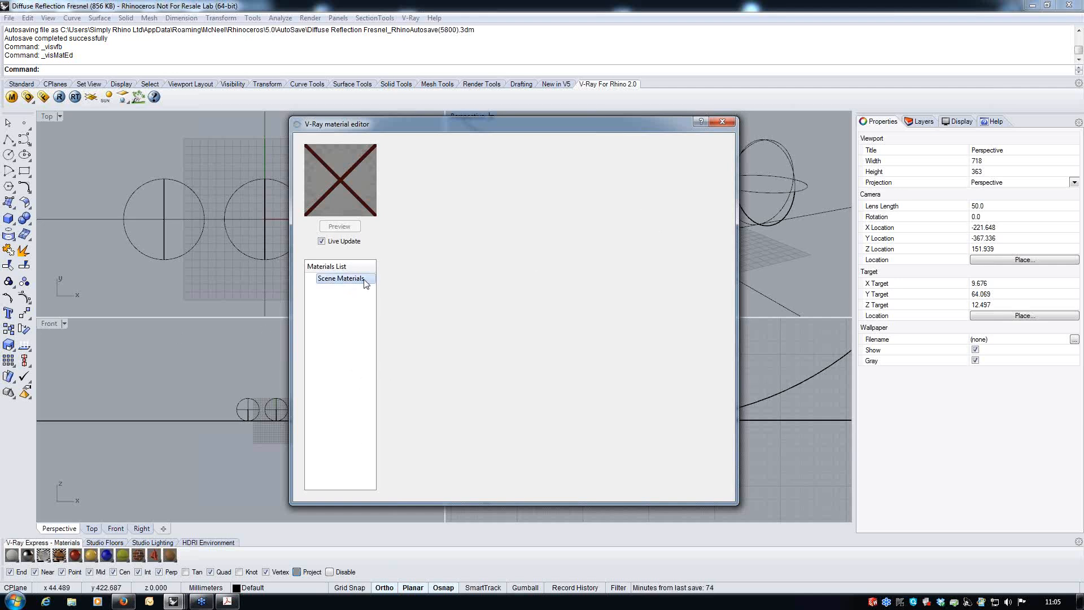
pyautogui.rightClick(352, 287)
pyautogui.moveTo(389, 289)
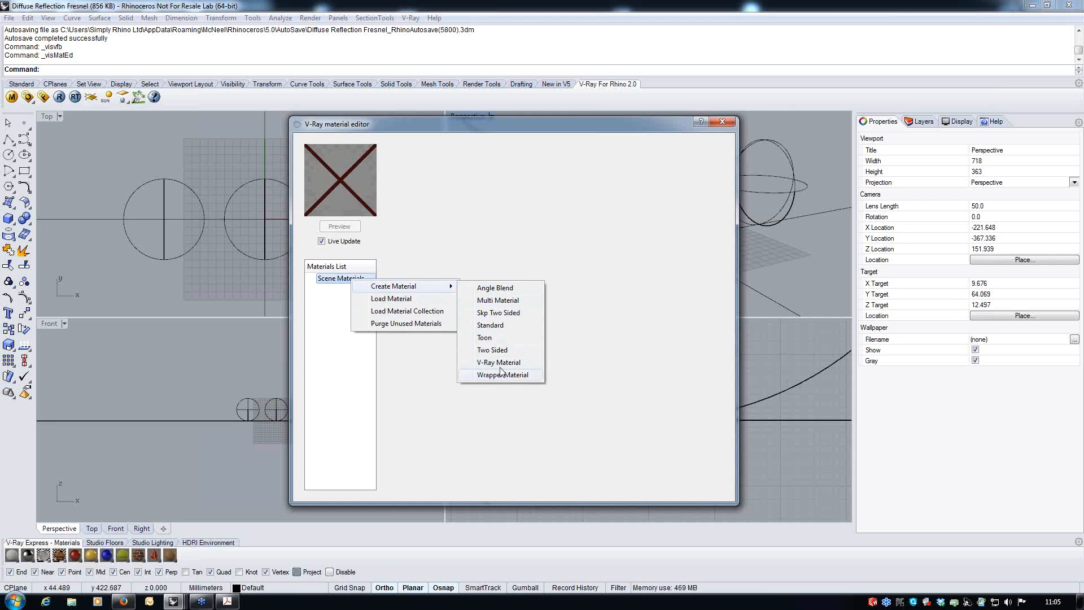
pyautogui.click(490, 325)
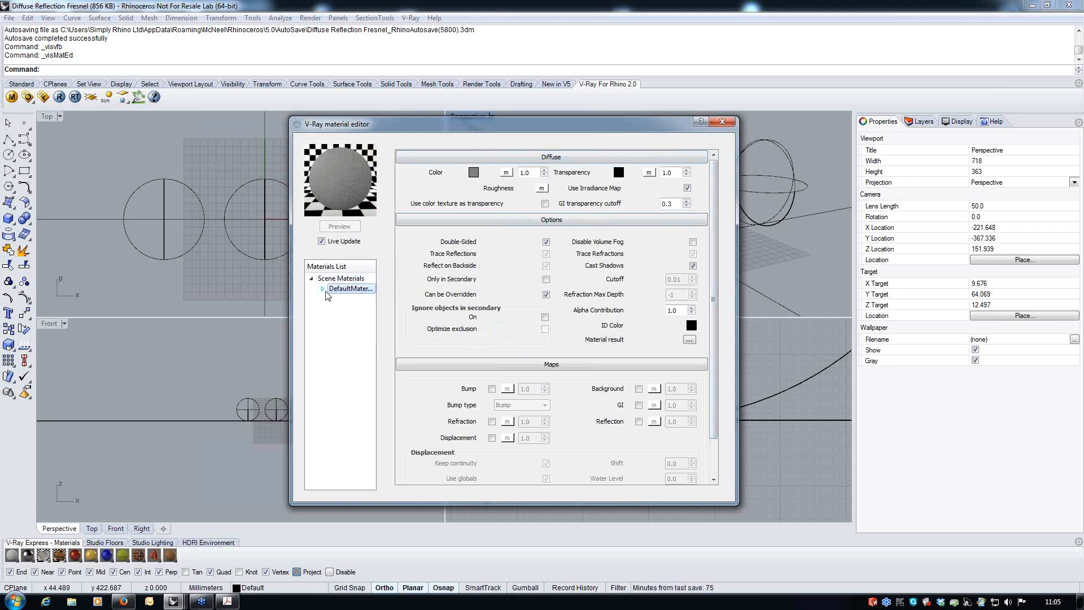
pyautogui.doubleClick(351, 289)
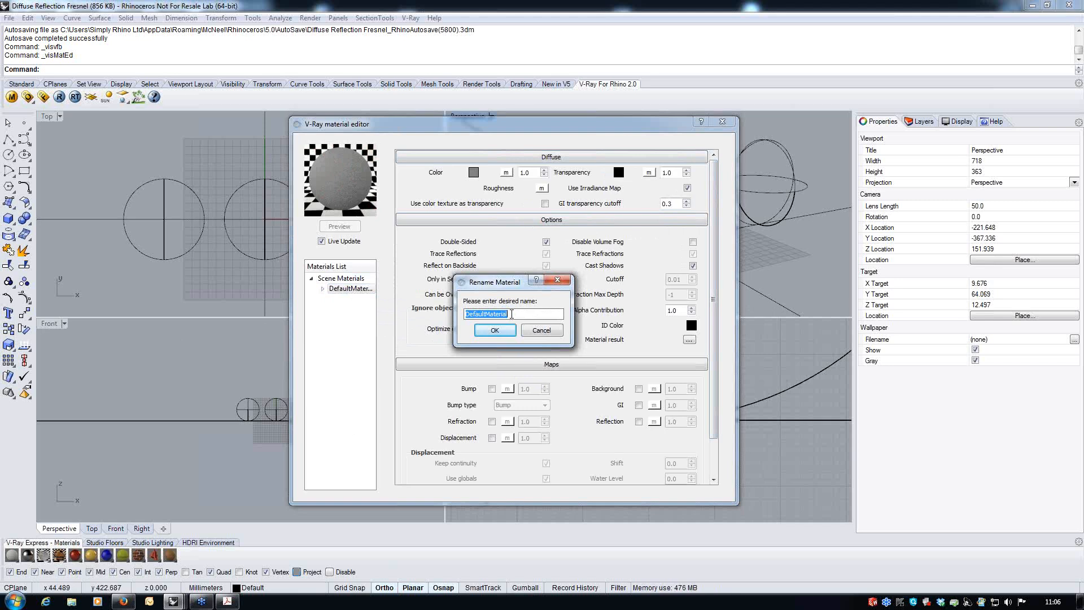
pyautogui.press('BackSpace')
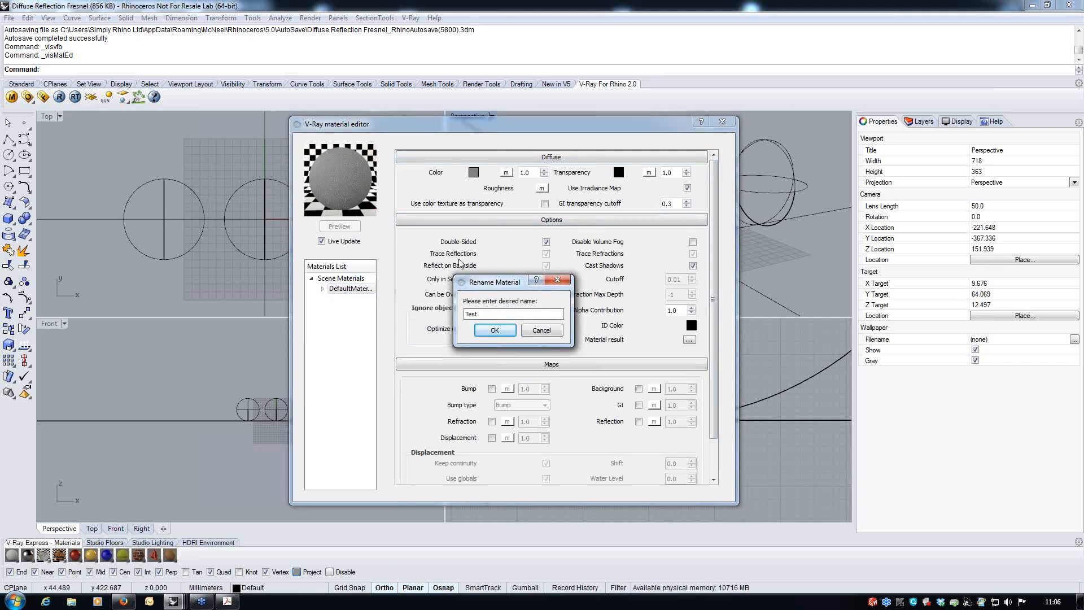
pyautogui.click(495, 331)
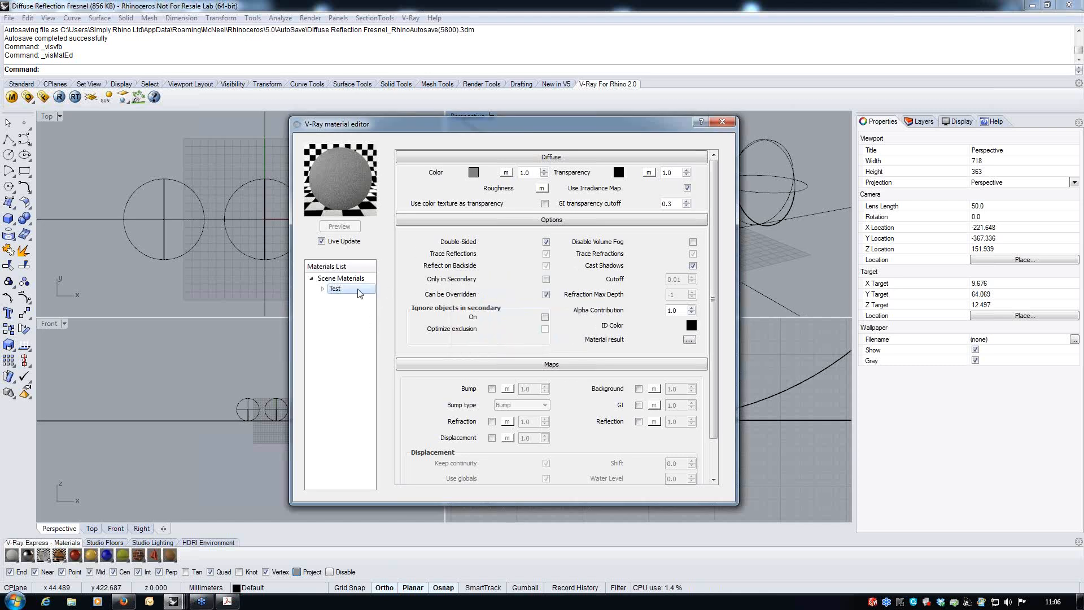
# Expand the Test material's layers and set its diffuse color to the preset Blue.
pyautogui.click(323, 290)
pyautogui.moveTo(540, 124); pyautogui.dragTo(526, 247)
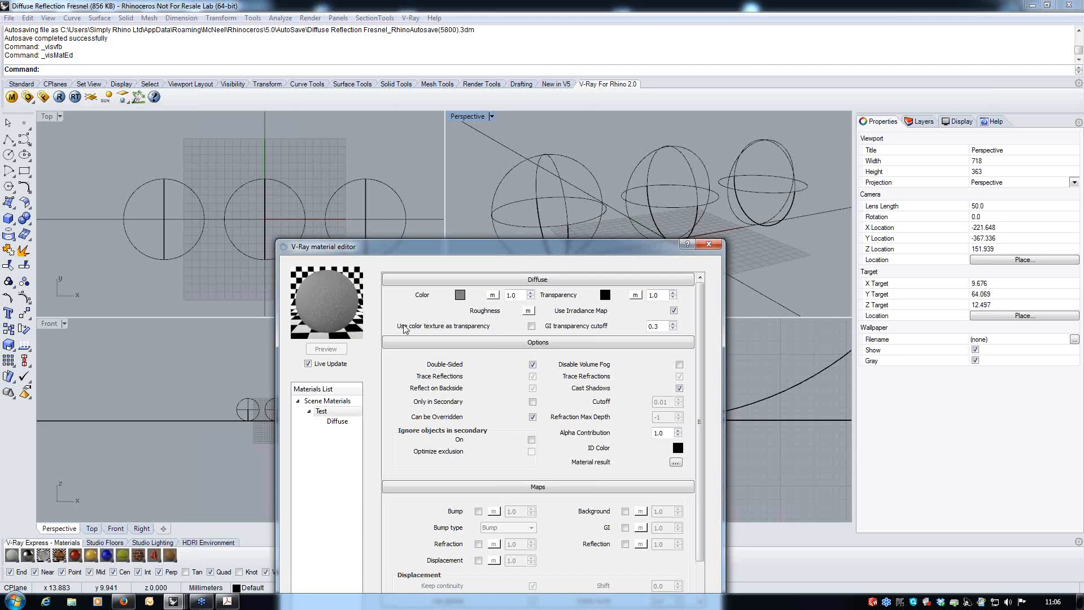
pyautogui.click(461, 296)
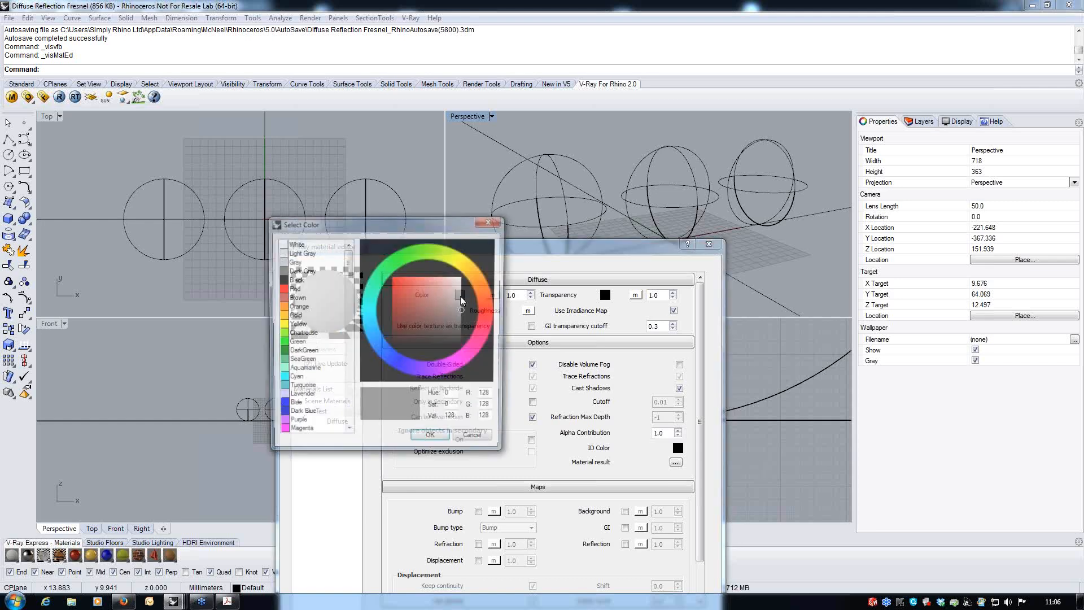
pyautogui.moveTo(452, 222); pyautogui.dragTo(315, 221)
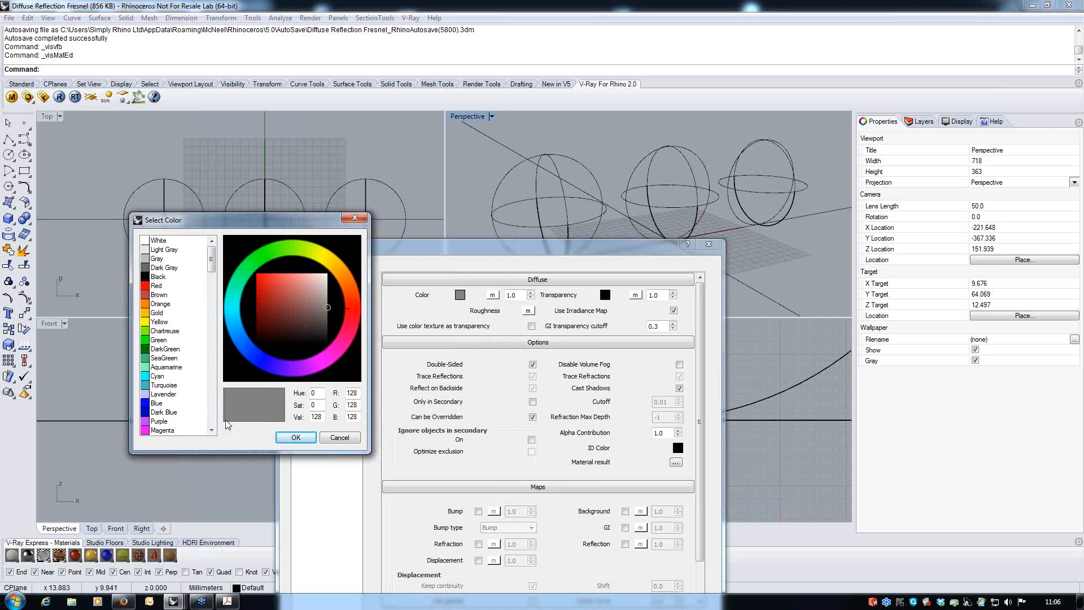
pyautogui.click(152, 404)
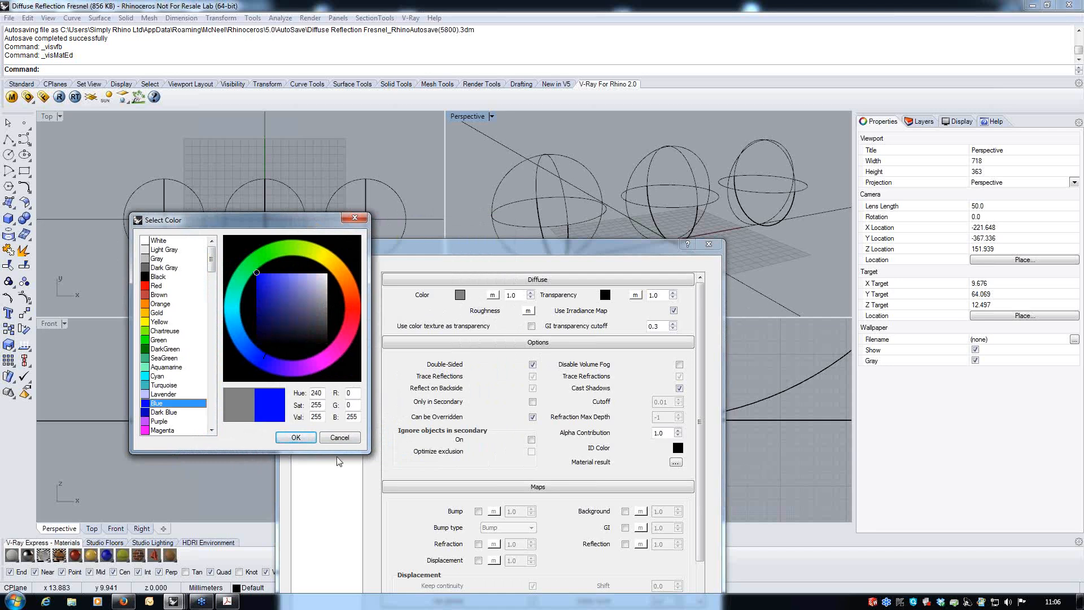
pyautogui.click(296, 437)
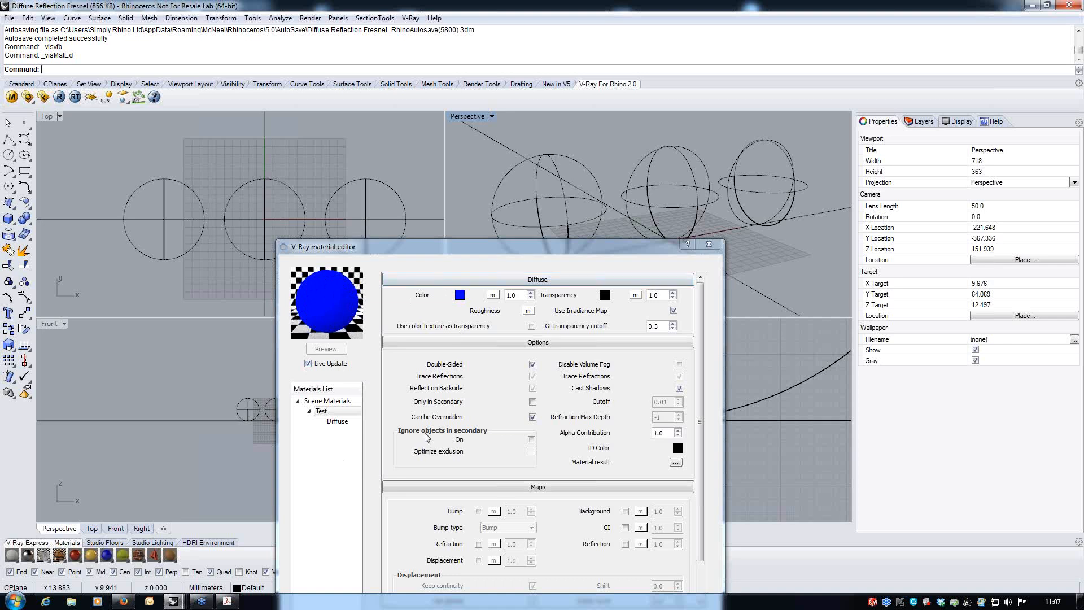
# Add a Reflection layer to the Test material.
pyautogui.click(323, 412)
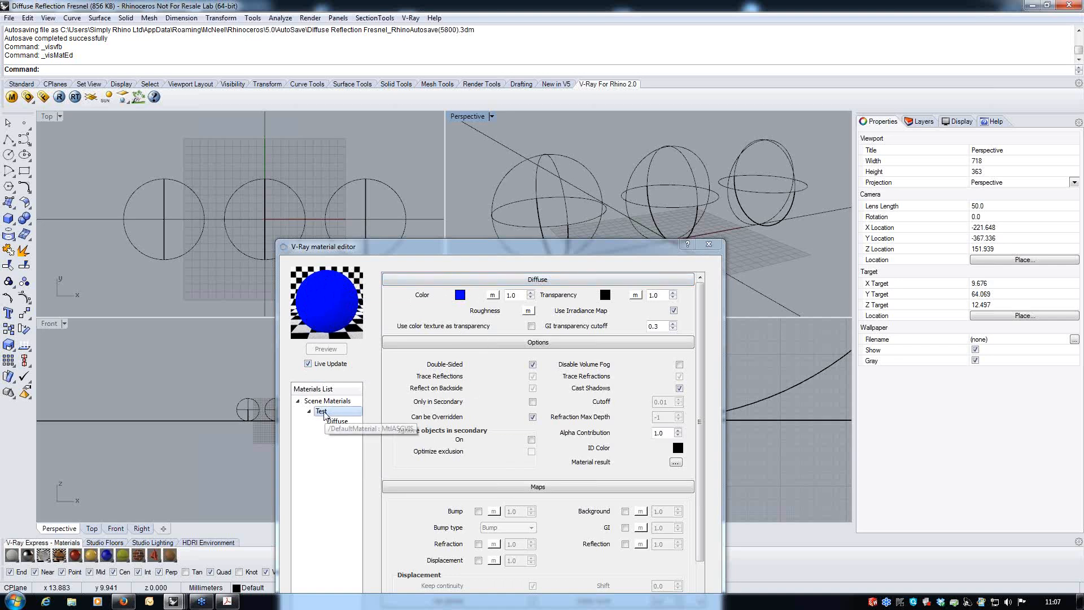
pyautogui.rightClick(325, 415)
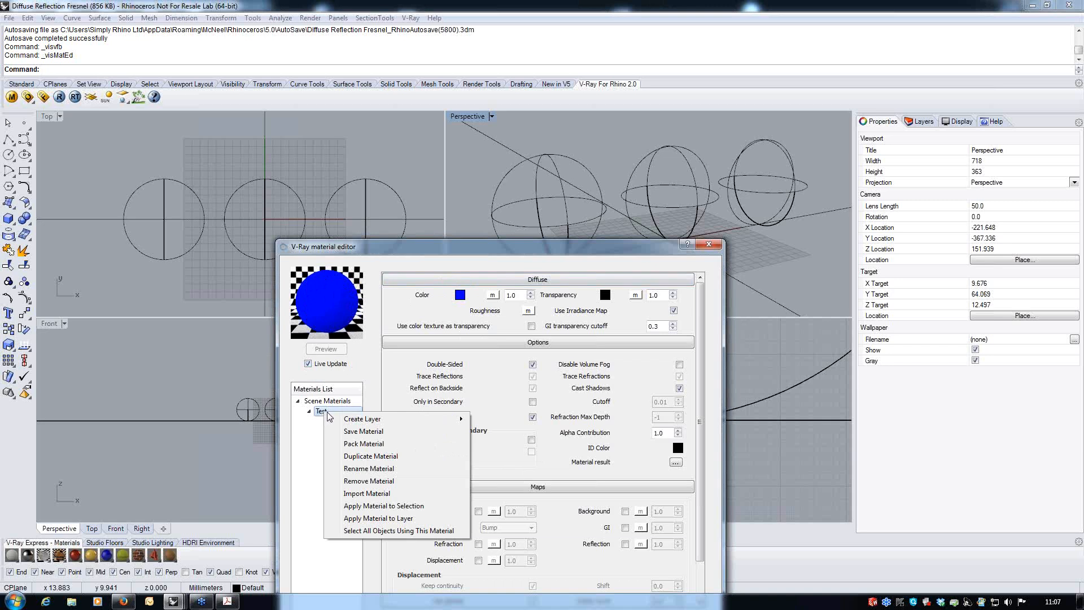
pyautogui.moveTo(354, 422)
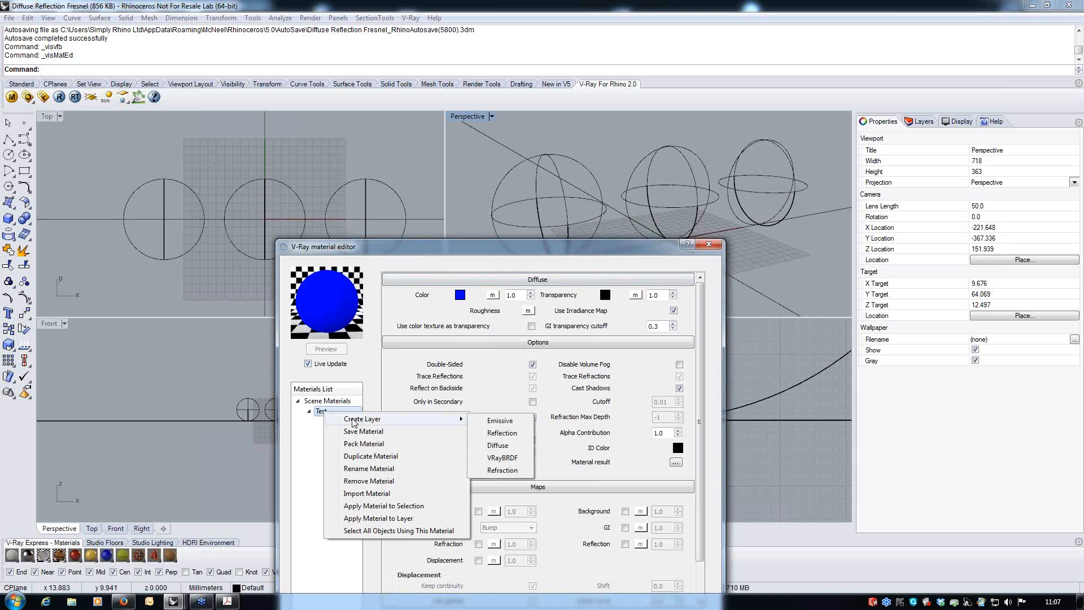
pyautogui.click(503, 433)
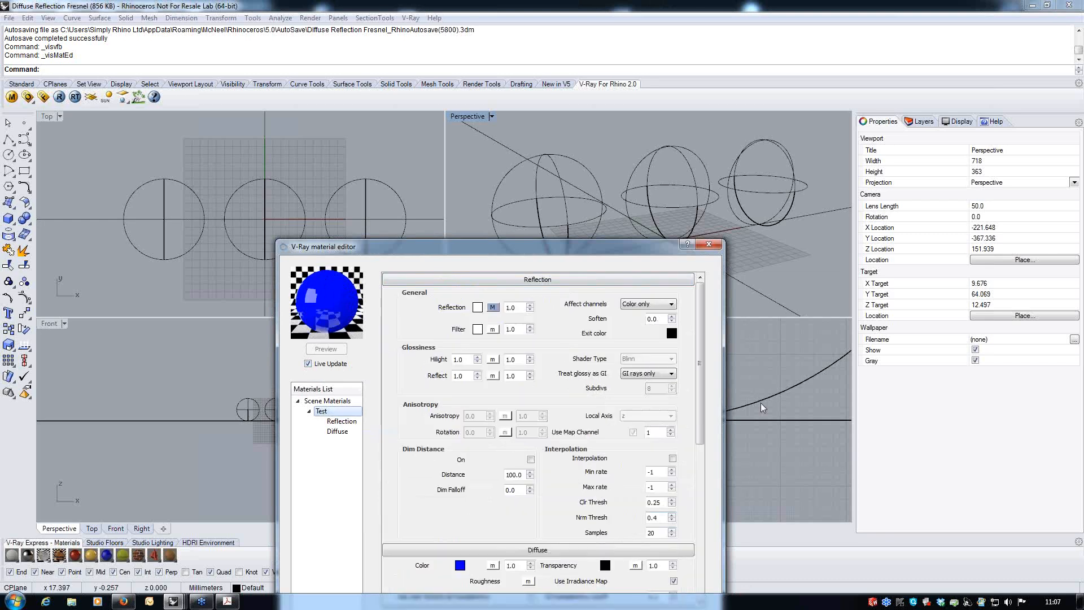
# Set both the Reflect and Hilight glossiness of the Test material's reflection to 0.5.
pyautogui.moveTo(702, 328)
pyautogui.mouseDown()
pyautogui.moveTo(701, 376)
pyautogui.moveTo(700, 329)
pyautogui.mouseUp()
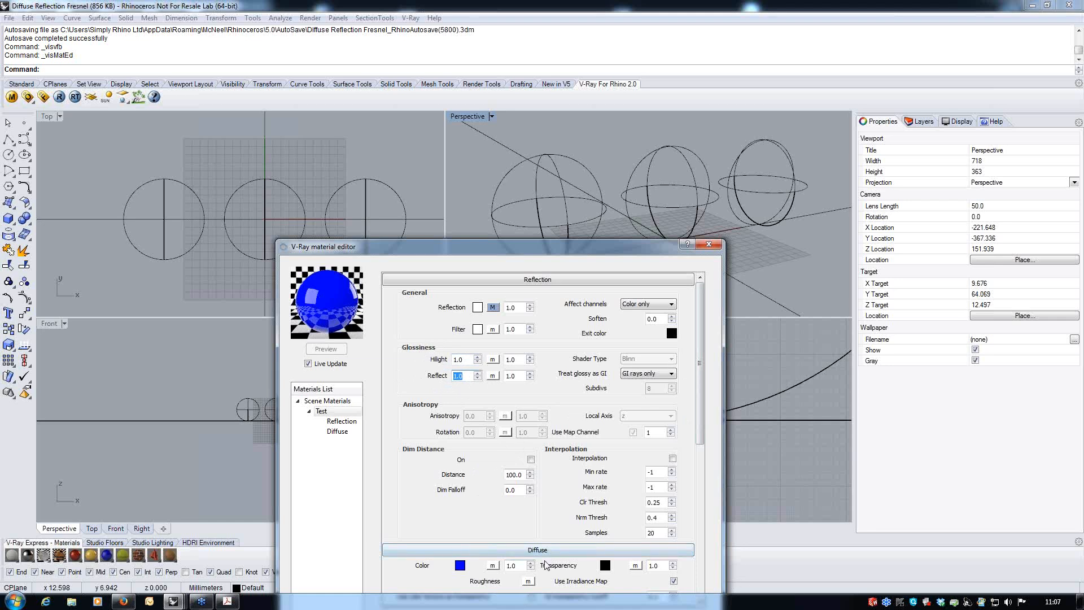
pyautogui.moveTo(557, 244); pyautogui.dragTo(557, 130)
pyautogui.moveTo(698, 191); pyautogui.dragTo(698, 229)
pyautogui.scroll(3, 698, 230)
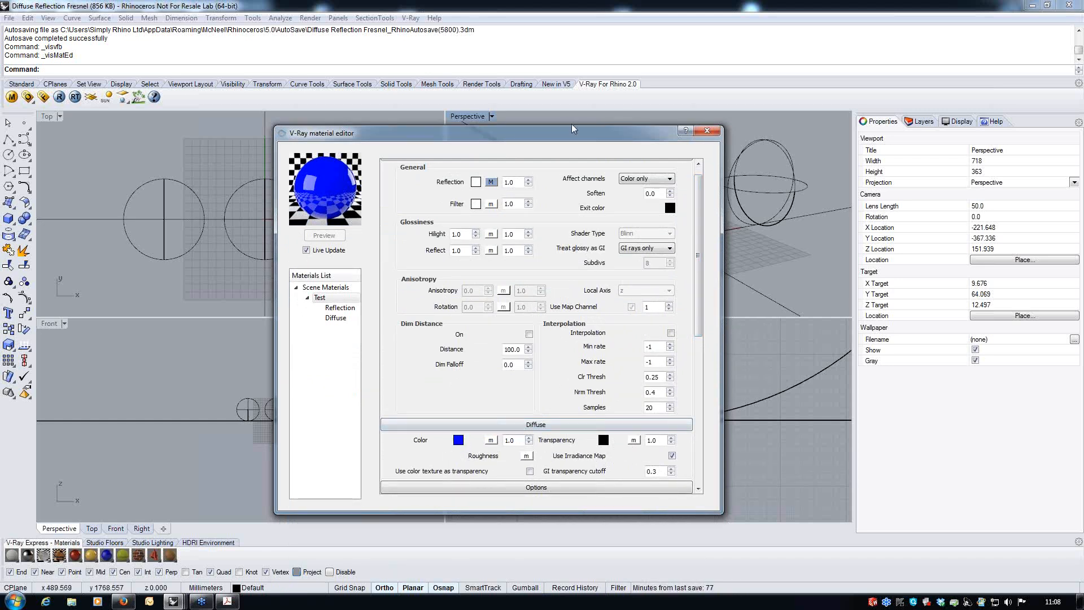
pyautogui.moveTo(560, 141); pyautogui.dragTo(382, 150)
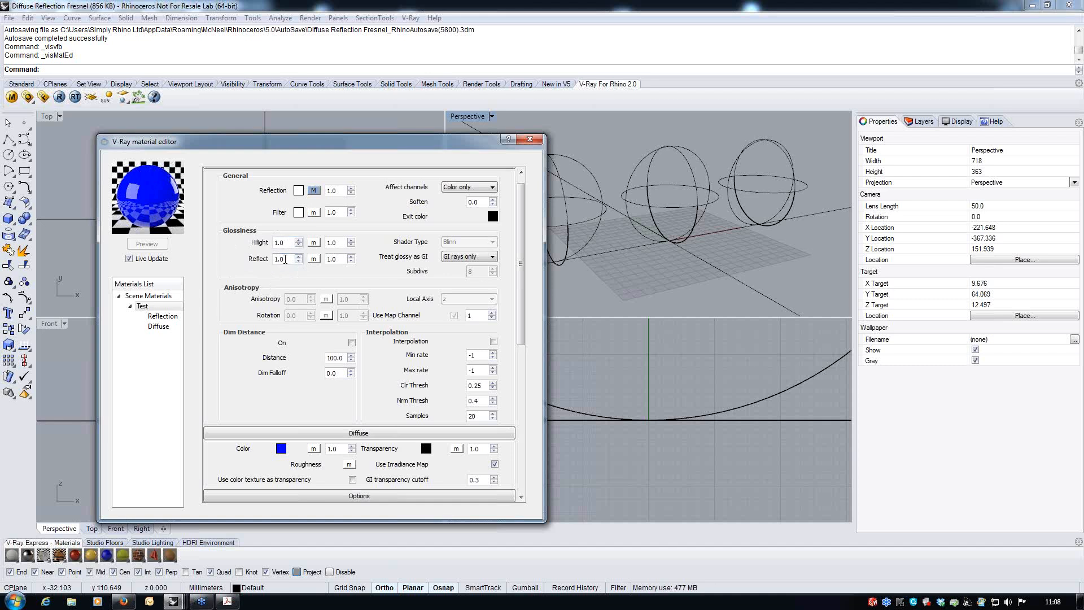
pyautogui.moveTo(285, 260); pyautogui.dragTo(256, 261)
pyautogui.write('0.5')
pyautogui.moveTo(288, 244); pyautogui.dragTo(264, 255)
pyautogui.write('0.5')
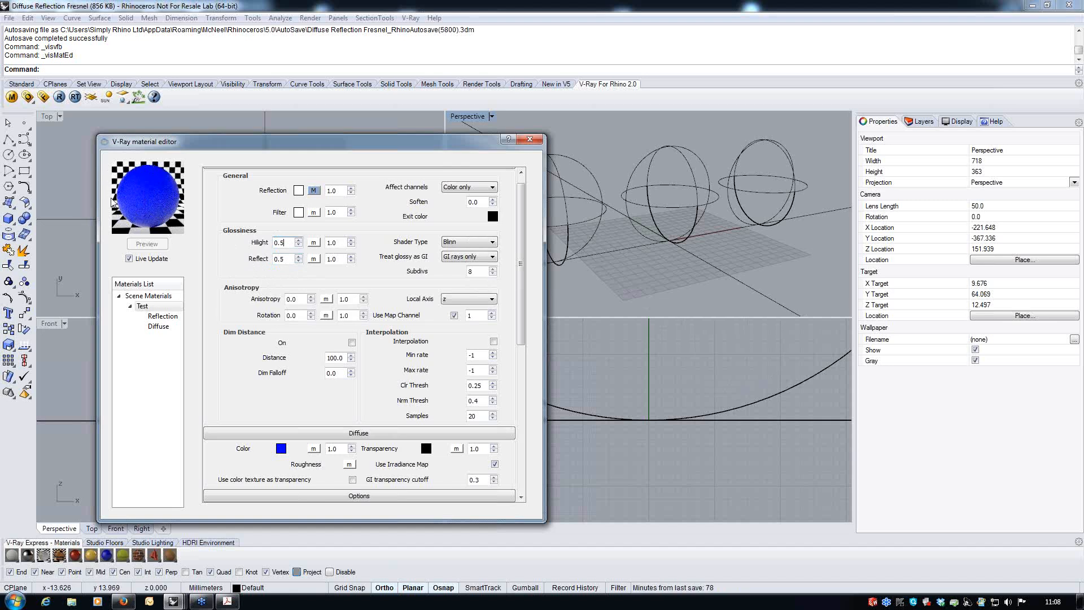
# Return the Test material's Hilight and Reflect glossiness to 1.0.
pyautogui.doubleClick(284, 243)
pyautogui.write('1')
pyautogui.doubleClick(282, 259)
pyautogui.write('1')
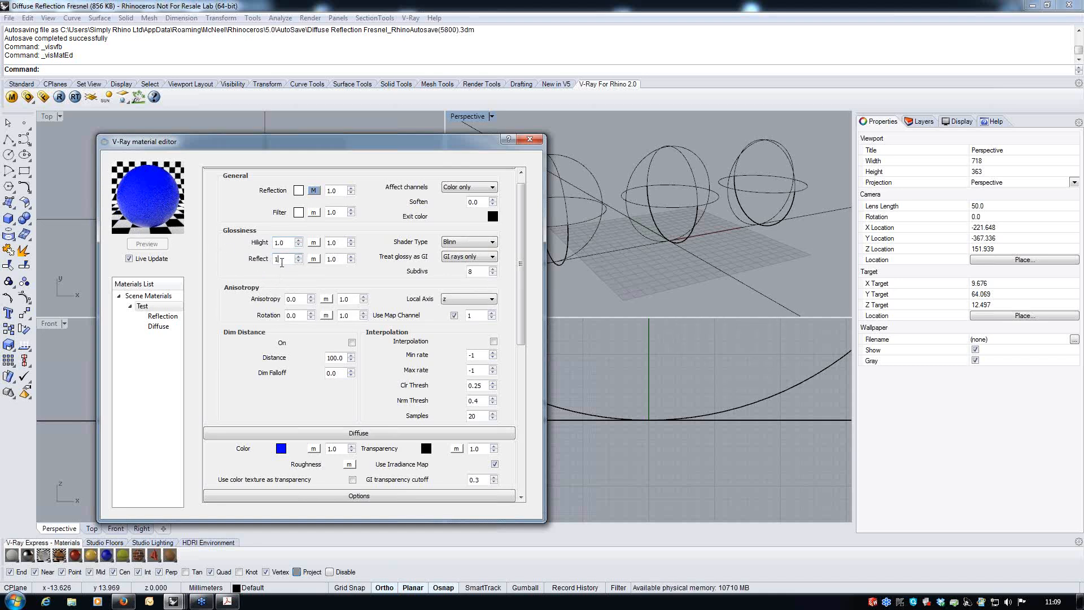
pyautogui.write('.0')
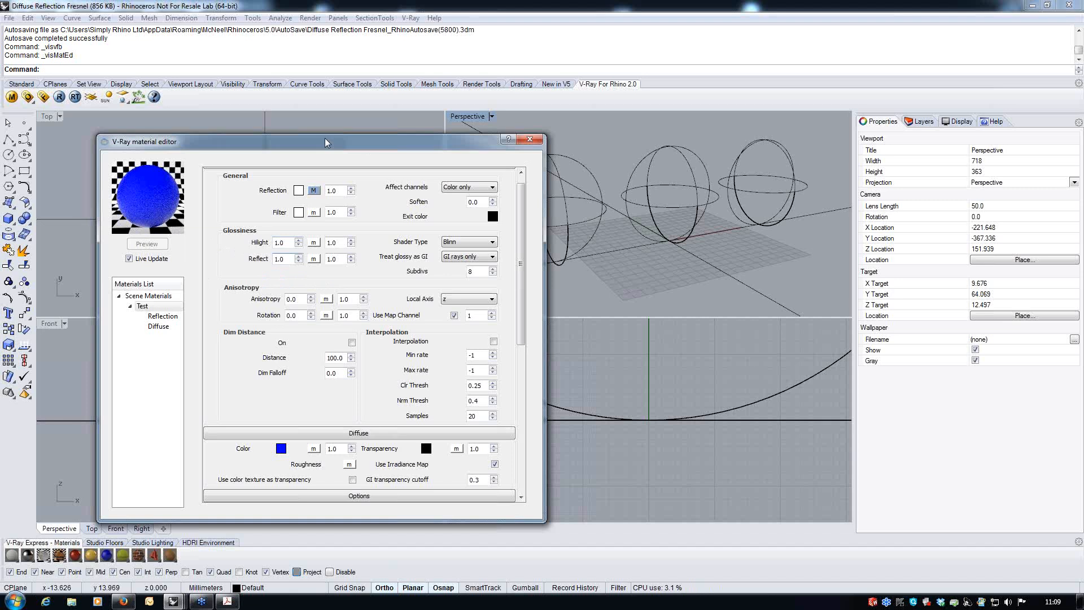
# Turn off Live Update for the material preview and refresh the Test material's preview manually.
pyautogui.click(129, 258)
pyautogui.click(146, 244)
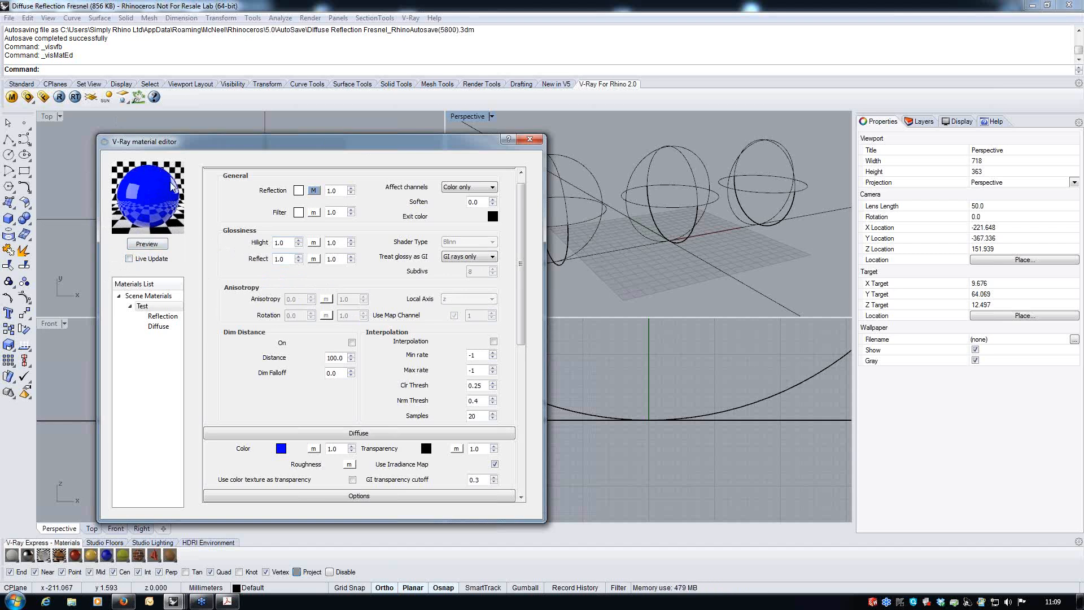
pyautogui.moveTo(289, 149); pyautogui.dragTo(294, 206)
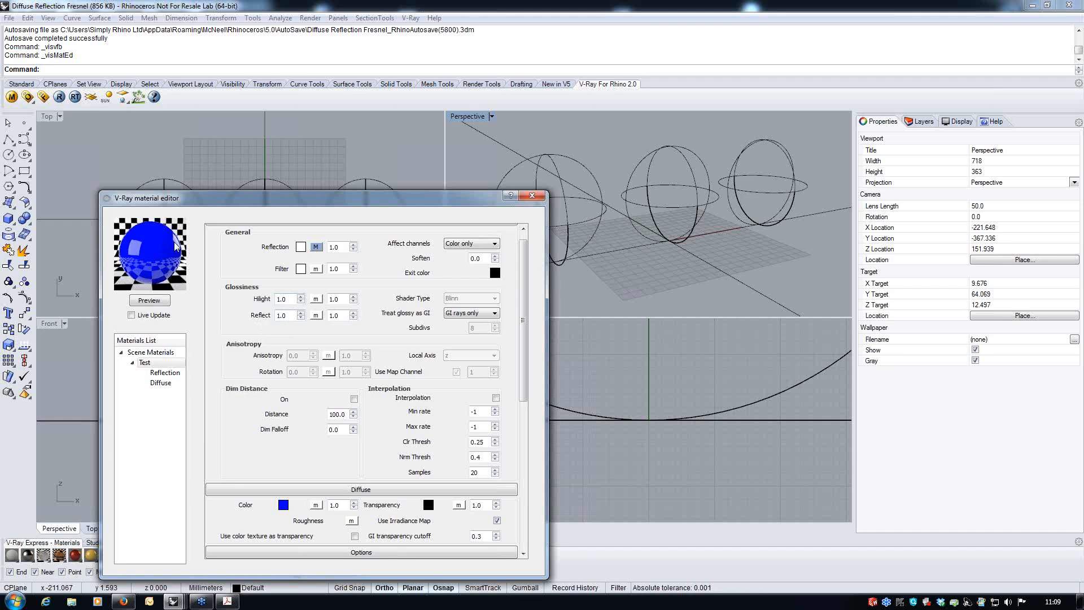
# Set the Hilight and Reflect glossiness to 0.8 and refresh the material preview.
pyautogui.moveTo(293, 303); pyautogui.dragTo(264, 301)
pyautogui.write('0.8')
pyautogui.press('Tab')
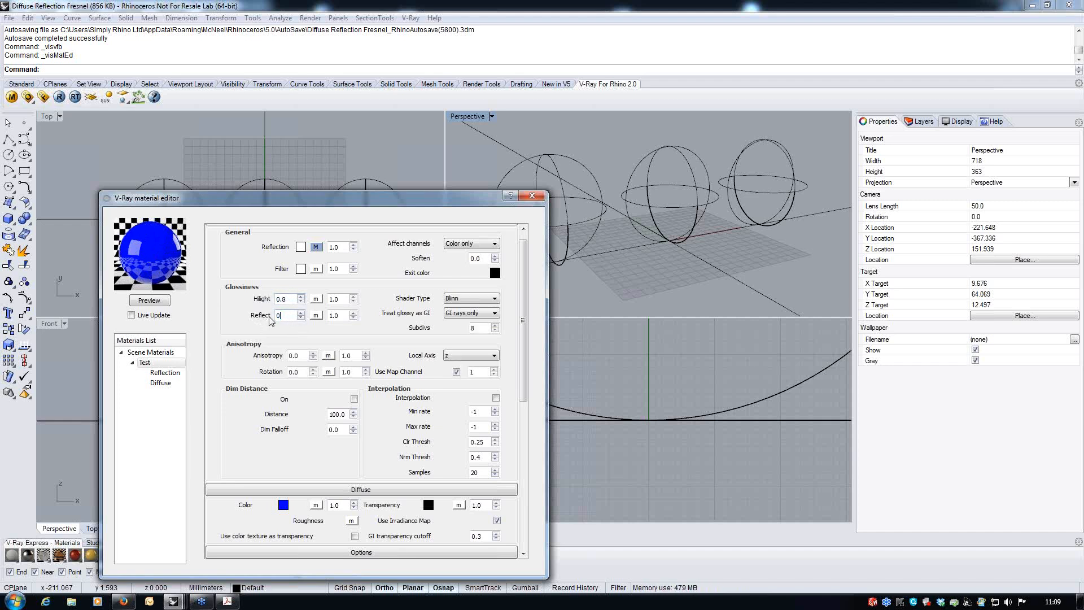
pyautogui.write('0.8')
pyautogui.click(149, 300)
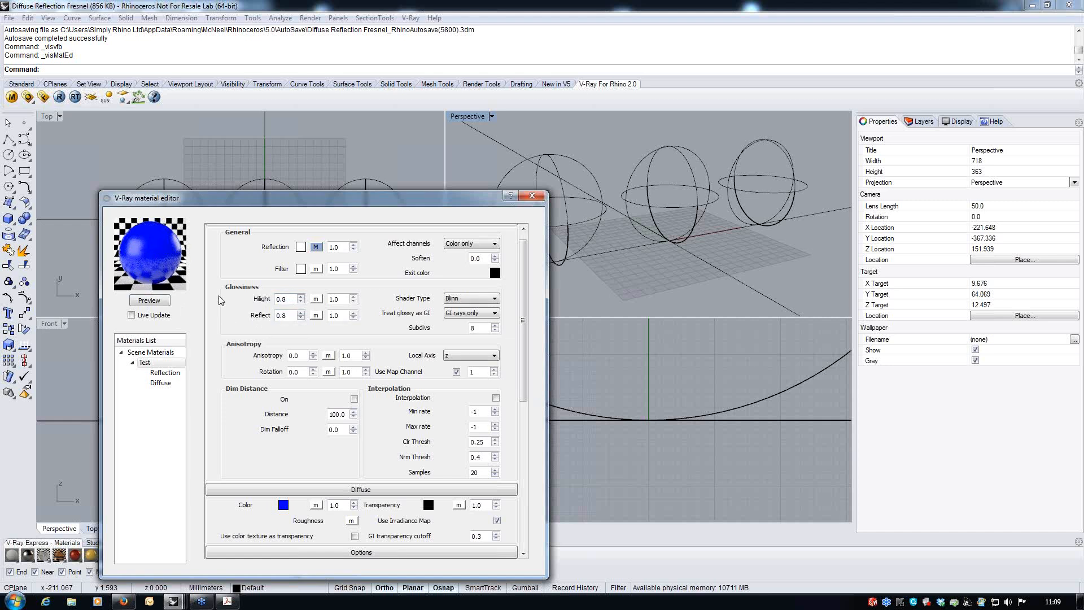
# Restore both reflection glossiness values, Hilight and Reflect, from the blurred setting to 1.0.
pyautogui.moveTo(289, 300); pyautogui.dragTo(257, 309)
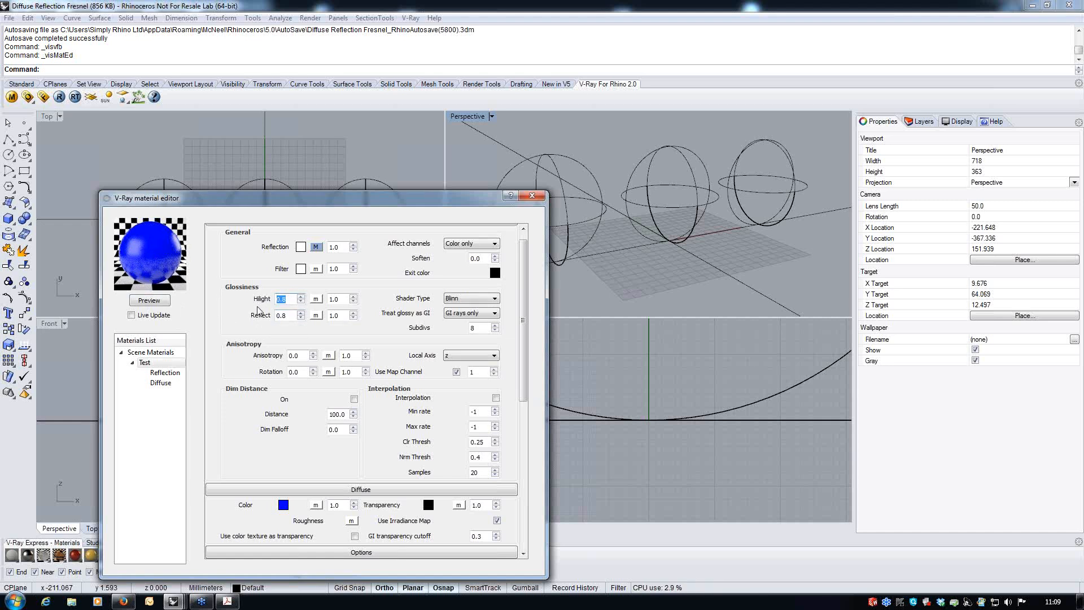
pyautogui.write('1')
pyautogui.press('Tab')
pyautogui.write('1')
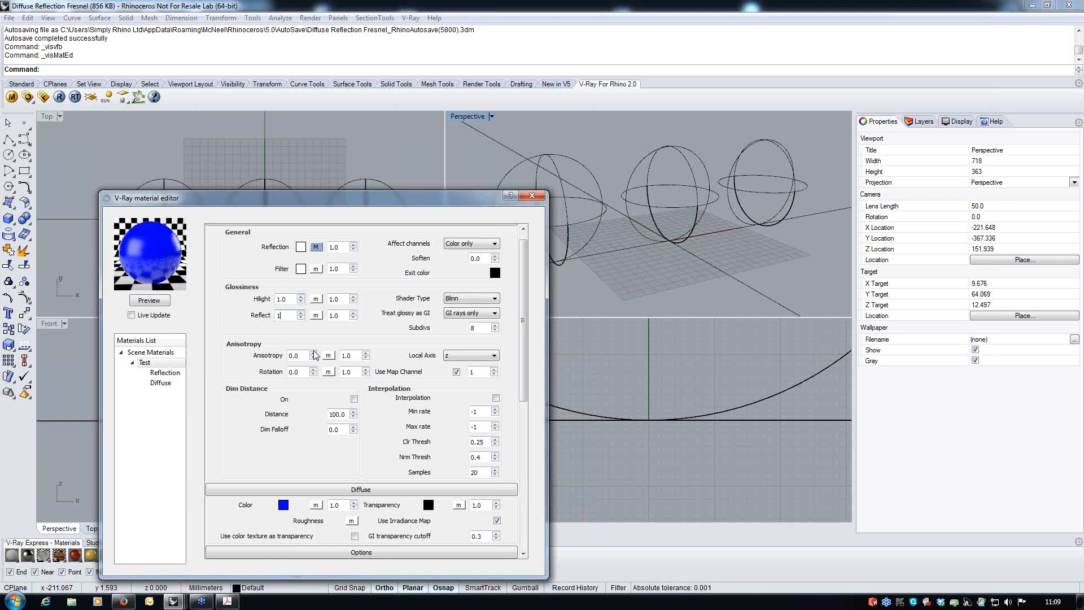
pyautogui.write('.')
pyautogui.click(149, 405)
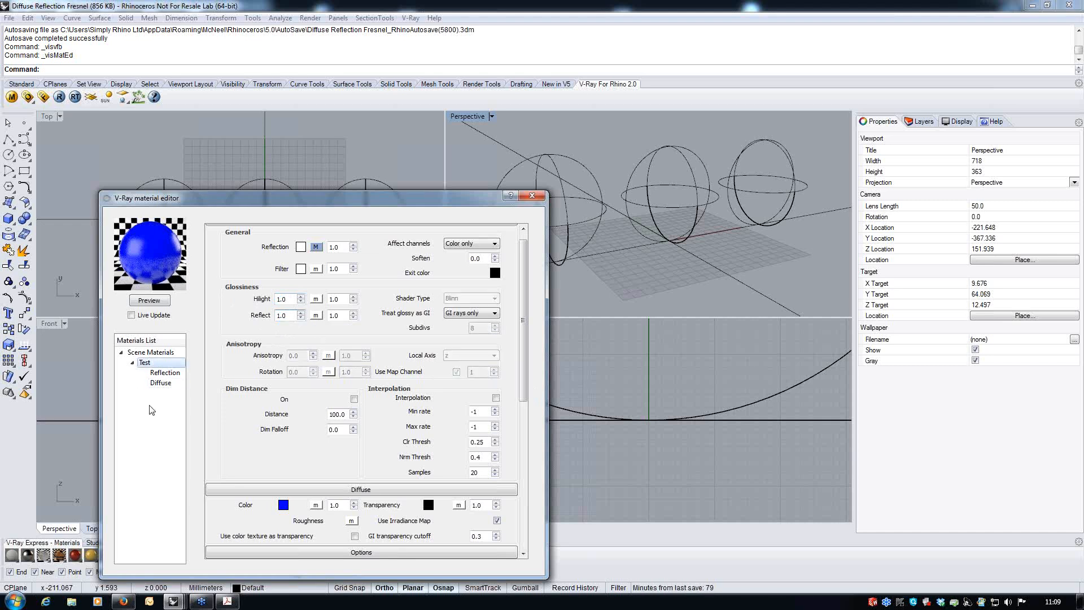
# Refresh the Test material's preview and apply the material to all three spheres.
pyautogui.click(149, 300)
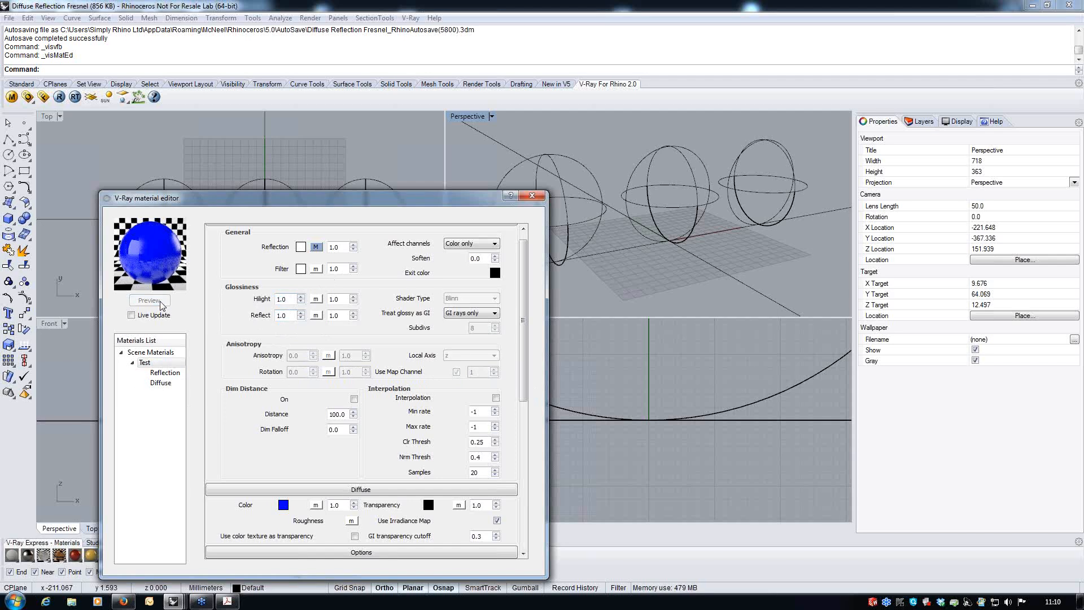
pyautogui.moveTo(317, 201); pyautogui.dragTo(334, 272)
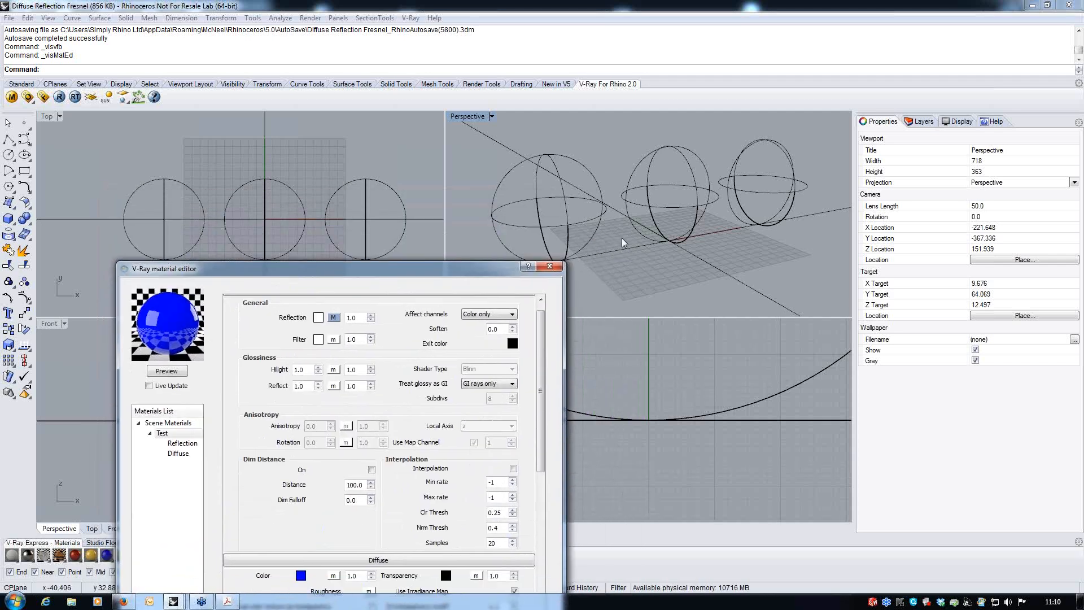
pyautogui.click(514, 226)
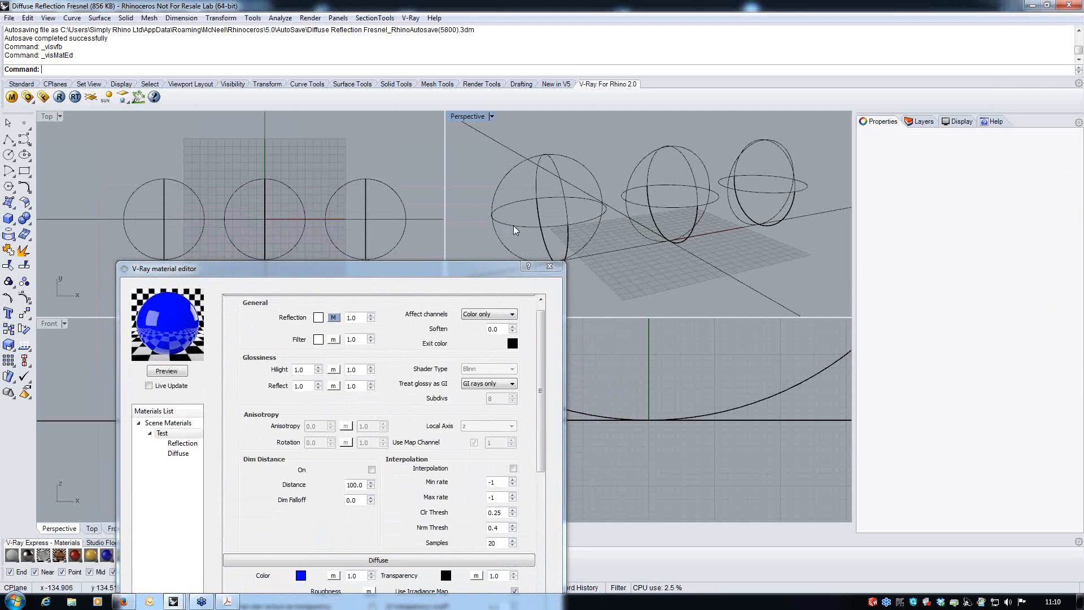
pyautogui.keyDown('shift'); pyautogui.click(669, 209); pyautogui.keyUp('shift')
pyautogui.keyDown('shift'); pyautogui.click(769, 192); pyautogui.keyUp('shift')
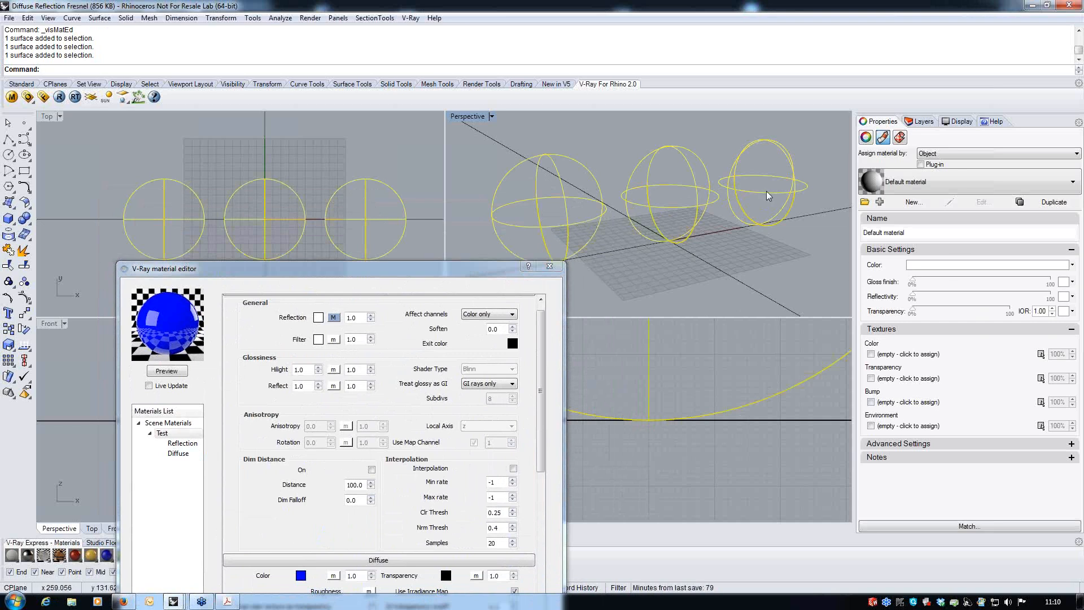
pyautogui.click(167, 435)
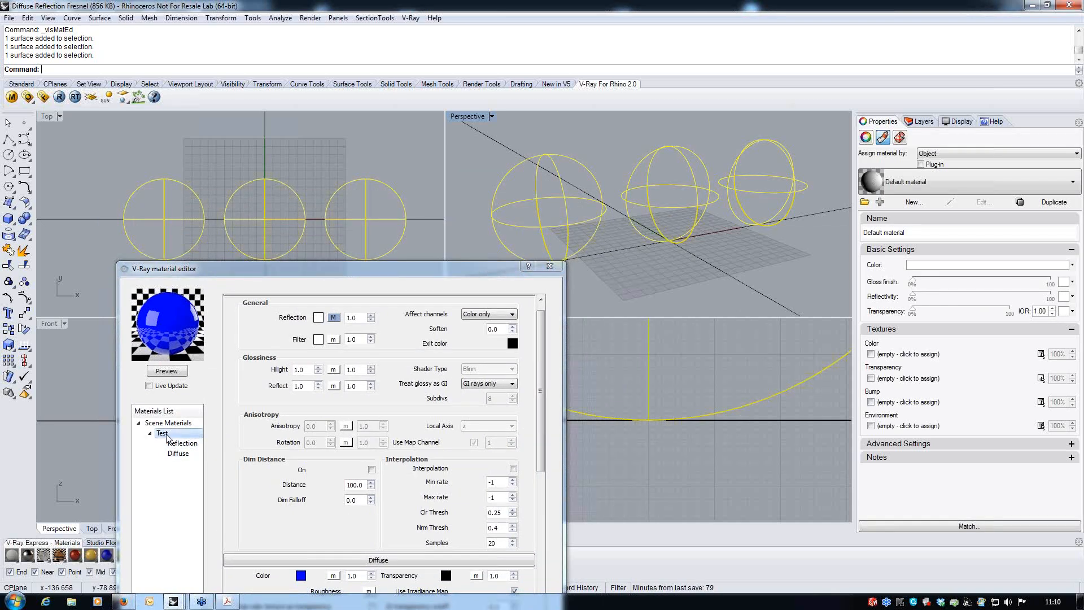
pyautogui.rightClick(167, 437)
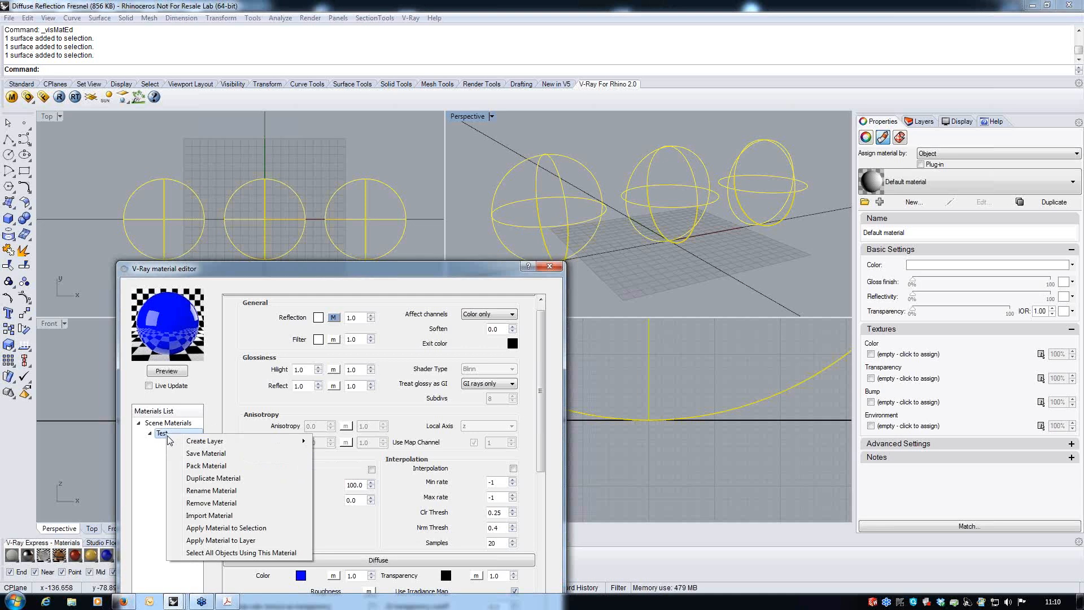
pyautogui.click(255, 530)
# Render the Perspective view of the three spheres, then close the rendered image.
pyautogui.moveTo(493, 270); pyautogui.dragTo(443, 267)
pyautogui.click(426, 125)
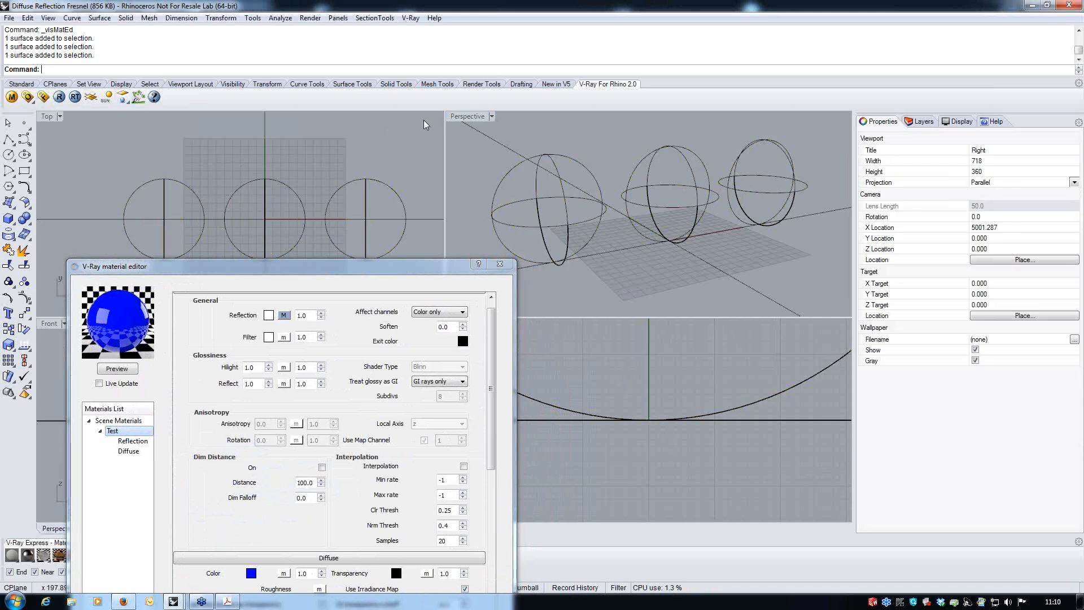
pyautogui.click(465, 117)
pyautogui.click(59, 98)
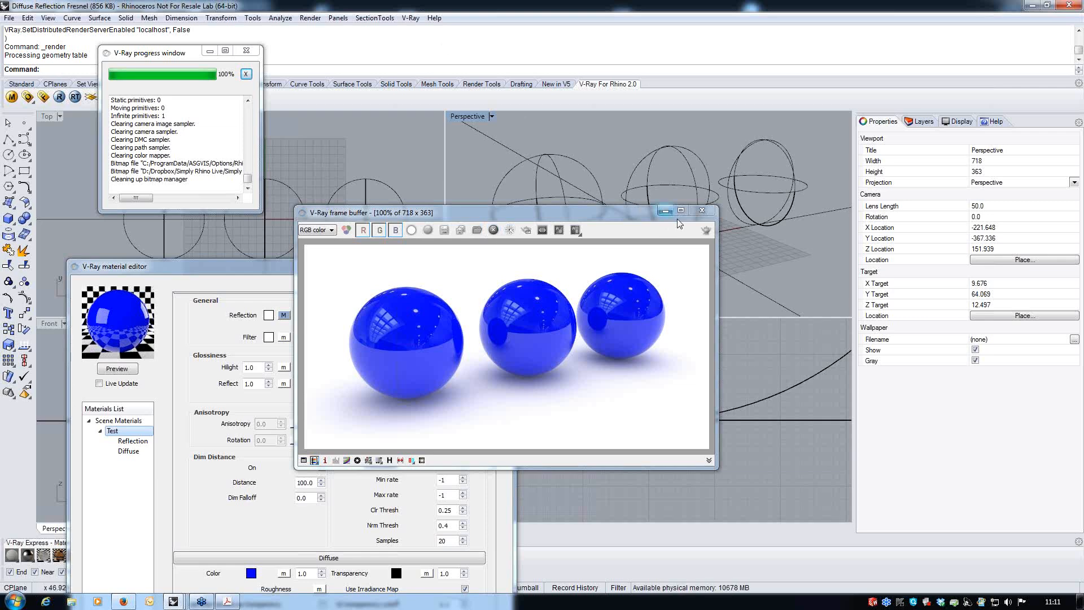
pyautogui.click(702, 212)
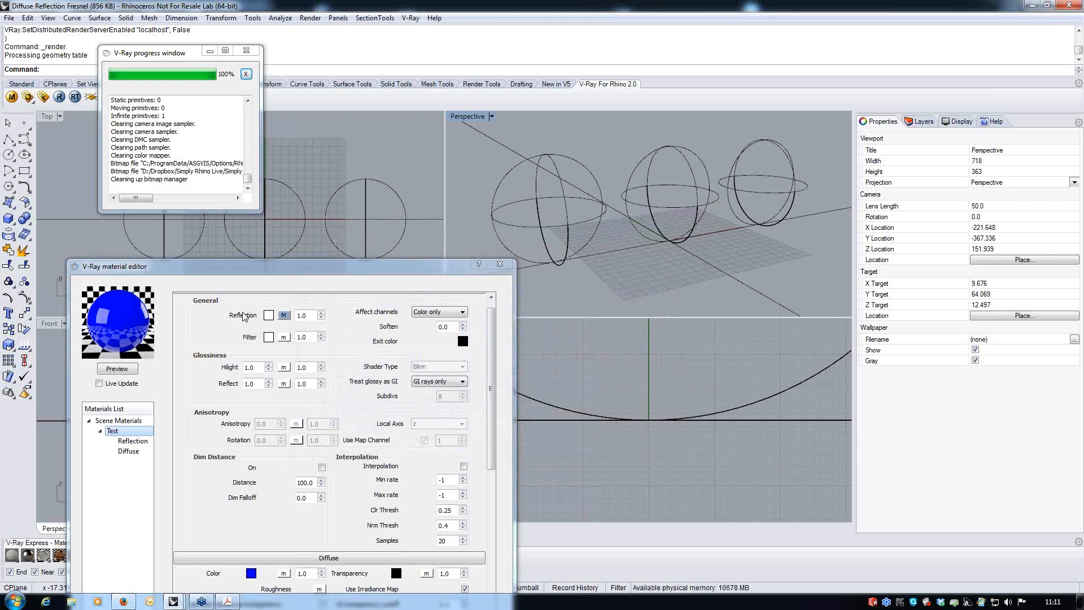
# Remove the Fresnel map from the Test material's reflection by setting it to None, and refresh the preview.
pyautogui.click(285, 316)
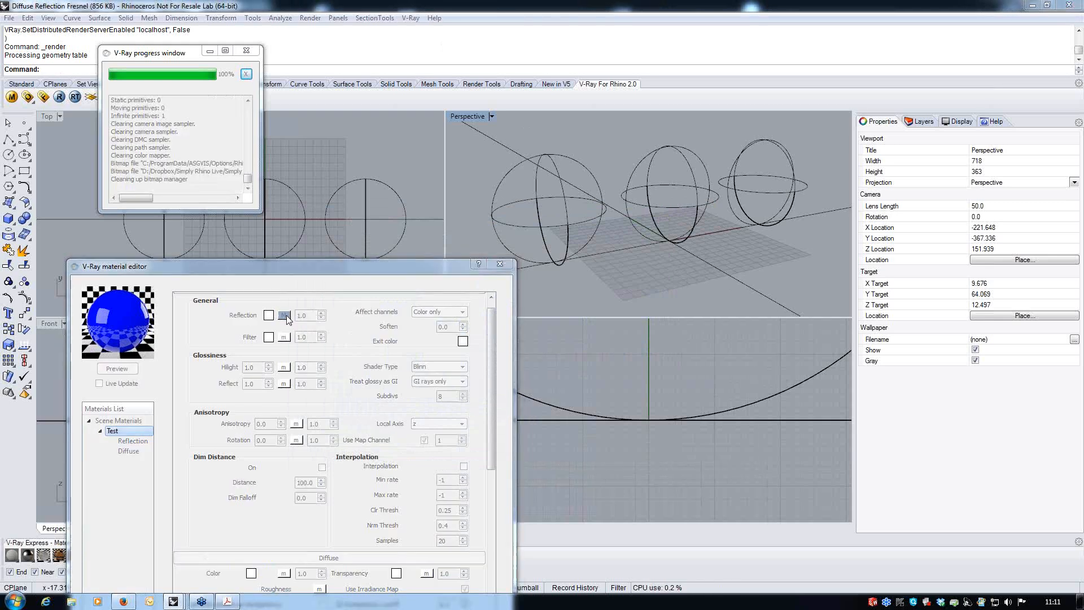
pyautogui.click(378, 283)
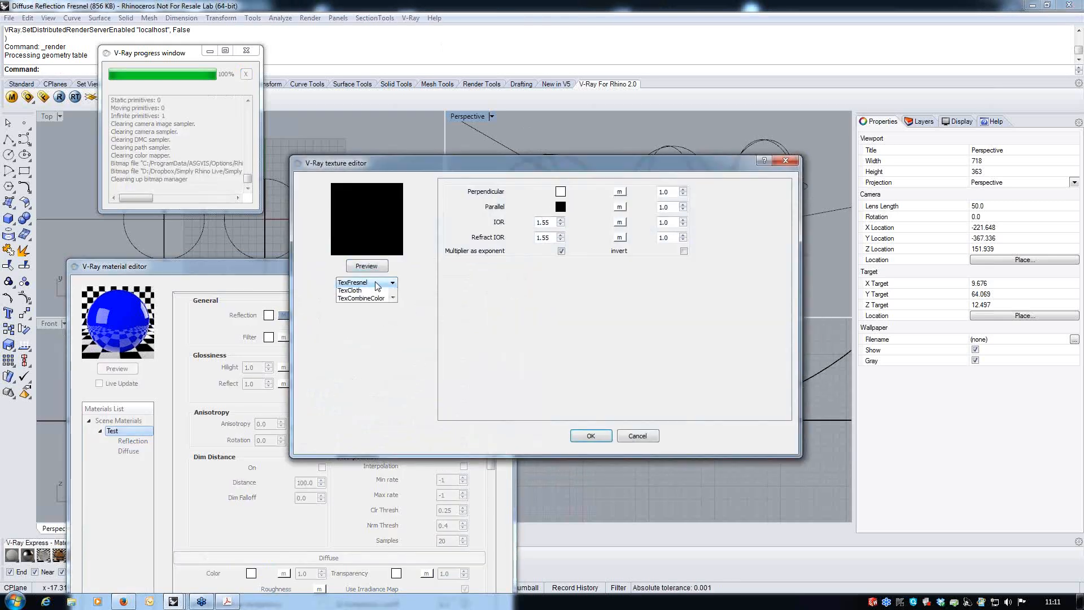
pyautogui.scroll(3, 395, 319)
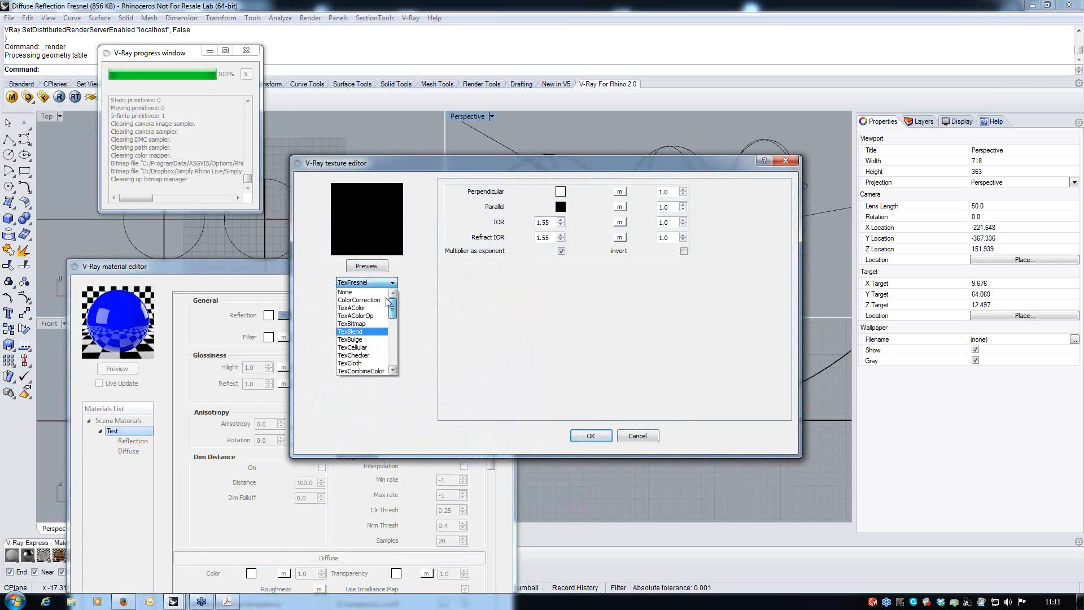
pyautogui.click(350, 292)
pyautogui.click(602, 439)
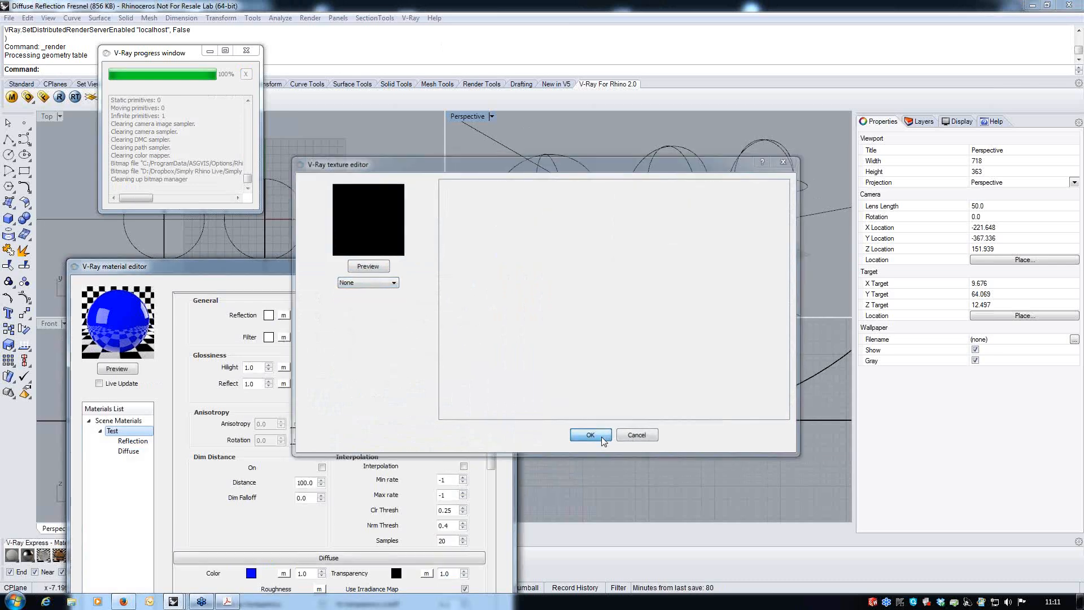
pyautogui.click(125, 370)
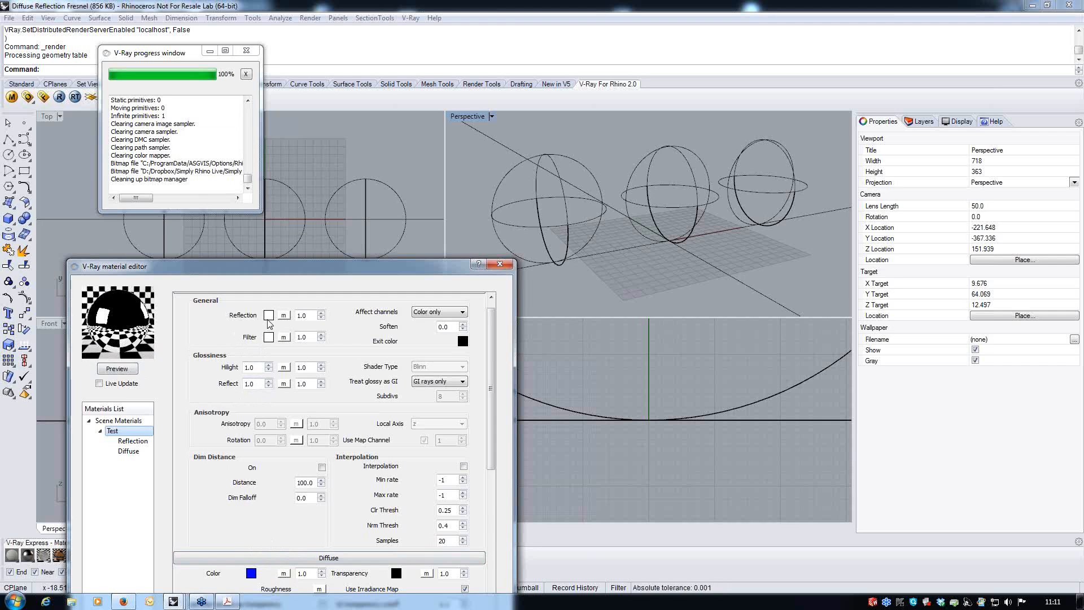
# Assign a TexFresnel map to the Test material's reflection and refresh the material preview.
pyautogui.click(284, 315)
pyautogui.click(377, 283)
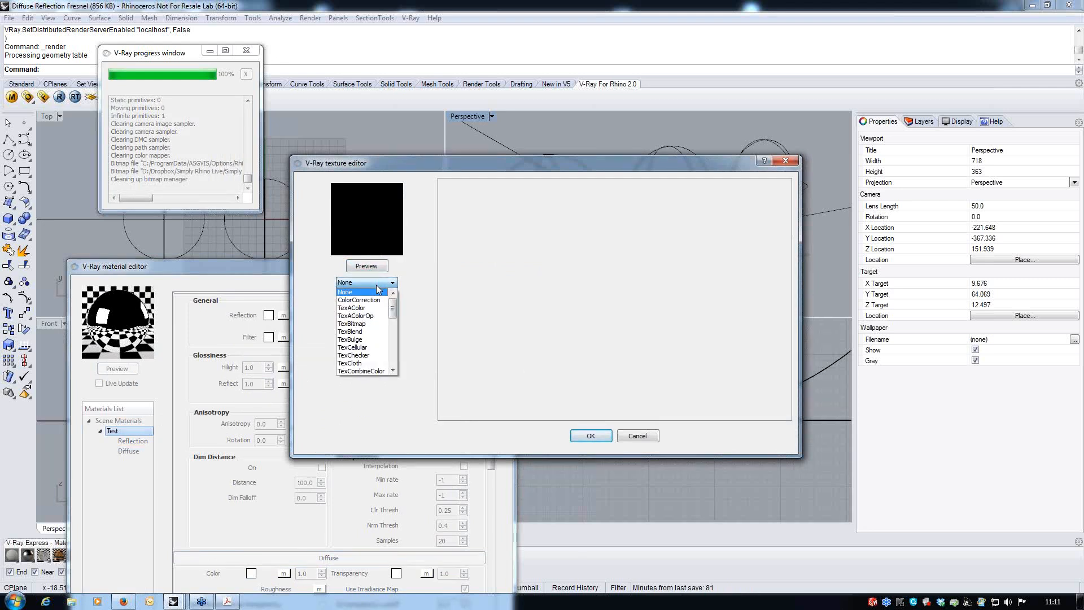
pyautogui.moveTo(395, 309); pyautogui.dragTo(395, 324)
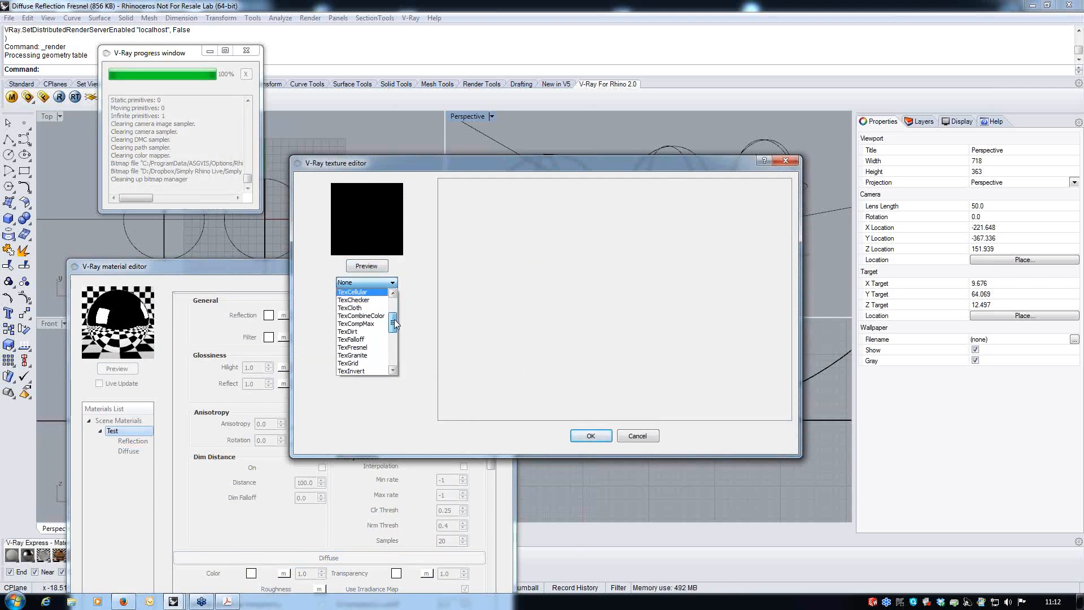
pyautogui.click(370, 345)
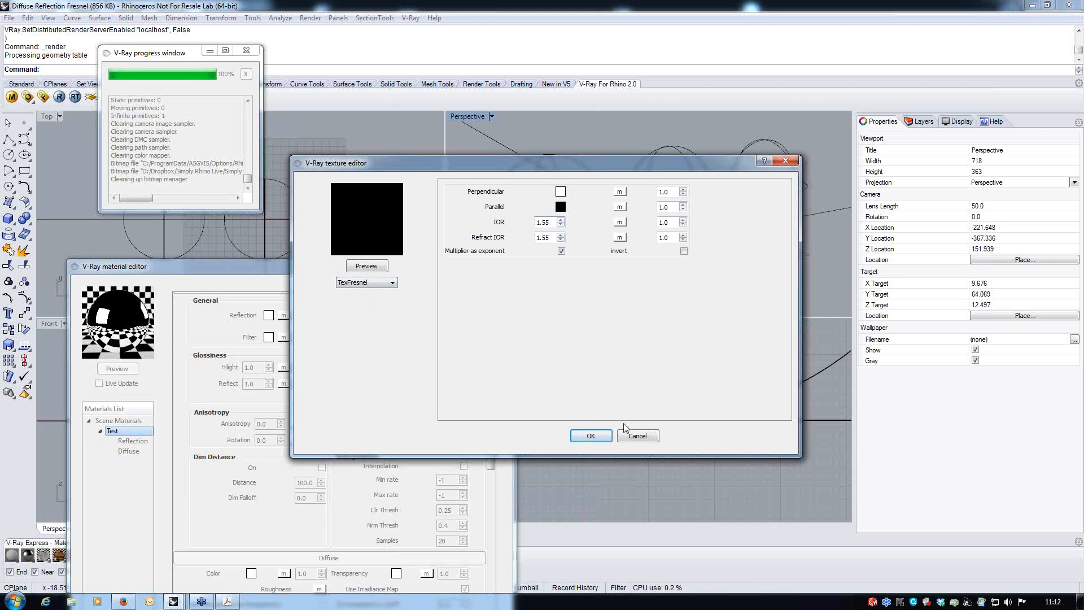
pyautogui.click(591, 436)
pyautogui.click(132, 370)
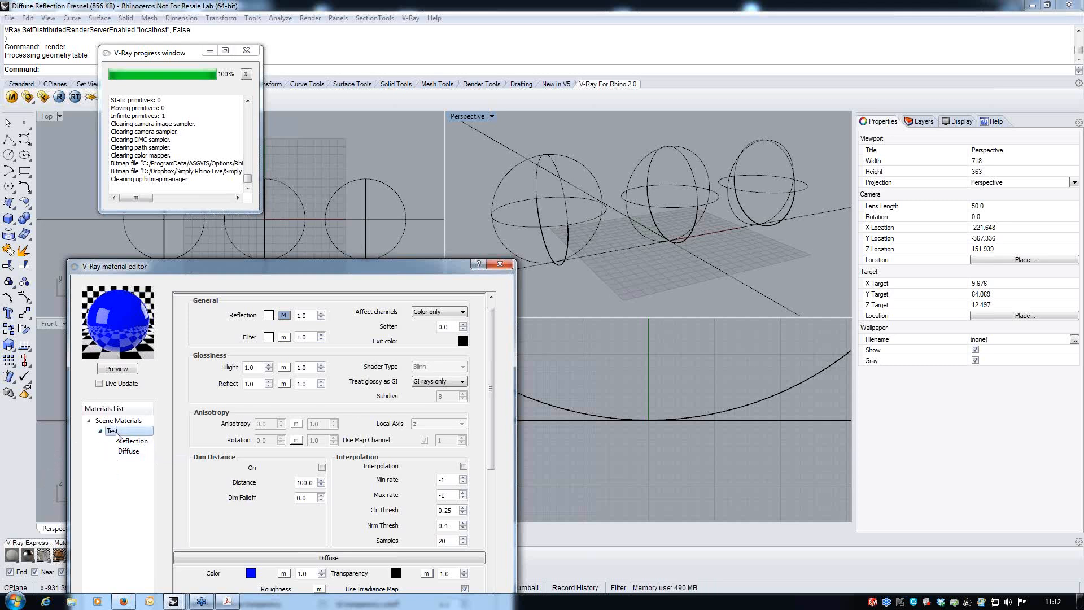
# Duplicate the Test material, then duplicate that copy so the scene has three versions of it.
pyautogui.click(100, 432)
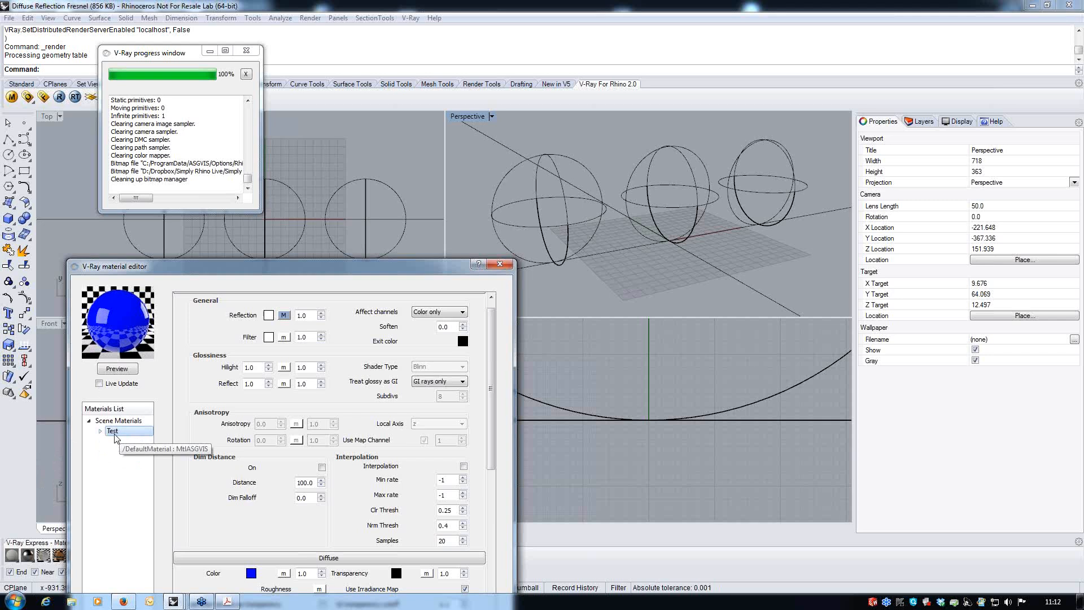
pyautogui.rightClick(114, 435)
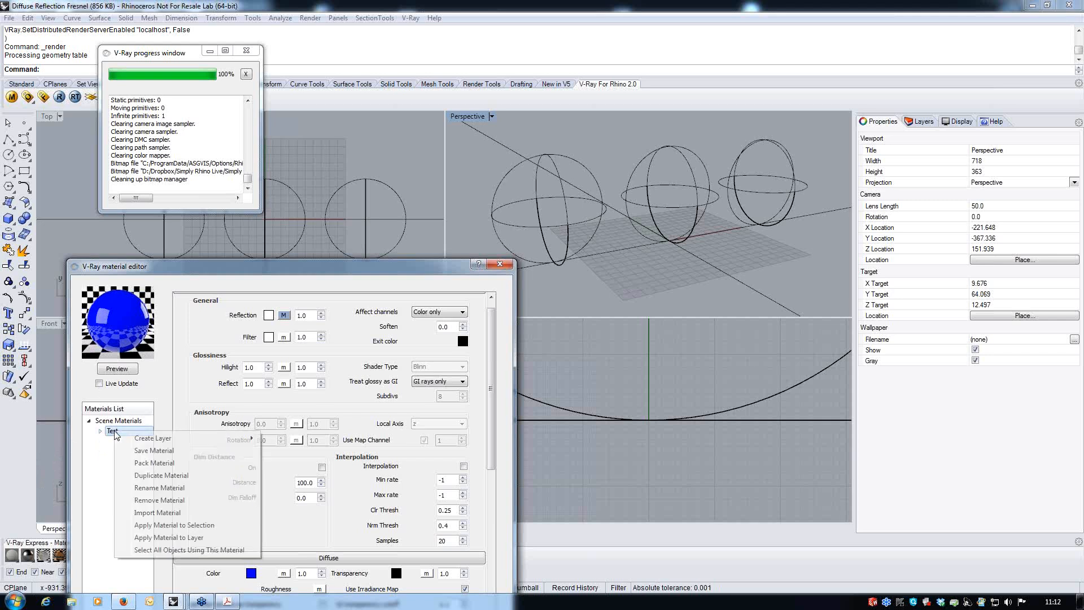
pyautogui.click(145, 475)
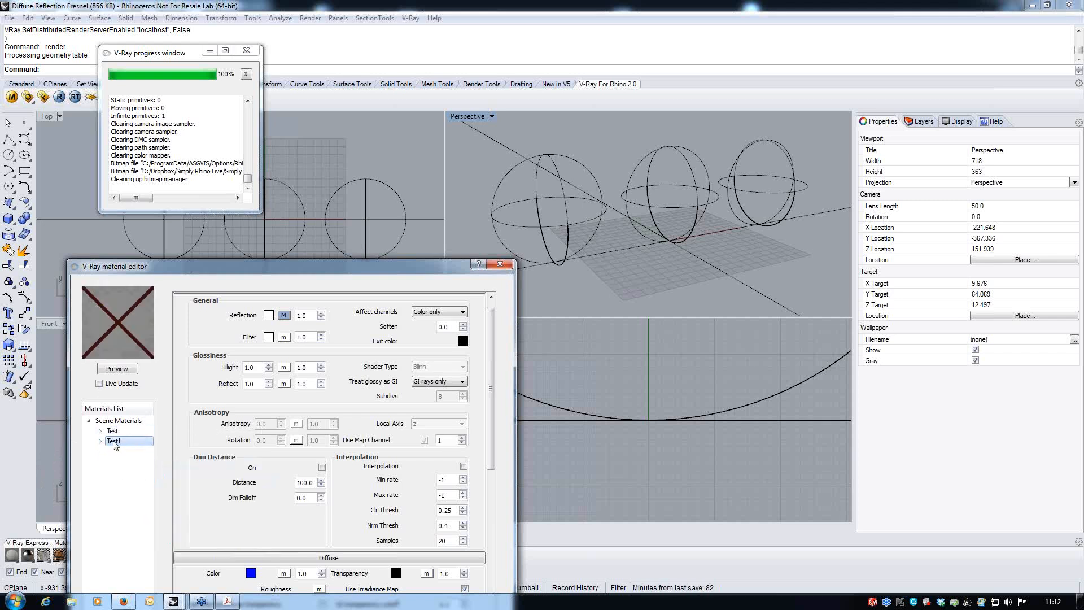
pyautogui.rightClick(114, 442)
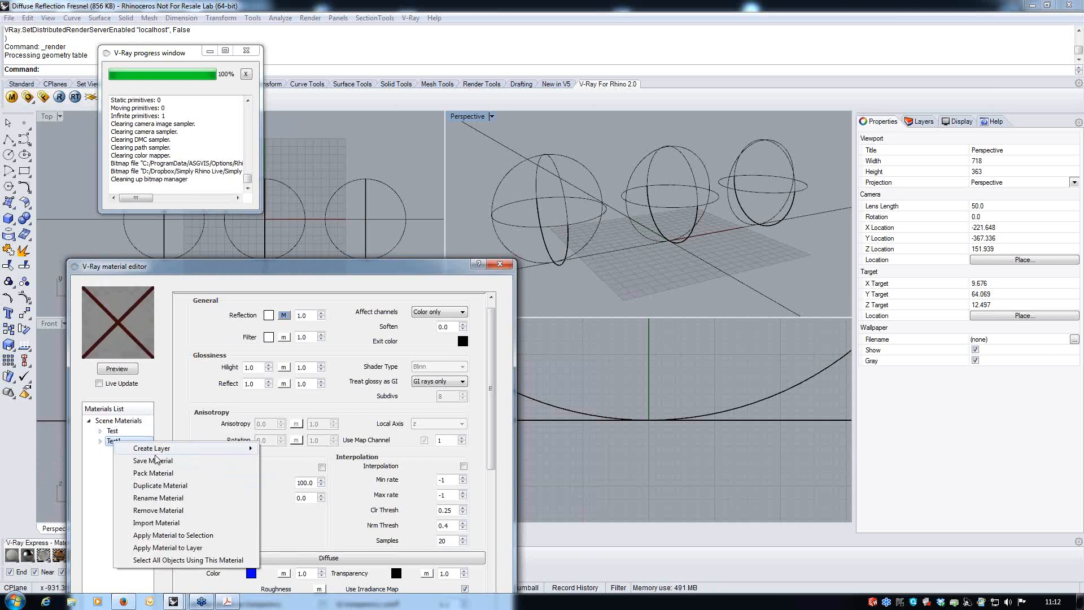
pyautogui.click(152, 486)
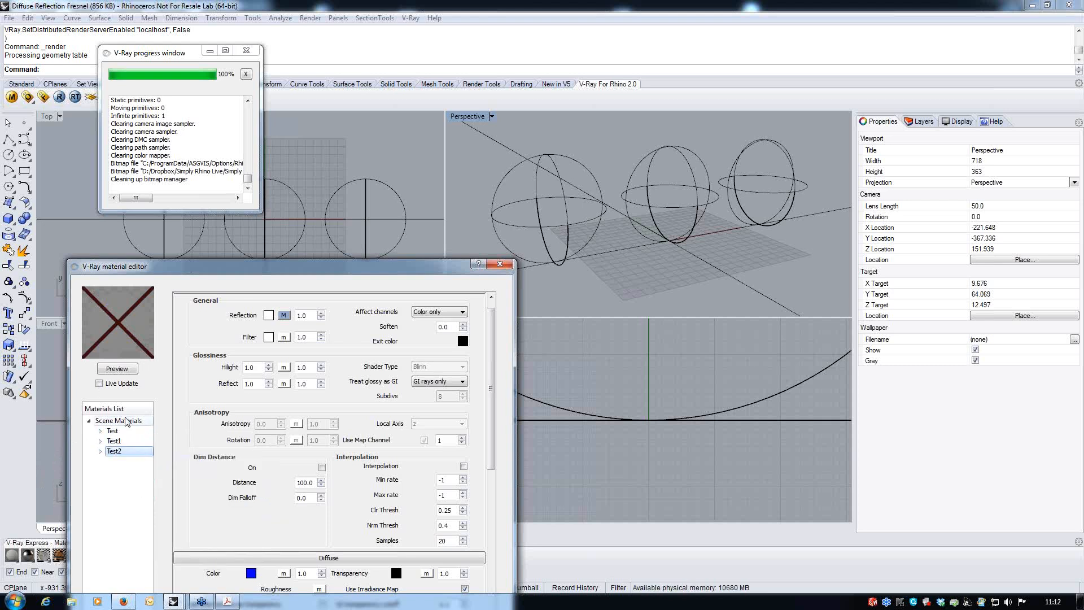
# Check the IOR of the Test material's Fresnel reflection map.
pyautogui.click(115, 441)
pyautogui.click(114, 431)
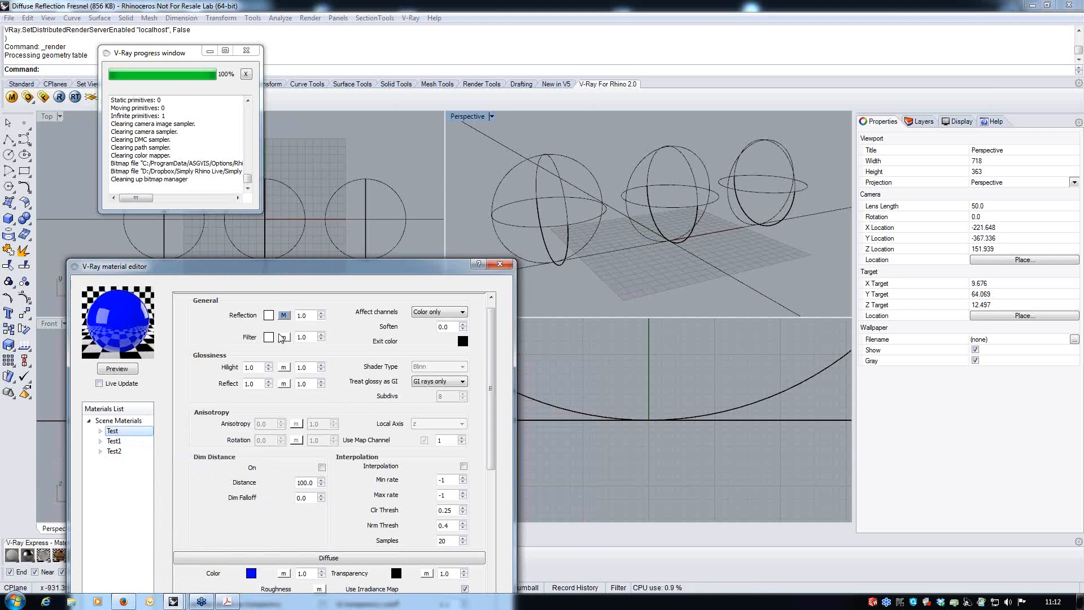
pyautogui.click(284, 315)
pyautogui.moveTo(551, 222); pyautogui.dragTo(544, 224)
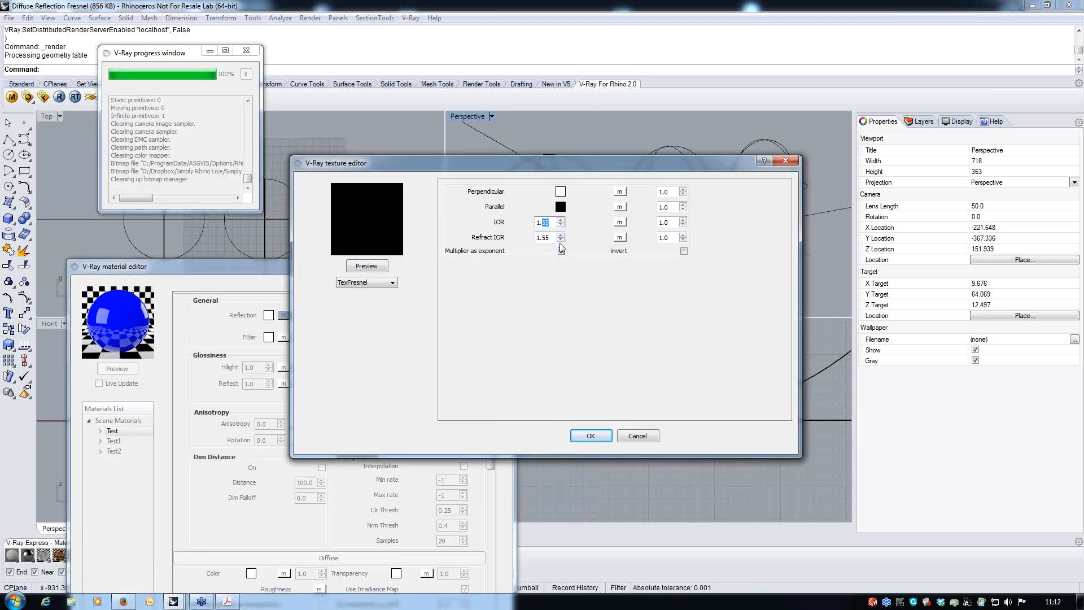
pyautogui.click(590, 437)
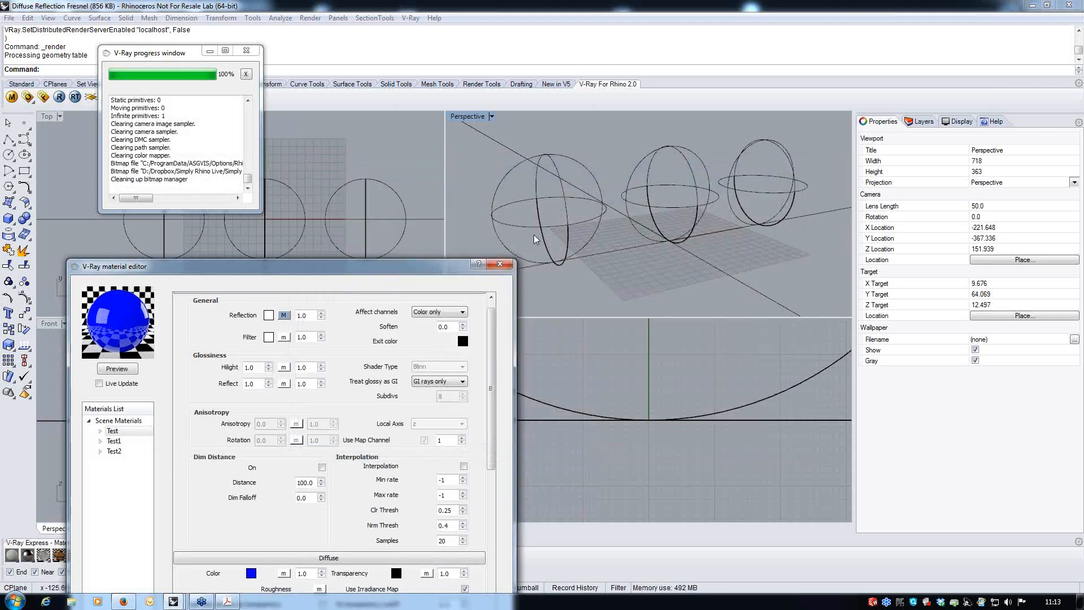
# Apply the Test material to the nearest sphere in the Perspective view and clear the selection.
pyautogui.click(536, 238)
pyautogui.rightClick(121, 431)
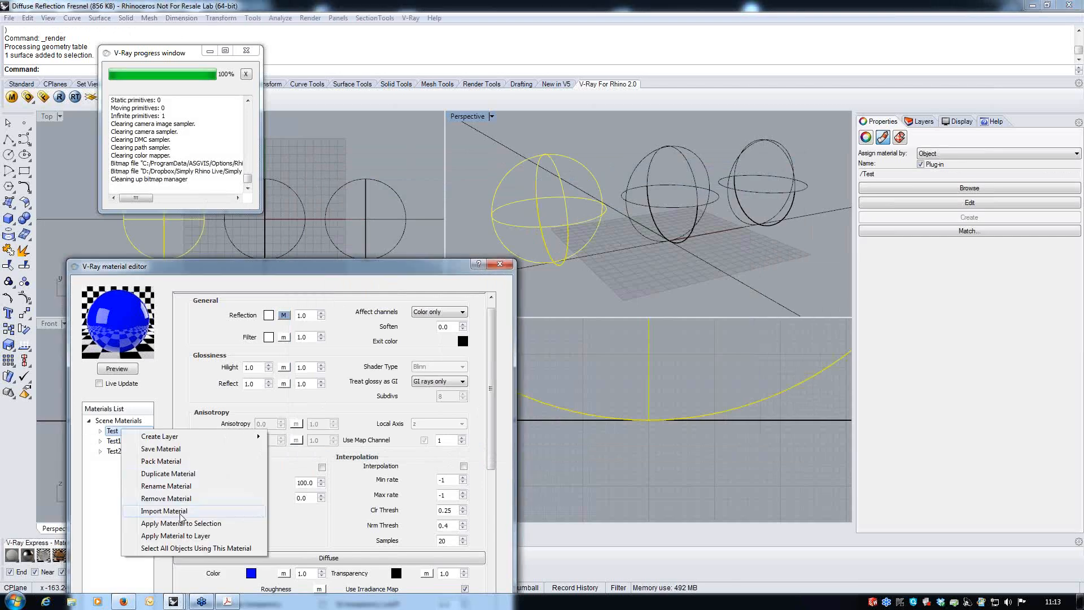
pyautogui.click(178, 525)
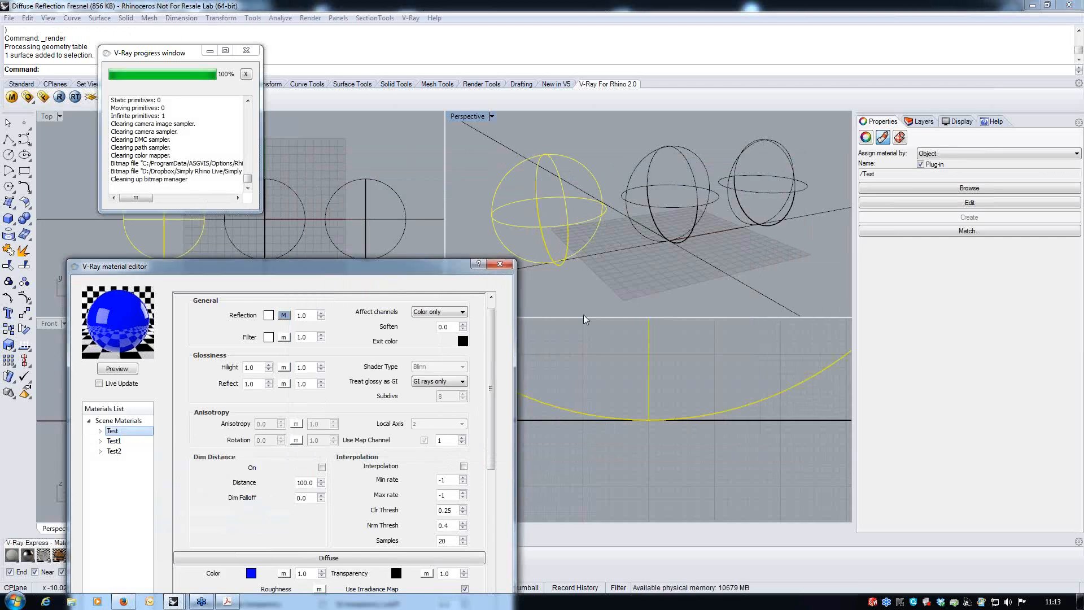
pyautogui.press('Escape')
# Select the middle sphere and set the IOR of the Test1 material's Fresnel reflection map to 1.8.
pyautogui.click(680, 216)
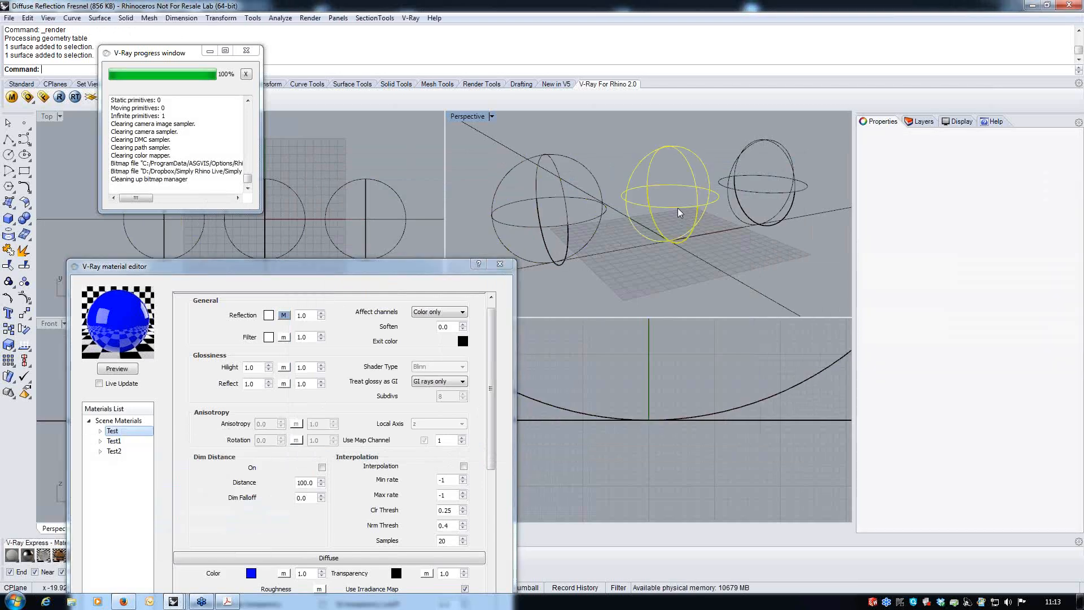
pyautogui.click(113, 441)
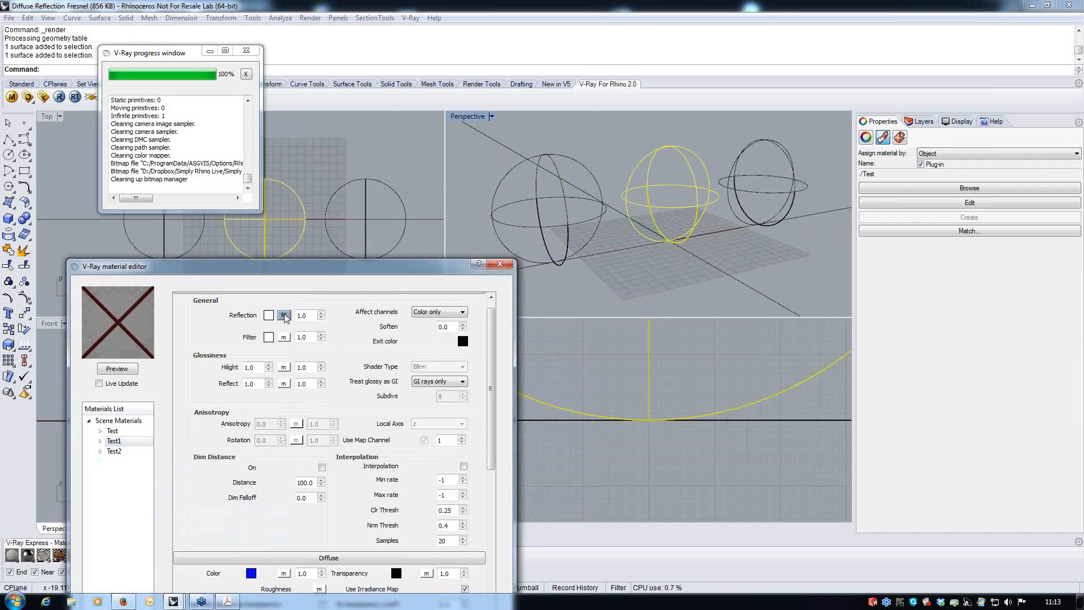
pyautogui.click(284, 315)
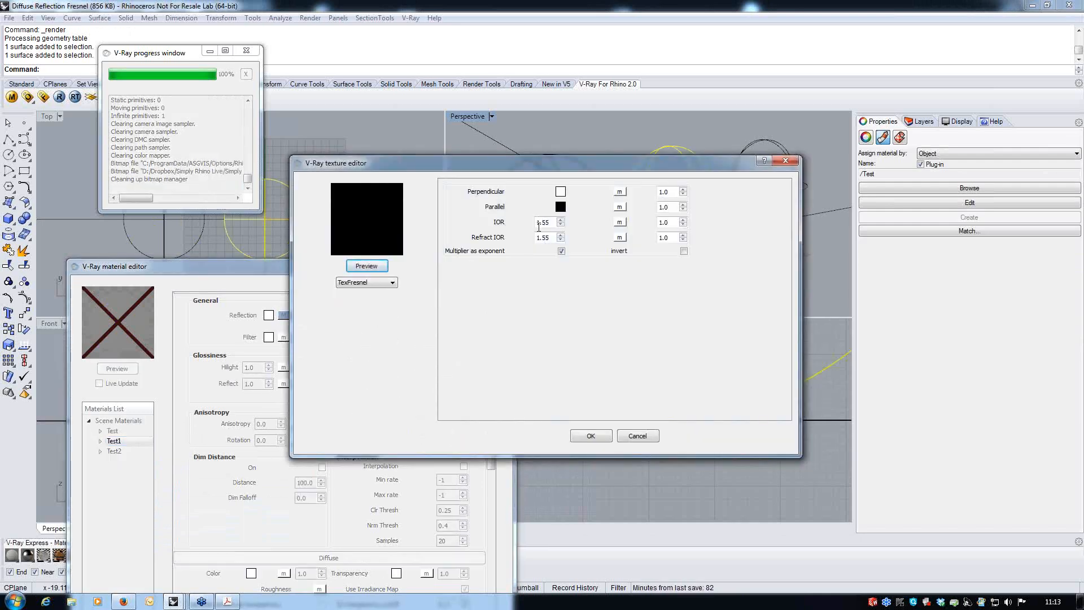
pyautogui.doubleClick(551, 223)
pyautogui.write('2')
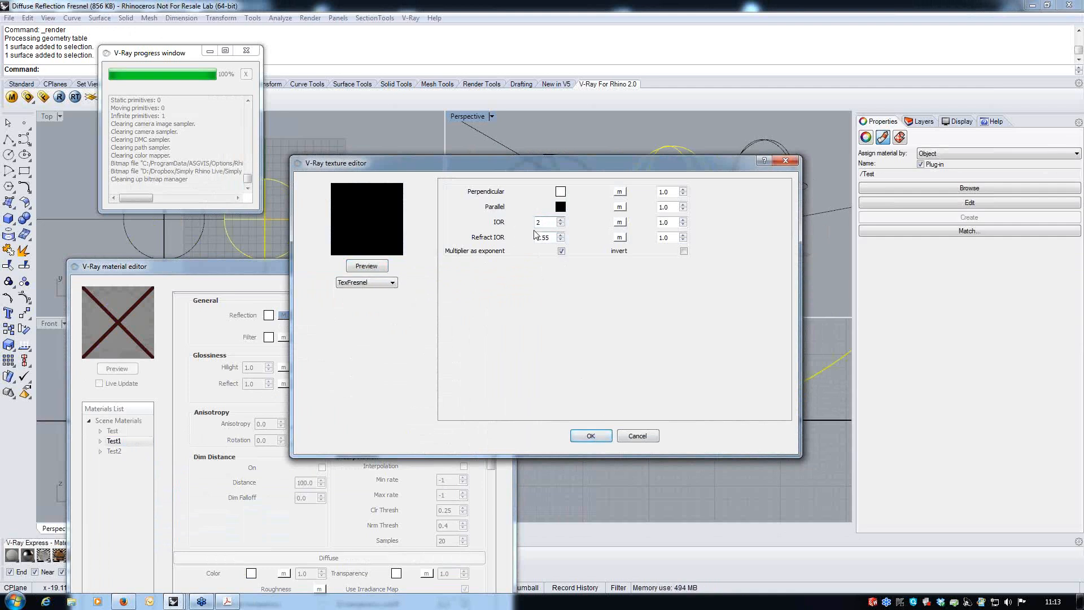
pyautogui.moveTo(544, 223); pyautogui.dragTo(521, 224)
pyautogui.write('1.8')
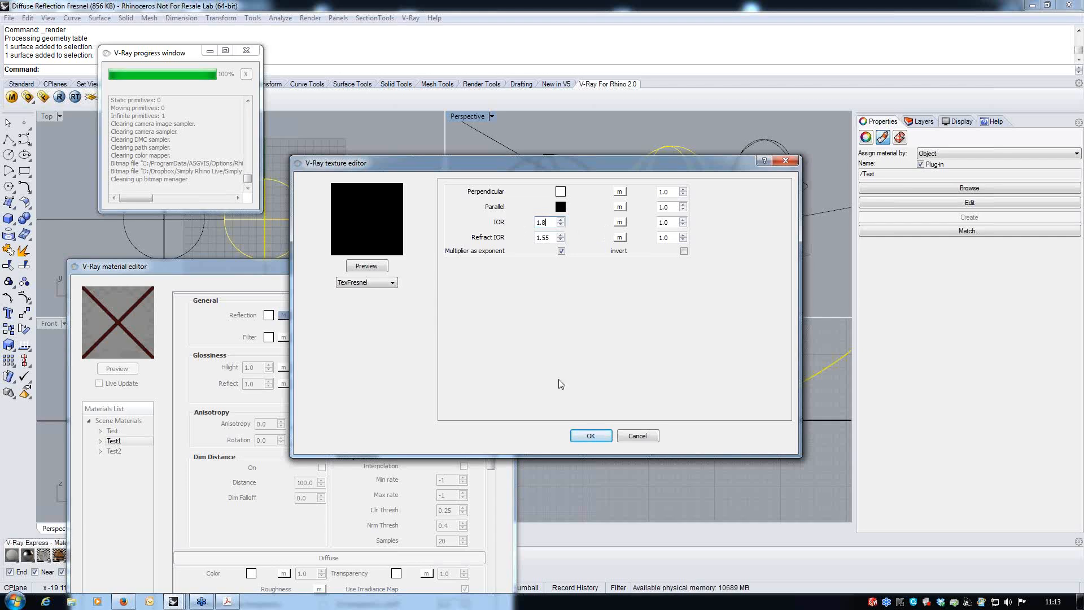
pyautogui.click(607, 439)
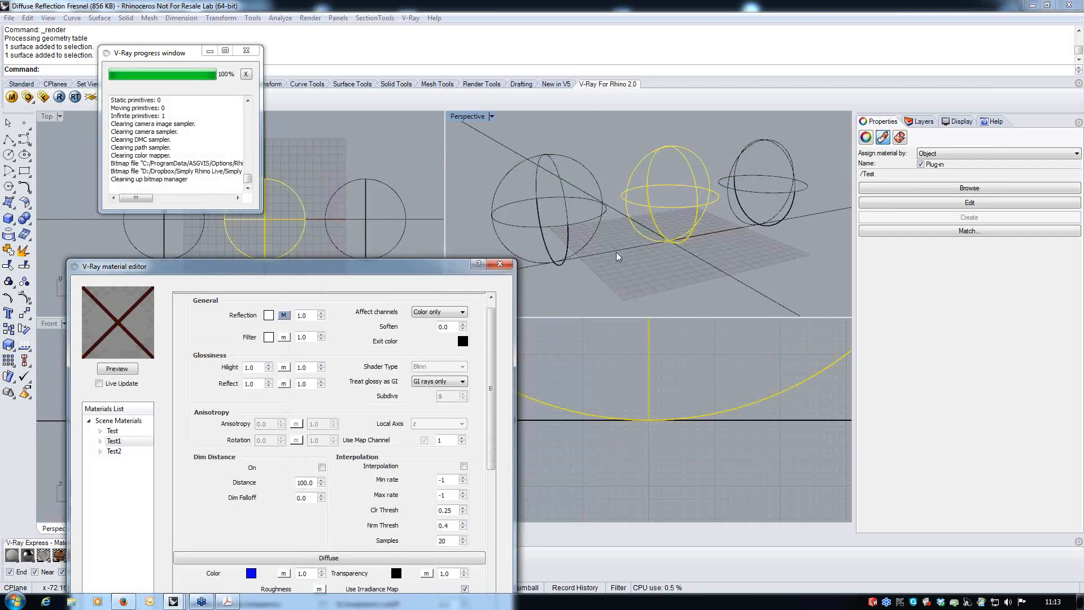
# Apply the Test1 material to the selected middle sphere.
pyautogui.click(120, 443)
pyautogui.rightClick(120, 446)
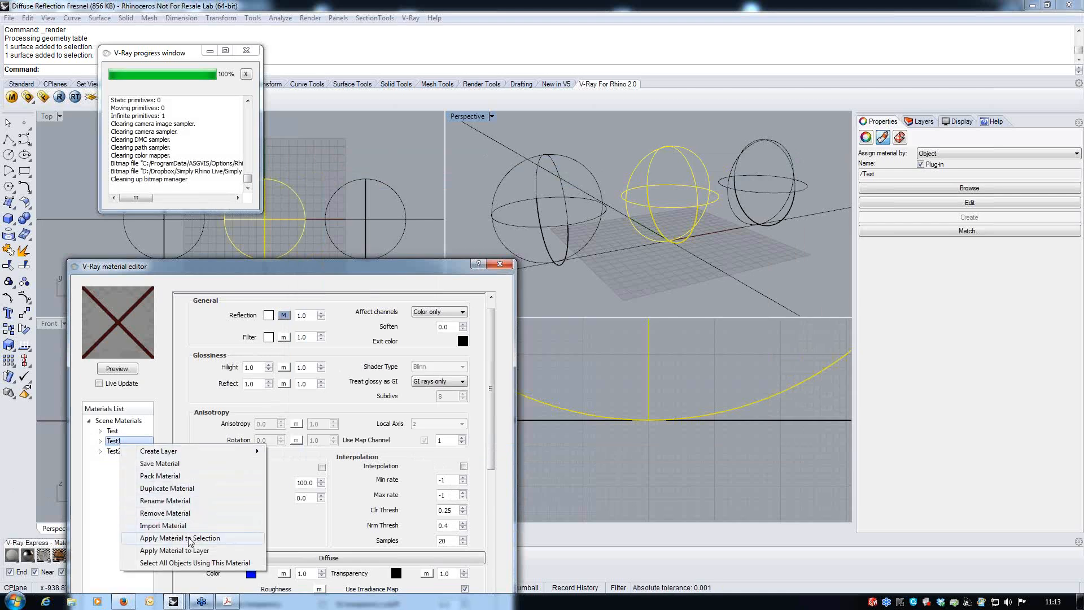
pyautogui.click(220, 543)
# Select the farthest sphere and set the IOR of the Test2 material's Fresnel reflection map to 2.2.
pyautogui.click(755, 224)
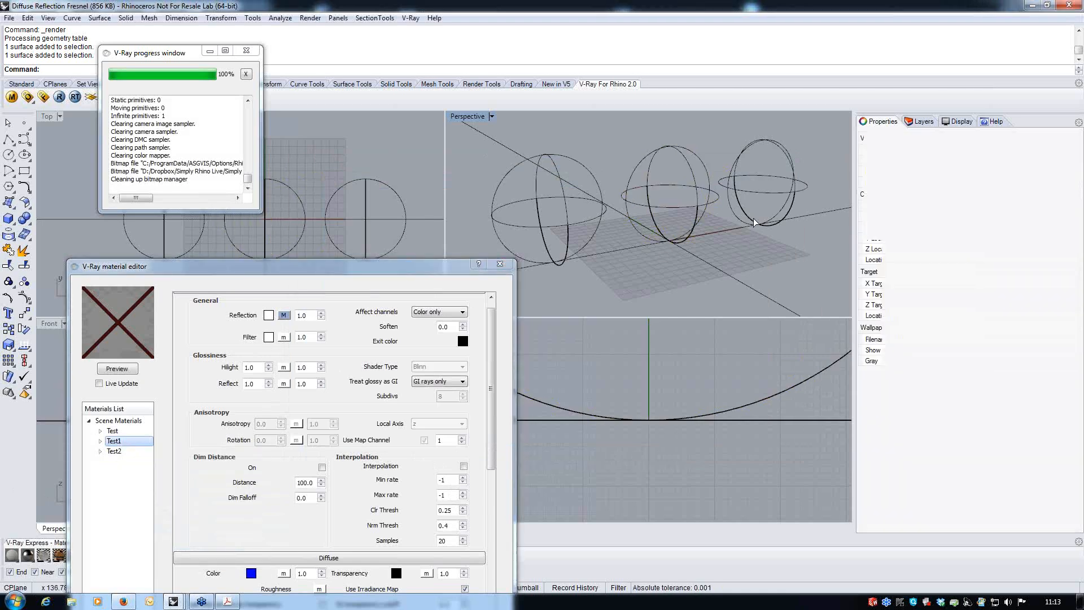
pyautogui.click(116, 452)
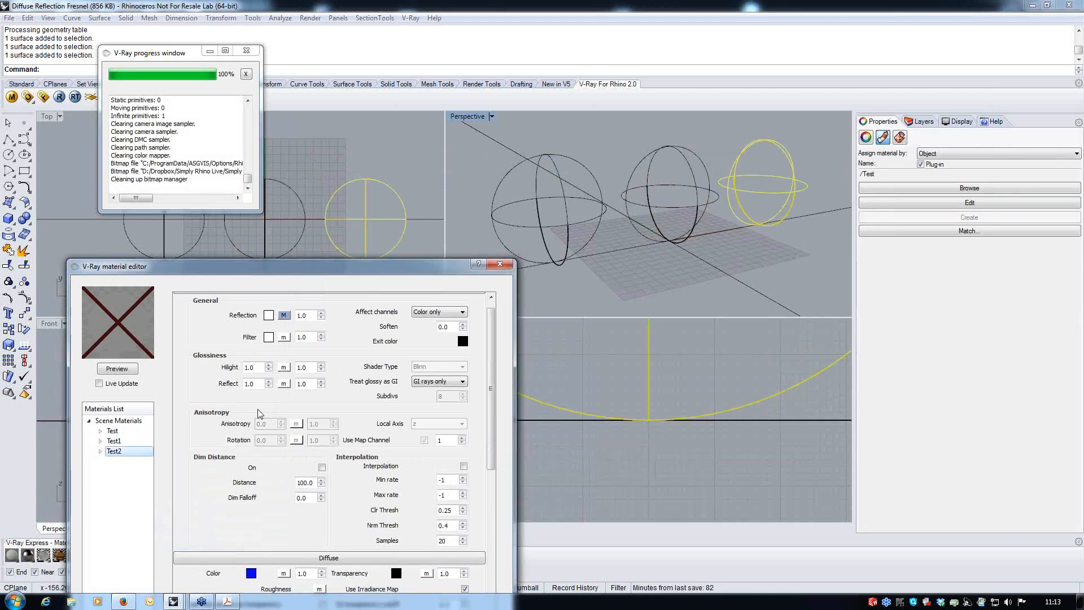
pyautogui.click(285, 316)
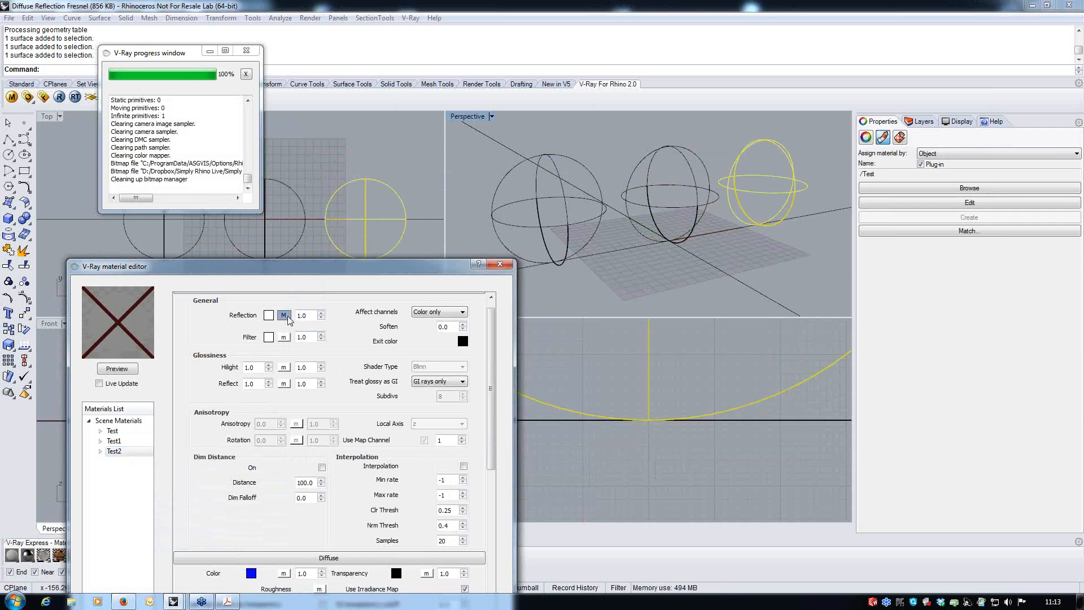
pyautogui.doubleClick(550, 224)
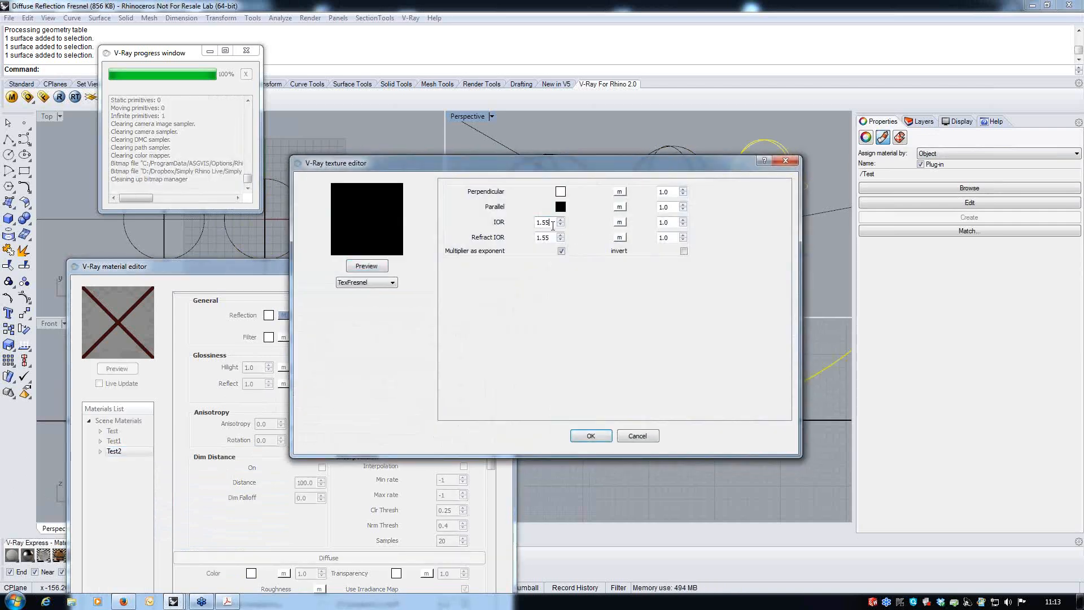
pyautogui.write('2.2')
pyautogui.click(591, 436)
# Apply the Test2 material to the farthest sphere and clear the selection.
pyautogui.click(144, 452)
pyautogui.rightClick(146, 453)
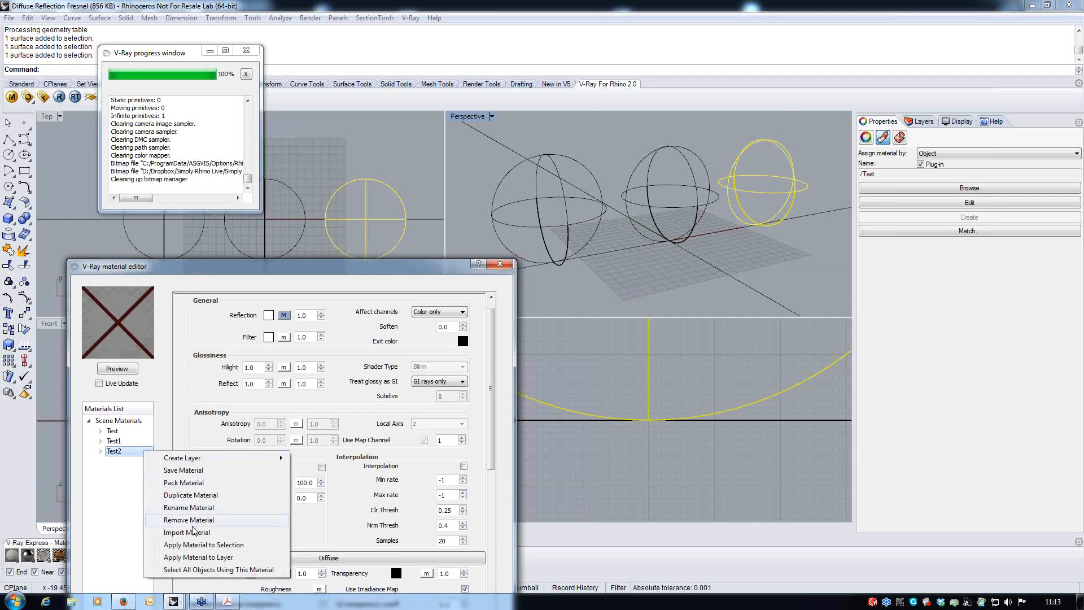
pyautogui.click(204, 545)
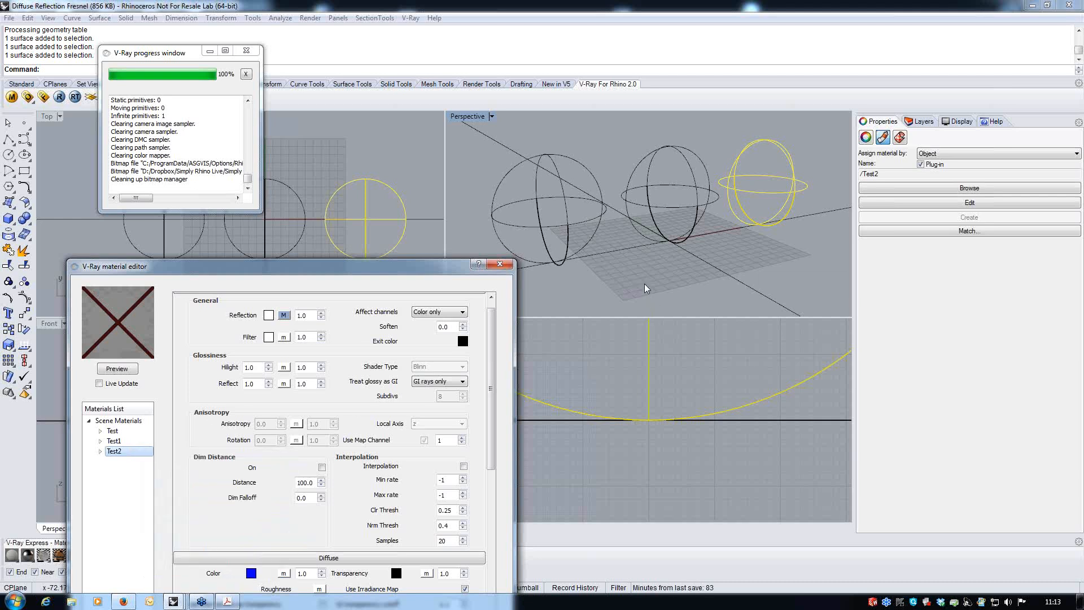
pyautogui.click(653, 302)
# Render the Perspective view of the three spheres and arrange the frame buffer and material editor so both can be seen.
pyautogui.moveTo(497, 265); pyautogui.dragTo(463, 327)
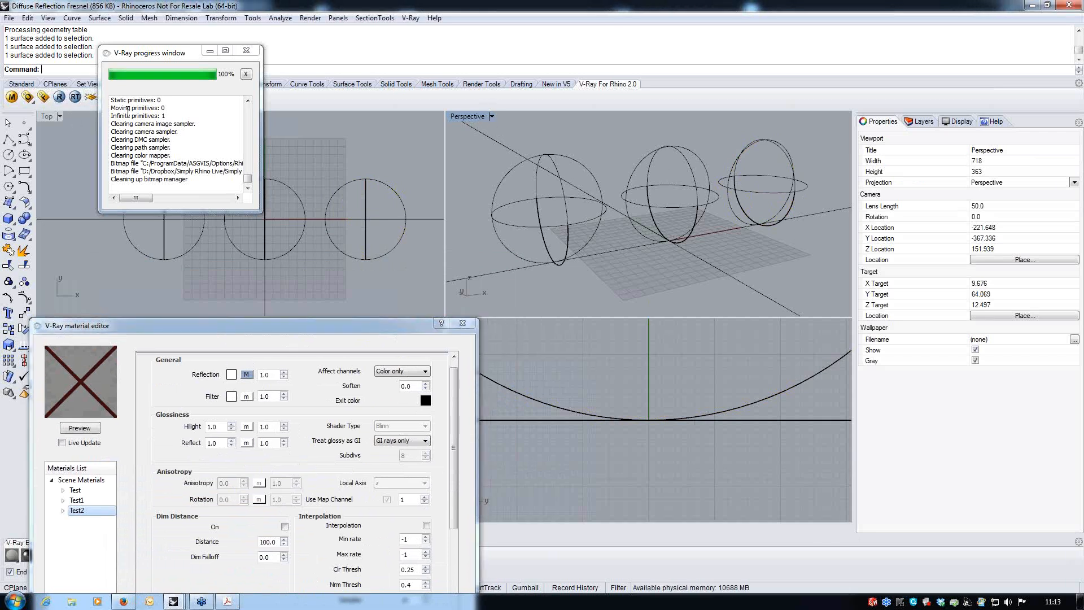
pyautogui.click(59, 98)
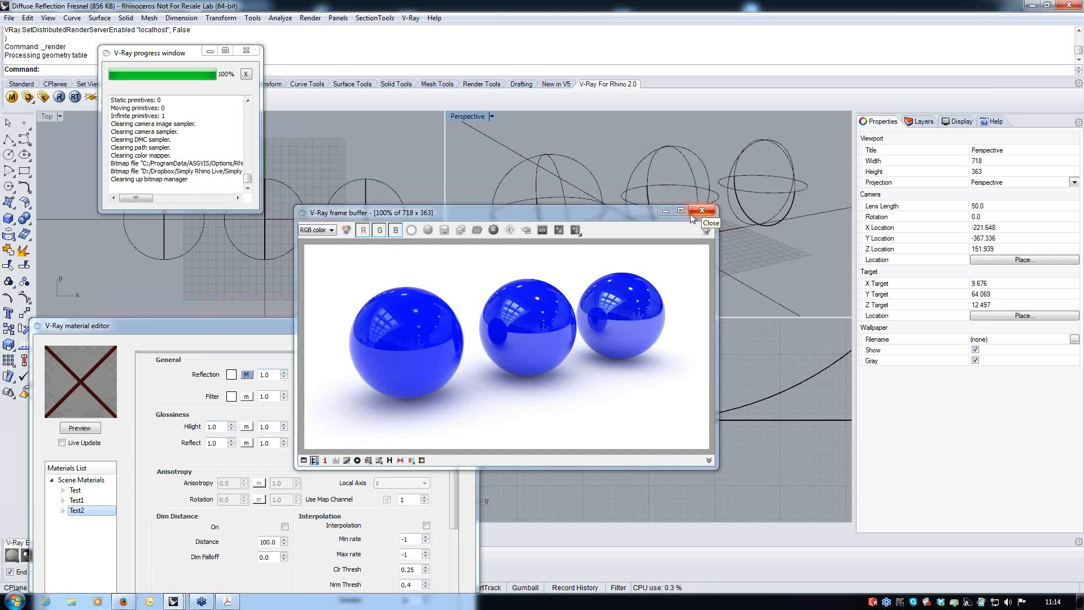
pyautogui.moveTo(611, 213); pyautogui.dragTo(762, 146)
pyautogui.moveTo(398, 326); pyautogui.dragTo(446, 163)
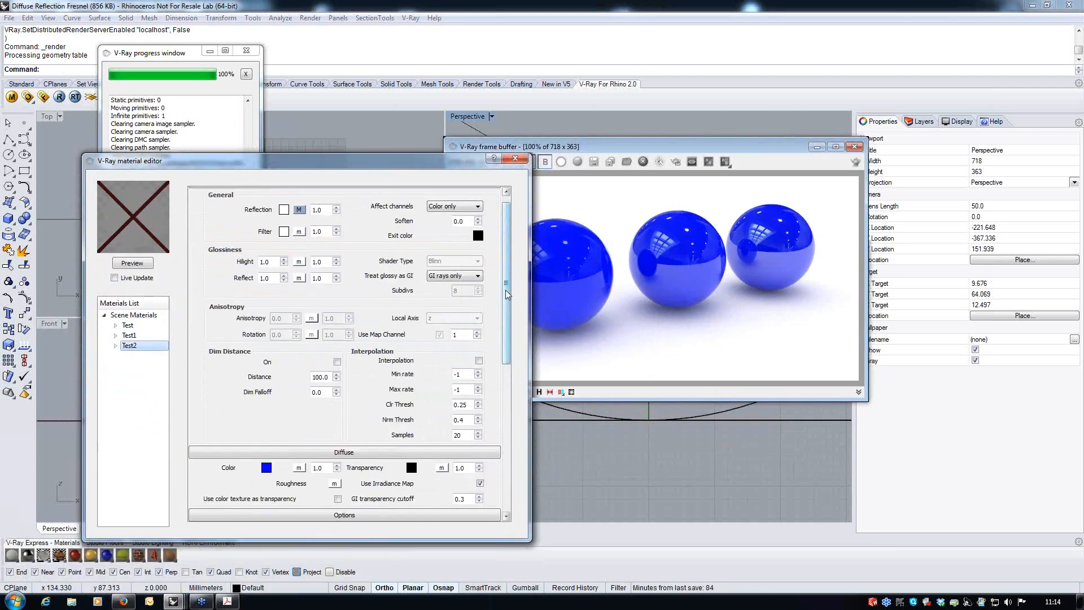
# Set the Test2 material's diffuse transparency colour to a medium gray, update its preview, and close the material editor.
pyautogui.scroll(1, 507, 293)
pyautogui.click(411, 194)
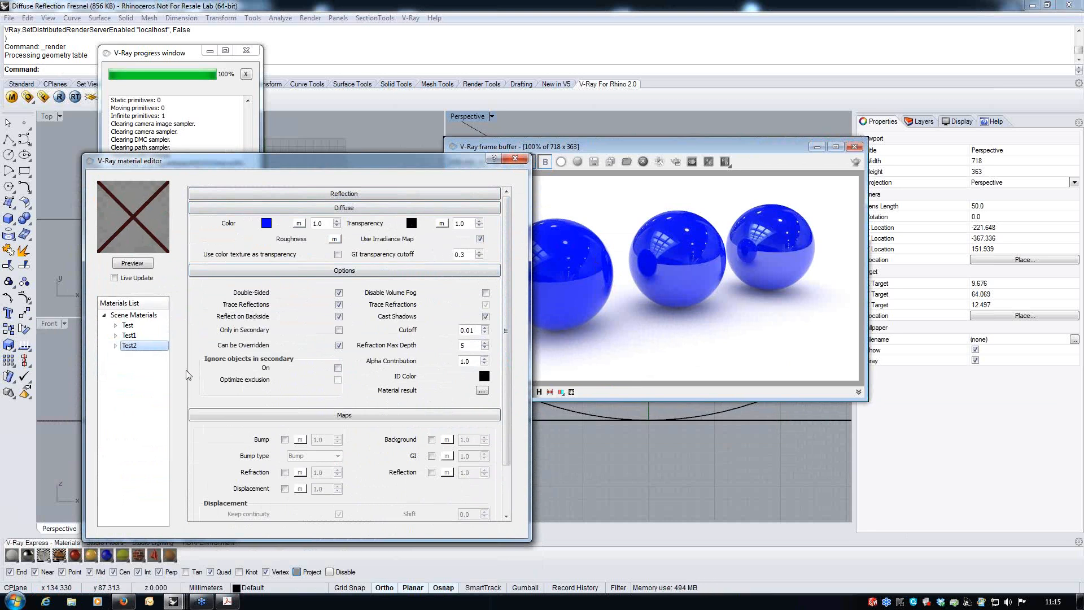
pyautogui.click(411, 223)
pyautogui.moveTo(330, 345); pyautogui.dragTo(347, 266)
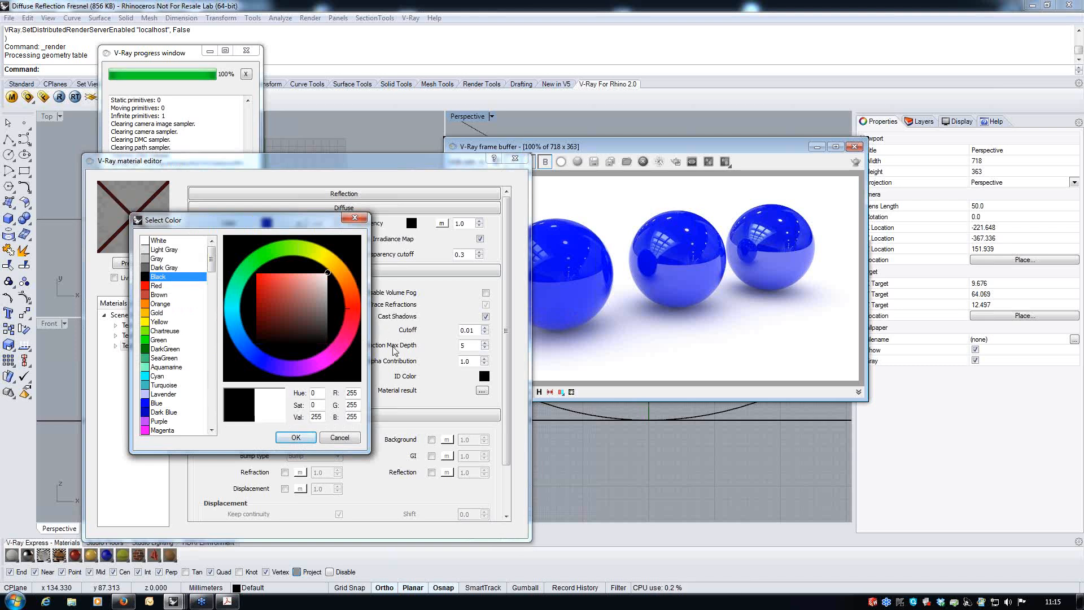
pyautogui.moveTo(327, 280)
pyautogui.mouseDown()
pyautogui.moveTo(328, 311)
pyautogui.moveTo(327, 302)
pyautogui.mouseUp()
pyautogui.click(296, 438)
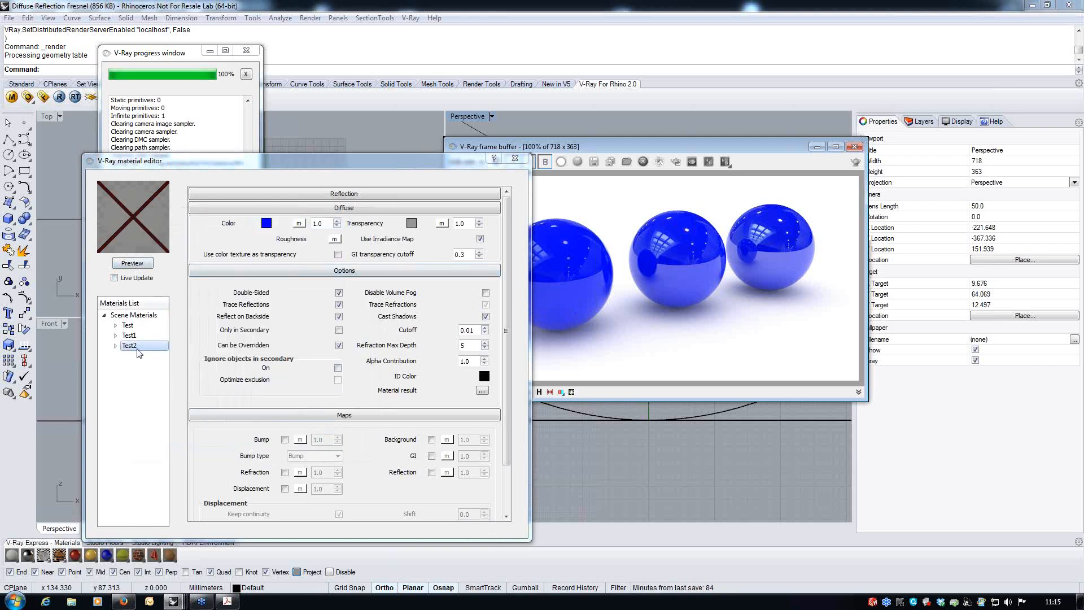
pyautogui.click(145, 265)
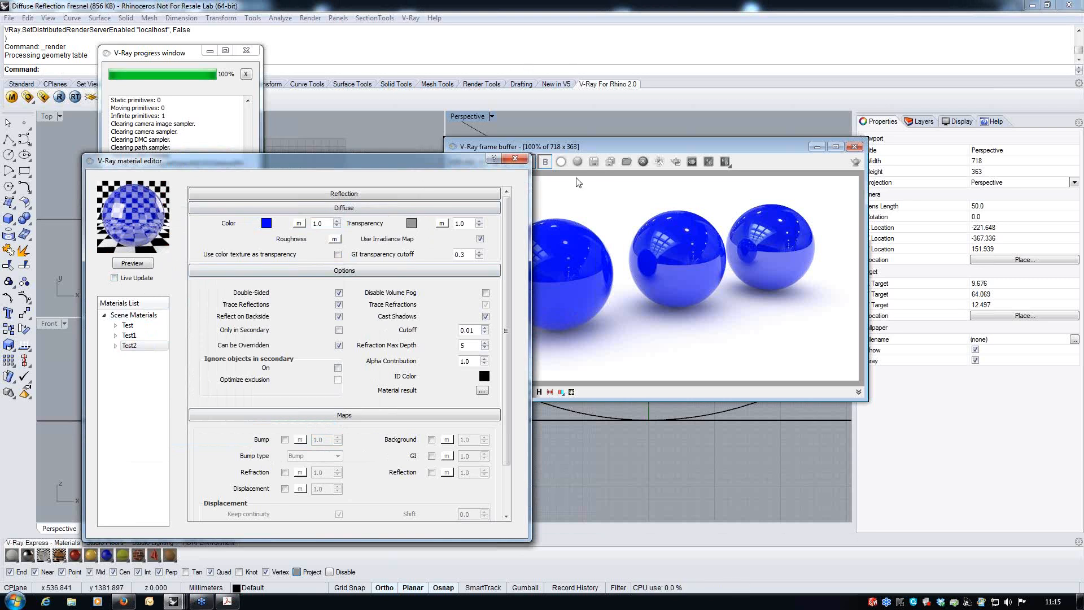
pyautogui.click(518, 165)
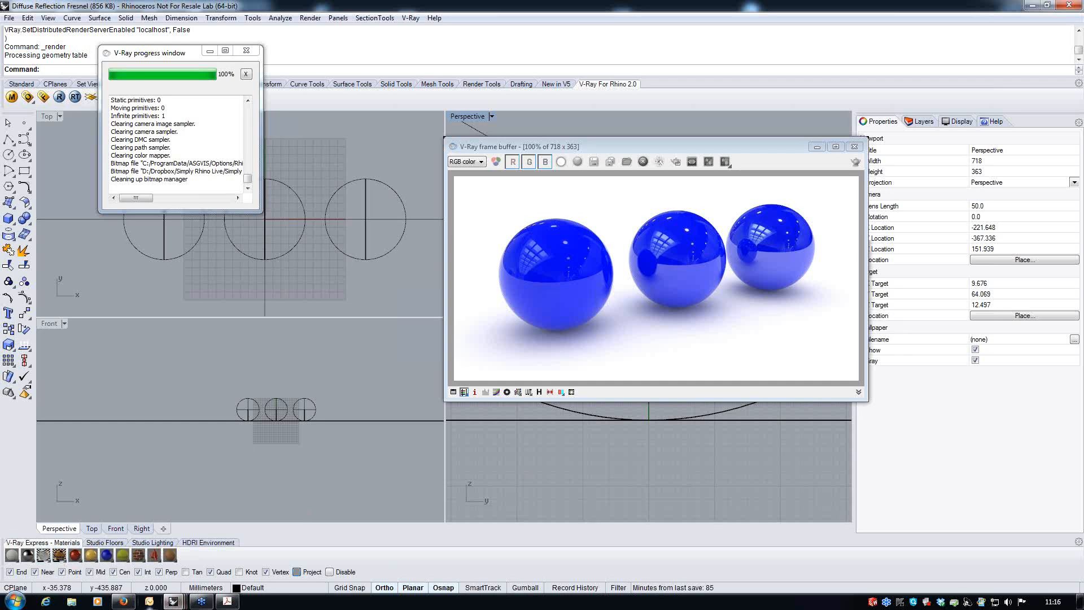
# Switch to the Glass model and show its last render in the V-Ray frame buffer, moved clear of the Top view.
pyautogui.moveTo(177, 603)
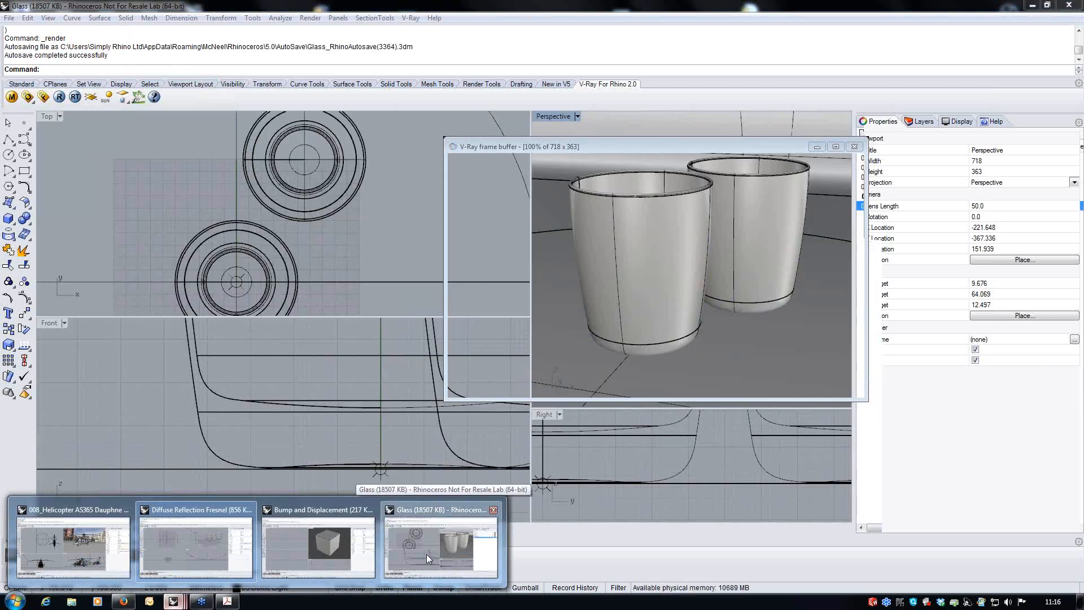
pyautogui.click(426, 554)
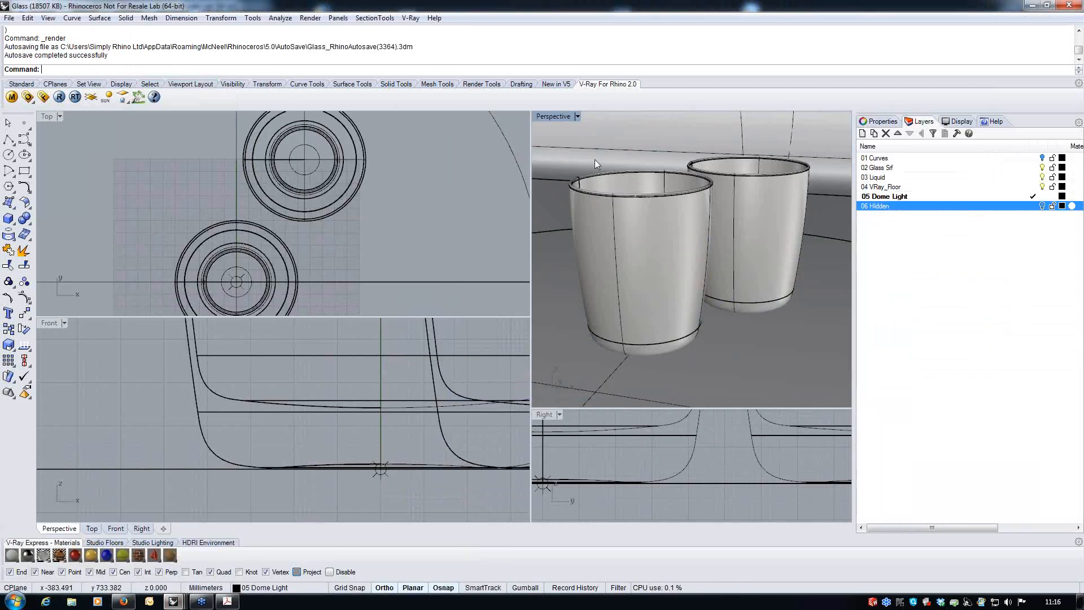
pyautogui.click(43, 97)
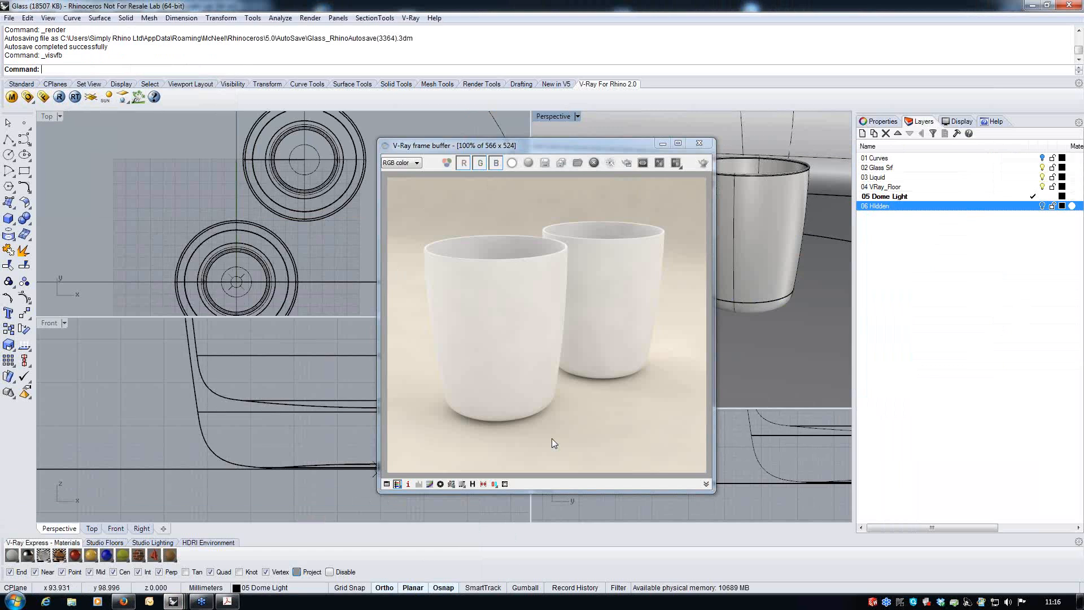
pyautogui.moveTo(593, 148); pyautogui.dragTo(629, 135)
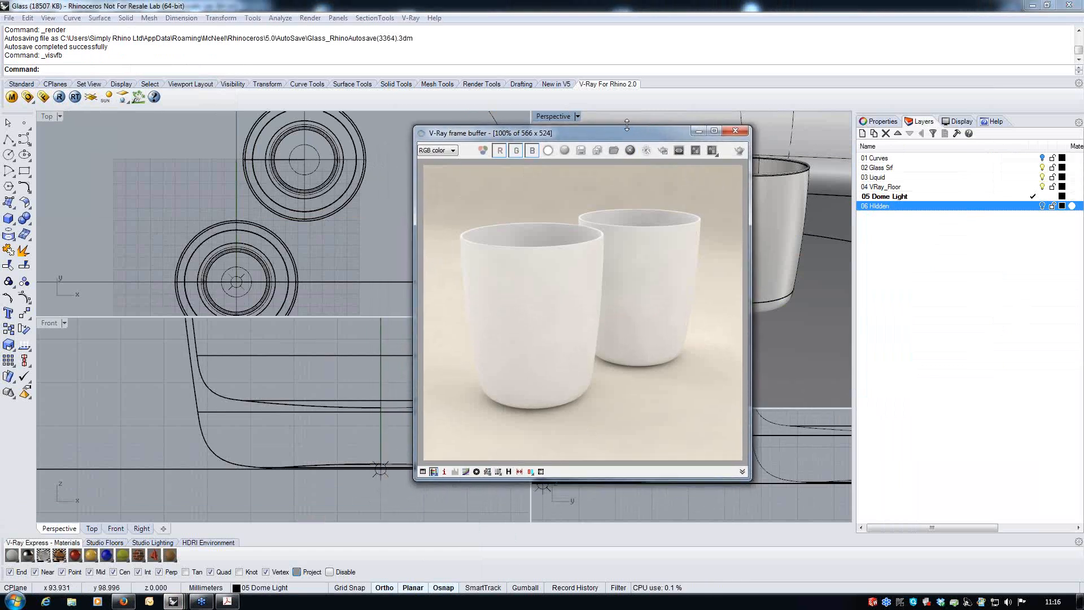
# Create a new V-Ray material in the Glass scene's materials and rename it Simple Glass.
pyautogui.click(12, 97)
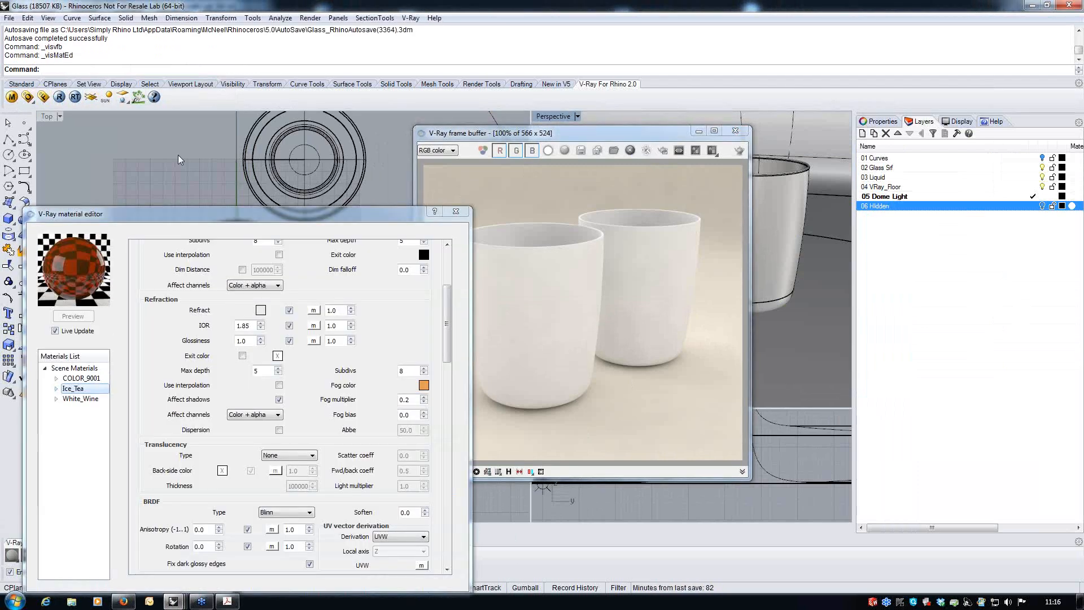
pyautogui.moveTo(175, 218); pyautogui.dragTo(206, 148)
pyautogui.click(107, 298)
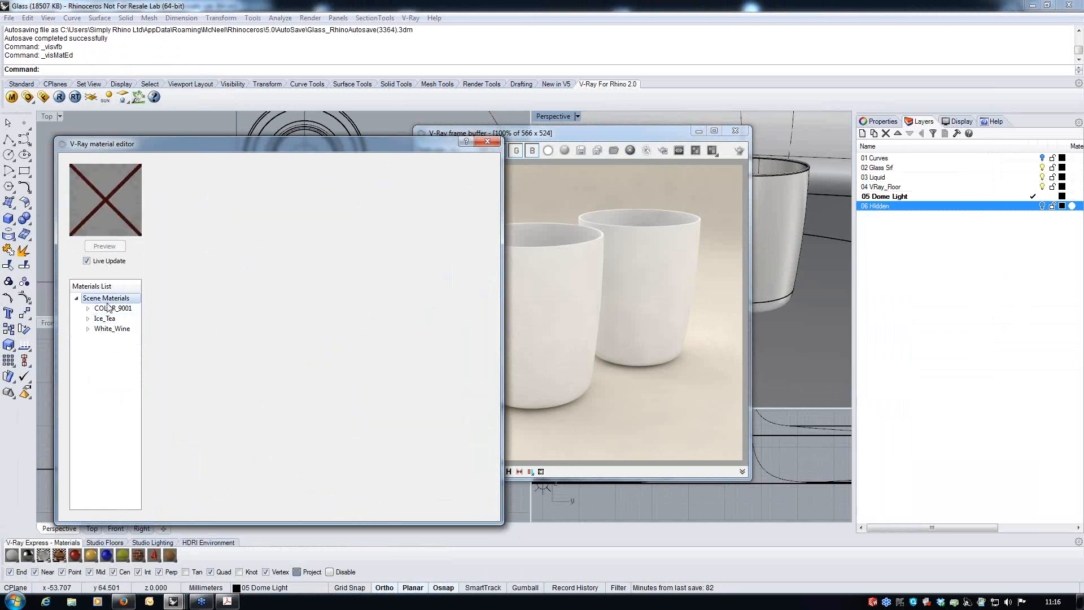
pyautogui.rightClick(121, 299)
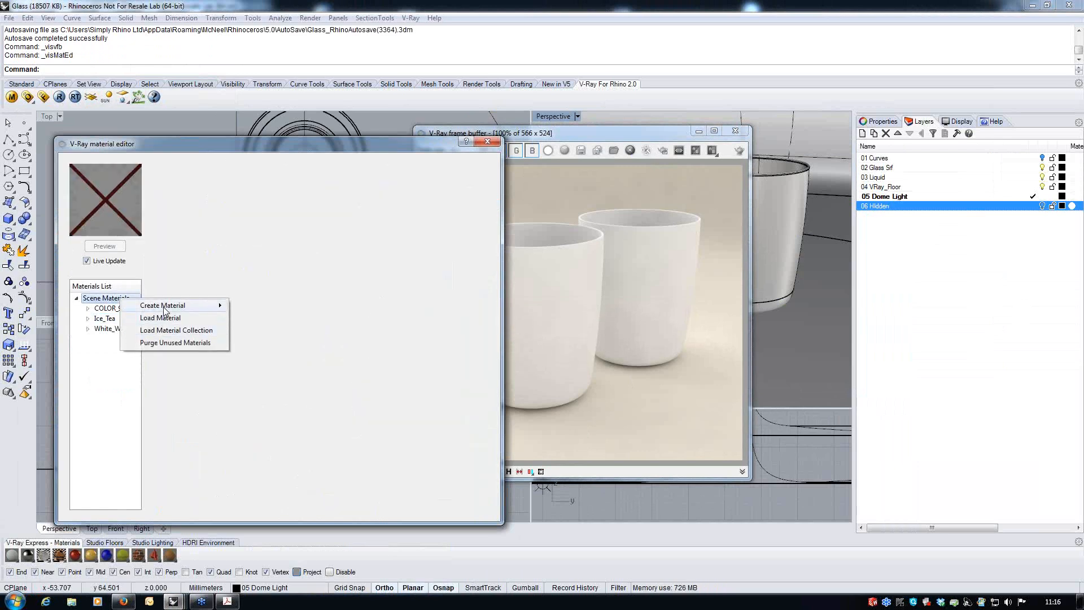
pyautogui.moveTo(208, 306)
pyautogui.click(262, 345)
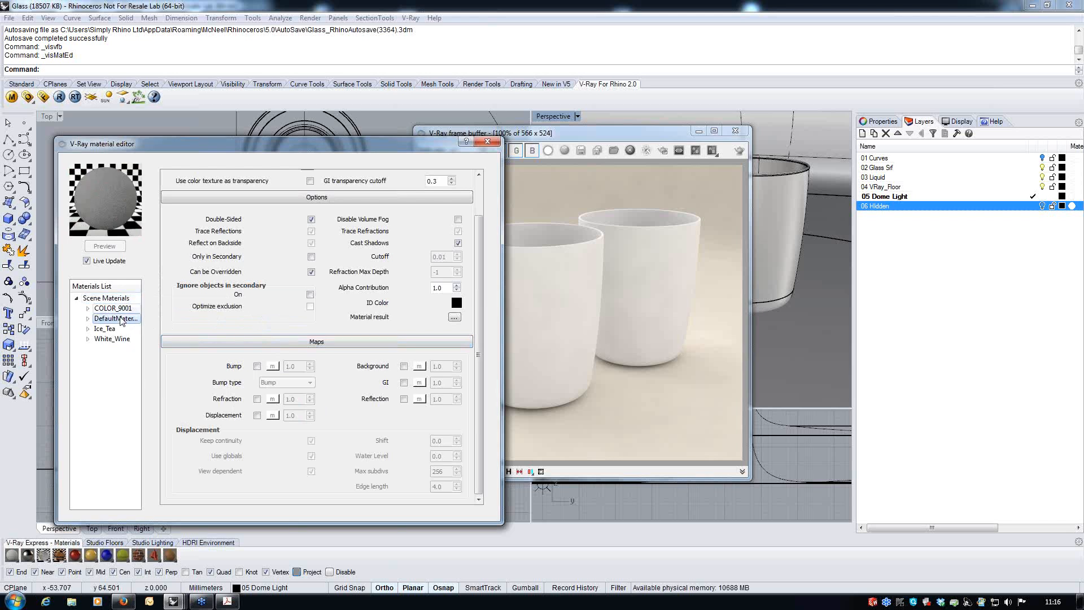
pyautogui.doubleClick(124, 319)
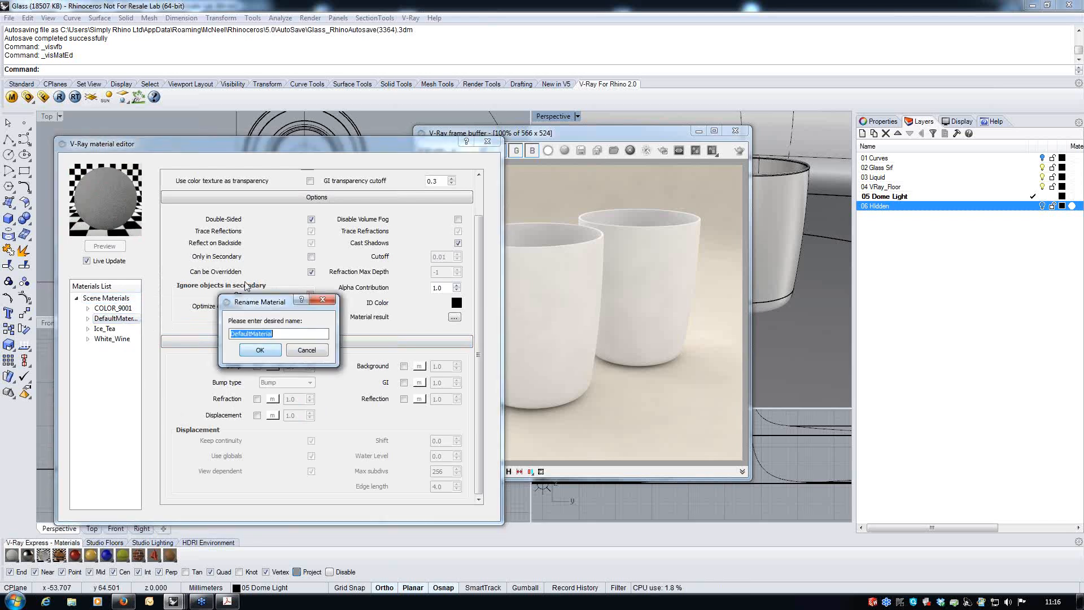
pyautogui.write('Simple Glass')
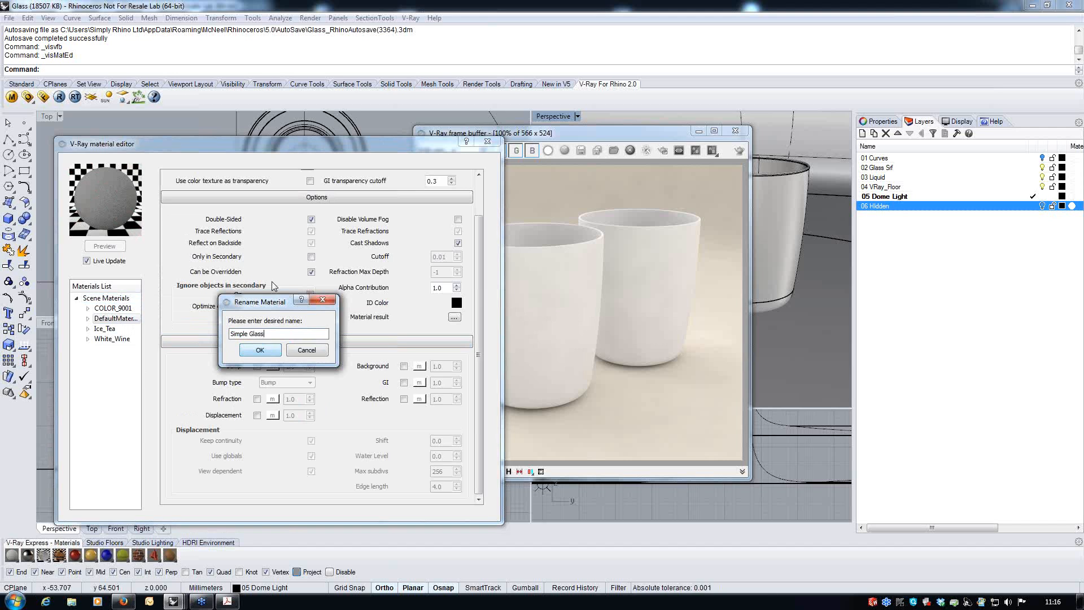
pyautogui.click(260, 350)
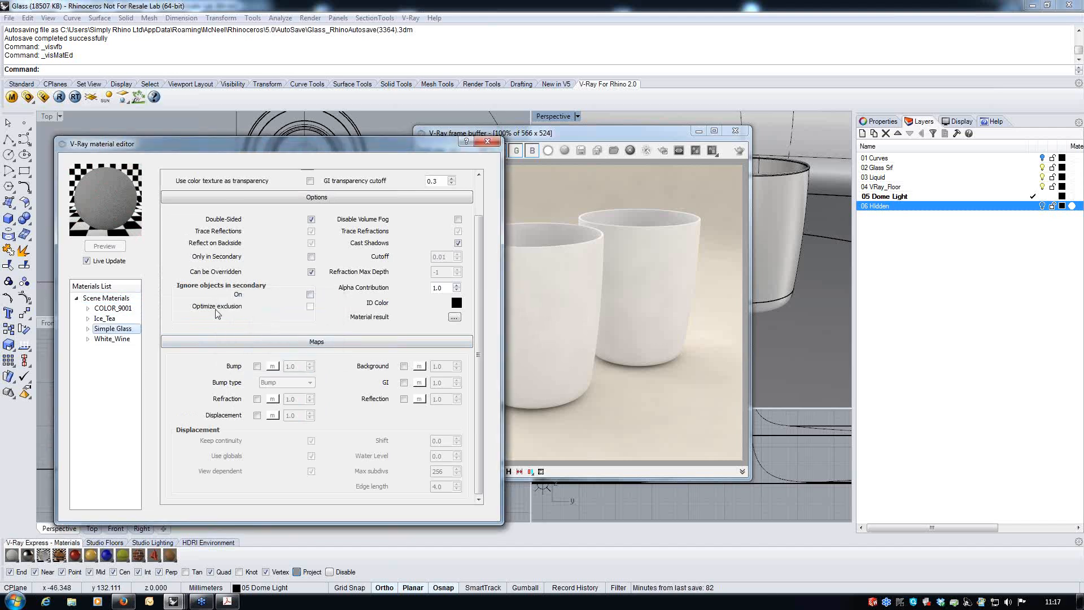
# Set the Simple Glass material's diffuse transparency colour to white for full transparency.
pyautogui.scroll(2, 479, 307)
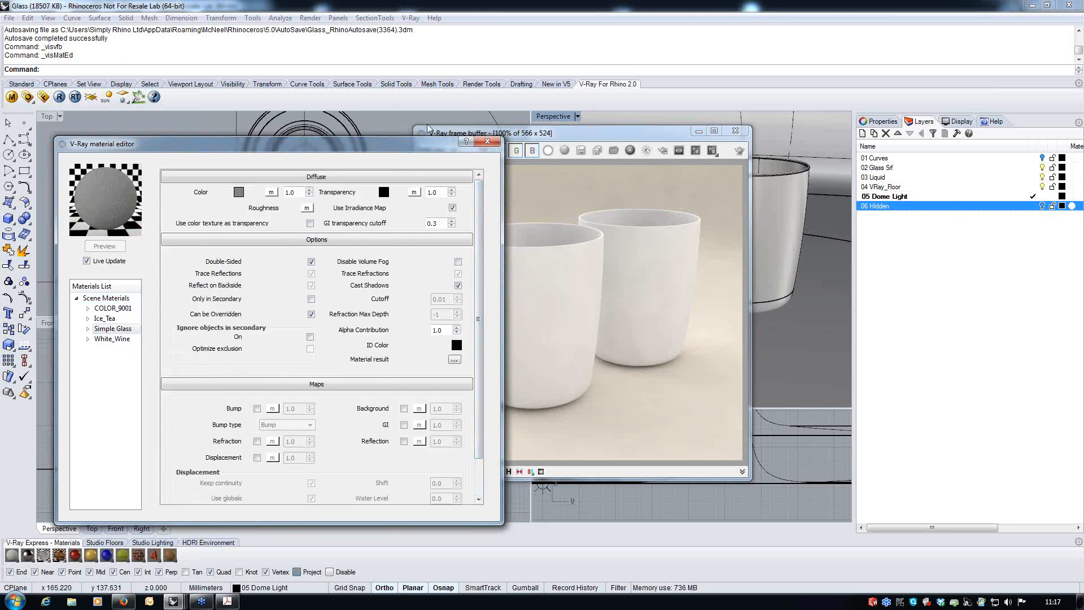
pyautogui.click(384, 192)
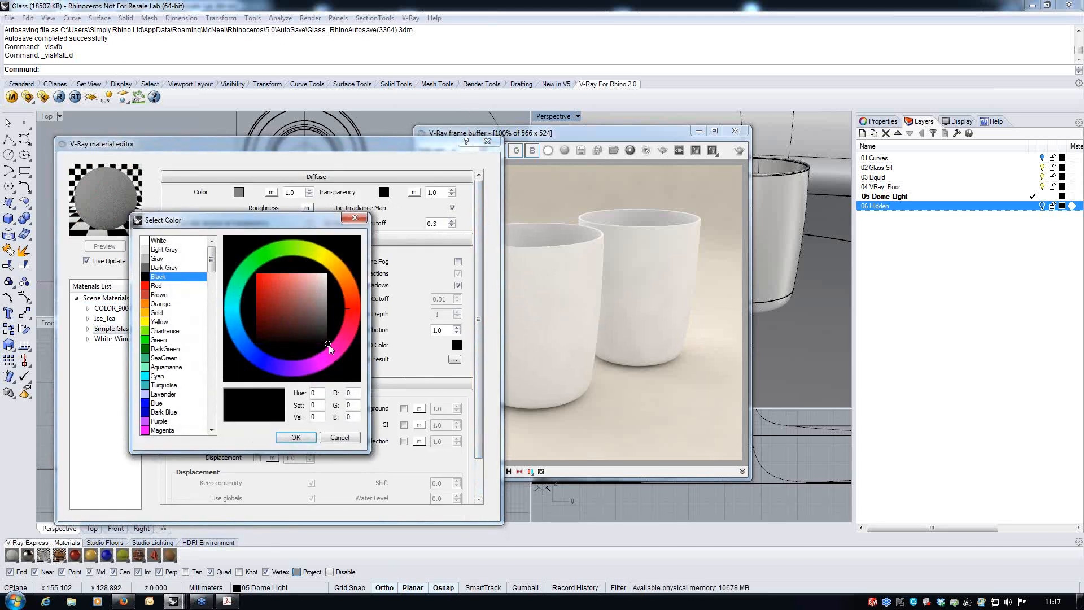
pyautogui.moveTo(329, 345); pyautogui.dragTo(327, 273)
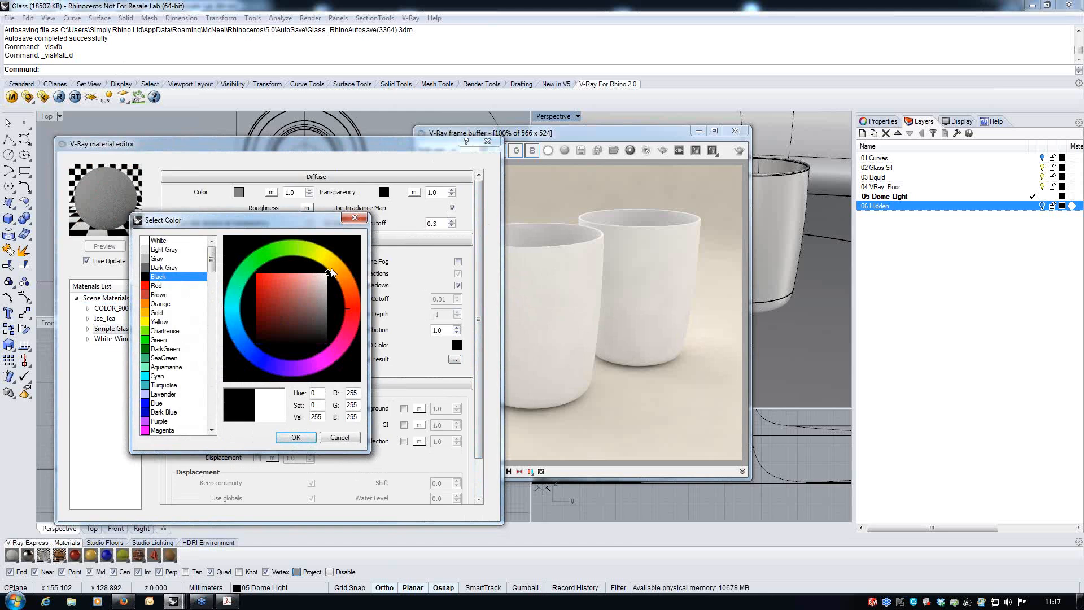
pyautogui.click(296, 438)
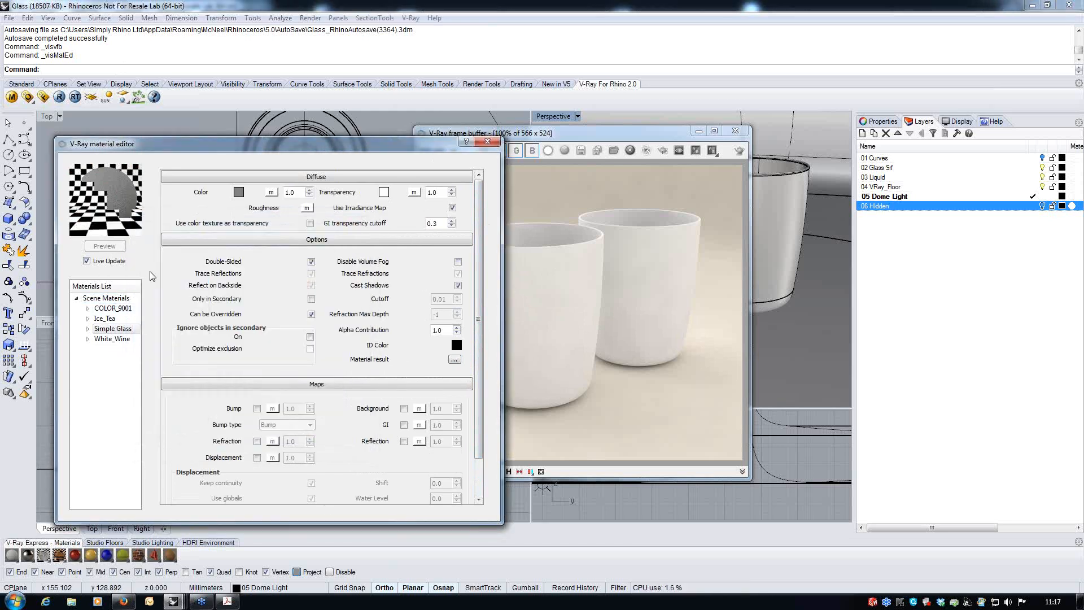
# Add a Reflection layer to the Simple Glass material.
pyautogui.rightClick(114, 329)
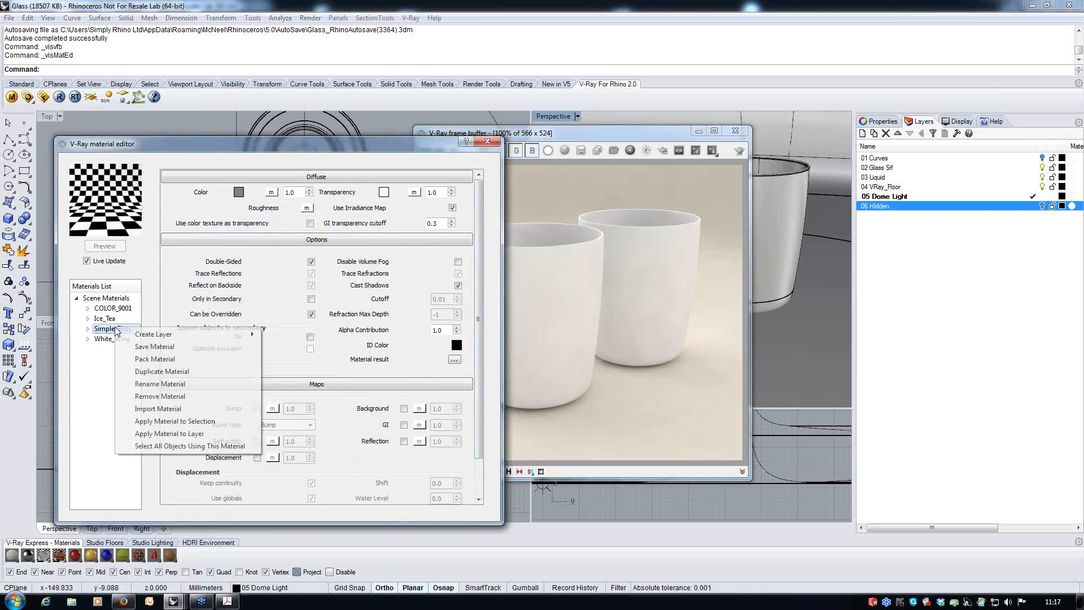
pyautogui.moveTo(152, 334)
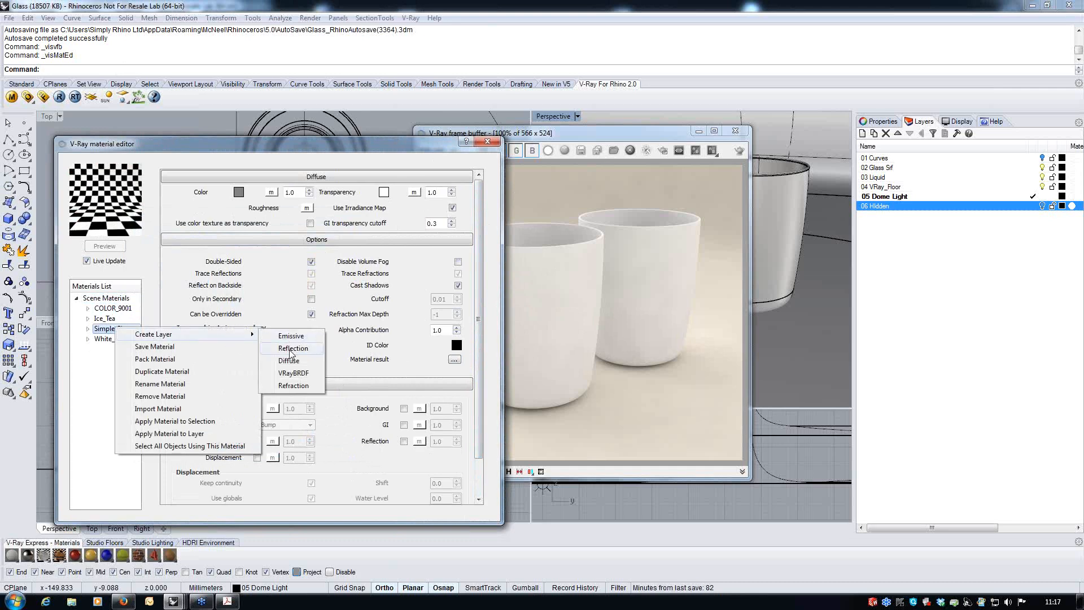
pyautogui.click(290, 350)
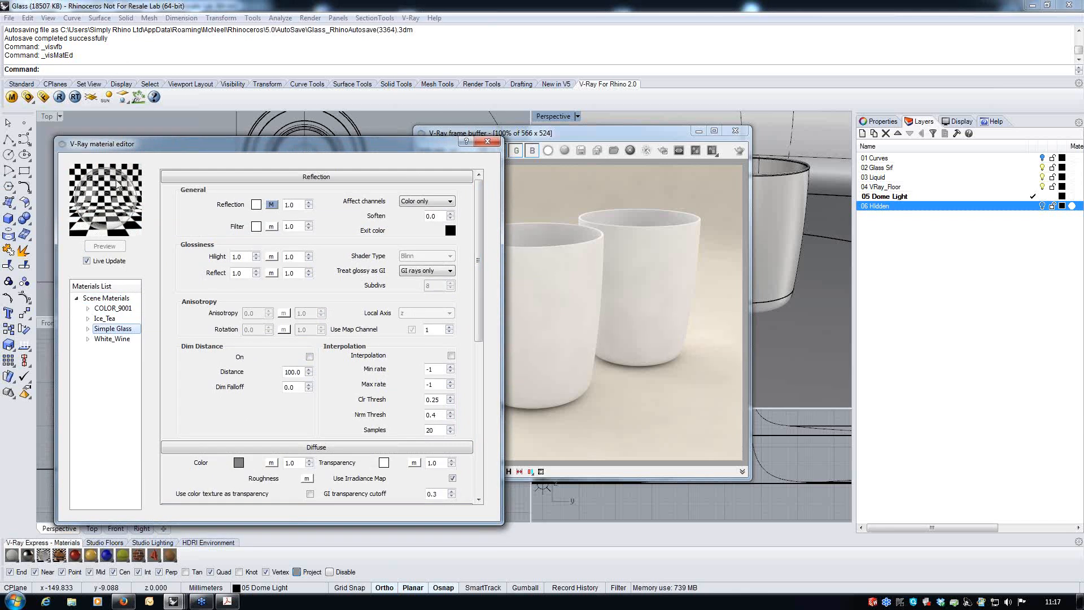
# Add a Refraction layer to the Simple Glass material and bring its refraction settings into view.
pyautogui.rightClick(111, 330)
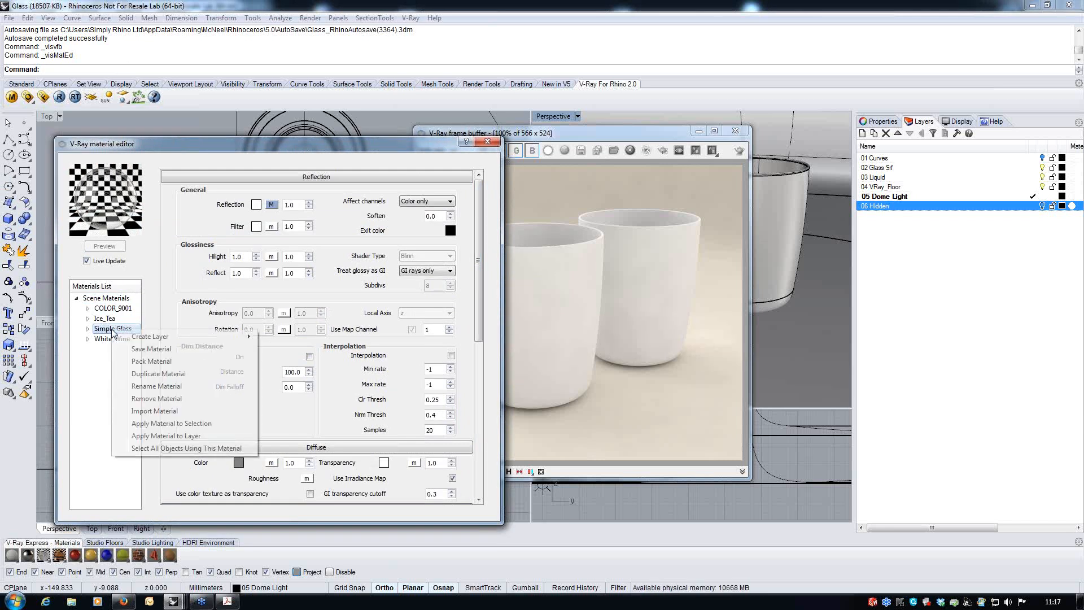
pyautogui.moveTo(183, 339)
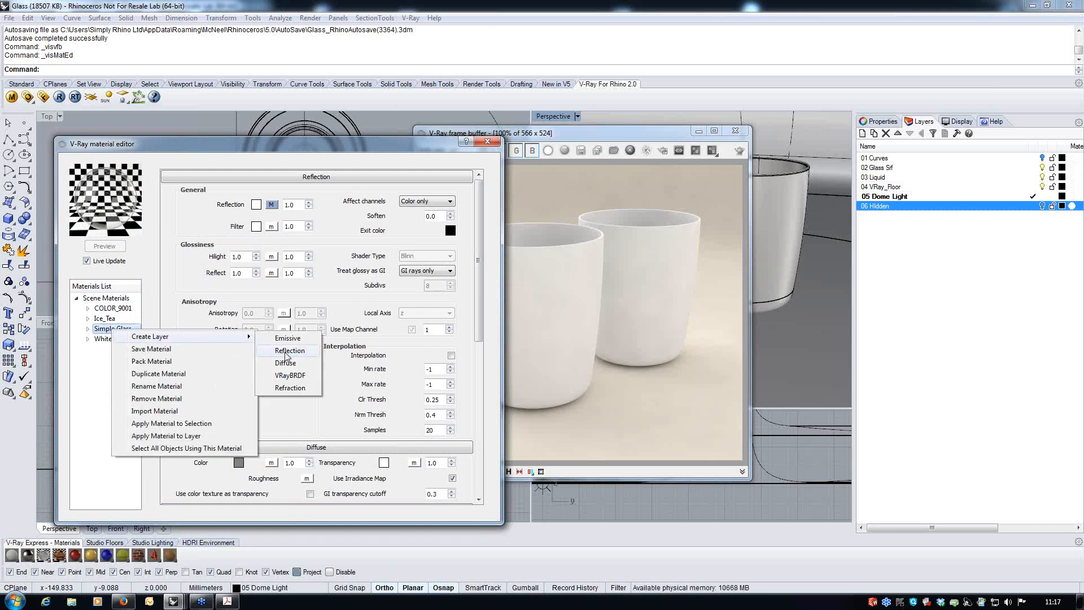
pyautogui.click(291, 388)
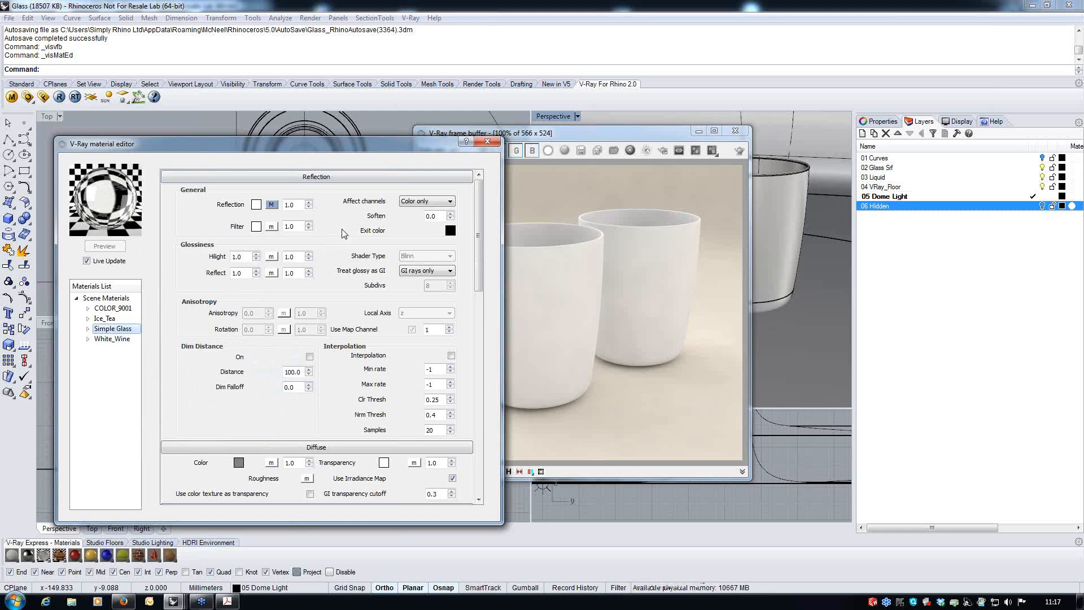
pyautogui.moveTo(476, 206); pyautogui.dragTo(468, 319)
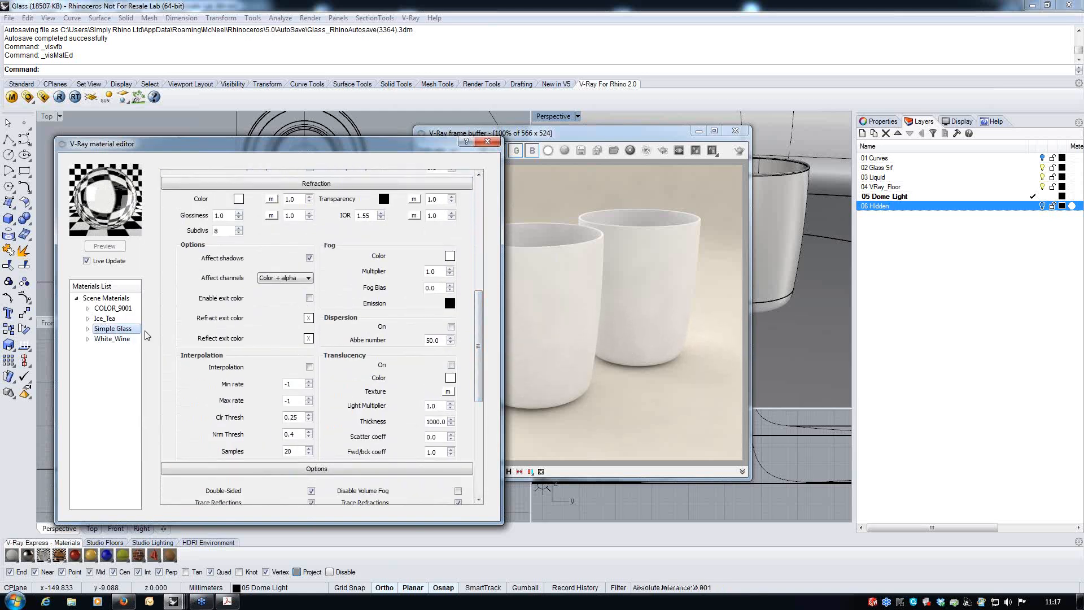
# Apply the Simple Glass material to both tumblers and render the Perspective view.
pyautogui.click(736, 133)
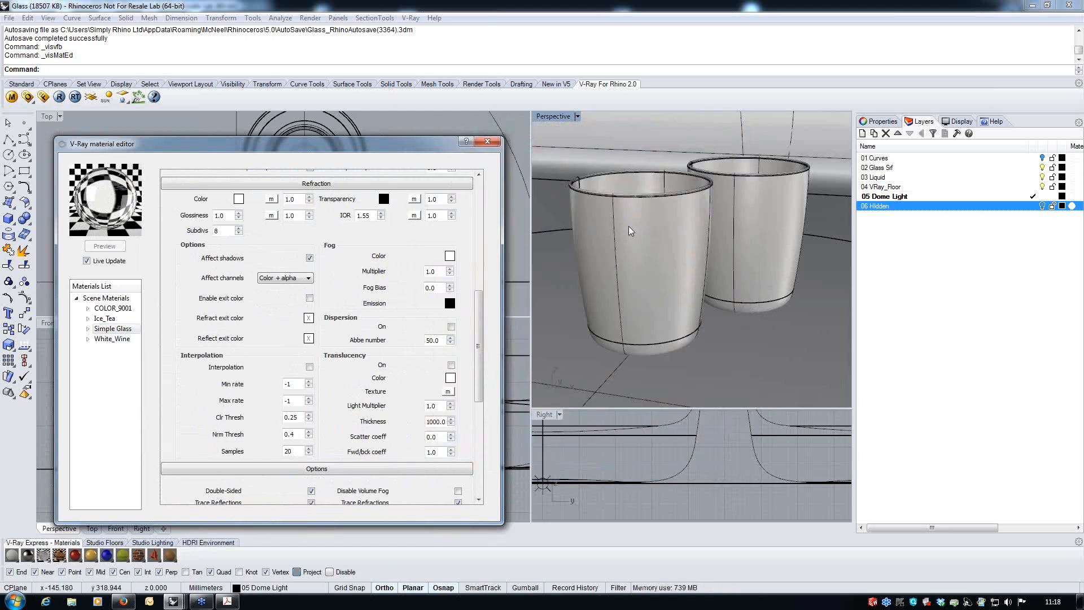
pyautogui.click(625, 237)
pyautogui.keyDown('shift'); pyautogui.click(755, 226); pyautogui.keyUp('shift')
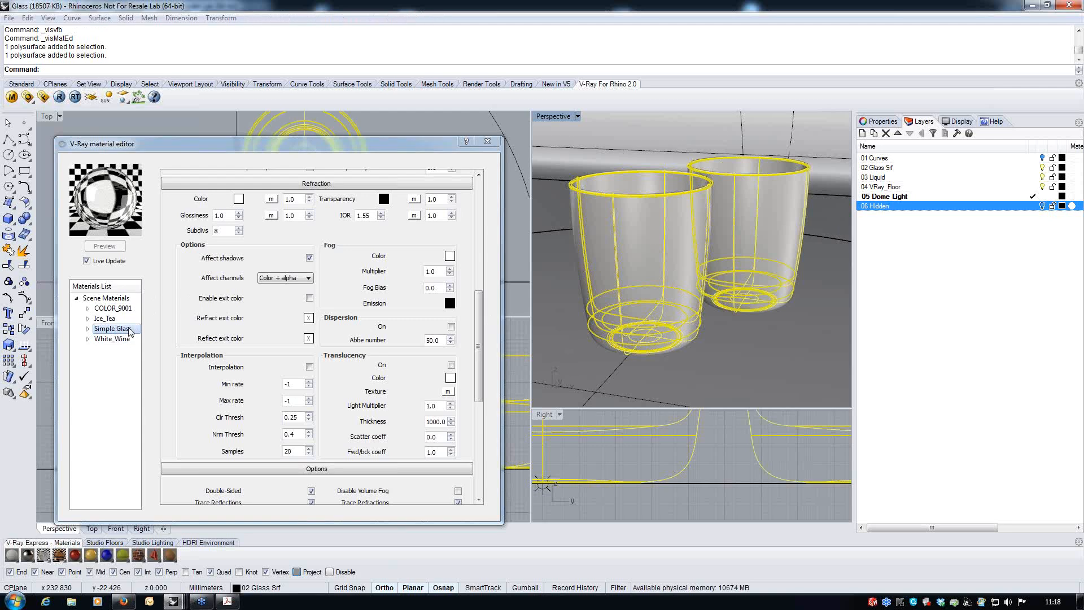
pyautogui.rightClick(129, 328)
pyautogui.click(237, 425)
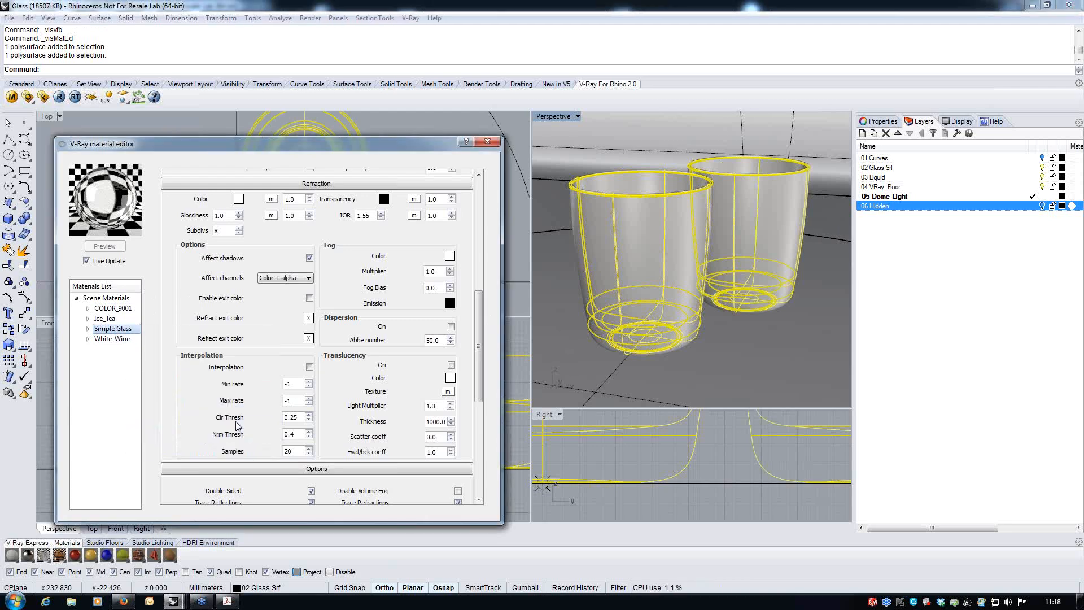
pyautogui.click(730, 469)
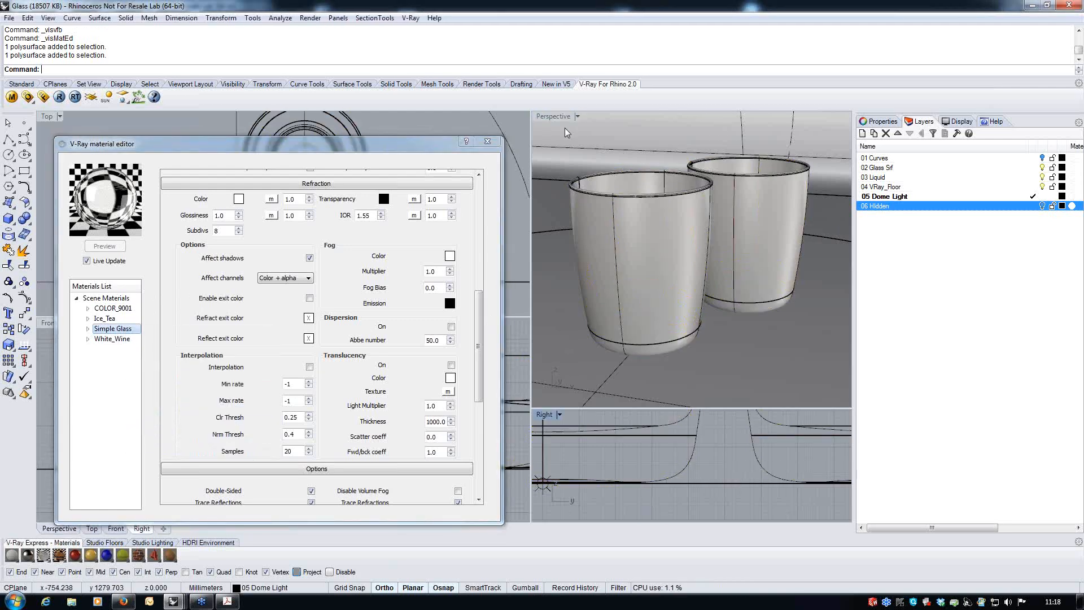
pyautogui.click(60, 97)
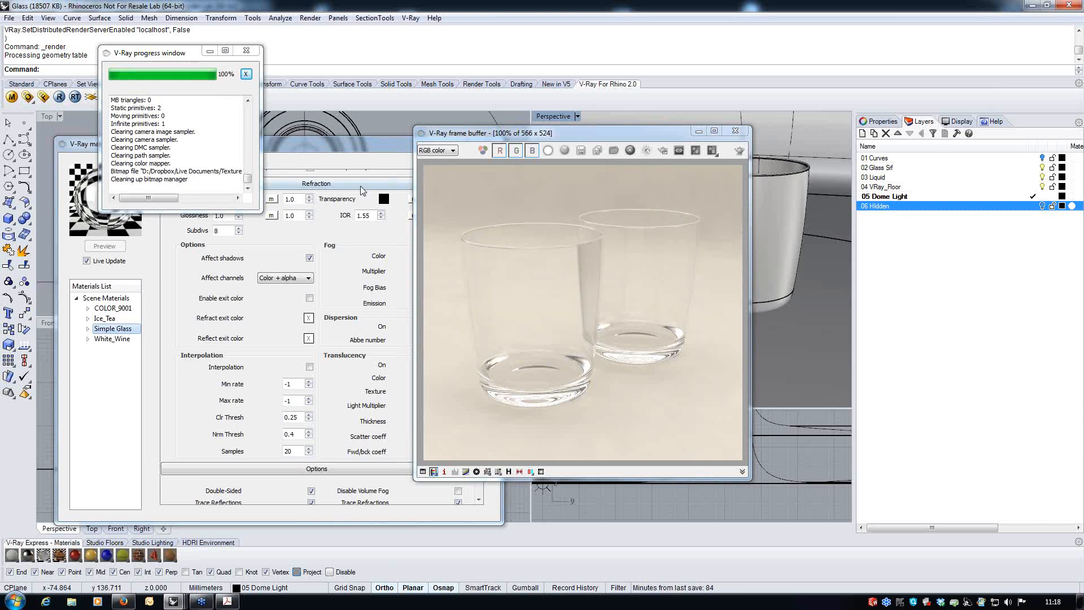
# Set the Simple Glass material's refraction colour to an off-white of about RGB 247, 247, 247.
pyautogui.click(351, 146)
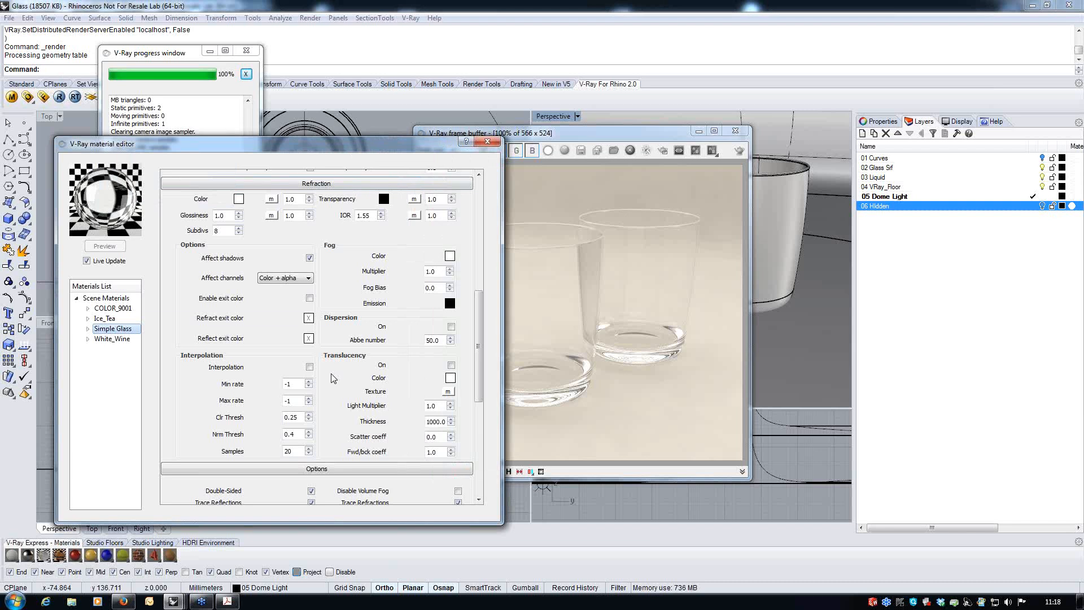
pyautogui.moveTo(479, 357); pyautogui.dragTo(478, 340)
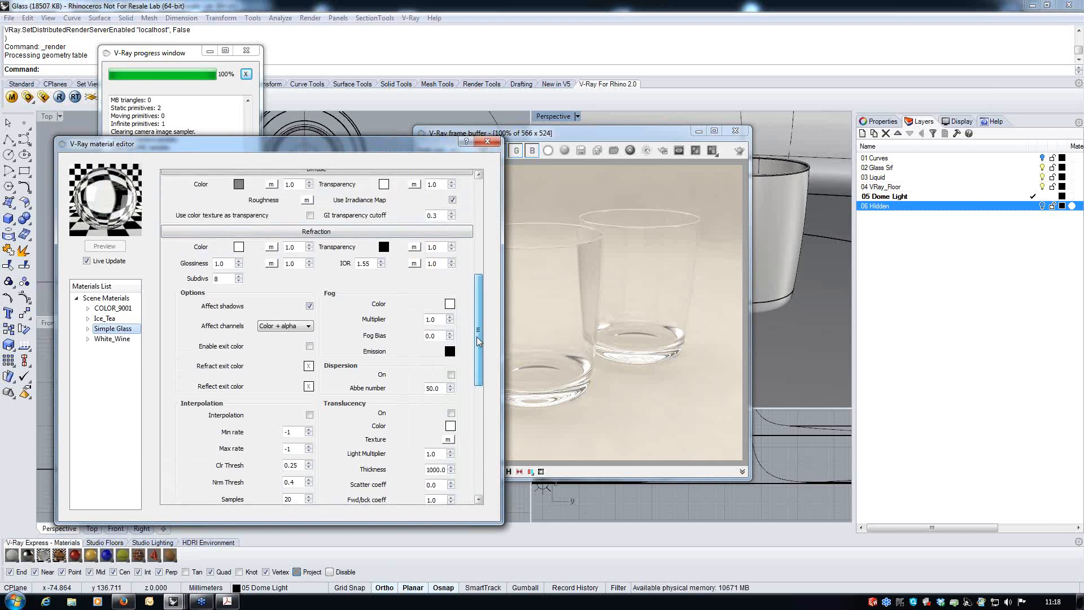
pyautogui.click(238, 247)
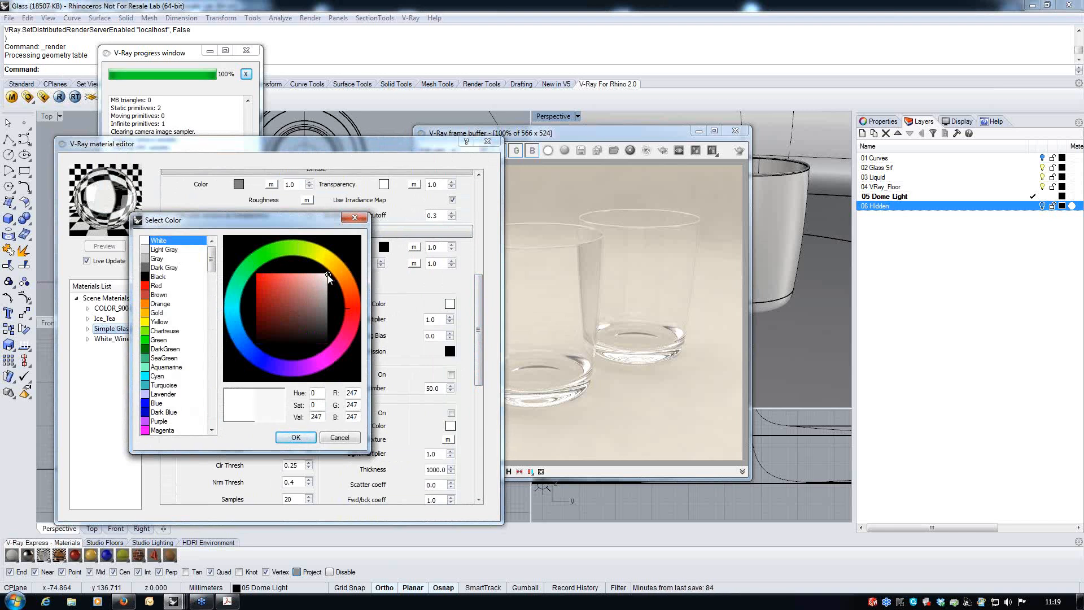
pyautogui.click(296, 438)
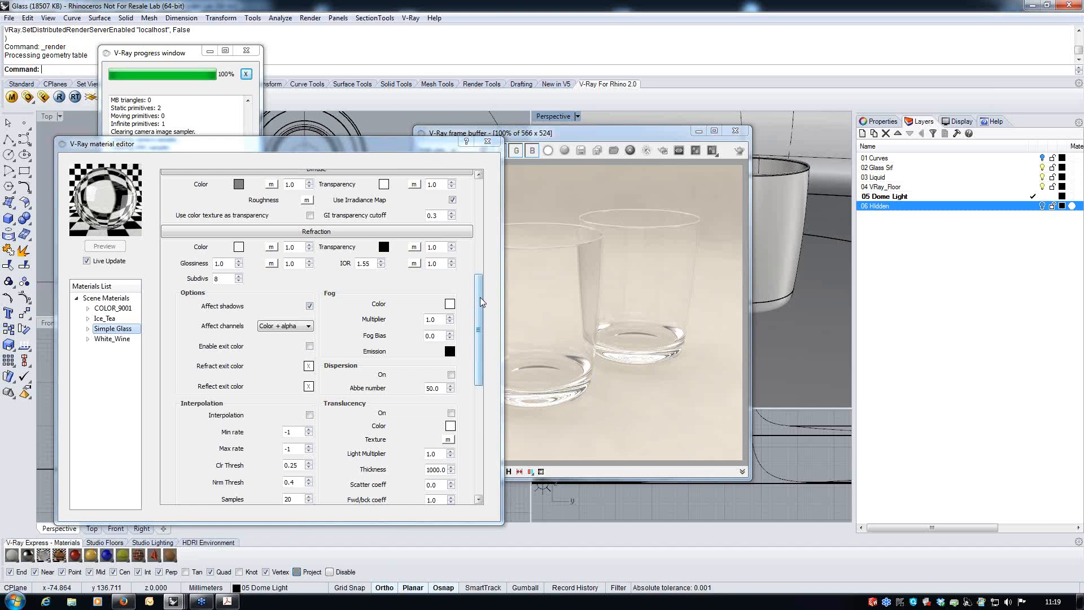
# Set the Simple Glass material's Refraction Max Depth to 8 and move the material editor clear of the render.
pyautogui.moveTo(480, 299); pyautogui.dragTo(480, 310)
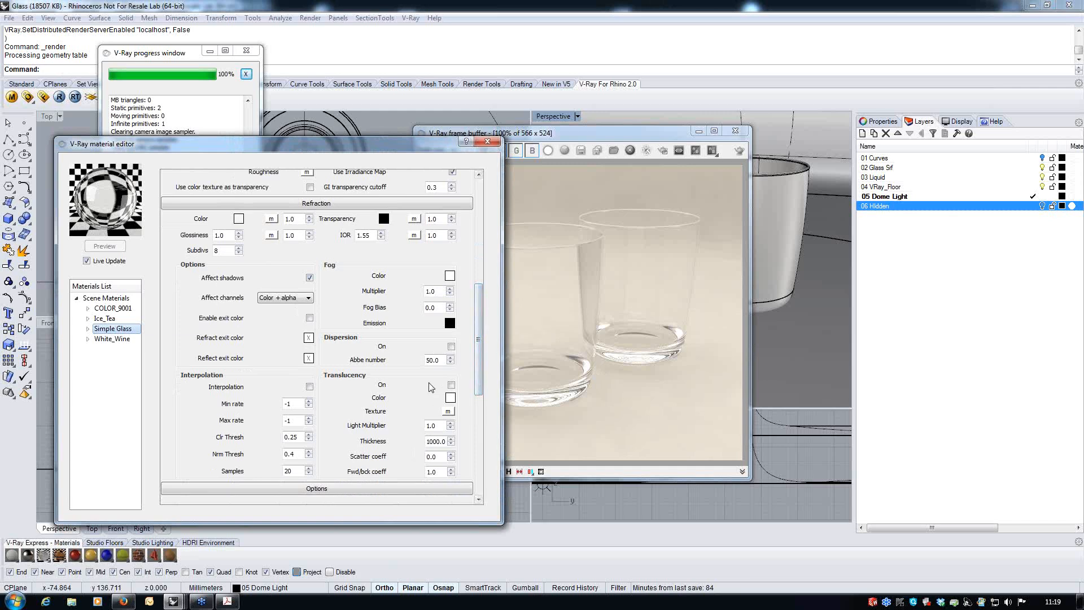
pyautogui.moveTo(479, 305); pyautogui.dragTo(482, 355)
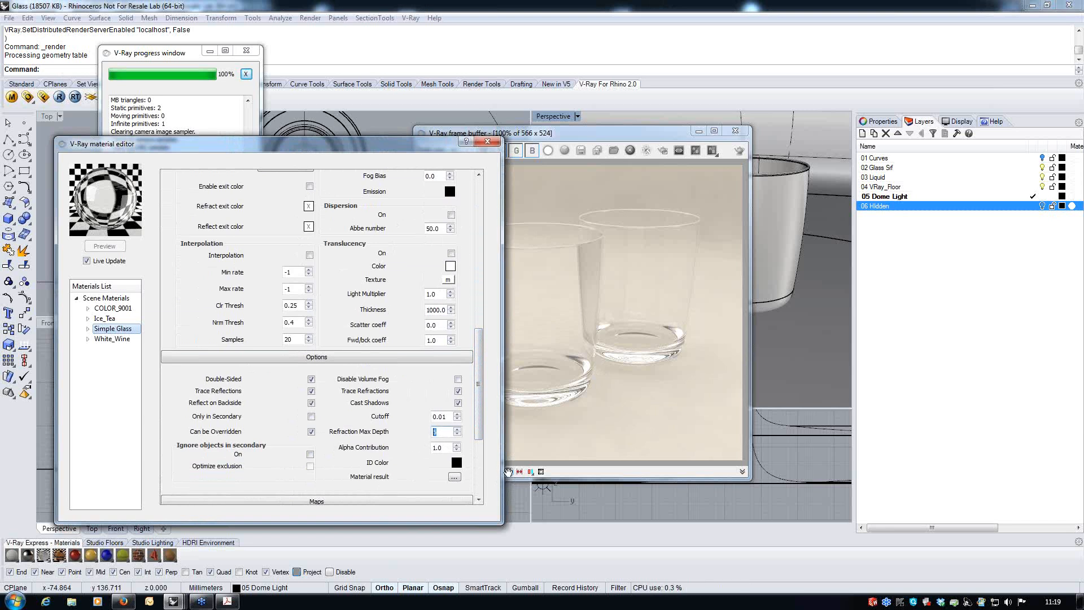
pyautogui.write('8')
pyautogui.moveTo(441, 148); pyautogui.dragTo(358, 263)
pyautogui.click(663, 150)
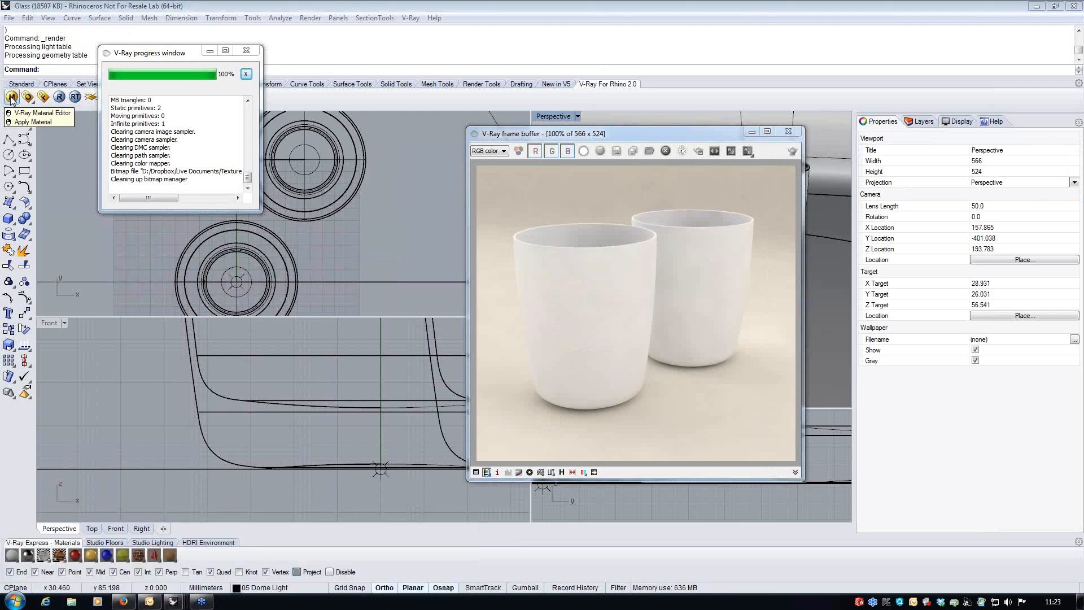
# Create a new Standard material in the scene materials and set its diffuse transparency colour to white.
pyautogui.click(11, 97)
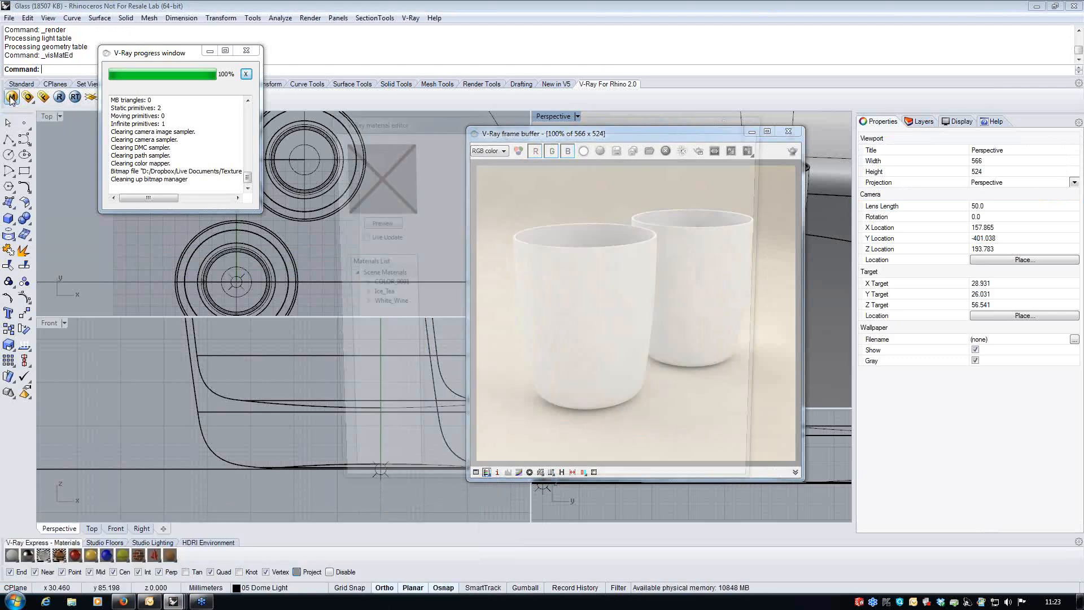
pyautogui.rightClick(383, 275)
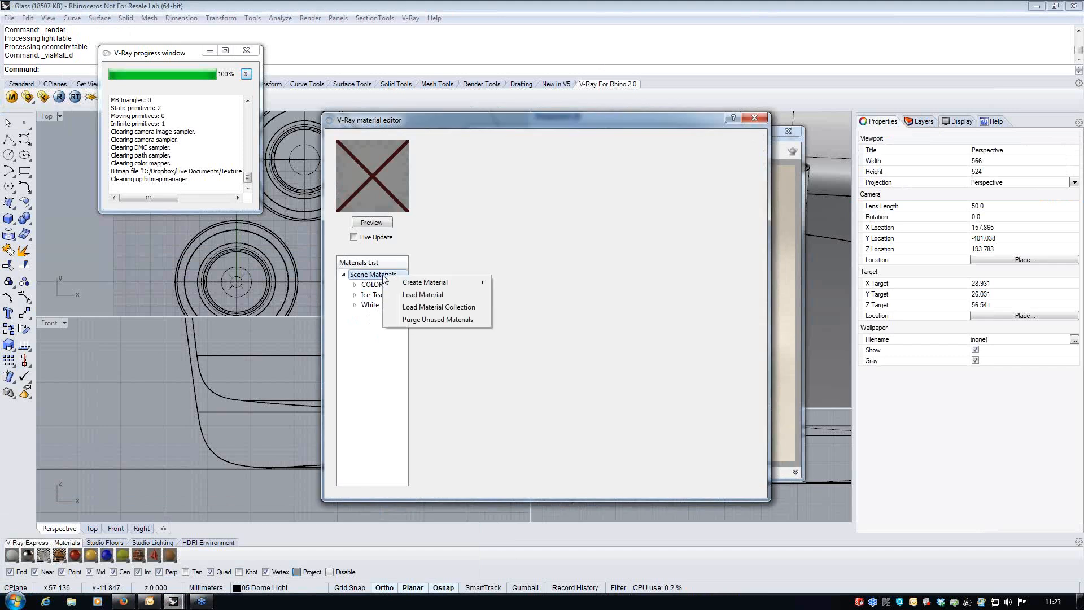
pyautogui.moveTo(429, 283)
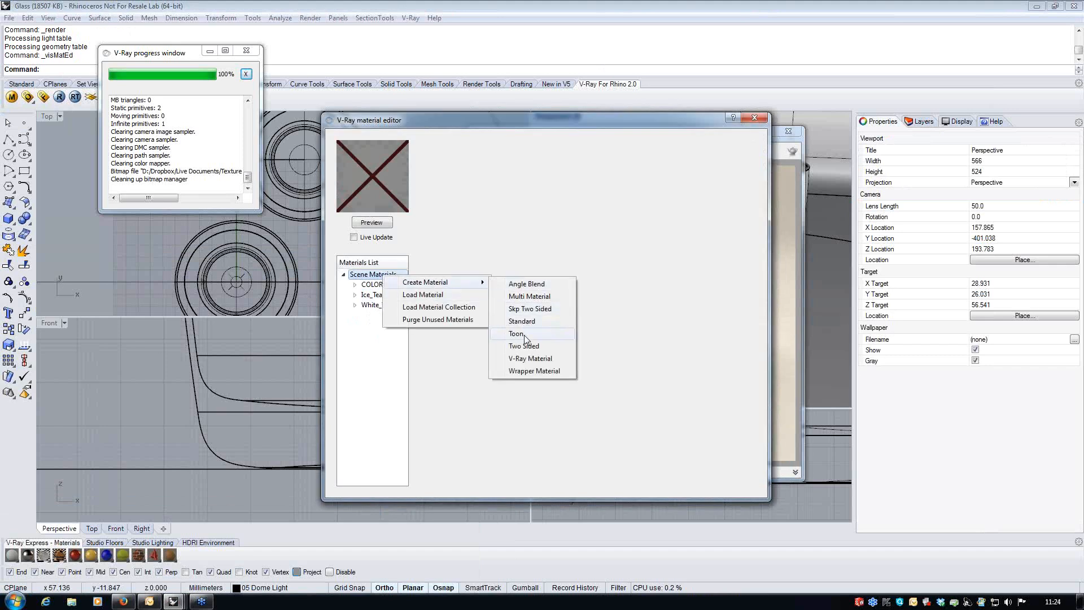
pyautogui.click(520, 322)
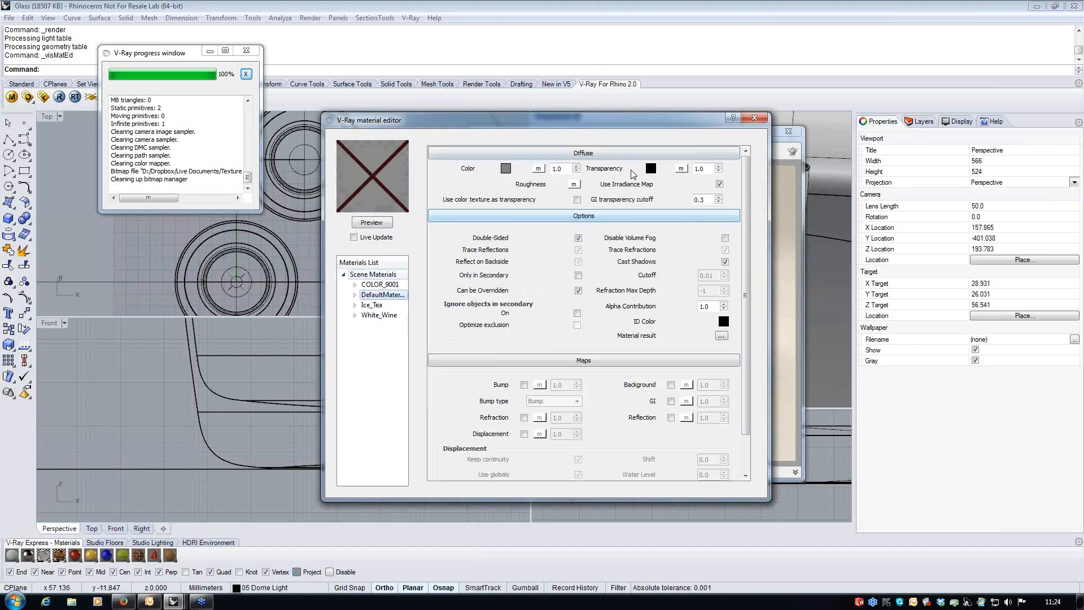
pyautogui.click(651, 169)
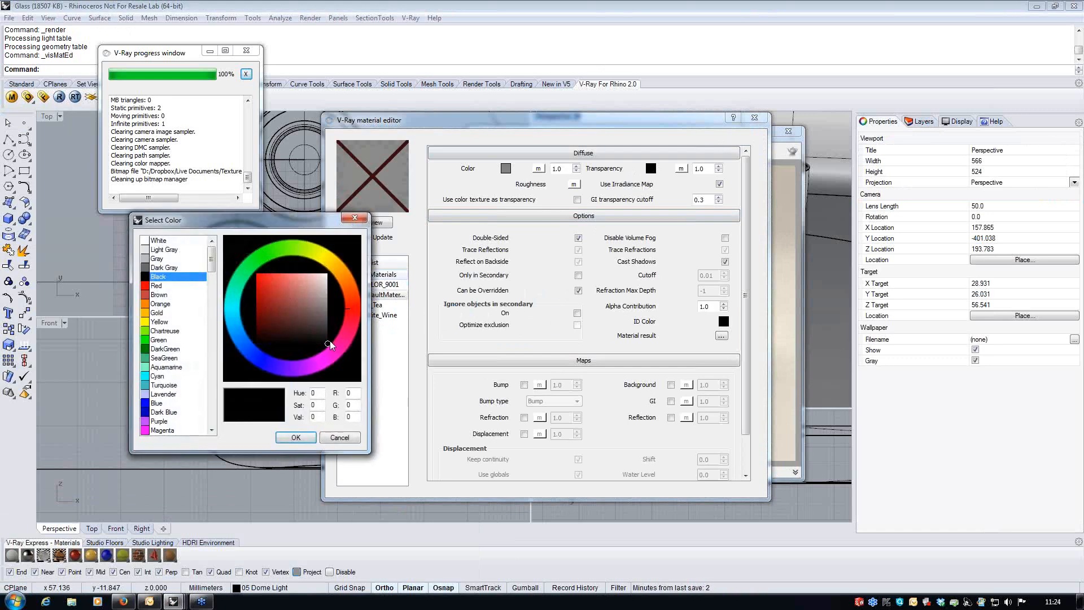
pyautogui.click(303, 439)
# Rename the new default material as Simple Glass.
pyautogui.doubleClick(394, 296)
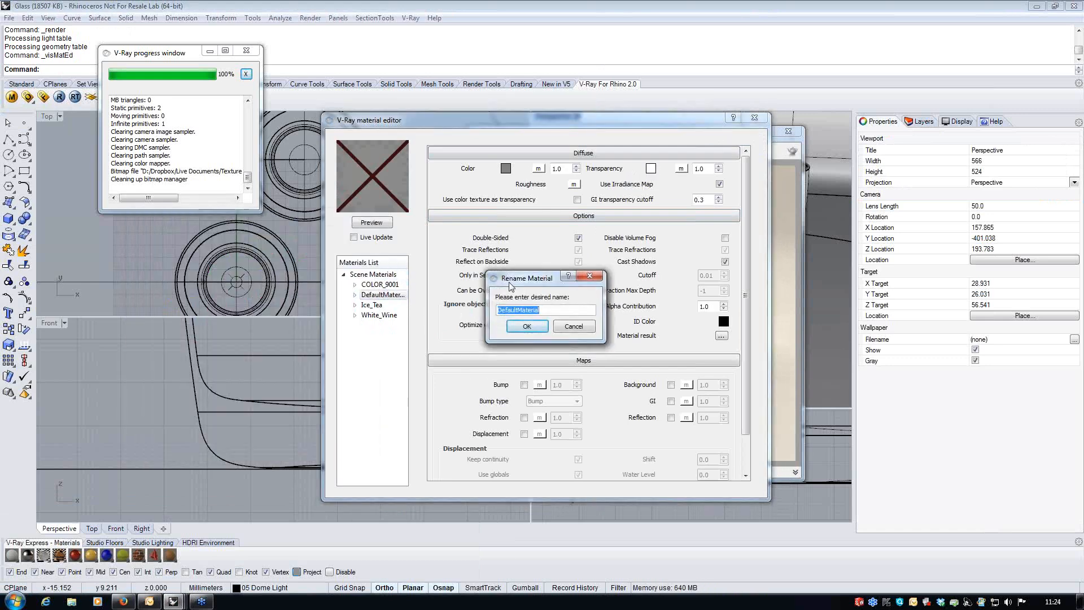
pyautogui.write('Simple Glass')
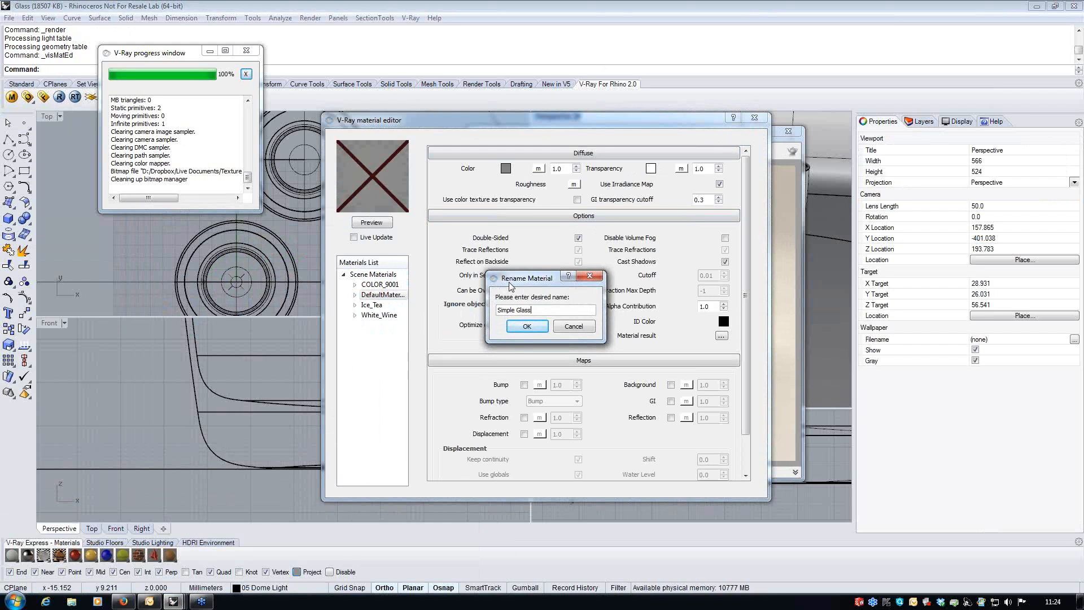
pyautogui.click(526, 326)
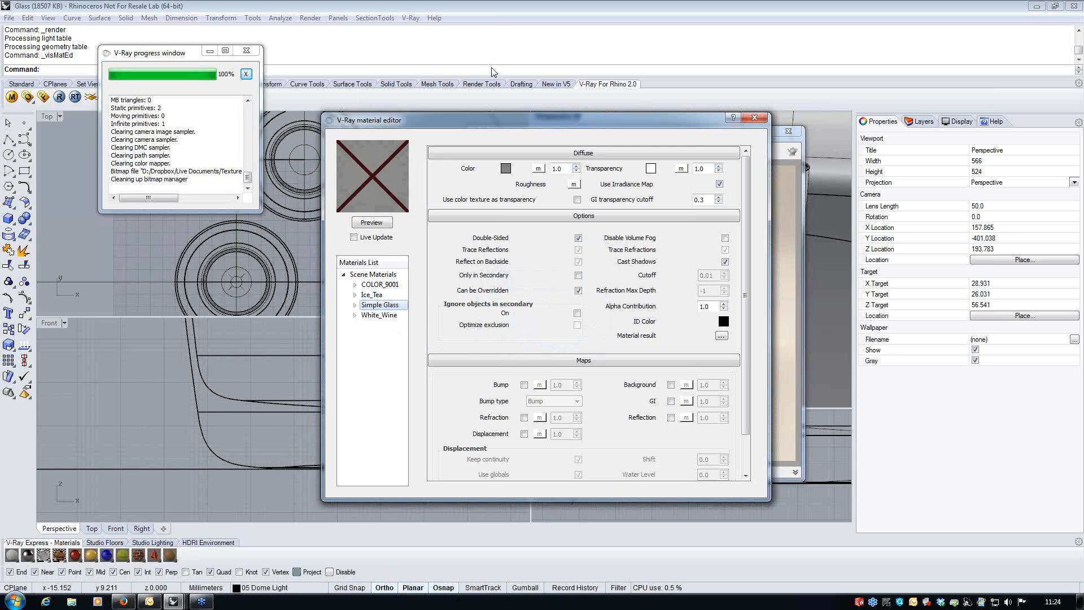
# Add a Reflection layer and a Refraction layer to the Simple Glass material.
pyautogui.rightClick(376, 305)
pyautogui.moveTo(480, 312)
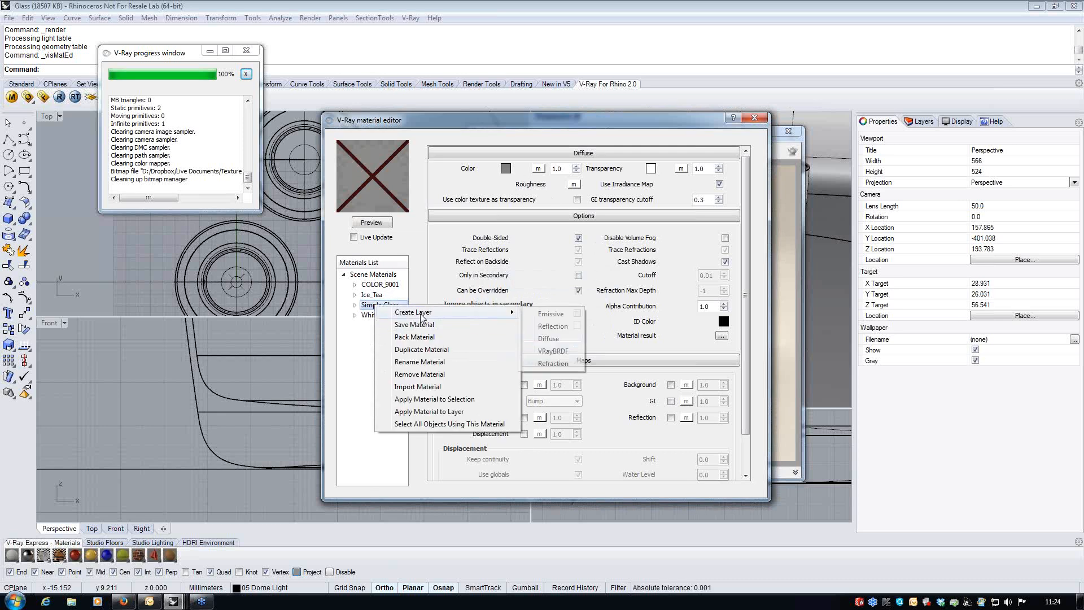
pyautogui.click(546, 331)
pyautogui.rightClick(394, 309)
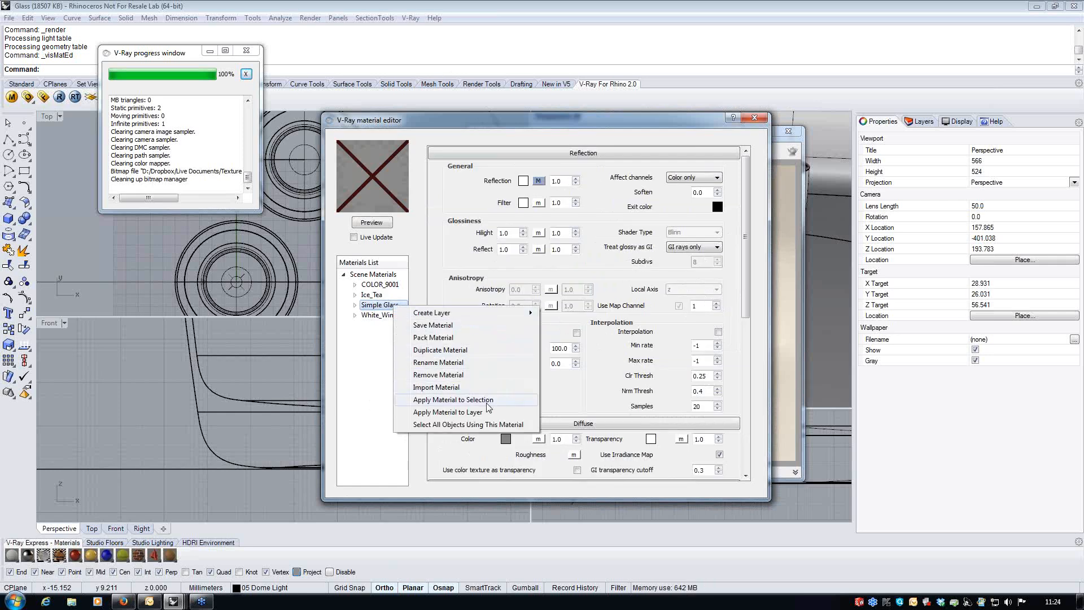
pyautogui.moveTo(467, 317)
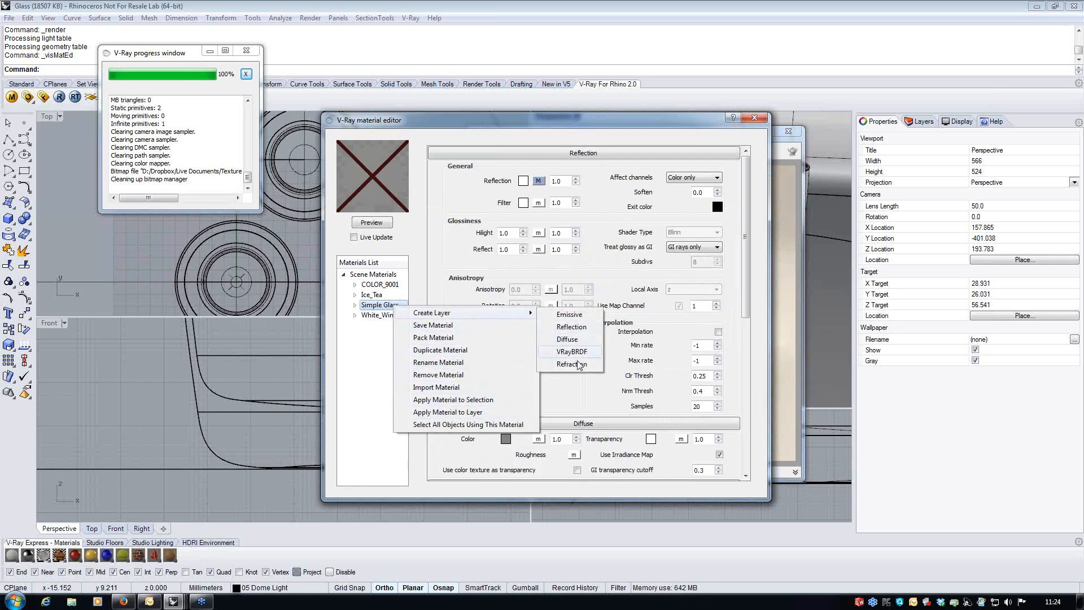
pyautogui.click(576, 366)
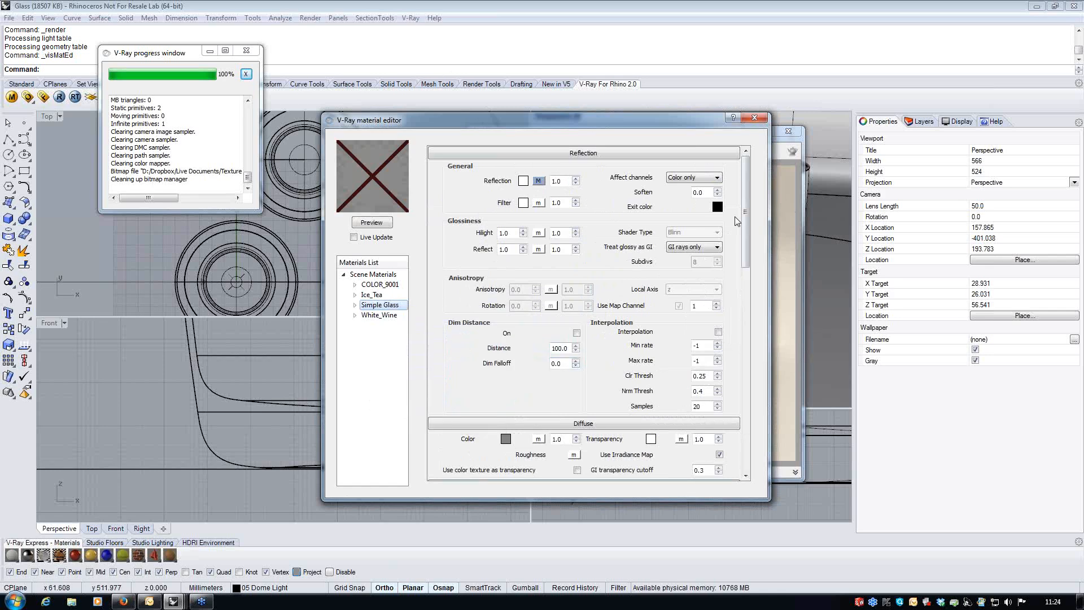
# Set the Simple Glass material's refraction colour to a neutral off-white just below pure white.
pyautogui.moveTo(687, 126); pyautogui.dragTo(577, 108)
pyautogui.moveTo(638, 205); pyautogui.dragTo(636, 281)
pyautogui.scroll(-3, 638, 251)
pyautogui.click(397, 157)
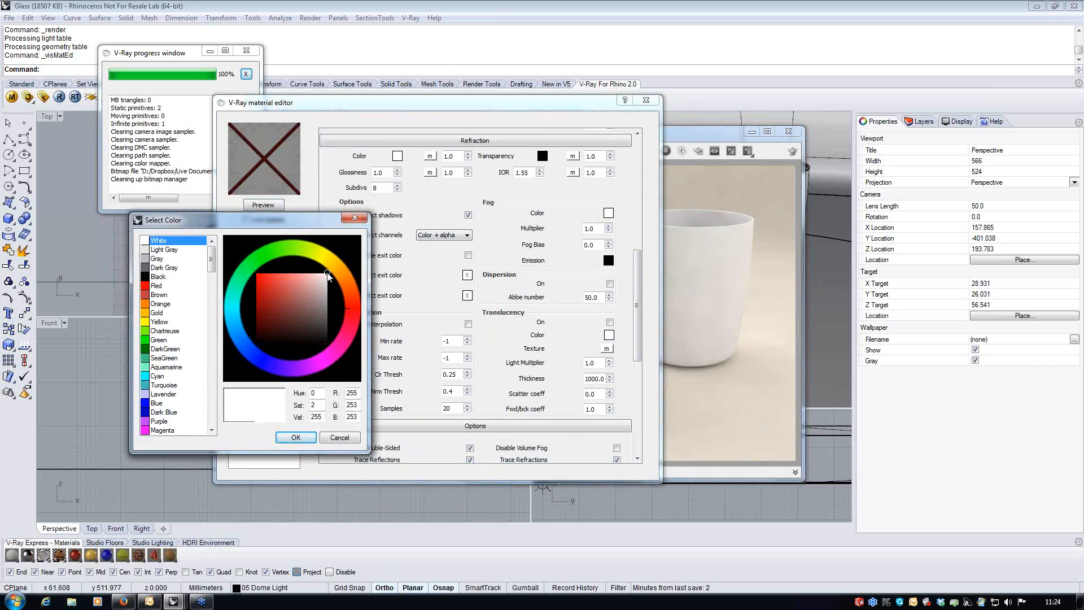
pyautogui.moveTo(328, 275); pyautogui.dragTo(328, 277)
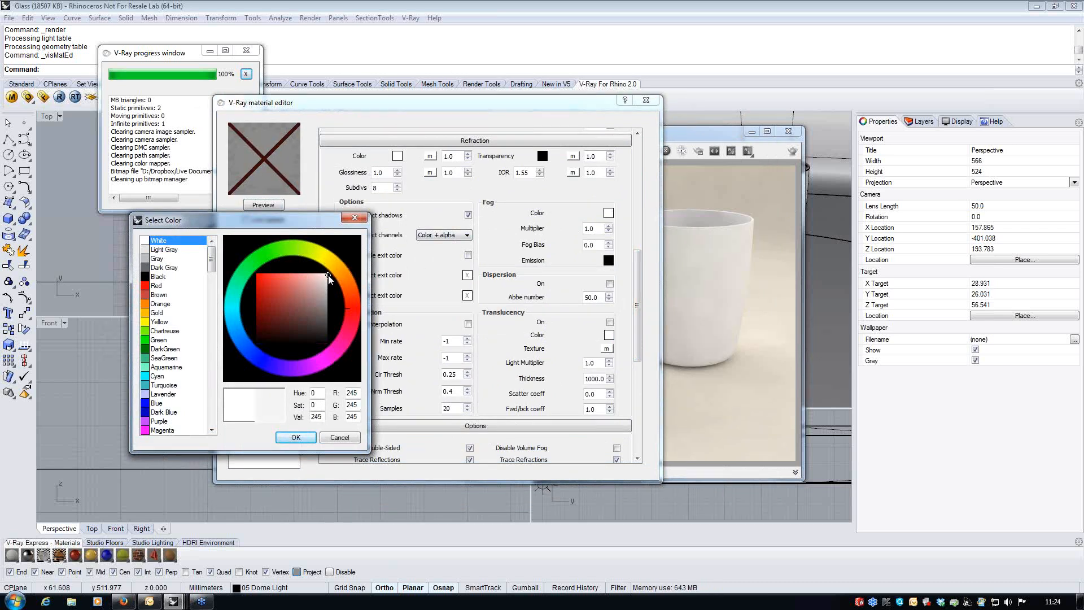
pyautogui.moveTo(328, 277); pyautogui.dragTo(328, 276)
pyautogui.click(296, 437)
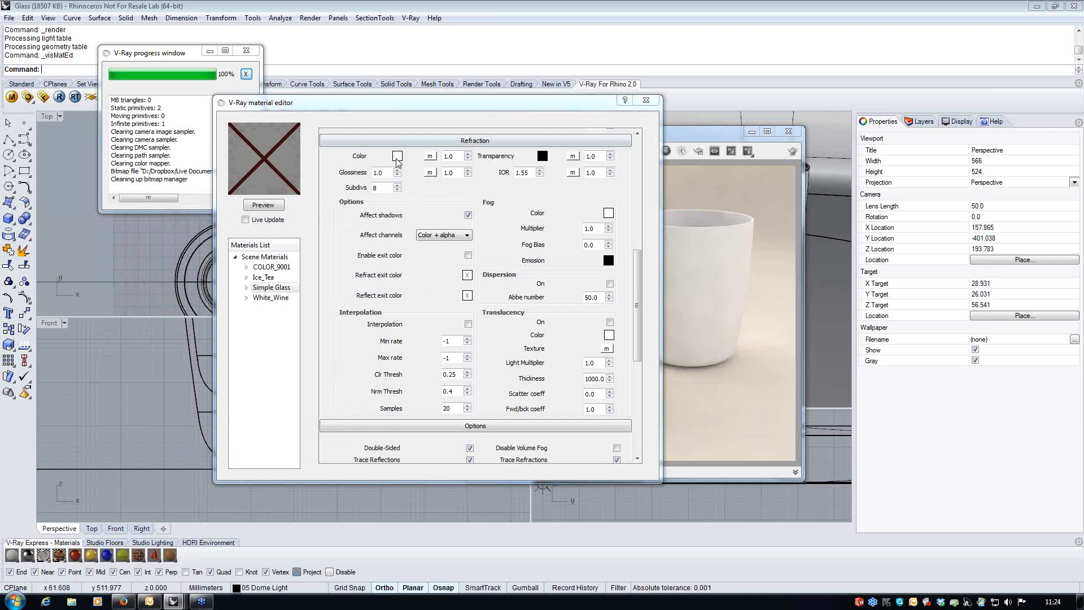
# Set the Refraction Max Depth in the Simple Glass material's options to 8.
pyautogui.moveTo(637, 305); pyautogui.dragTo(637, 354)
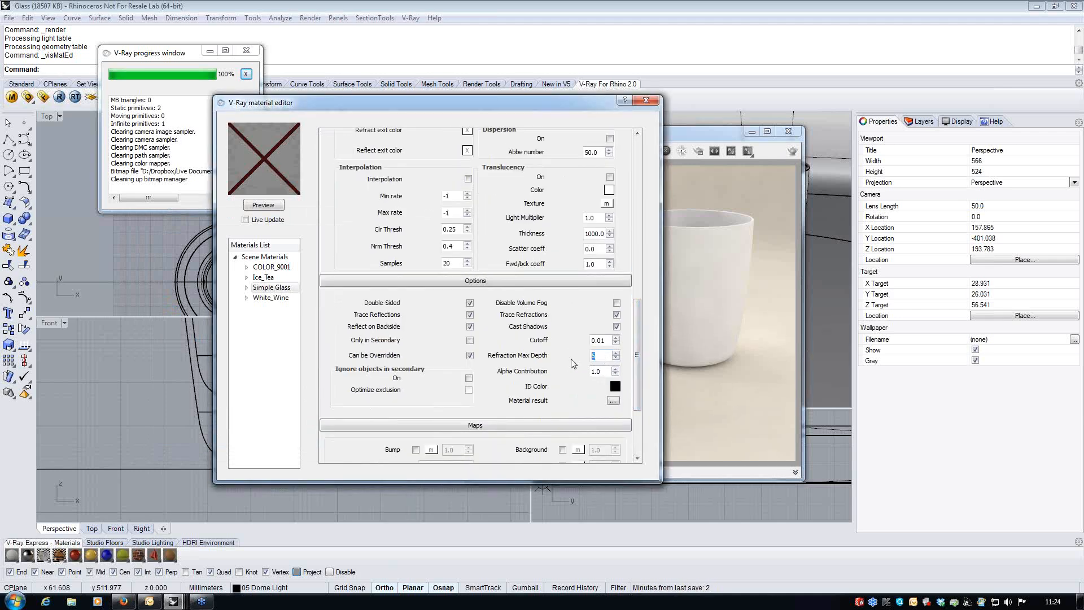
pyautogui.write('8')
pyautogui.moveTo(526, 104); pyautogui.dragTo(357, 267)
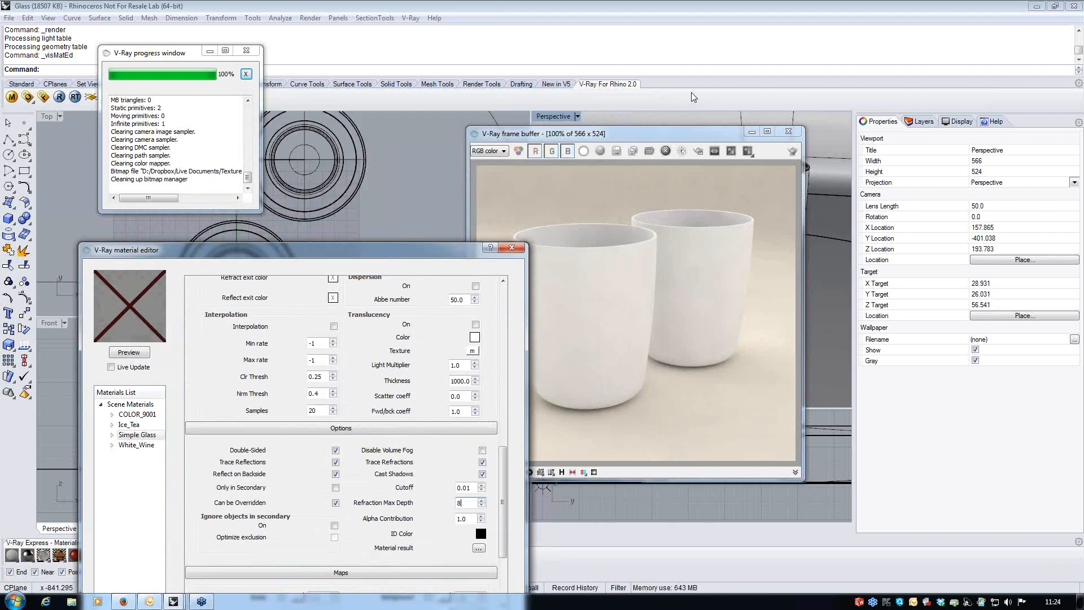
# Apply the Simple Glass material to both tumblers in the perspective view.
pyautogui.moveTo(655, 136); pyautogui.dragTo(684, 290)
pyautogui.click(690, 243)
pyautogui.click(738, 210)
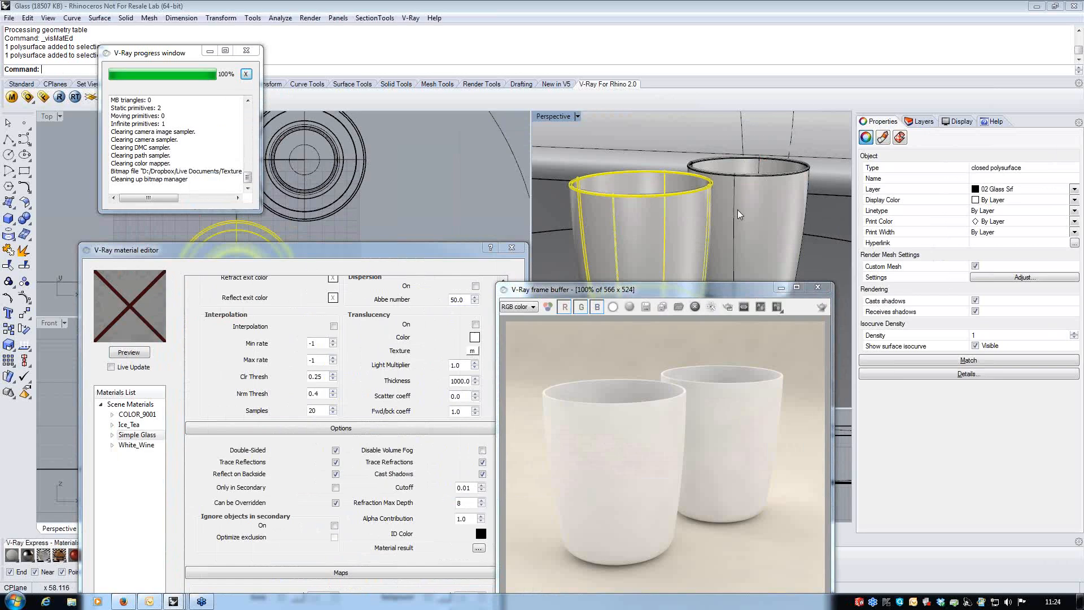
pyautogui.click(150, 436)
pyautogui.rightClick(152, 437)
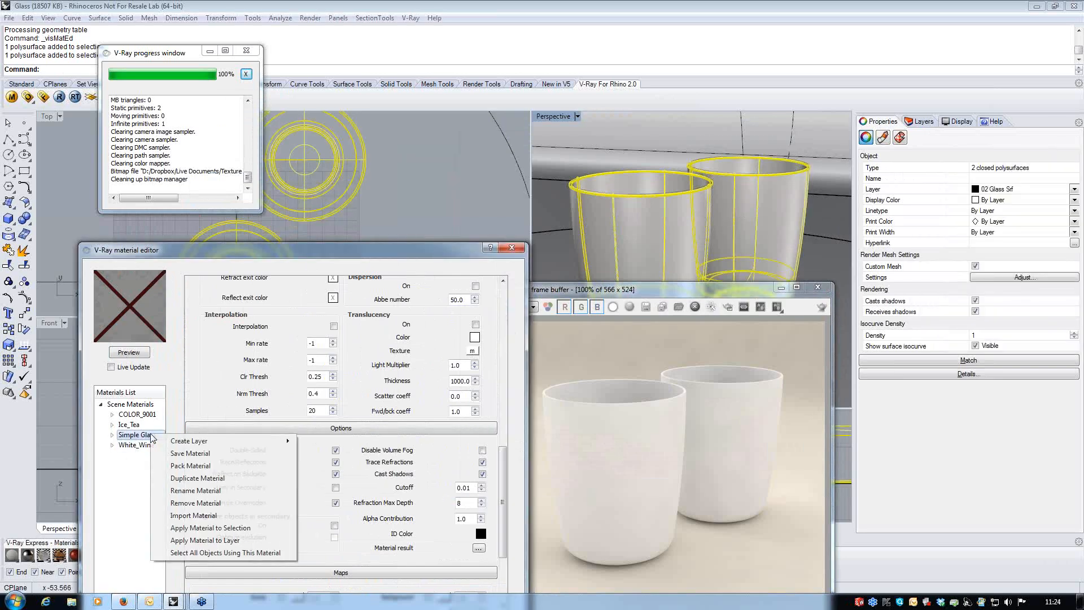
pyautogui.click(214, 531)
# Render the perspective view with the glass tumblers and bring the whole rendered image into view.
pyautogui.moveTo(689, 290); pyautogui.dragTo(695, 254)
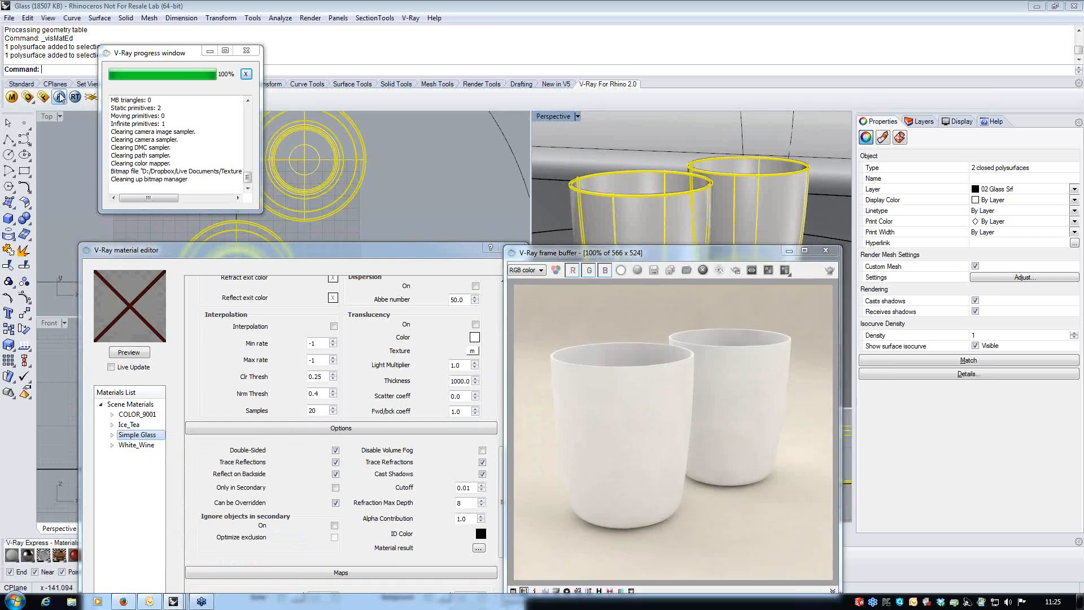
pyautogui.click(60, 98)
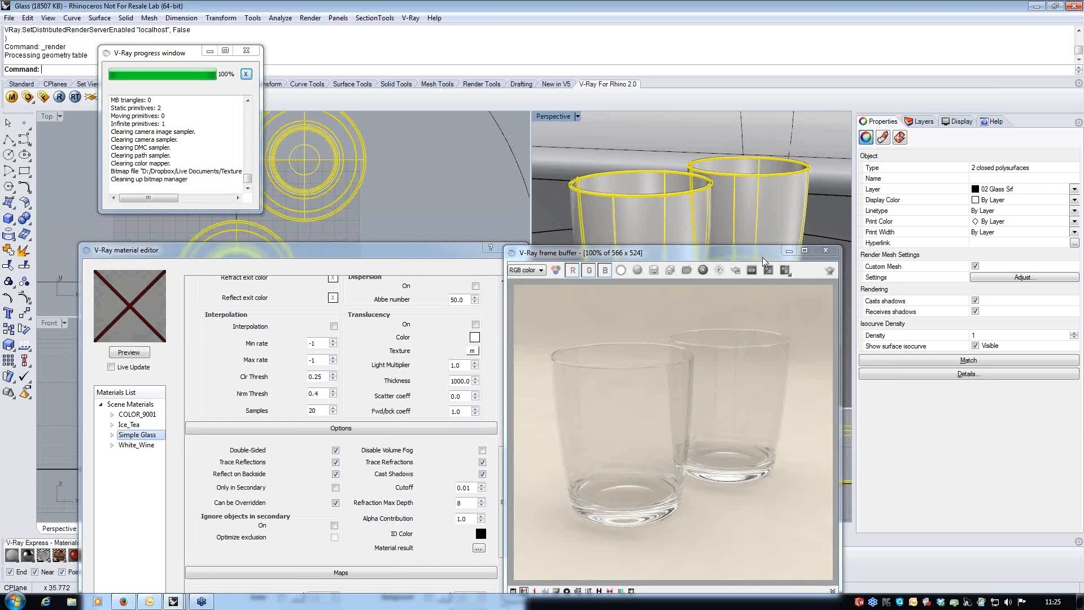
pyautogui.moveTo(780, 246); pyautogui.dragTo(780, 141)
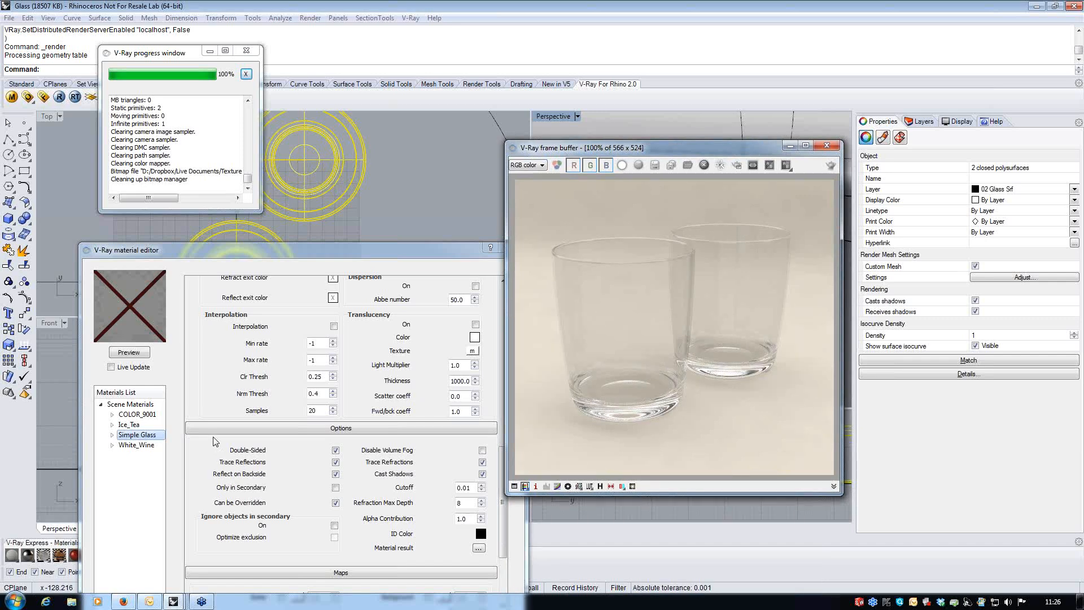
# Create a new Standard scene material and name it White.
pyautogui.moveTo(268, 252); pyautogui.dragTo(309, 216)
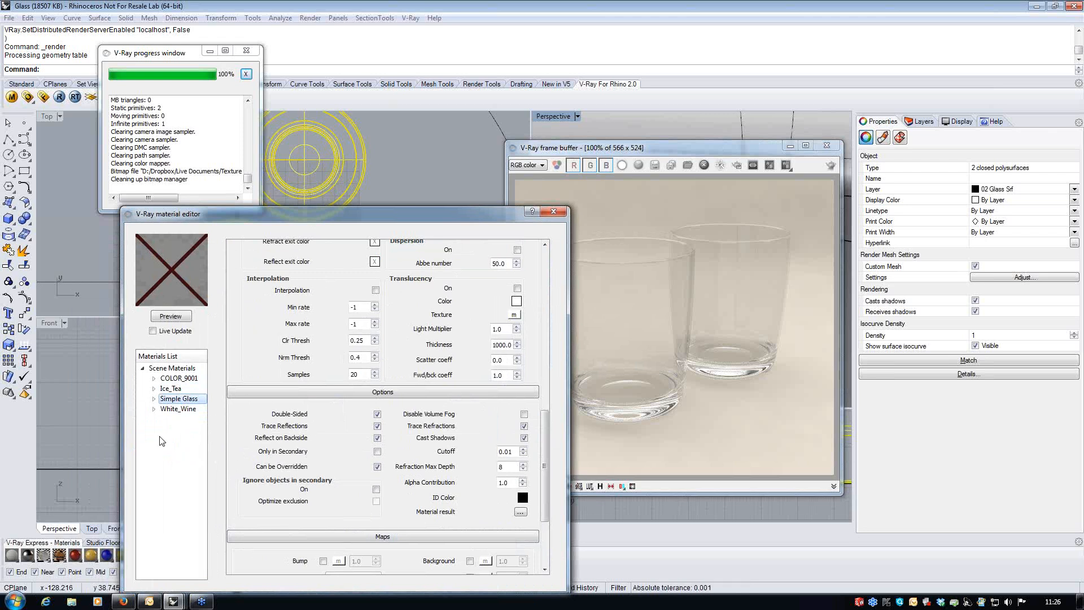
pyautogui.rightClick(173, 371)
pyautogui.moveTo(214, 376)
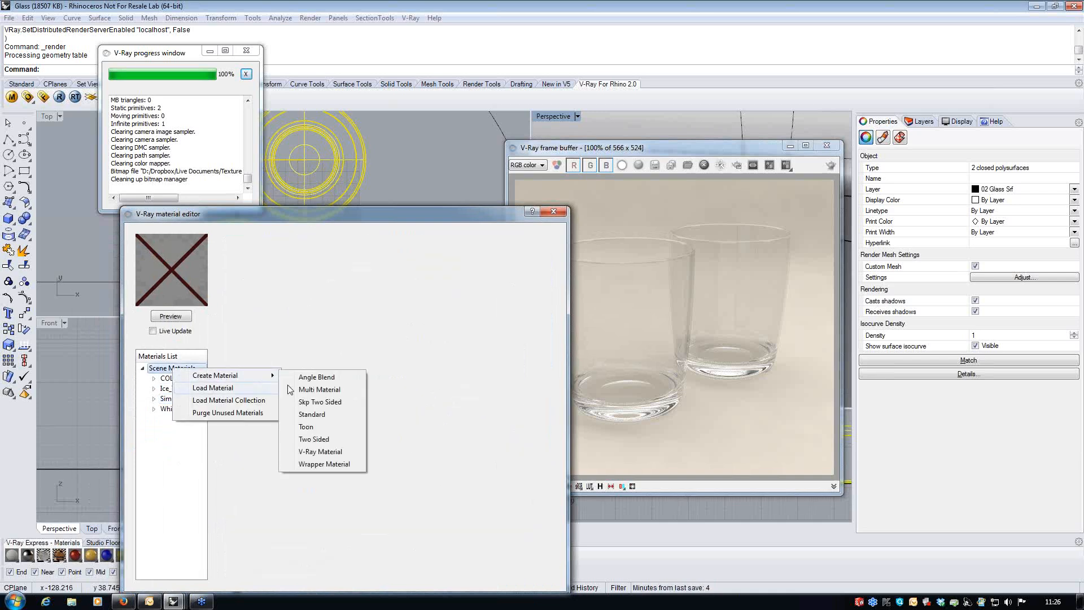
pyautogui.click(311, 414)
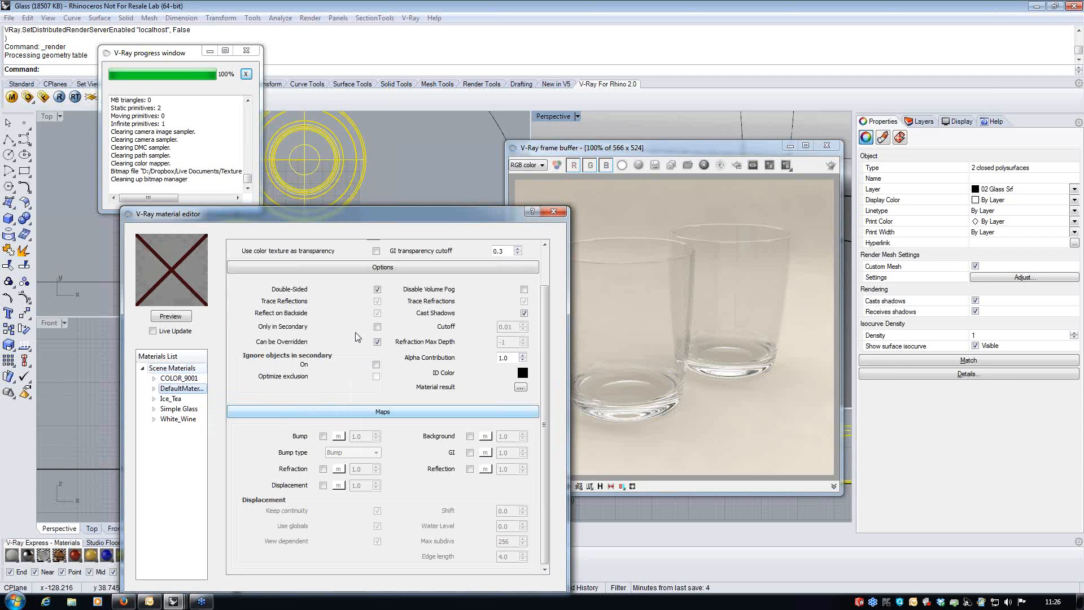
pyautogui.moveTo(544, 389); pyautogui.dragTo(540, 331)
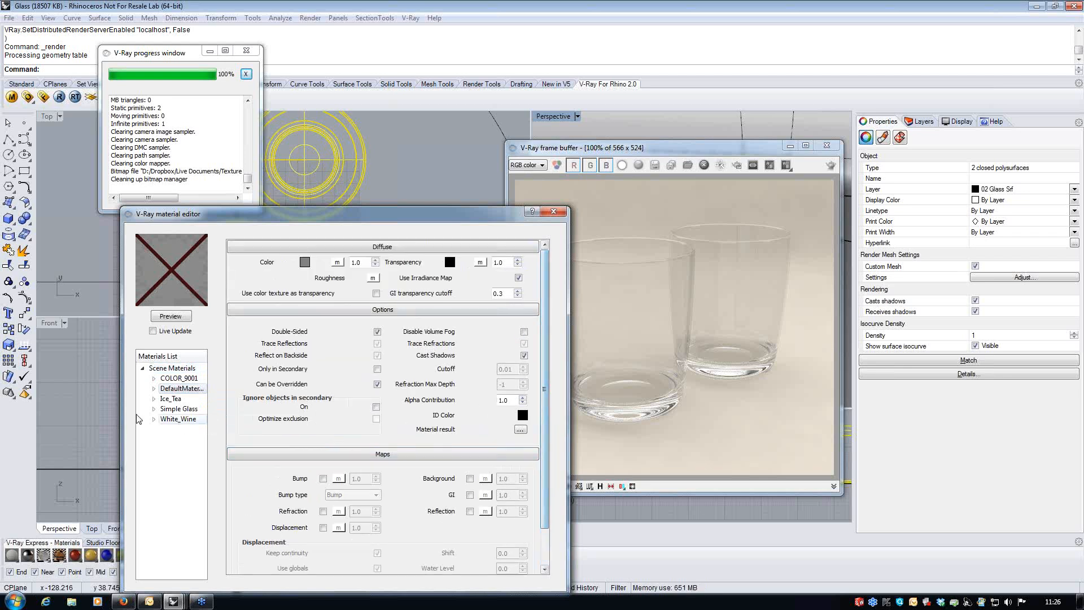
pyautogui.doubleClick(174, 390)
pyautogui.write('White')
pyautogui.click(326, 420)
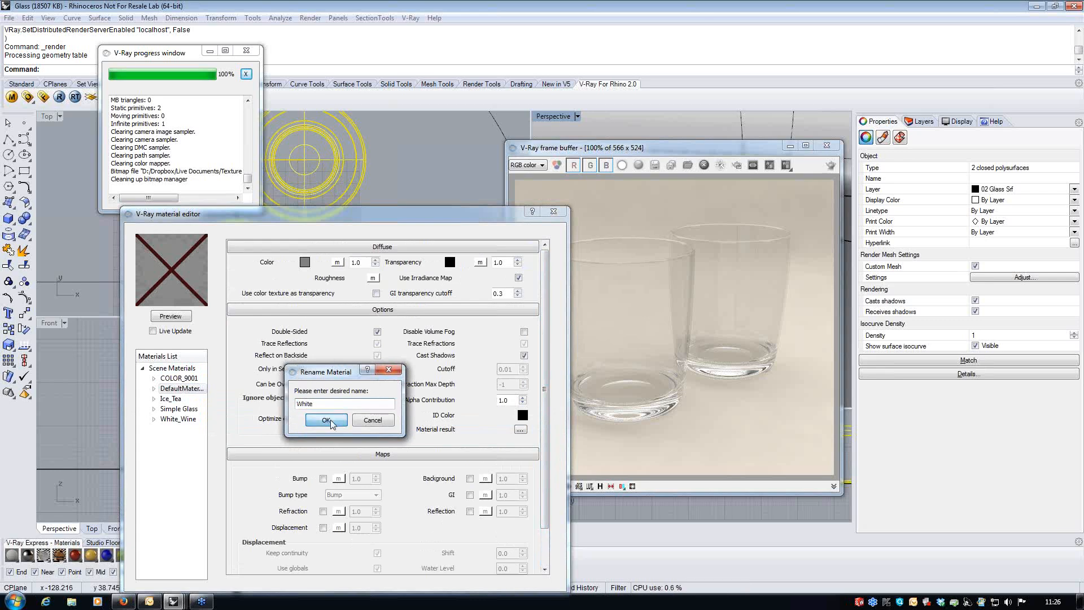
# Set the White material's diffuse colour to a neutral white.
pyautogui.click(305, 262)
pyautogui.moveTo(328, 310); pyautogui.dragTo(331, 277)
pyautogui.click(295, 437)
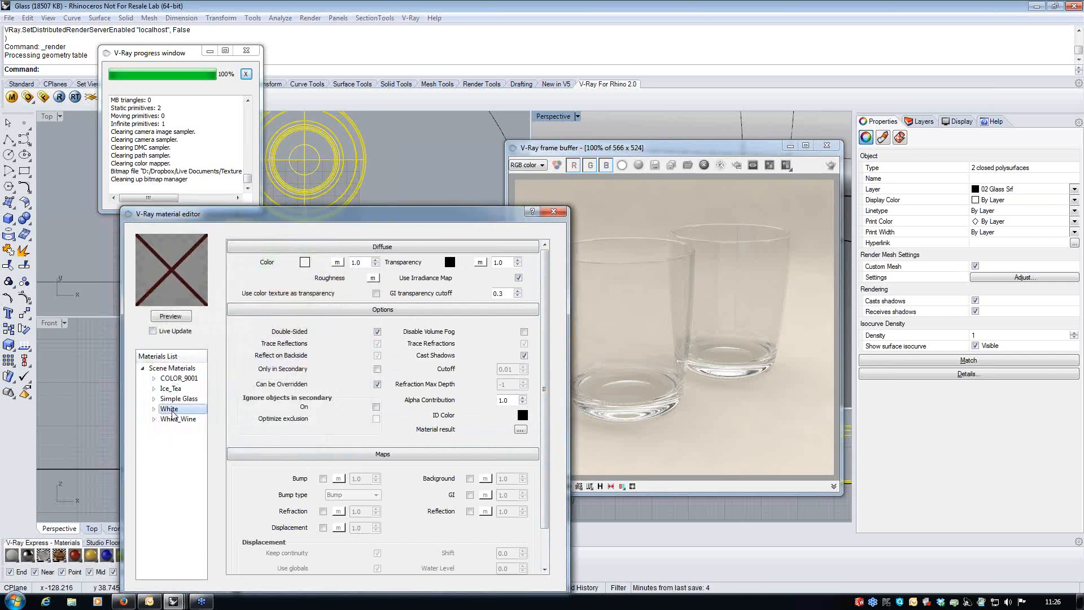
# Add a Reflection layer to the White material, set its Hilight and Reflect glossiness to 0.7, and update the preview.
pyautogui.rightClick(172, 415)
pyautogui.moveTo(283, 419)
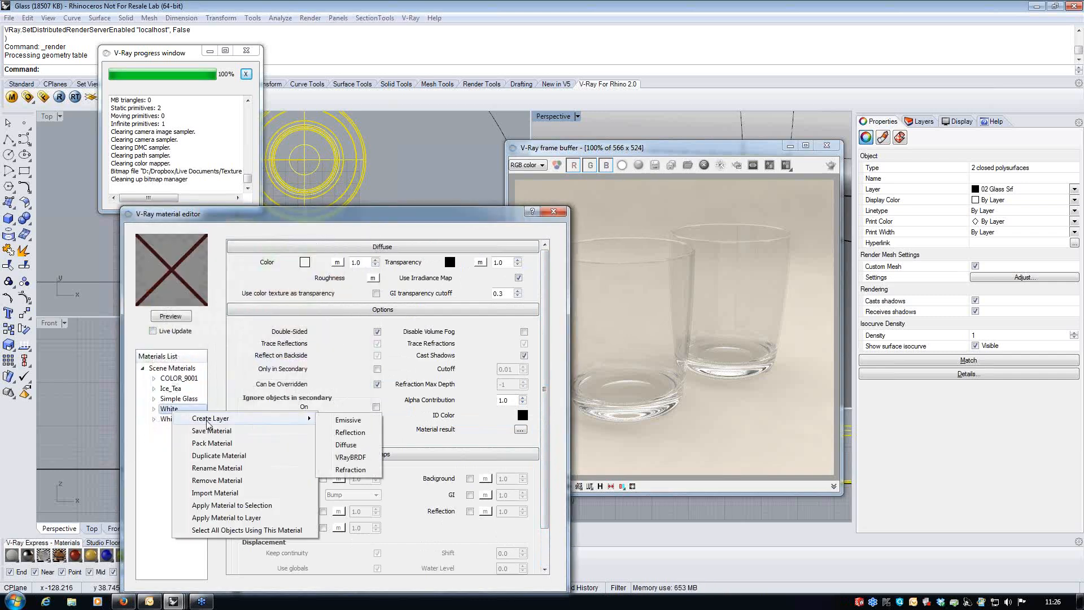
pyautogui.click(354, 433)
pyautogui.moveTo(311, 330); pyautogui.dragTo(278, 335)
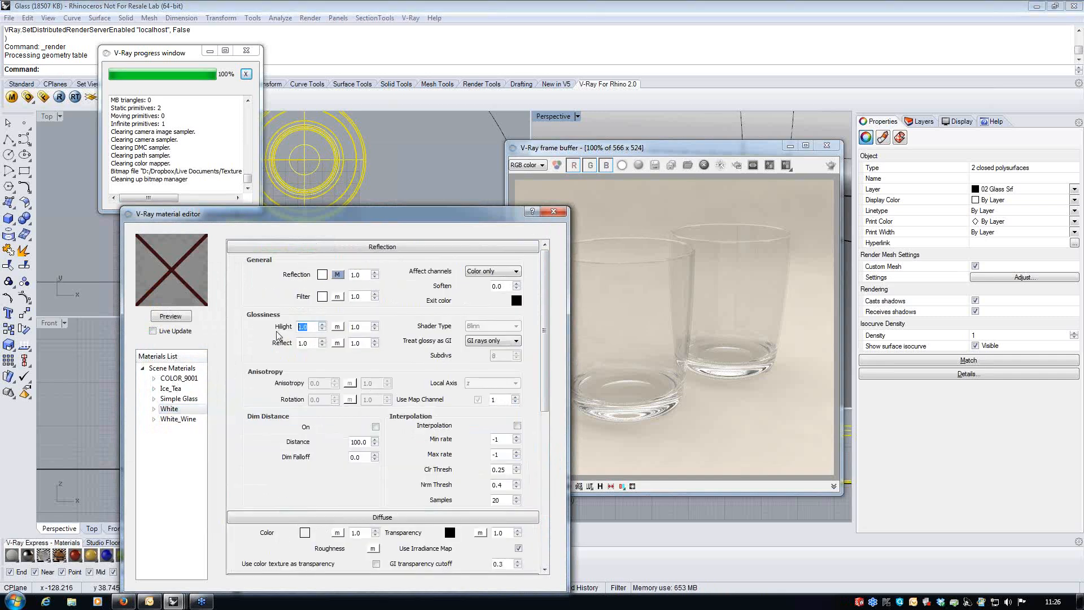
pyautogui.write('0.7')
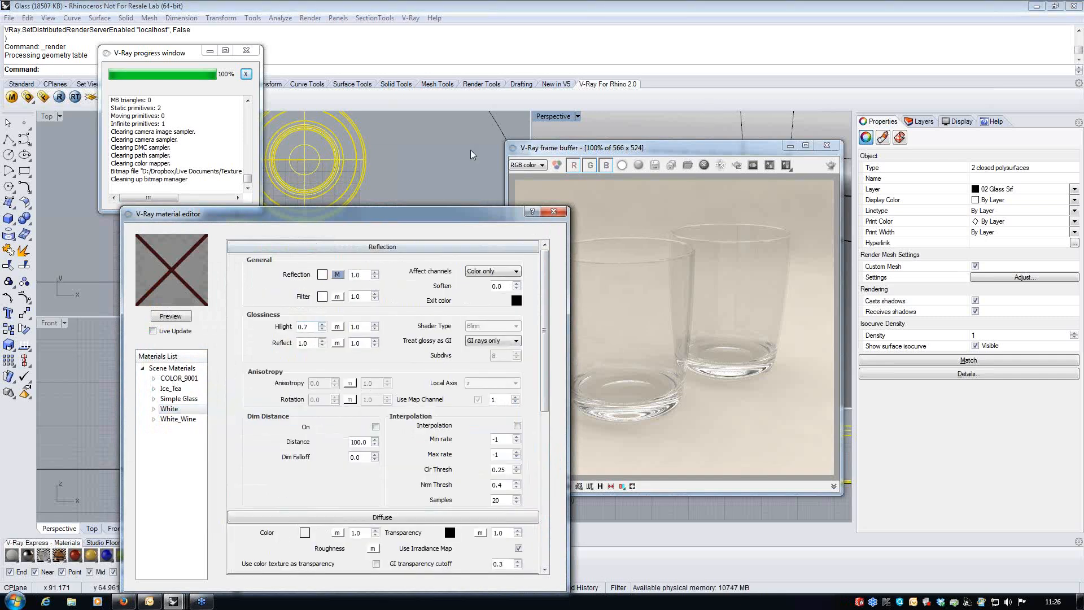
pyautogui.press('Tab')
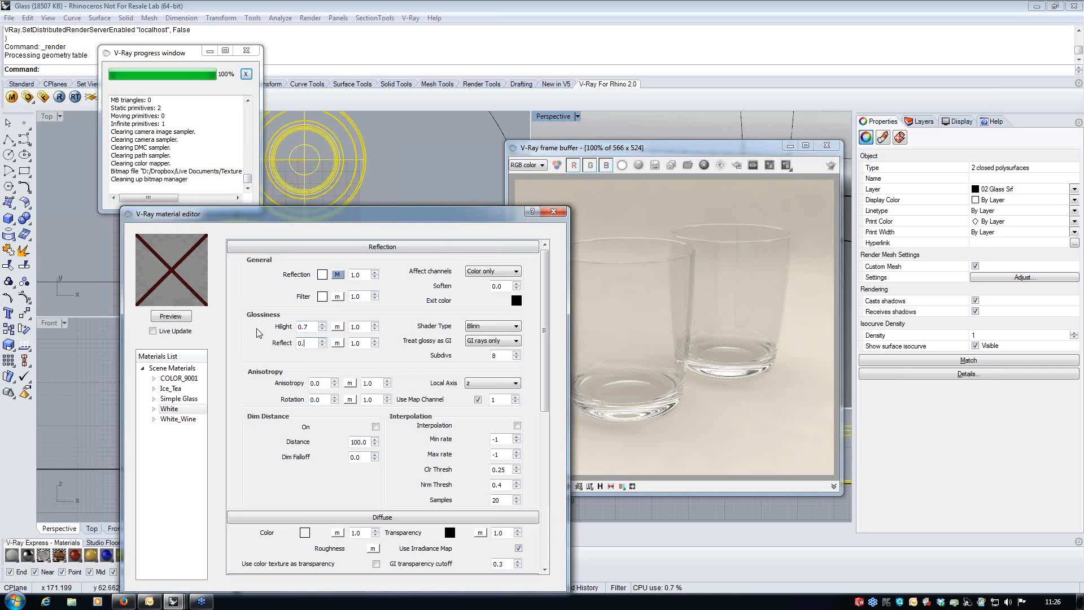
pyautogui.click(171, 317)
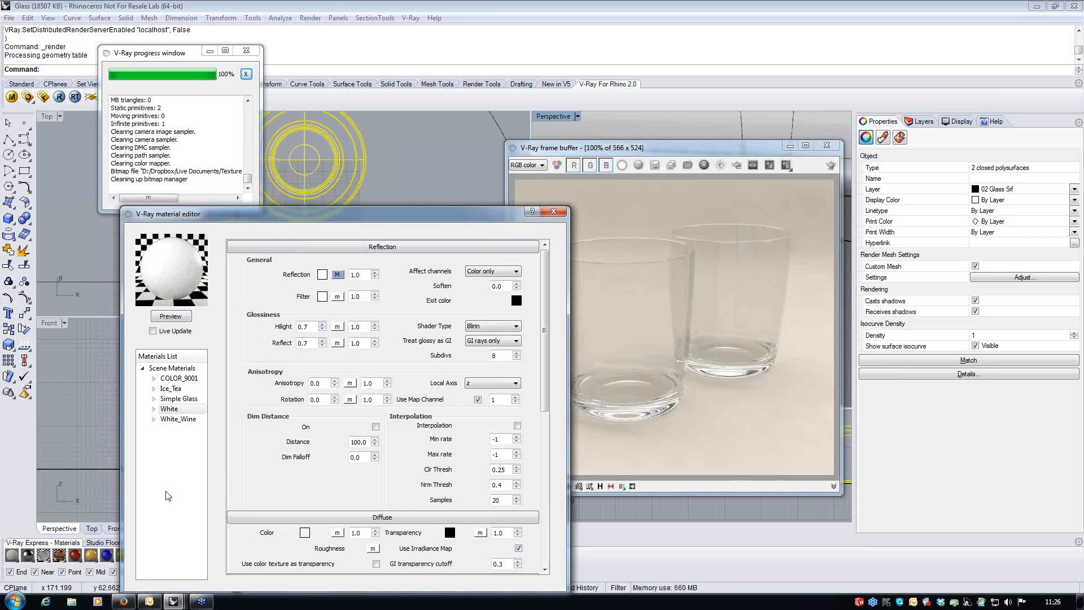
# Create a Toon material that uses White as its base material.
pyautogui.rightClick(178, 371)
pyautogui.moveTo(220, 375)
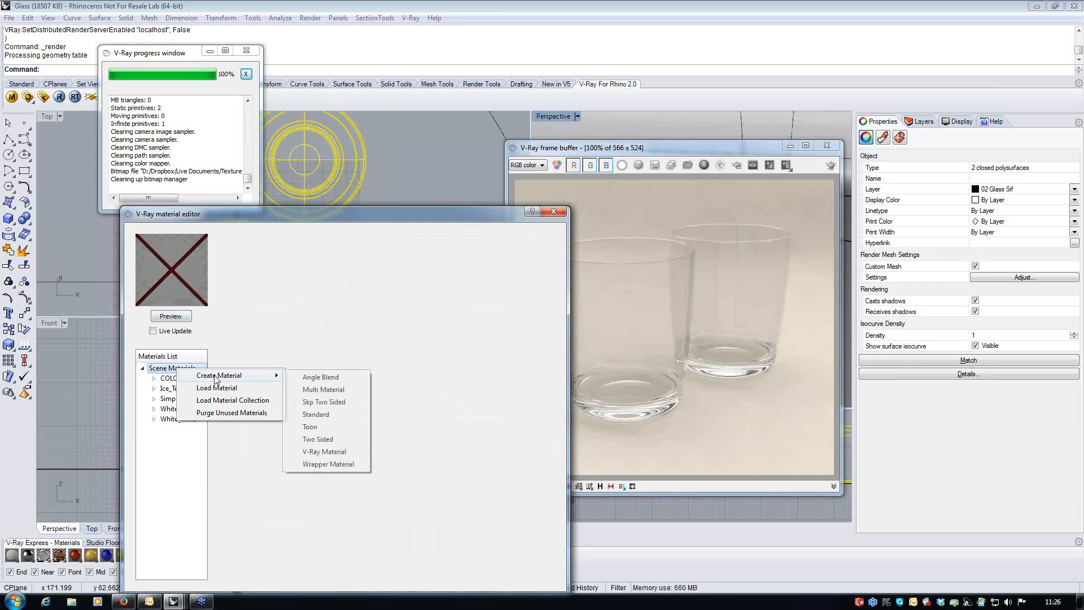
pyautogui.click(321, 427)
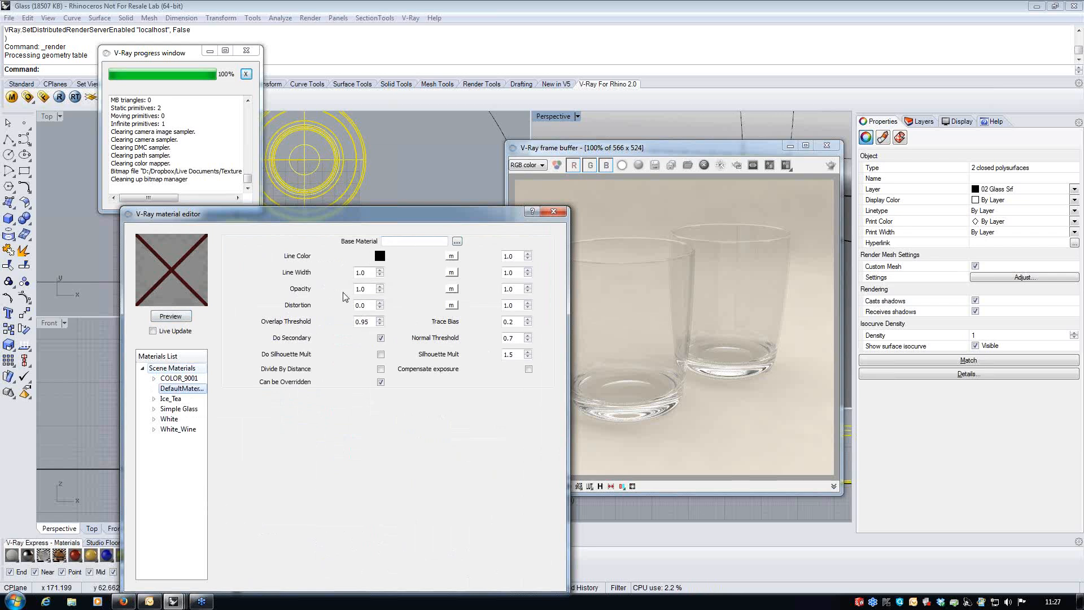
pyautogui.click(457, 241)
pyautogui.click(364, 404)
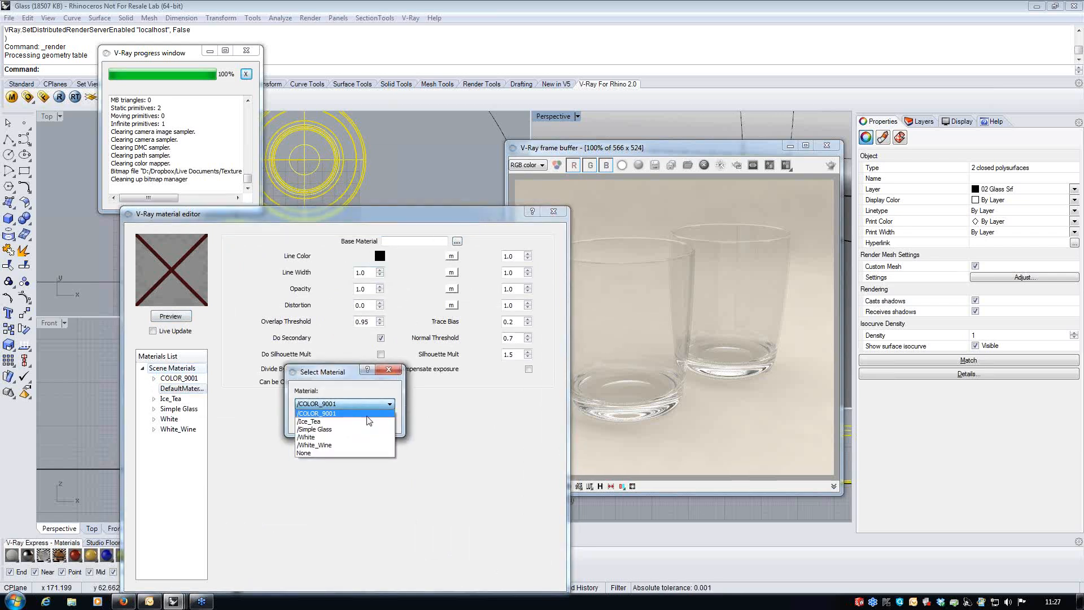
pyautogui.click(357, 437)
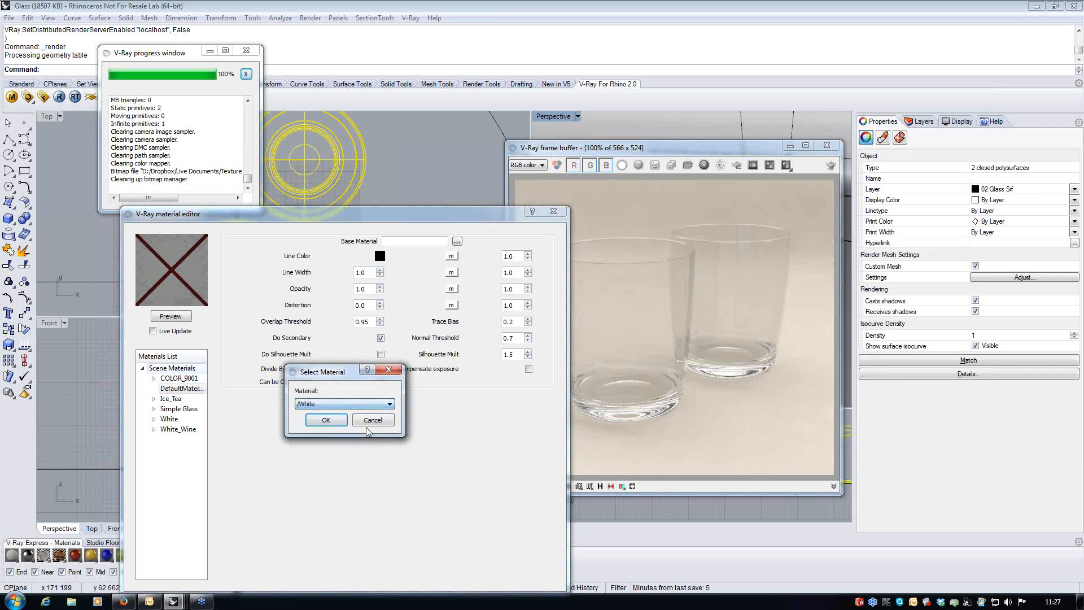
pyautogui.click(331, 421)
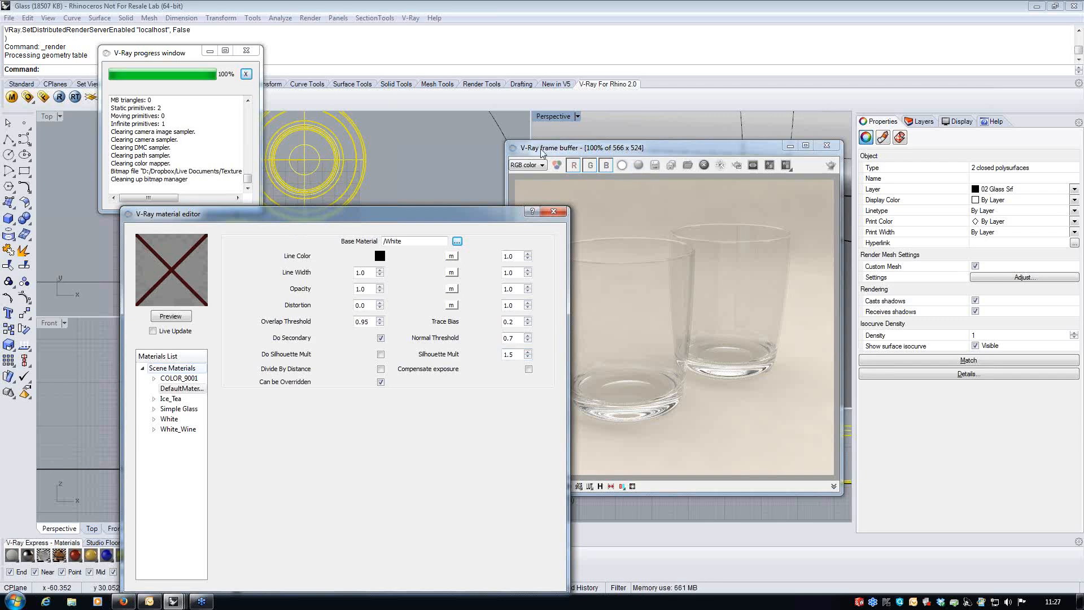
# Apply the new Toon material to both selected tumblers and render the perspective view.
pyautogui.moveTo(541, 151); pyautogui.dragTo(557, 287)
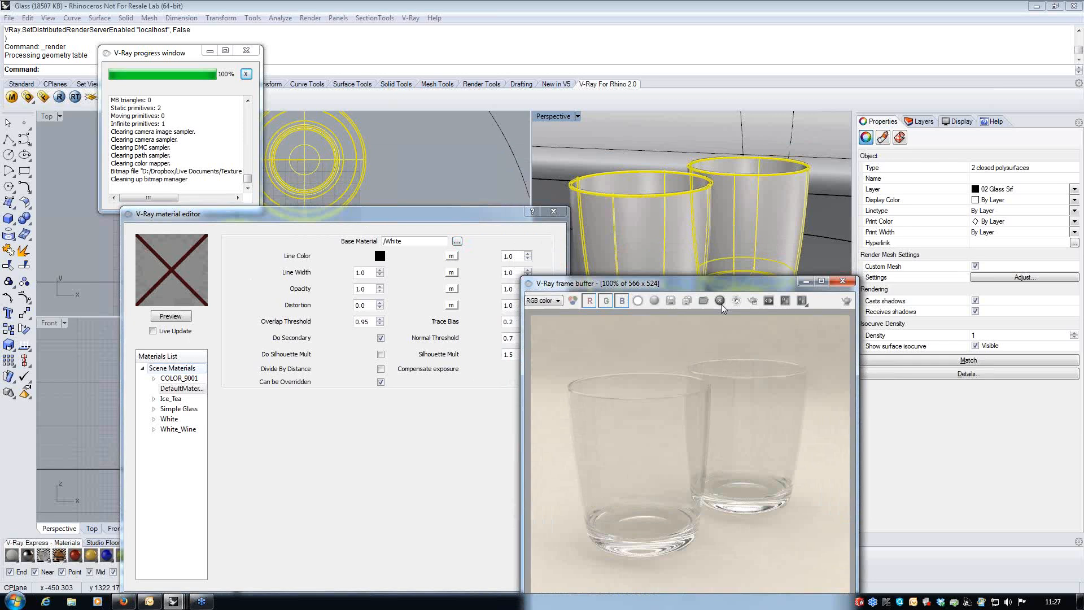
pyautogui.moveTo(722, 304); pyautogui.dragTo(722, 305)
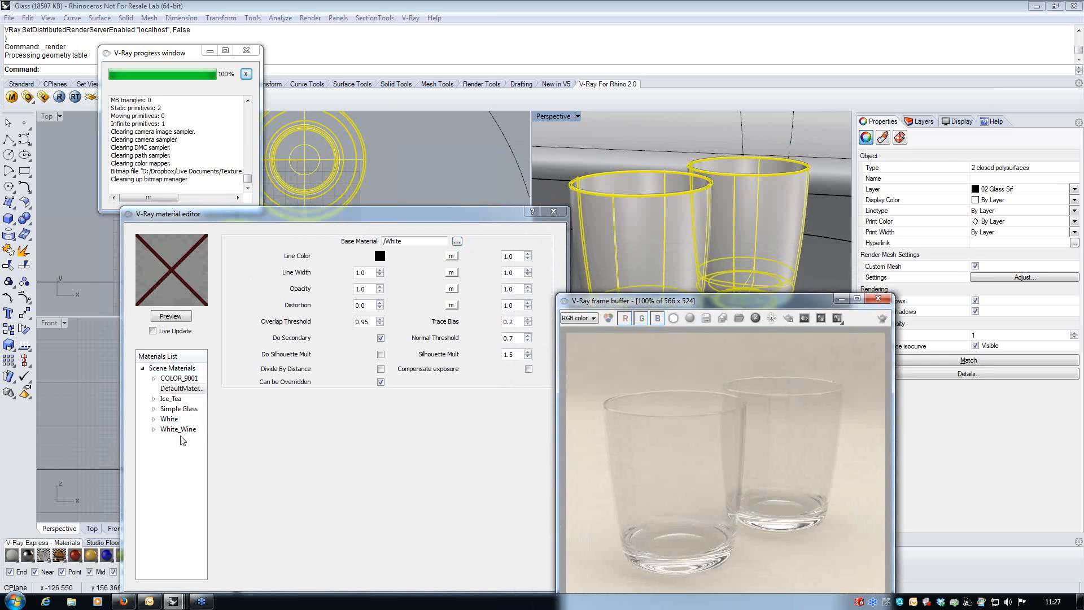
pyautogui.rightClick(186, 394)
pyautogui.click(253, 473)
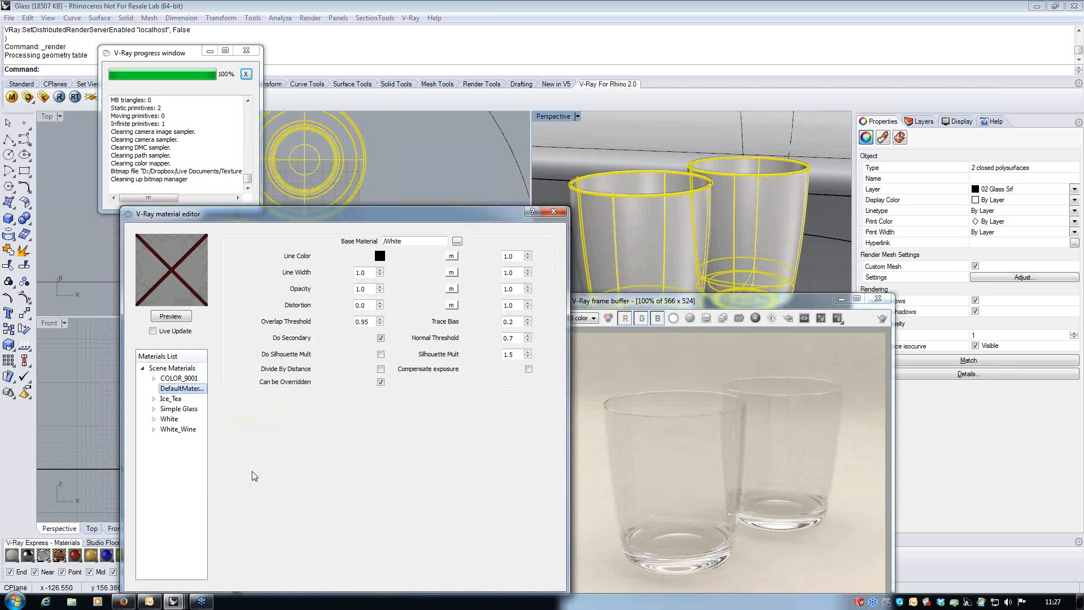
pyautogui.click(516, 131)
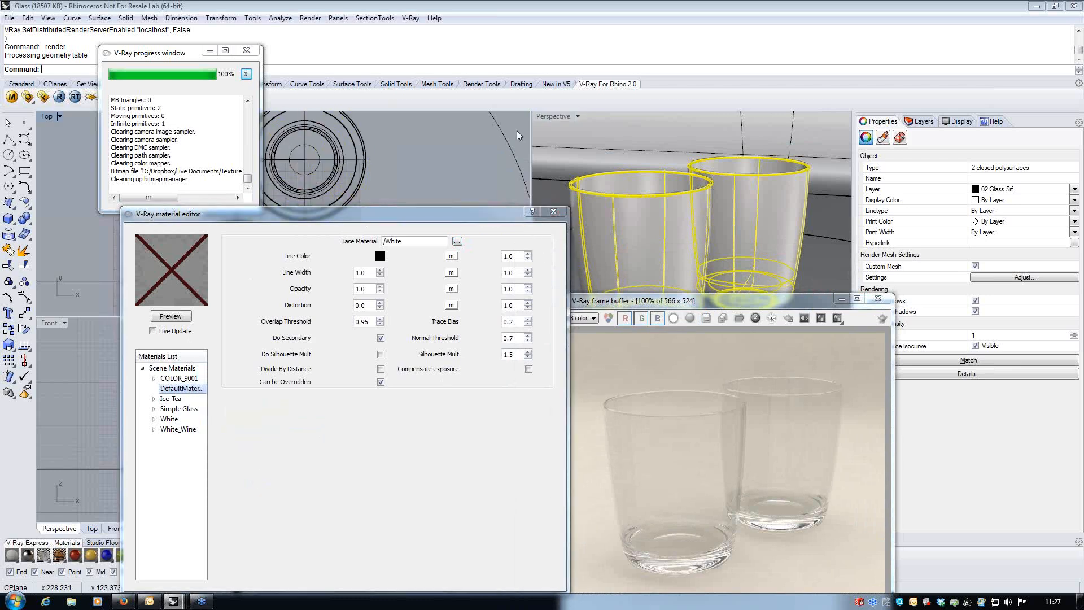
pyautogui.click(59, 97)
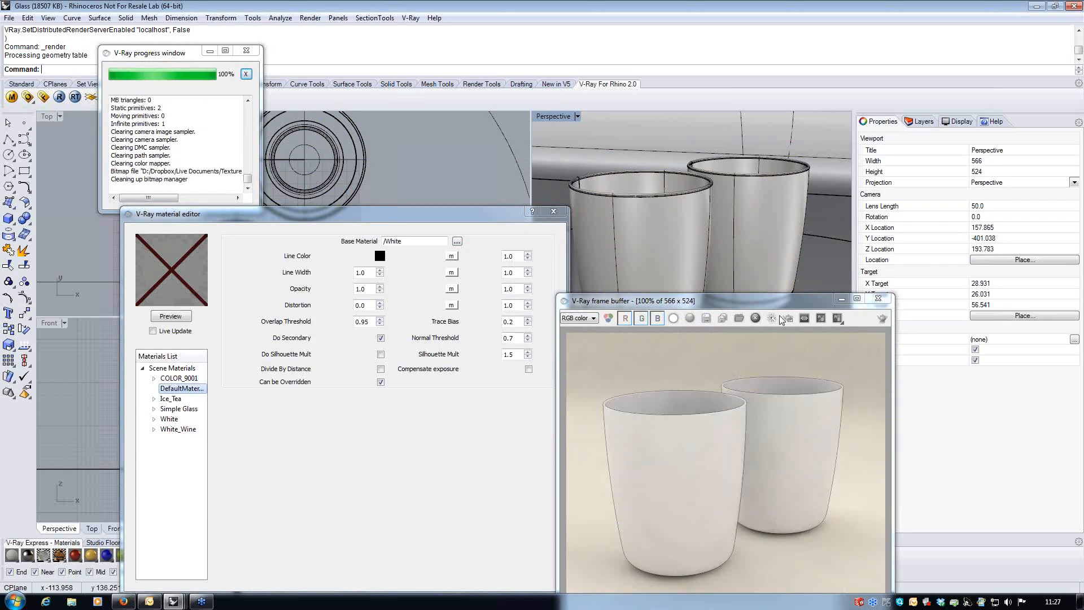
pyautogui.moveTo(781, 300); pyautogui.dragTo(757, 213)
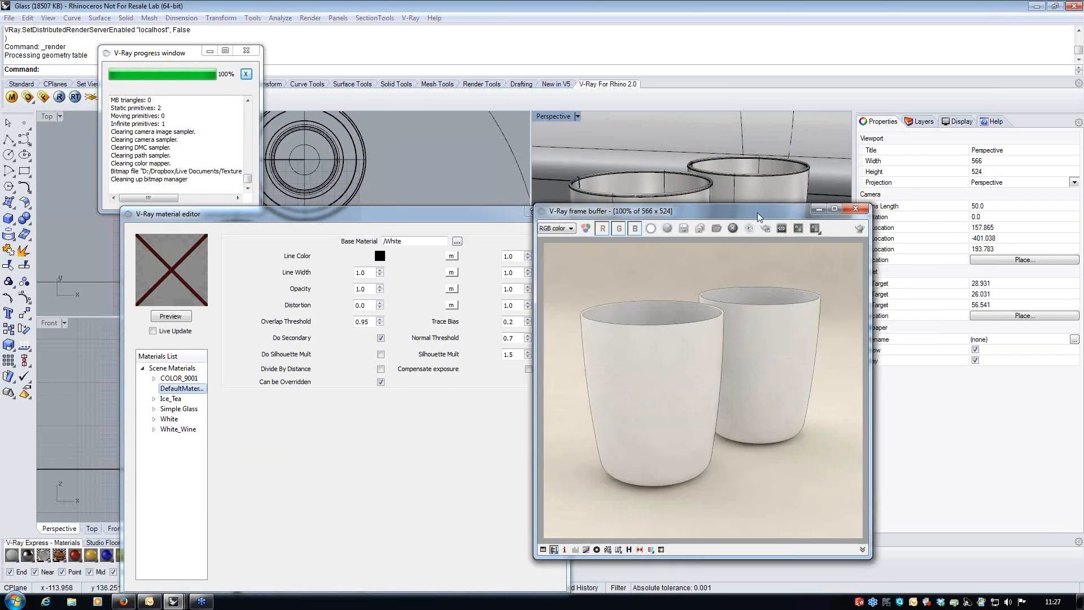
# Set the Toon material's Line Width to 2 and Silhouette Mult to 2.5, and render the tumblers again.
pyautogui.click(367, 272)
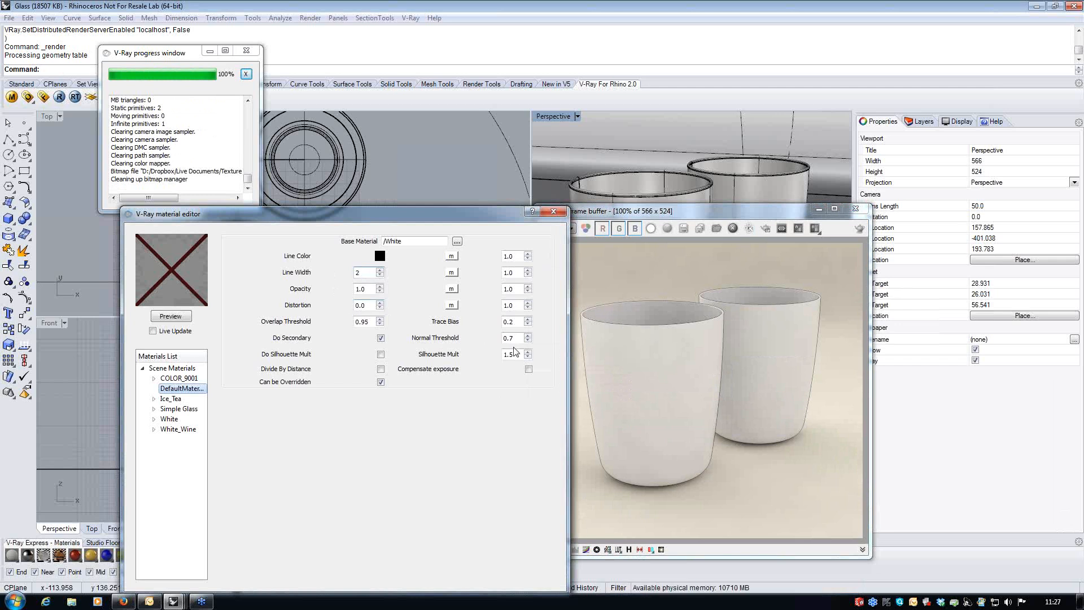
pyautogui.press('Return')
pyautogui.write('2.5')
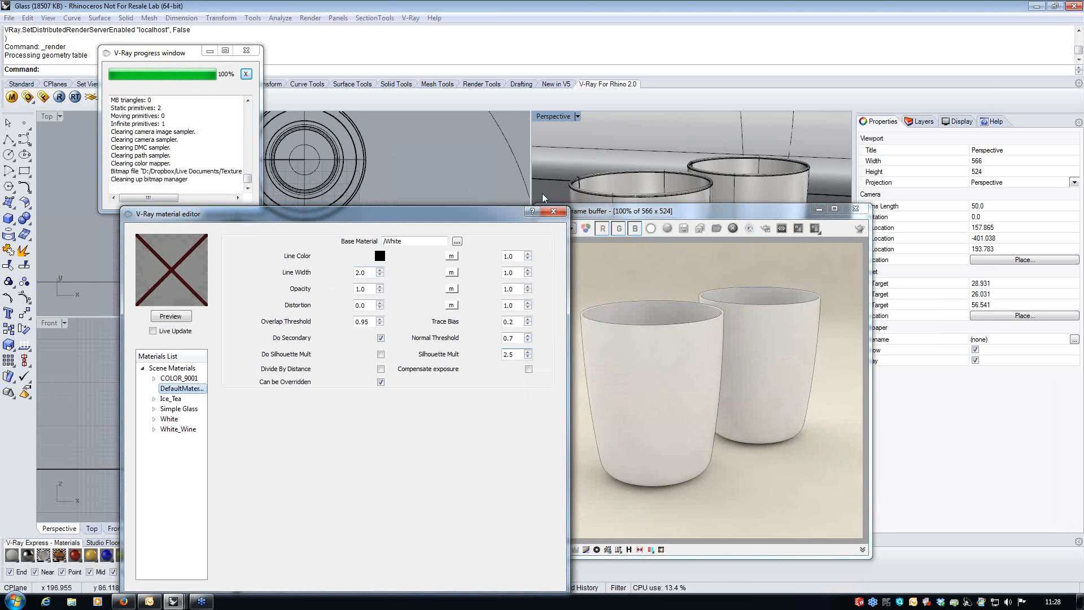
pyautogui.click(686, 212)
pyautogui.click(60, 97)
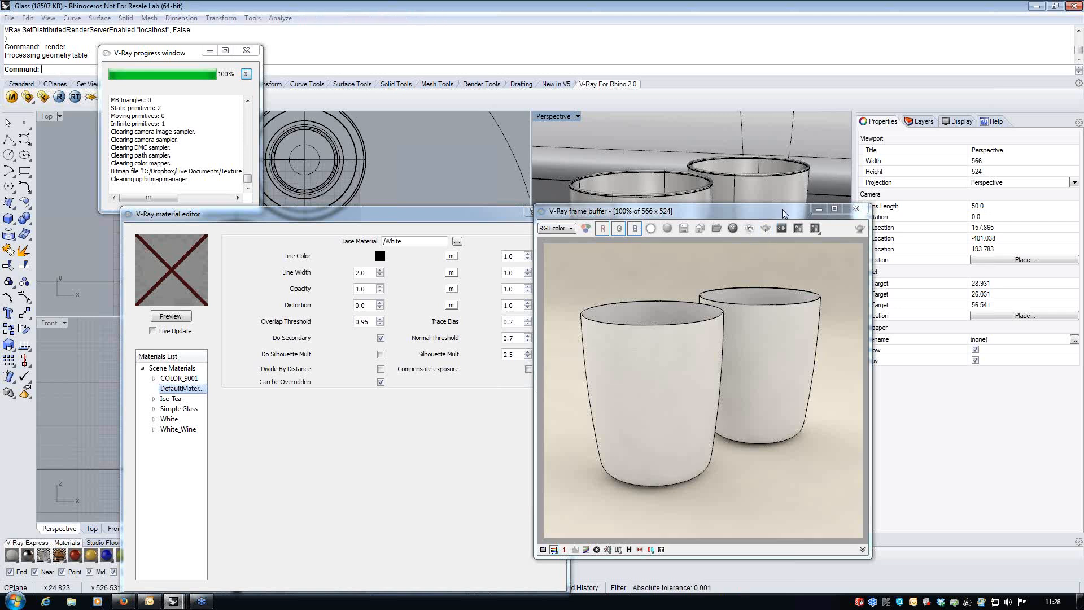
pyautogui.moveTo(782, 209); pyautogui.dragTo(677, 292)
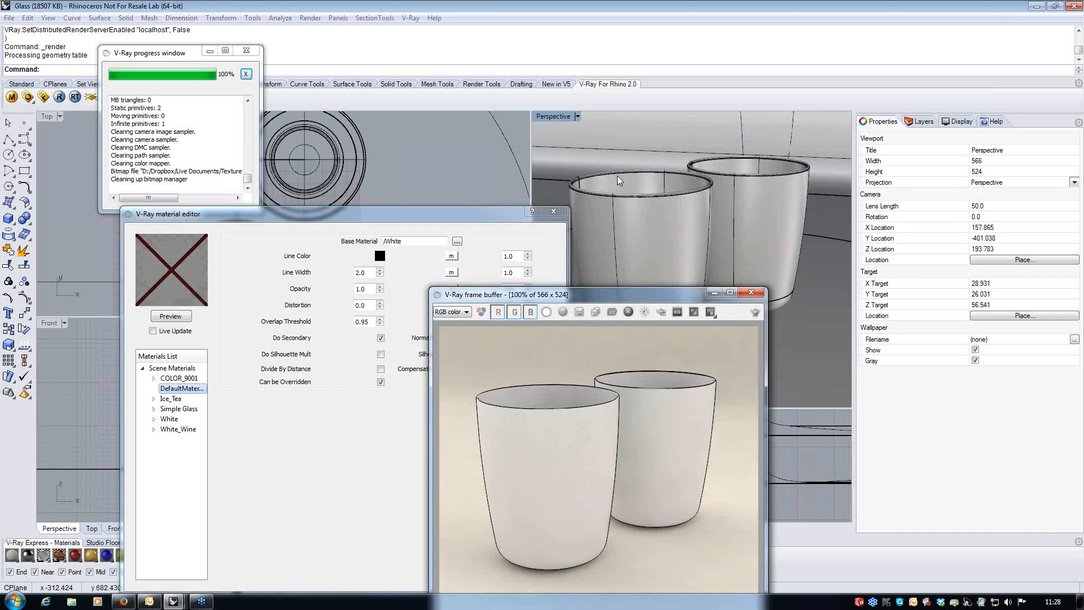
pyautogui.moveTo(600, 297); pyautogui.dragTo(414, 344)
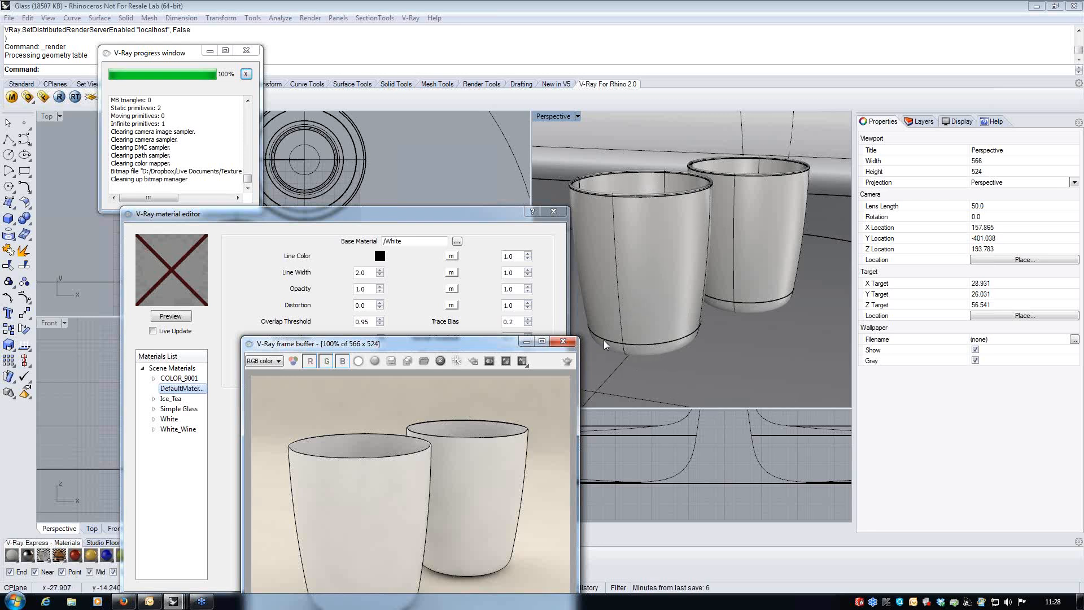
pyautogui.moveTo(539, 343); pyautogui.dragTo(602, 275)
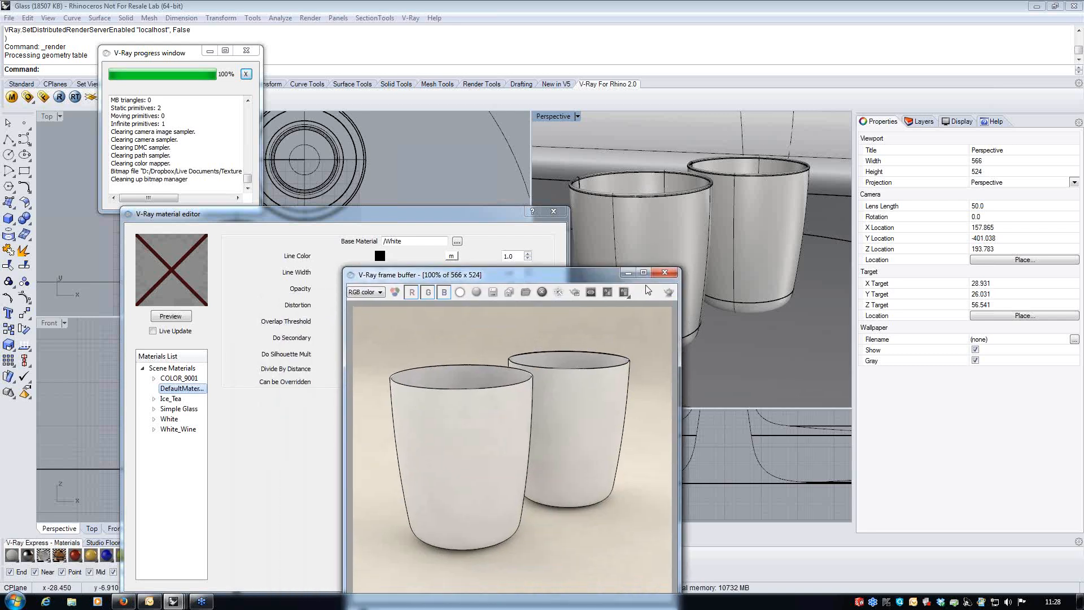
pyautogui.moveTo(602, 276); pyautogui.dragTo(656, 140)
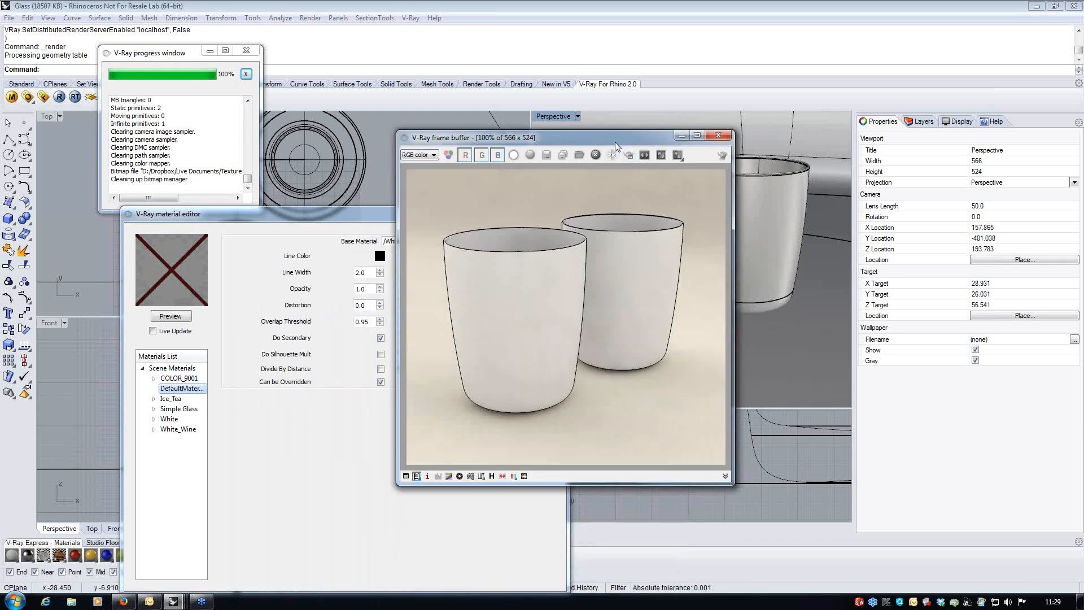
pyautogui.moveTo(630, 144); pyautogui.dragTo(681, 141)
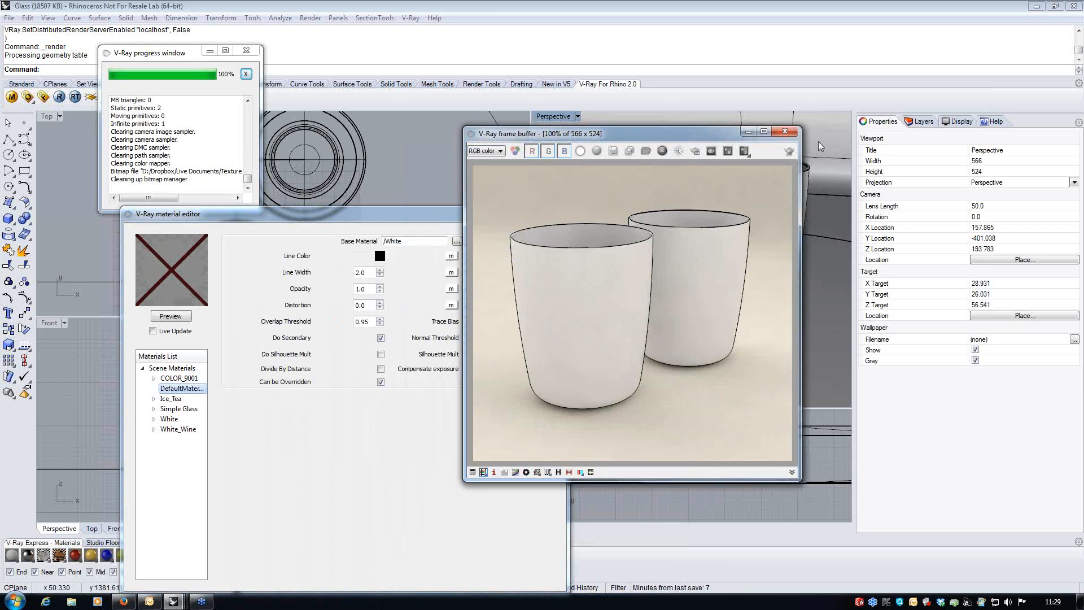
# Switch to the Bump and Displacement model, make its Perspective view active, and show the V-Ray frame buffer.
pyautogui.click(786, 132)
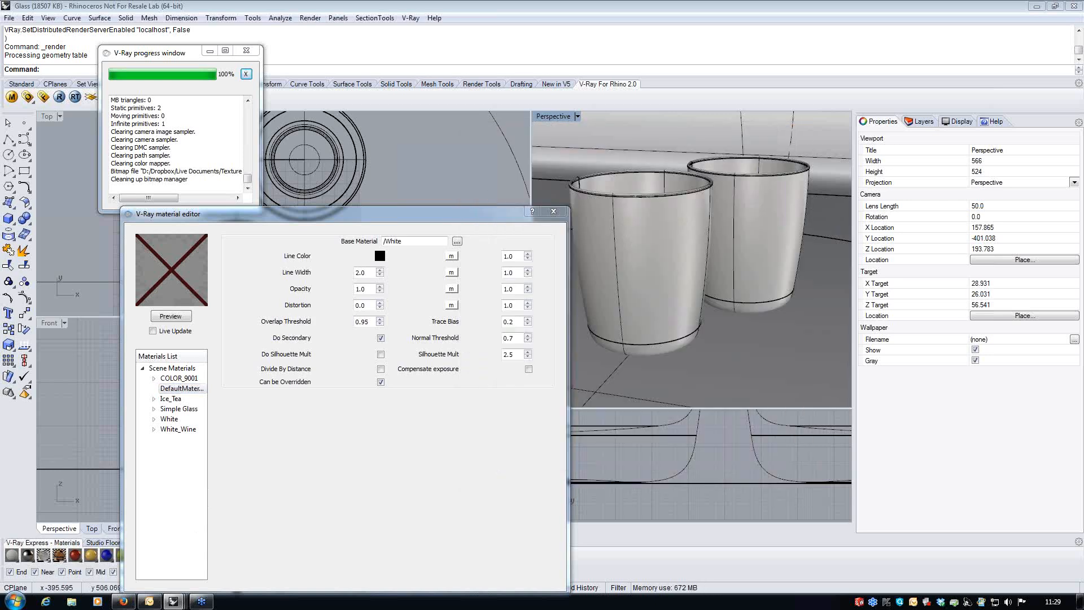
pyautogui.moveTo(174, 602)
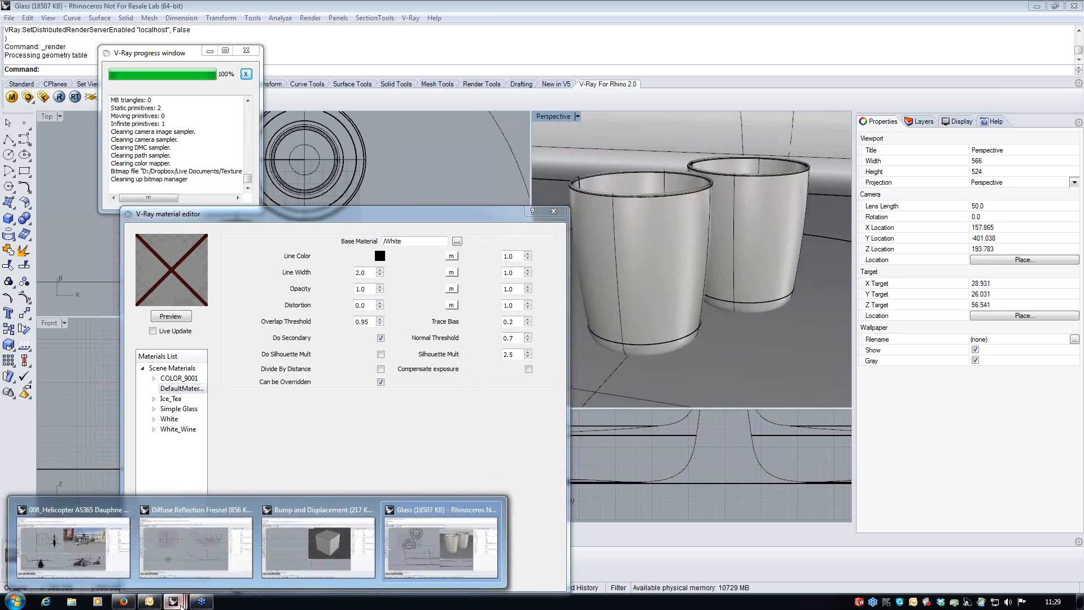
pyautogui.click(278, 561)
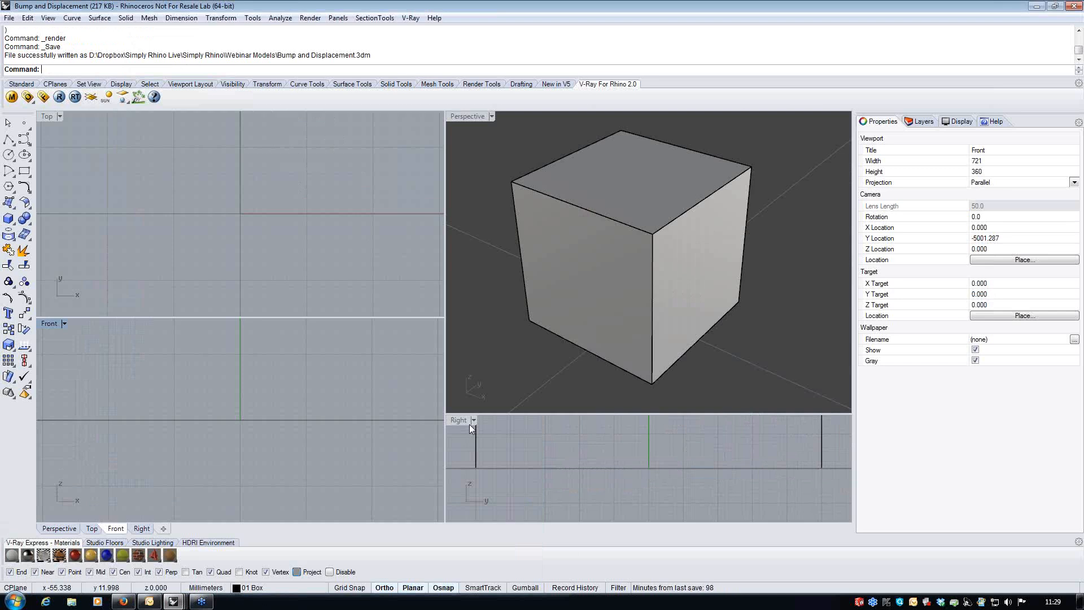
pyautogui.click(484, 117)
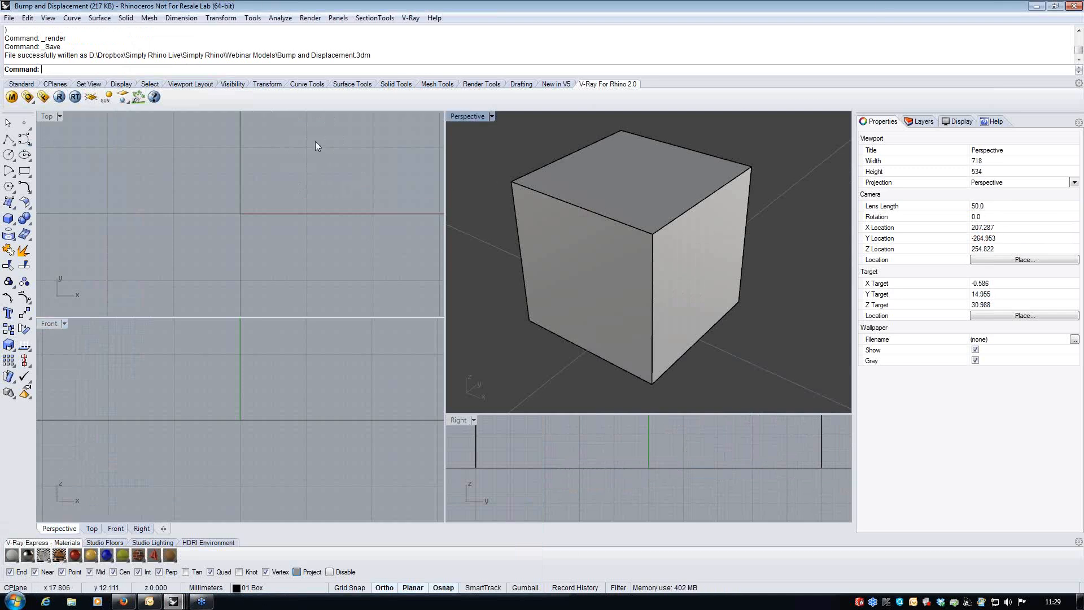
pyautogui.click(43, 97)
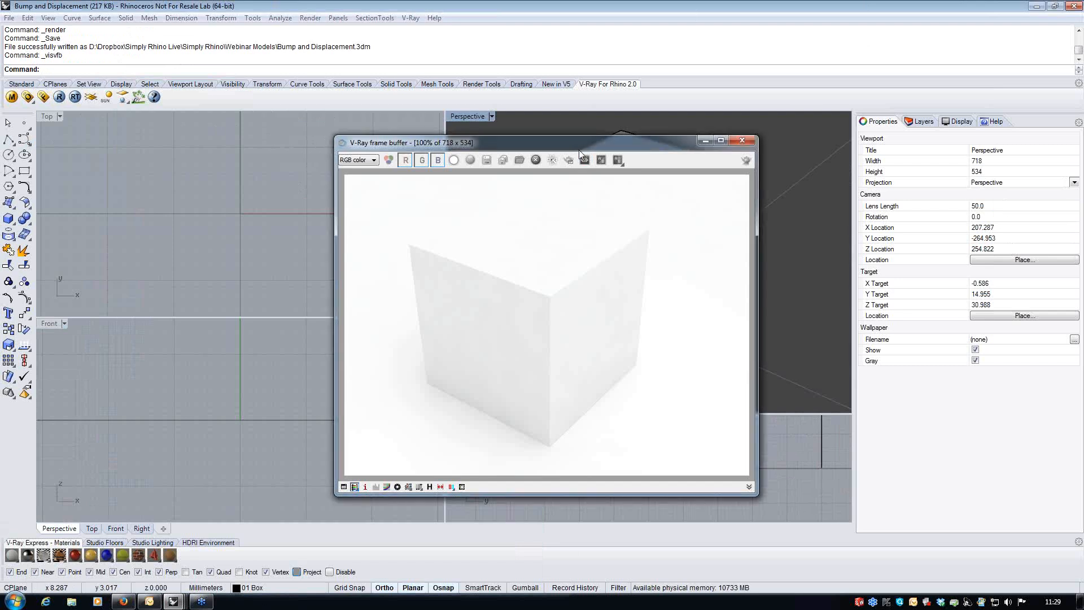
pyautogui.moveTo(578, 150); pyautogui.dragTo(608, 145)
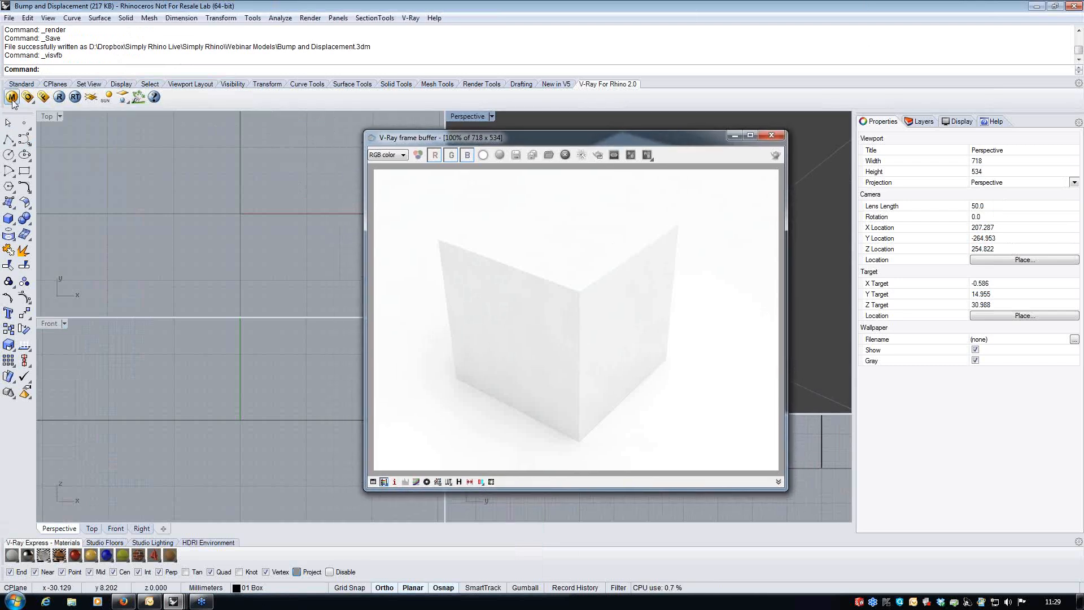
# Create a new Standard material in the V-Ray material editor.
pyautogui.click(12, 97)
pyautogui.rightClick(362, 274)
pyautogui.moveTo(402, 282)
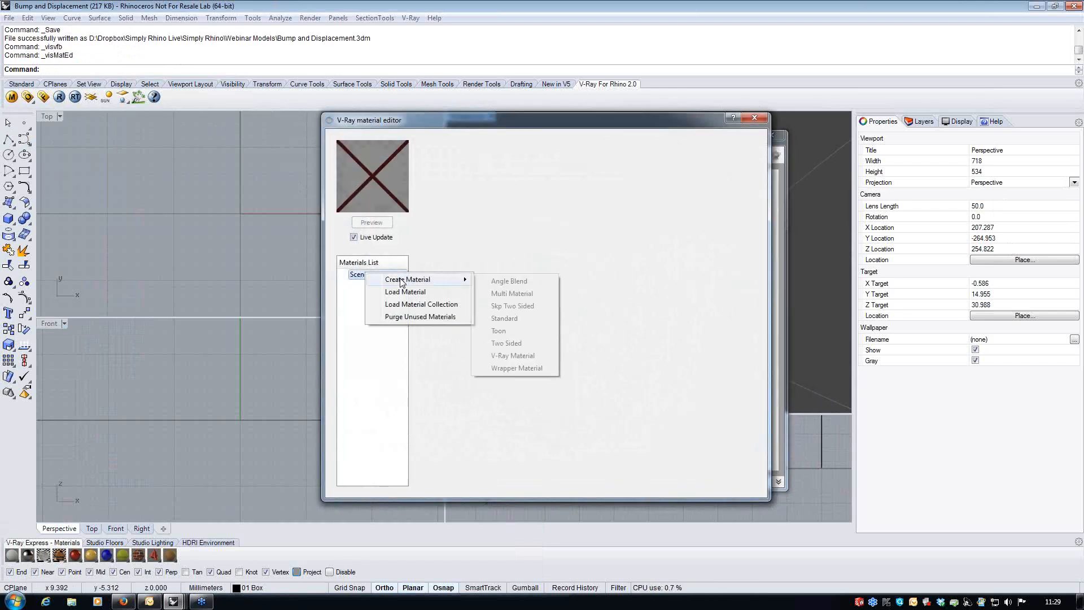
pyautogui.click(506, 320)
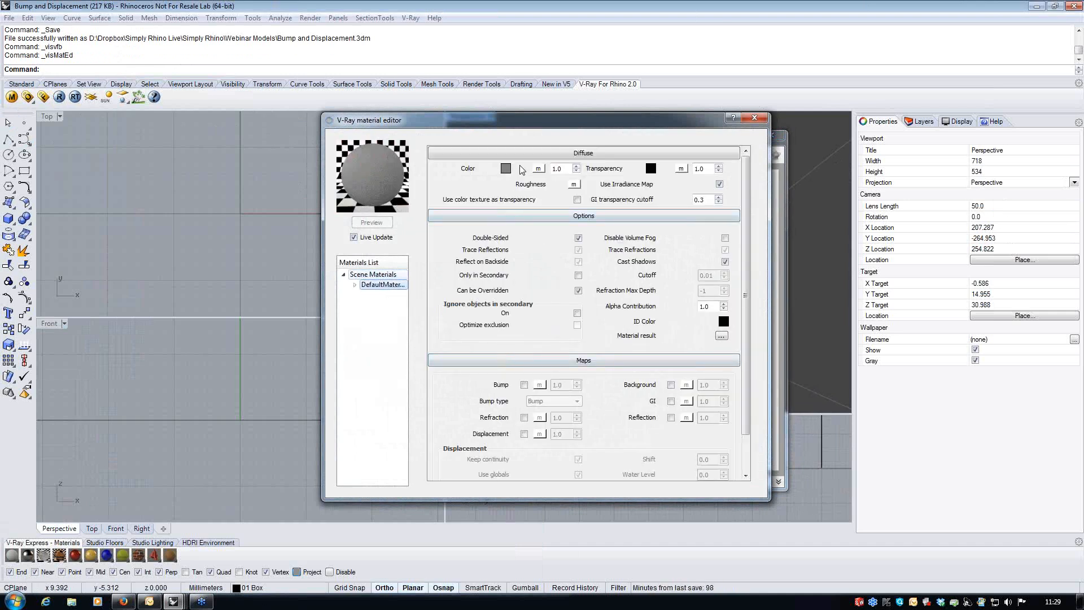
# Add a Reflection layer to the new Standard material and rename the material Tiles.
pyautogui.rightClick(389, 285)
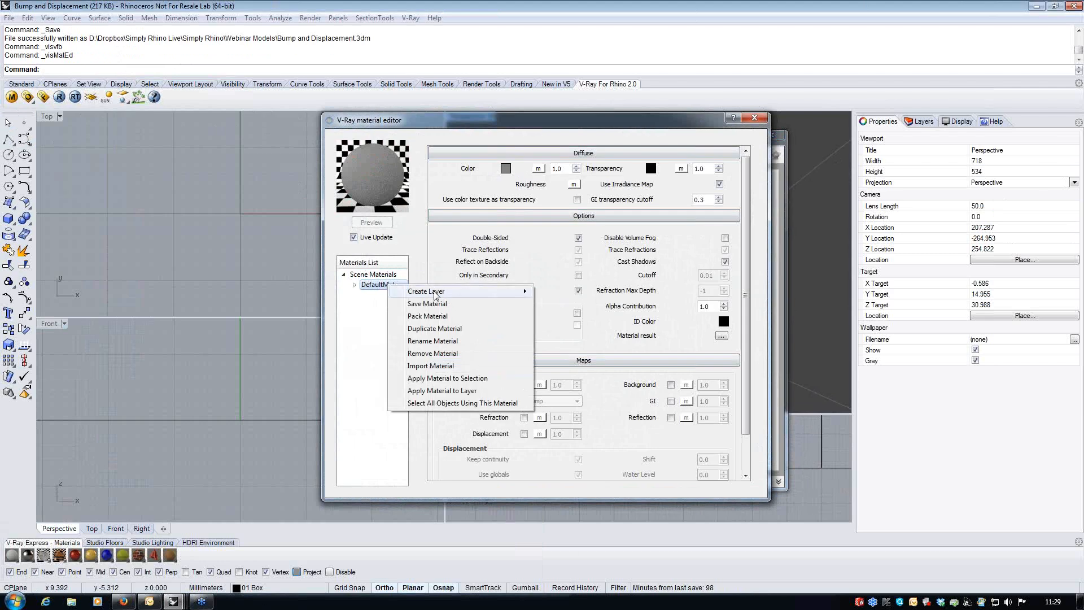
pyautogui.moveTo(435, 293)
pyautogui.click(556, 305)
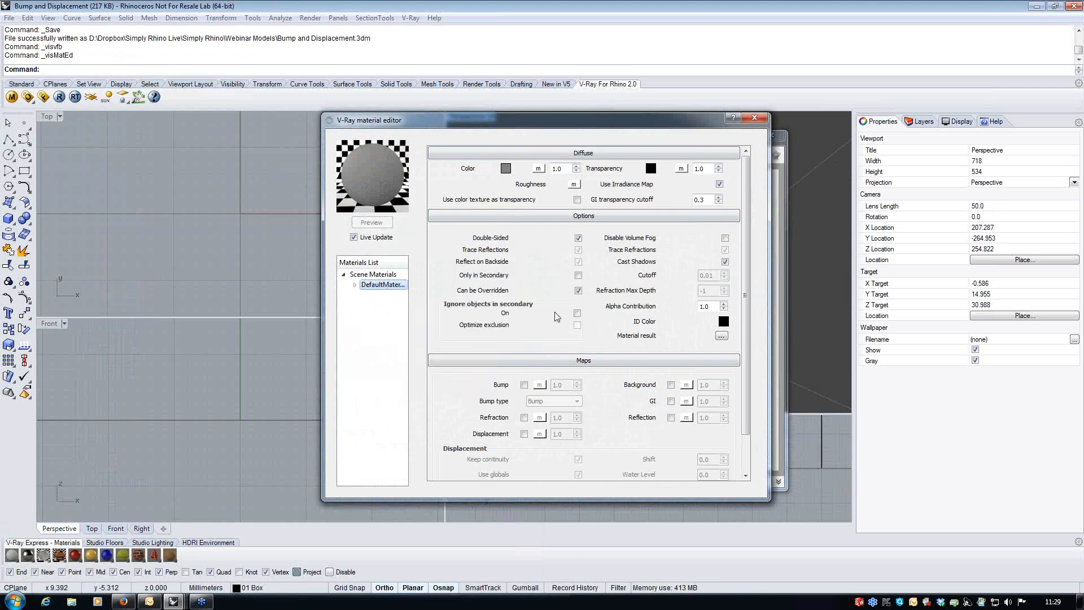
pyautogui.doubleClick(384, 289)
pyautogui.write('Tiles')
pyautogui.click(534, 328)
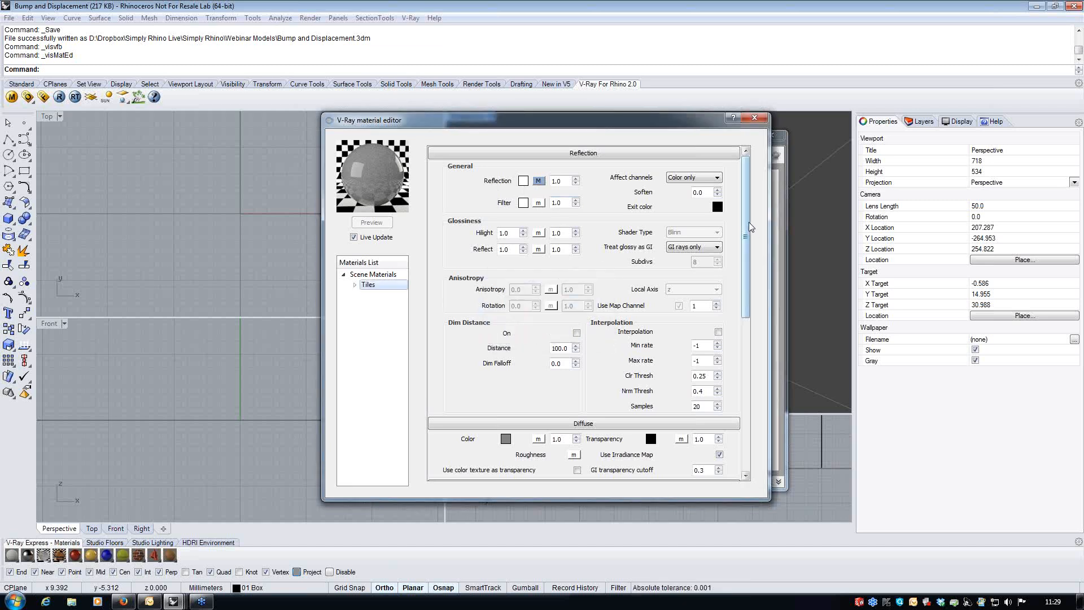
# Assign a TexBitmap texture using tile_dif from the Texture Maps 01 folder to the Tiles material's diffuse color.
pyautogui.moveTo(749, 226); pyautogui.dragTo(750, 280)
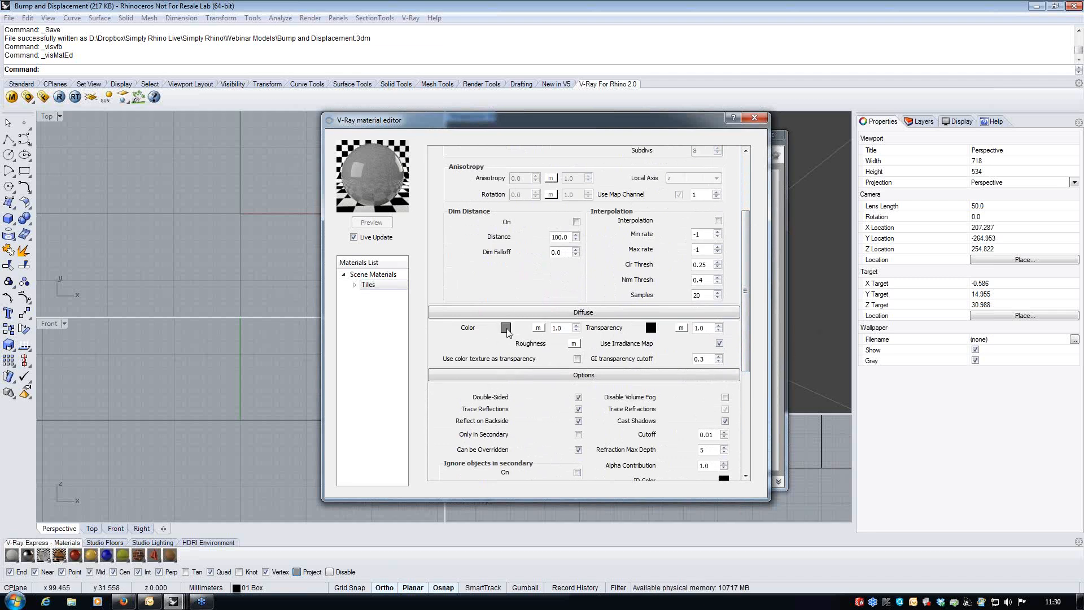
pyautogui.click(538, 329)
pyautogui.click(353, 282)
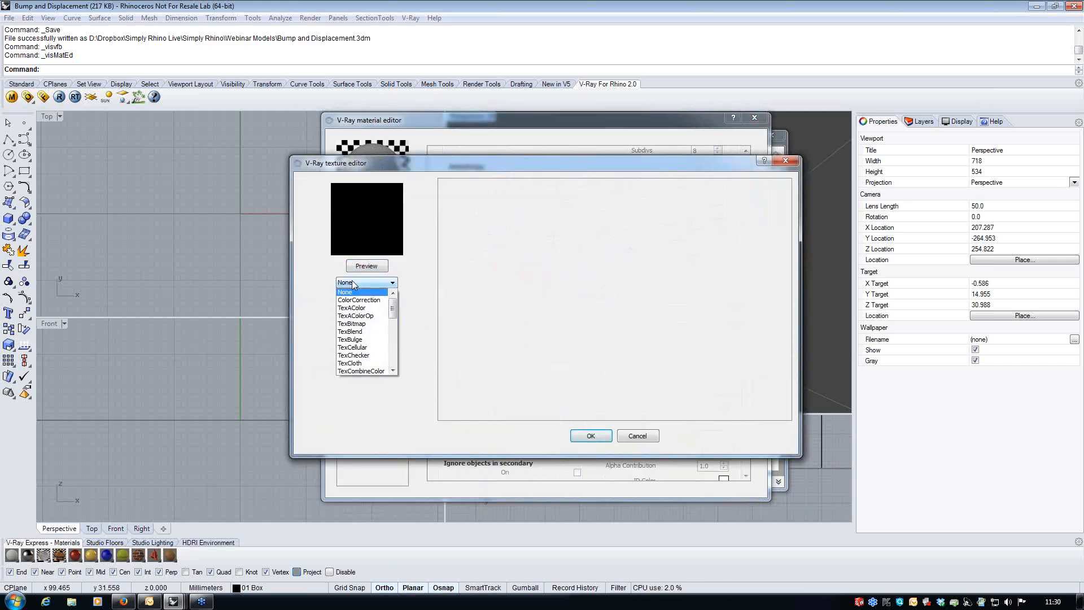
pyautogui.click(356, 323)
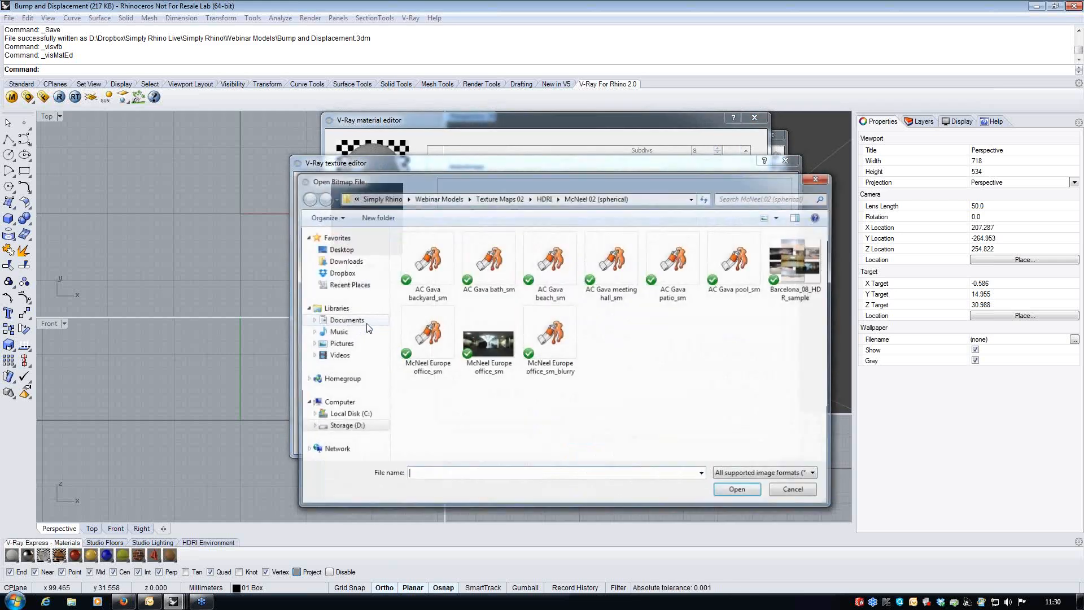
pyautogui.click(443, 199)
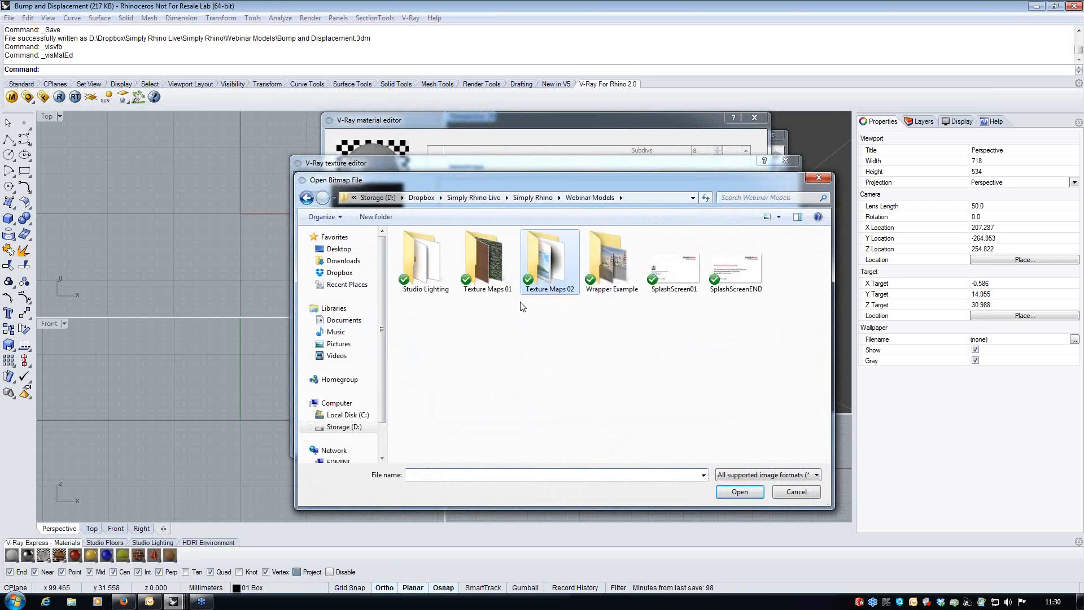
pyautogui.doubleClick(485, 262)
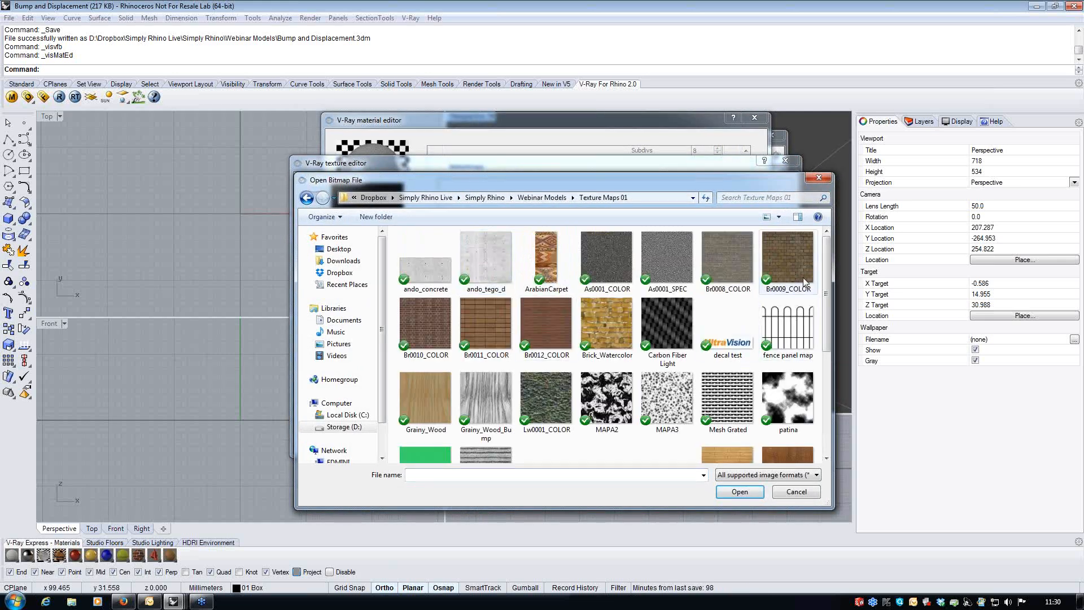
pyautogui.moveTo(827, 260); pyautogui.dragTo(827, 342)
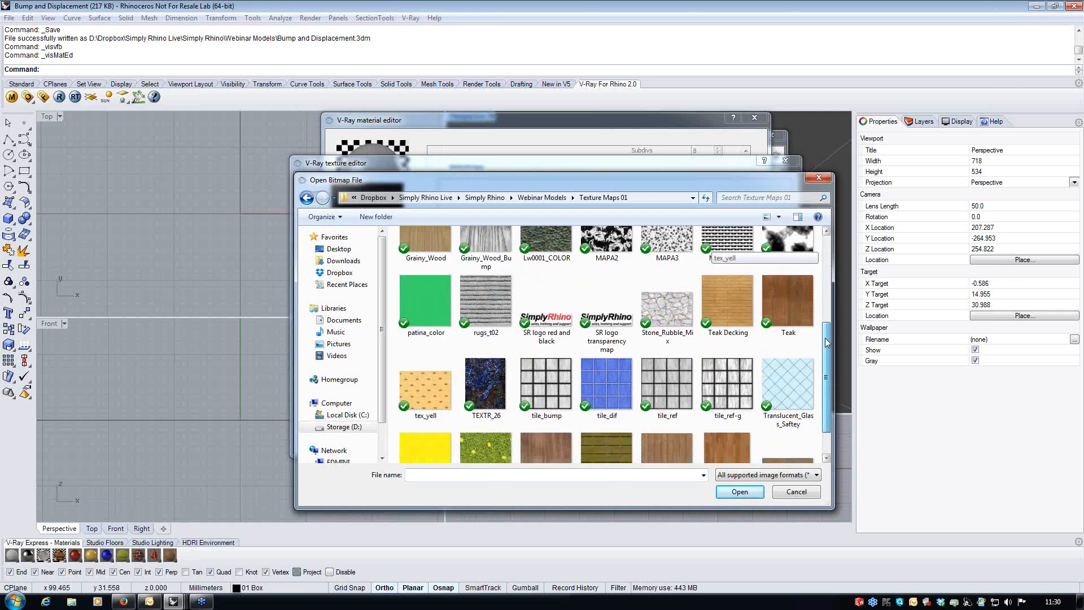
pyautogui.click(629, 385)
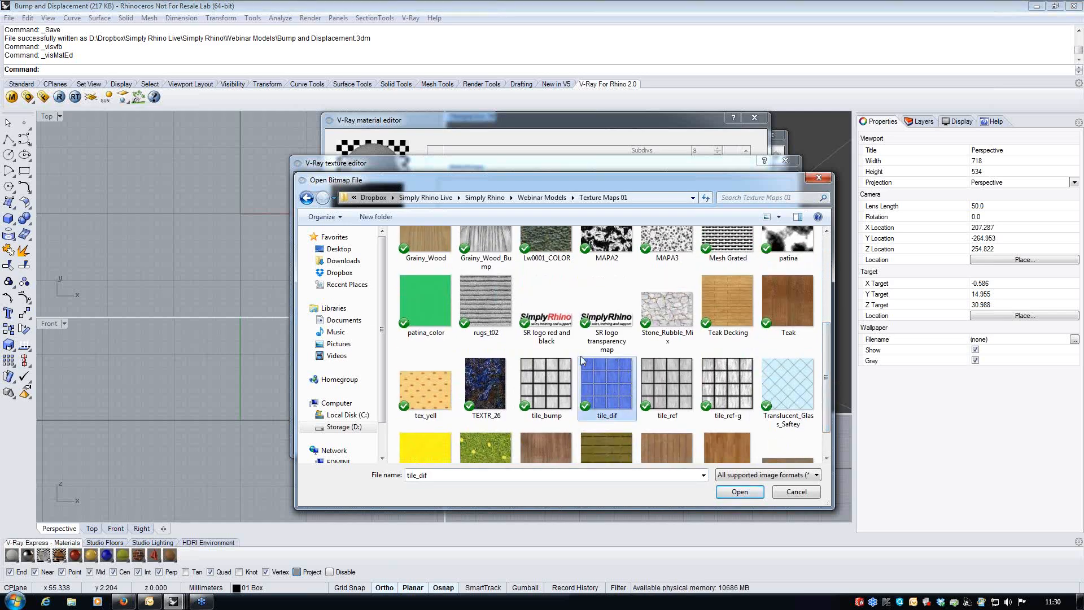
pyautogui.click(740, 492)
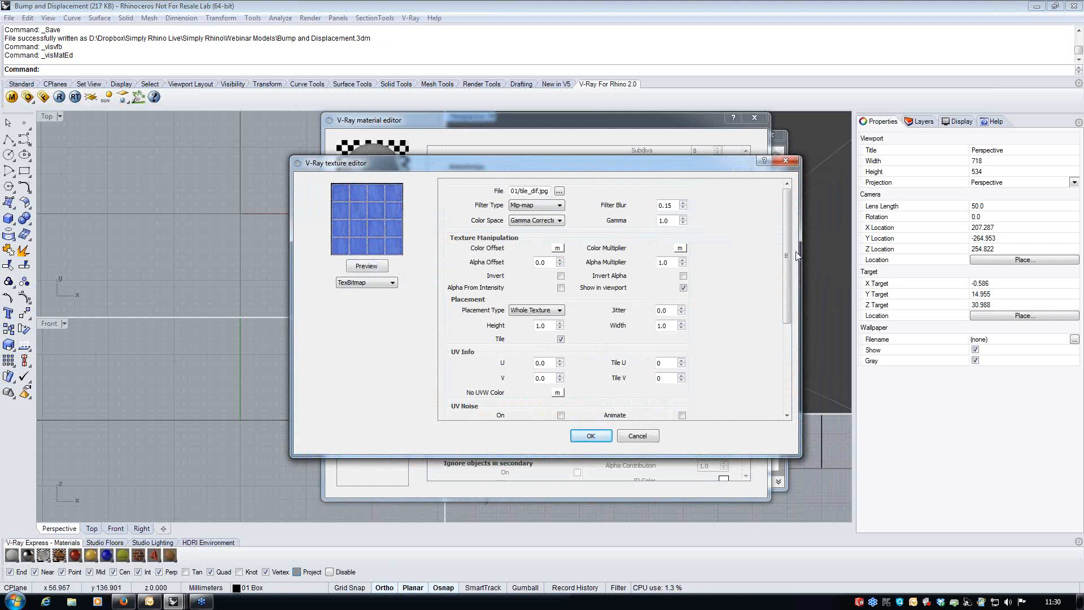
pyautogui.scroll(-5, 606, 335)
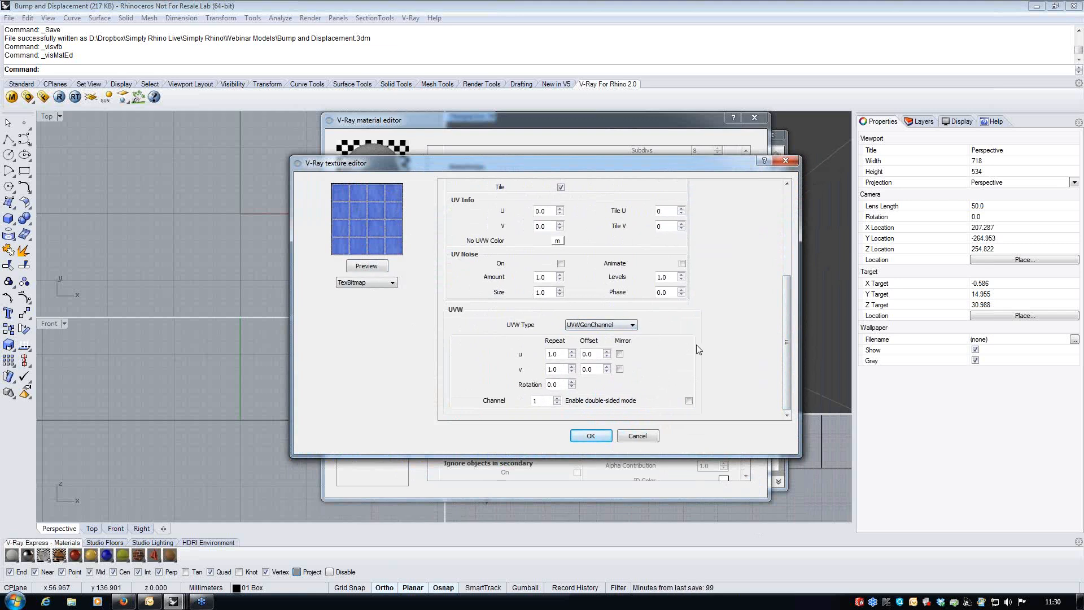
pyautogui.moveTo(784, 308); pyautogui.dragTo(789, 197)
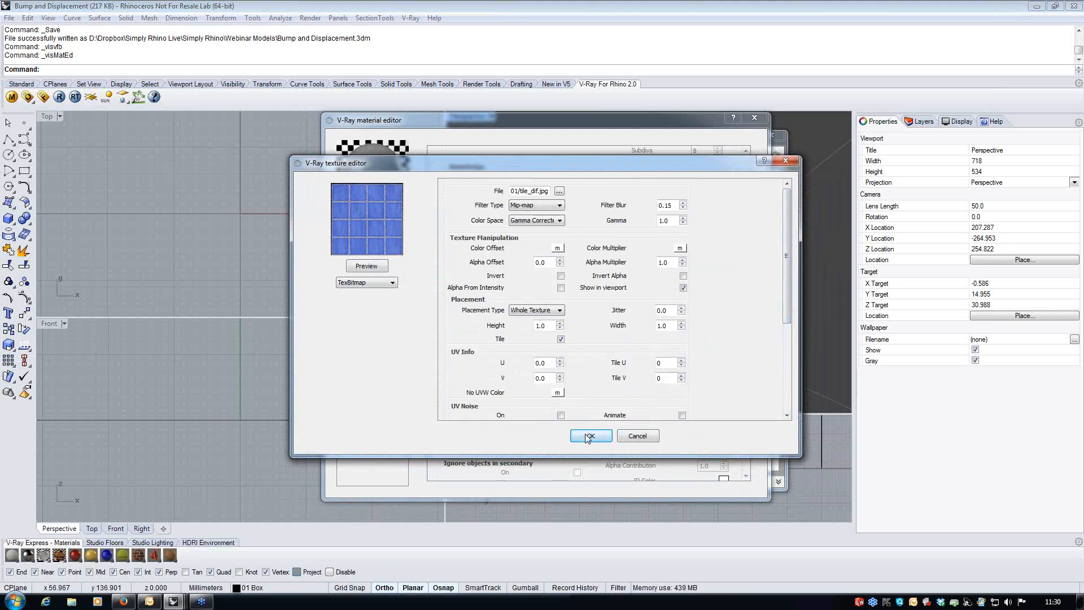
pyautogui.click(584, 438)
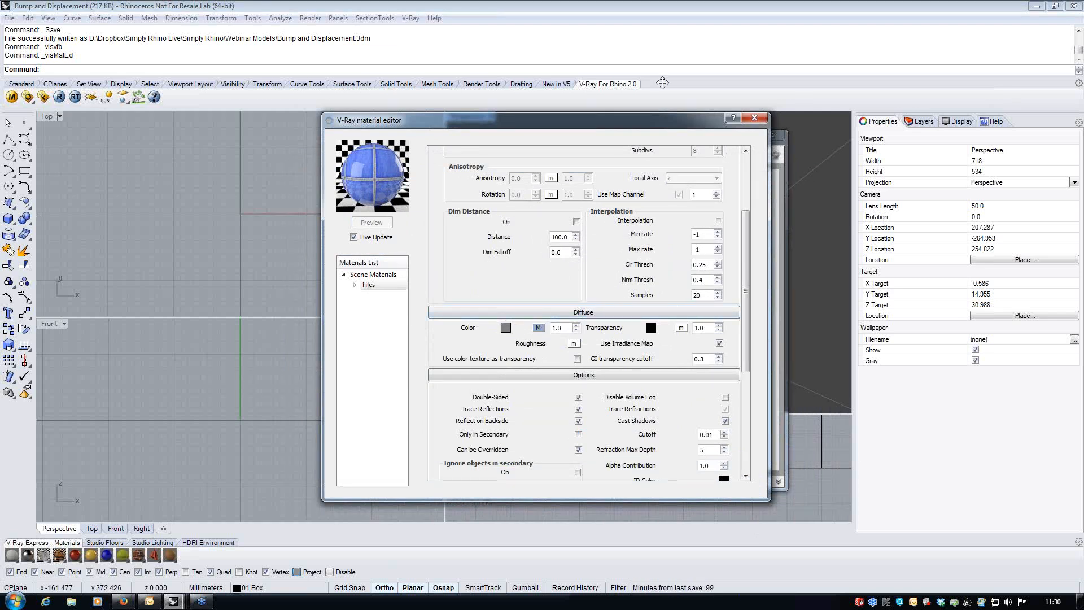
# Clear the frame buffer off the Perspective view and set that view's display mode to Rendered.
pyautogui.moveTo(611, 125); pyautogui.dragTo(366, 299)
pyautogui.click(772, 135)
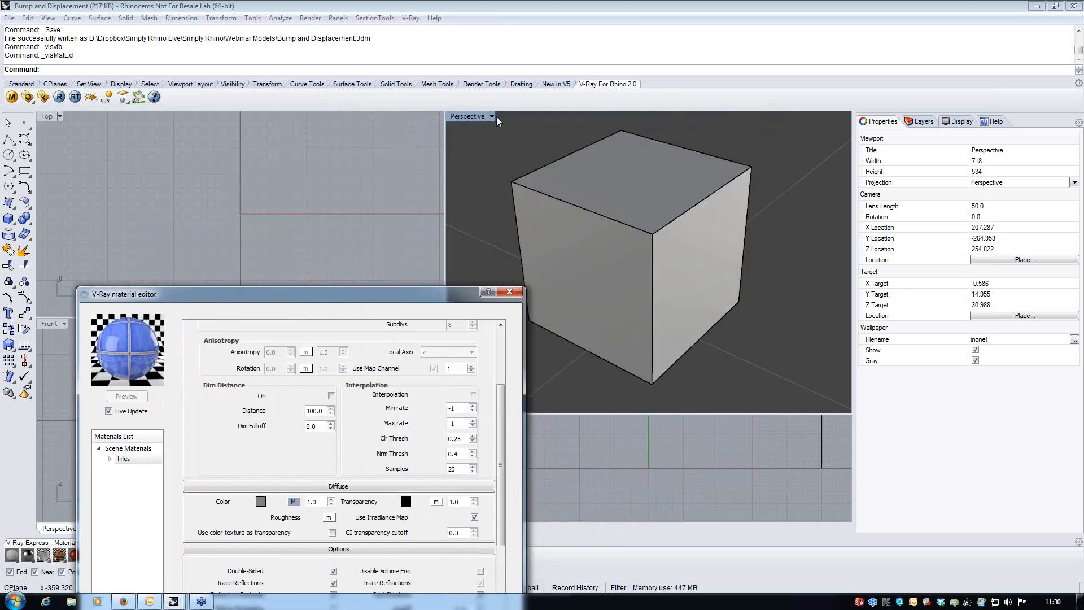
pyautogui.click(491, 116)
pyautogui.click(480, 170)
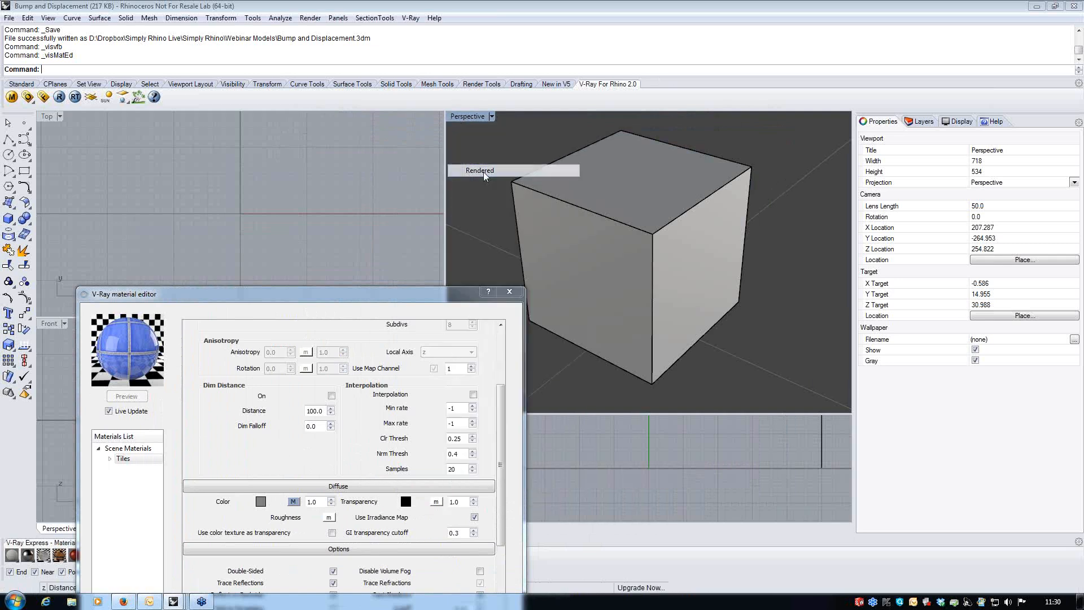
# Apply the Tiles material to the box and deselect it.
pyautogui.click(587, 271)
pyautogui.rightClick(126, 460)
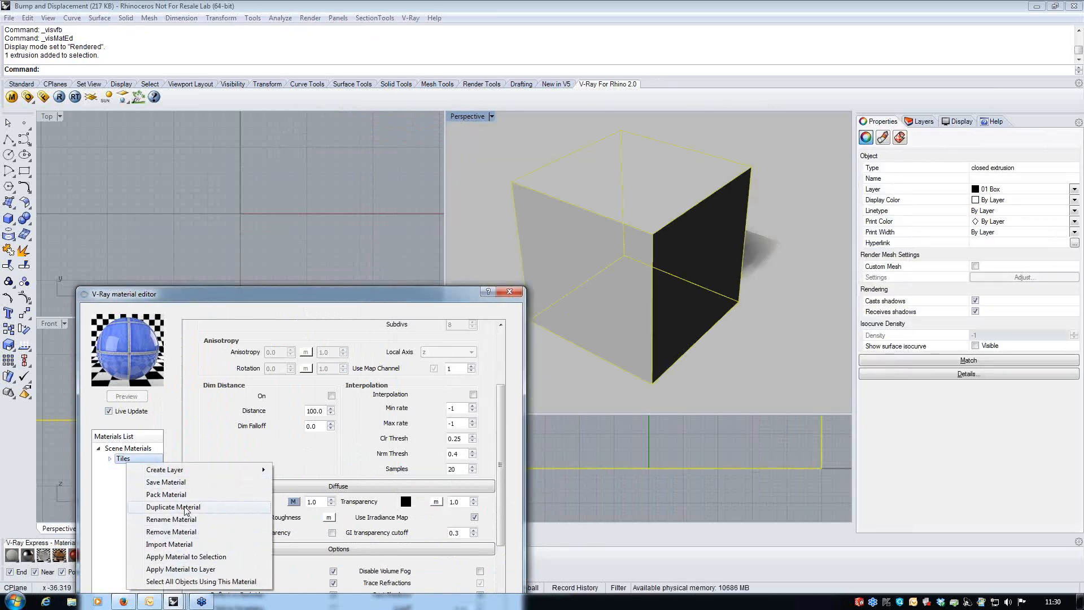
pyautogui.click(189, 557)
pyautogui.click(371, 181)
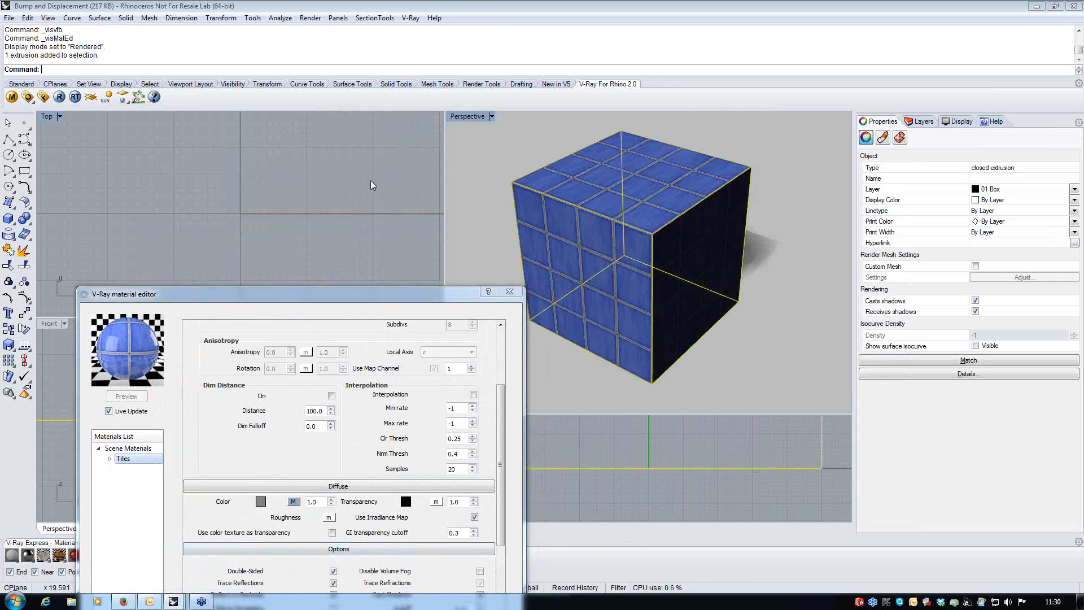
# Show the texture mapping widget for the box on mapping channel 1.
pyautogui.click(601, 230)
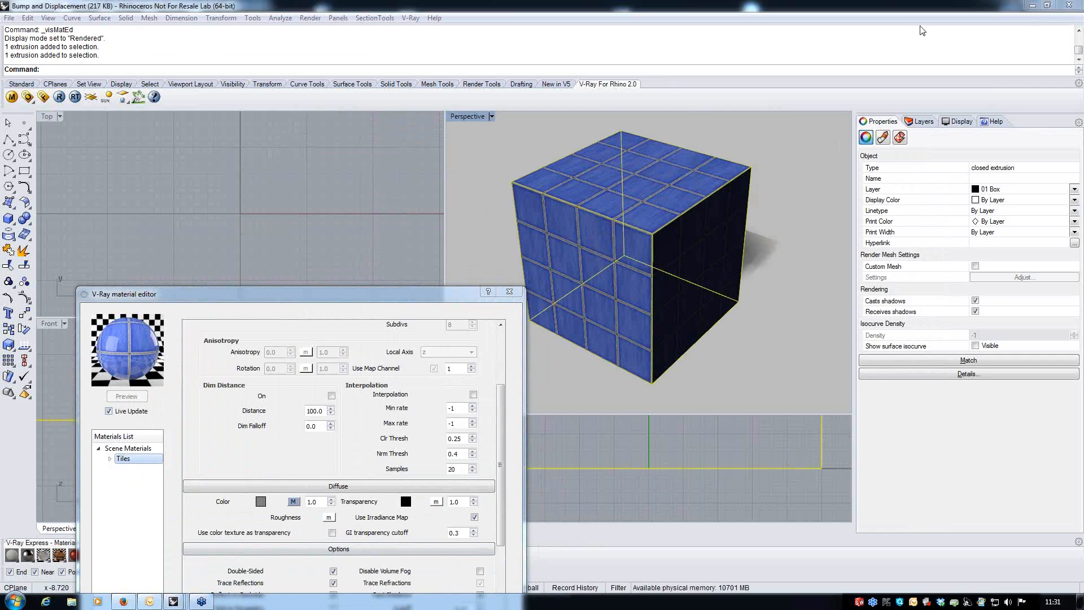
pyautogui.click(899, 137)
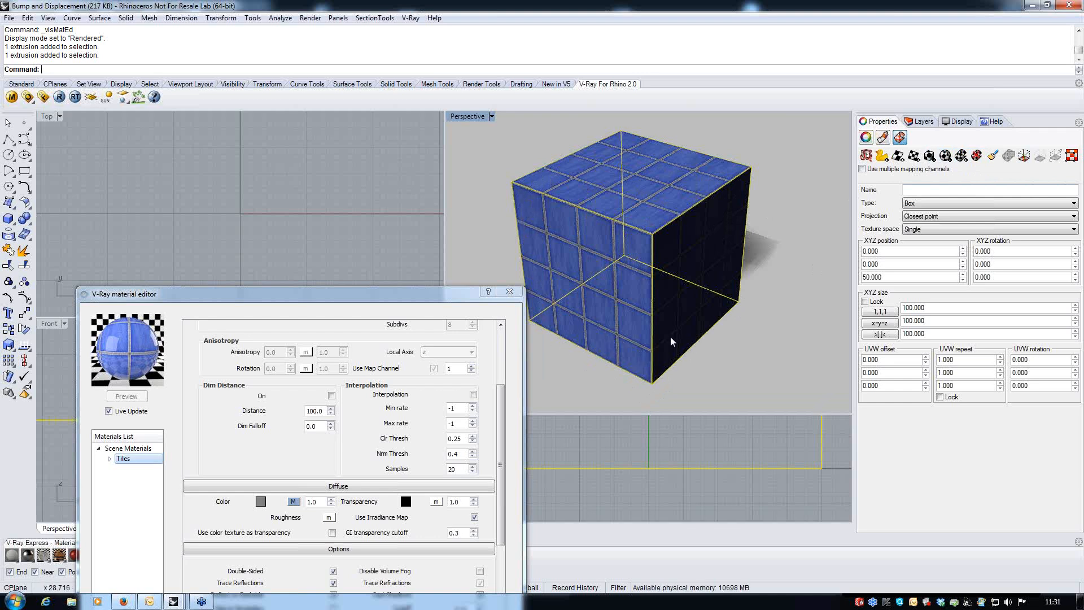
pyautogui.click(1027, 159)
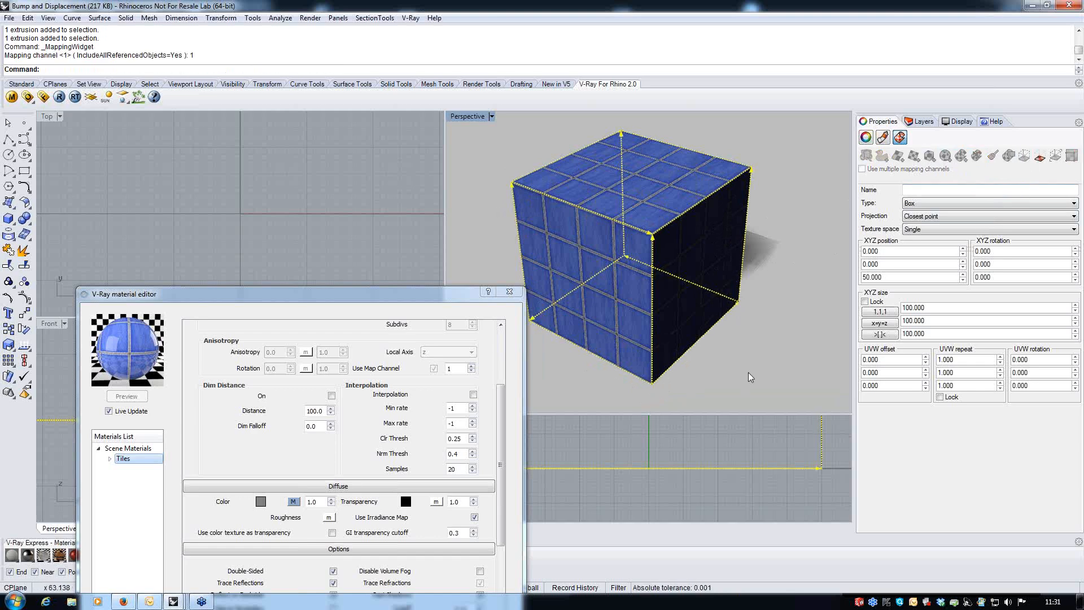
# Scale the mapping widget down from its lower-left corner in the Top view to about 73.5 mm per side.
pyautogui.moveTo(419, 293); pyautogui.dragTo(351, 385)
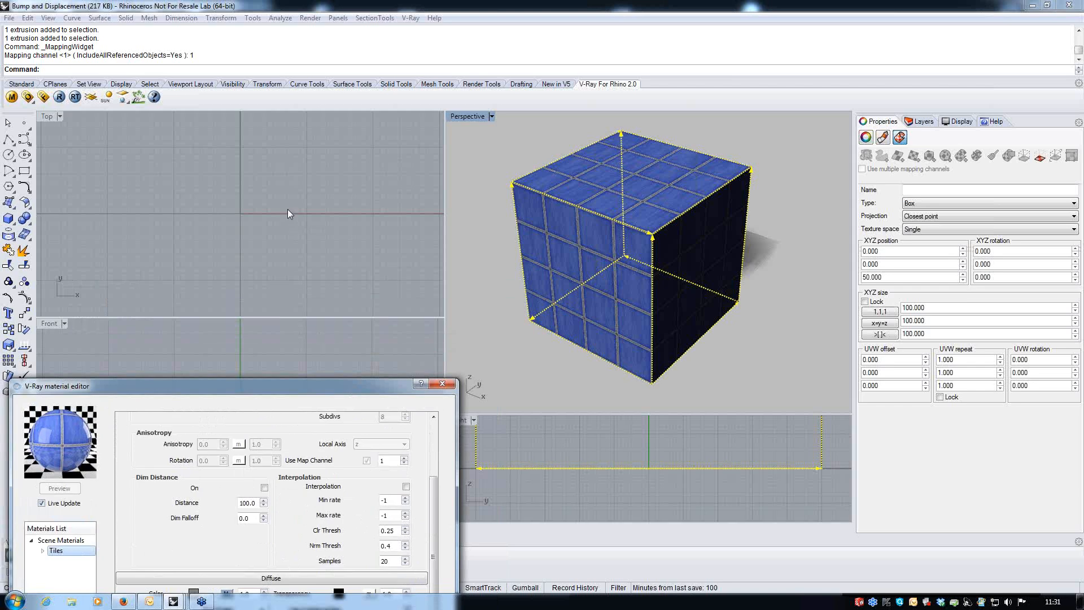
pyautogui.click(344, 241)
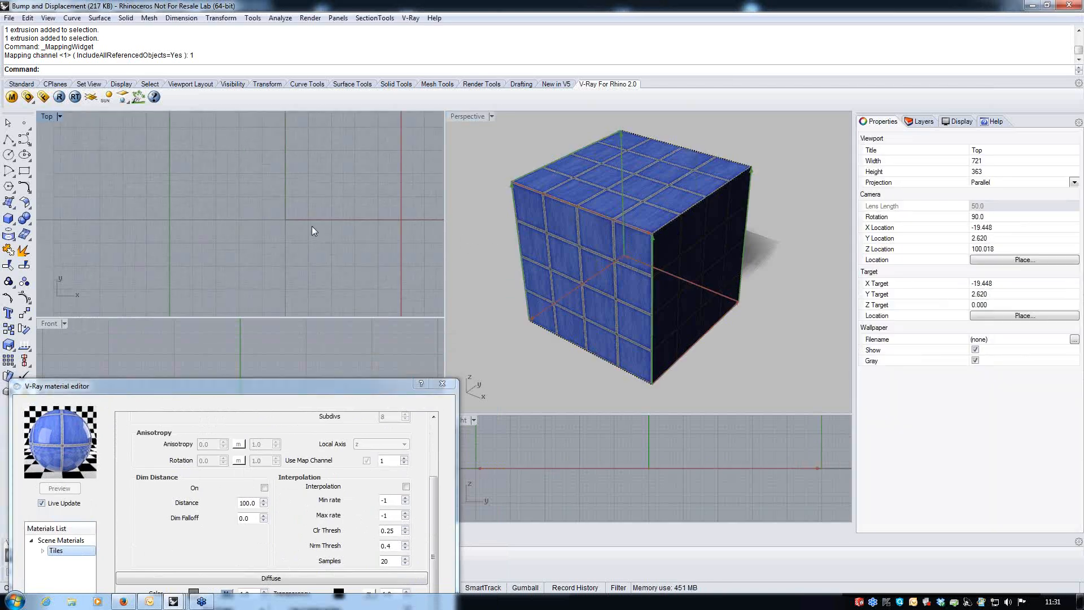
pyautogui.click(334, 258)
pyautogui.click(389, 285)
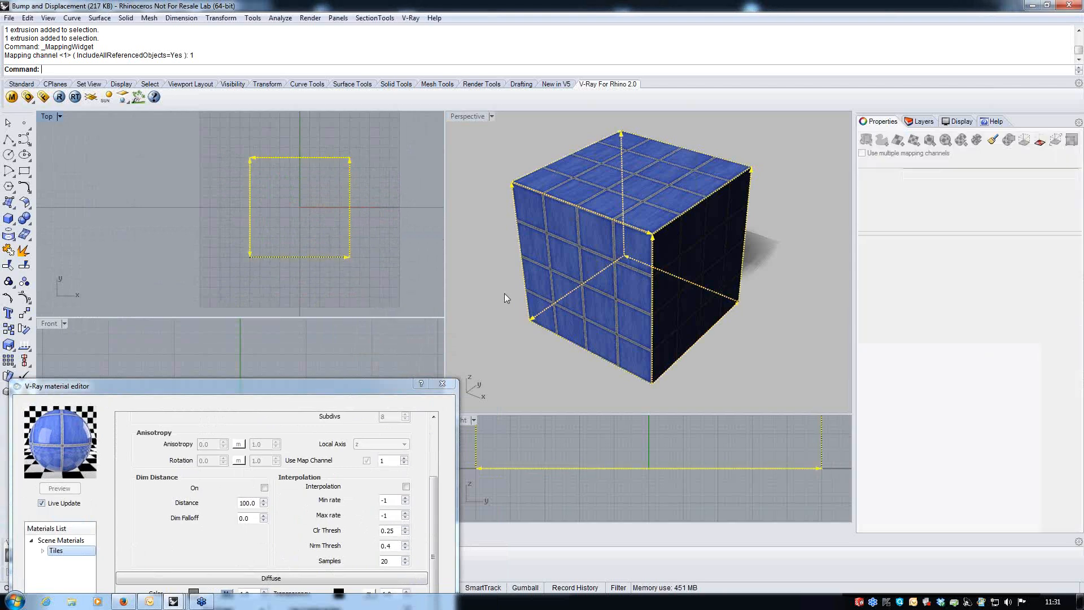
pyautogui.click(220, 18)
pyautogui.moveTo(240, 84)
pyautogui.click(351, 82)
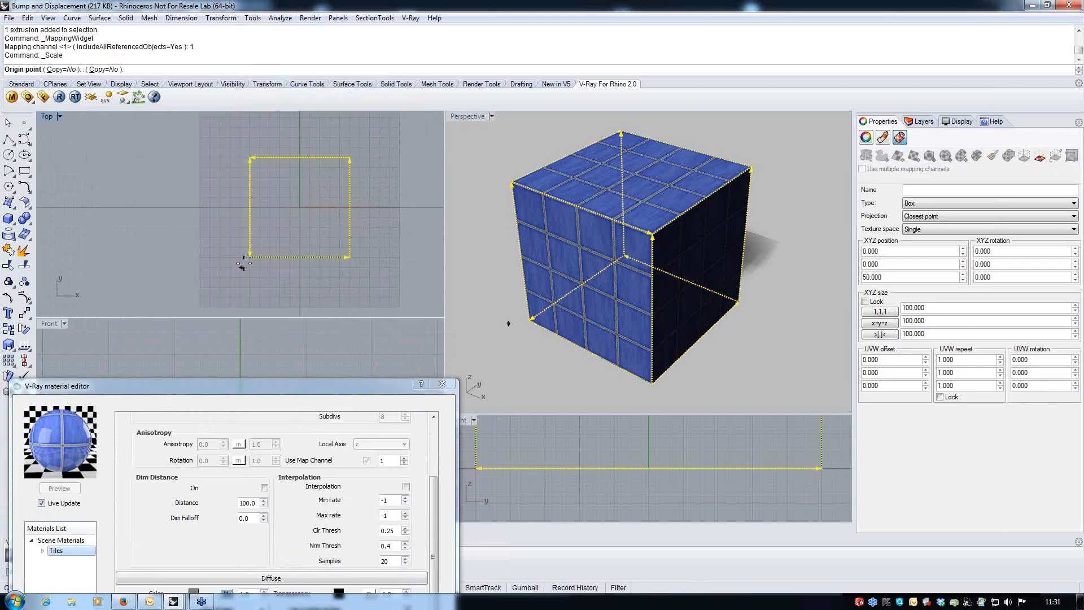
pyautogui.click(250, 257)
pyautogui.click(411, 257)
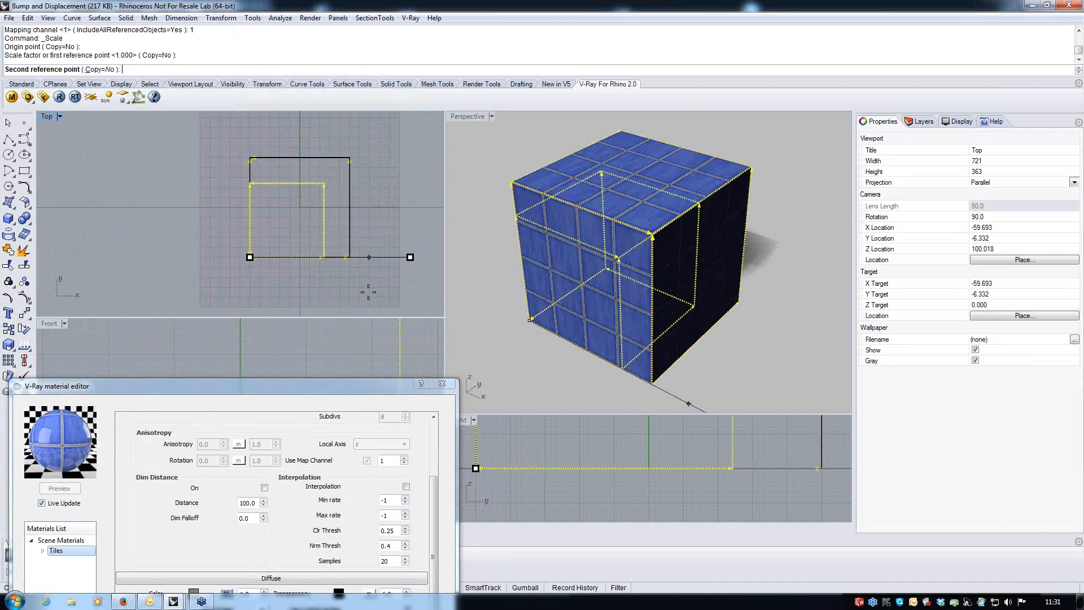
pyautogui.click(368, 292)
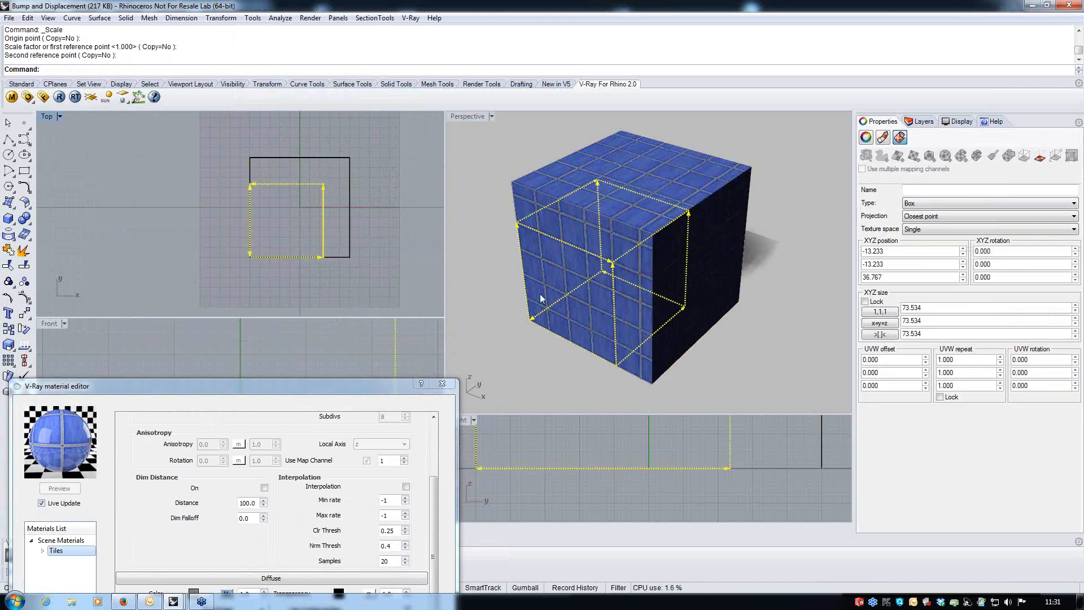
# Rotate the mapping widget about 20 degrees clockwise around its lower-left corner in the Top view.
pyautogui.click(220, 17)
pyautogui.click(236, 59)
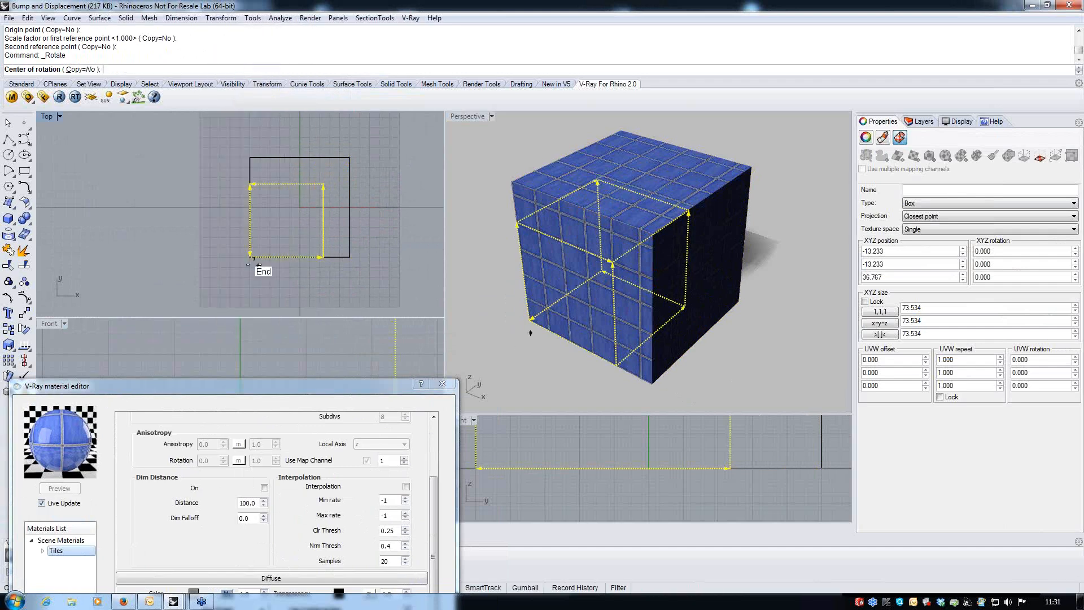
pyautogui.click(251, 259)
pyautogui.click(391, 267)
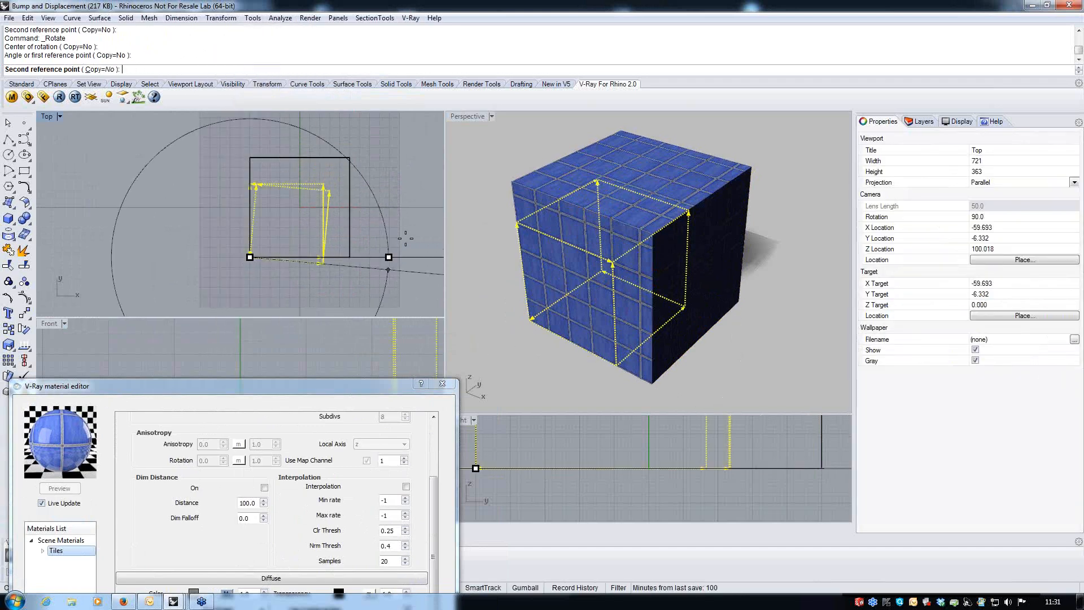
pyautogui.click(405, 213)
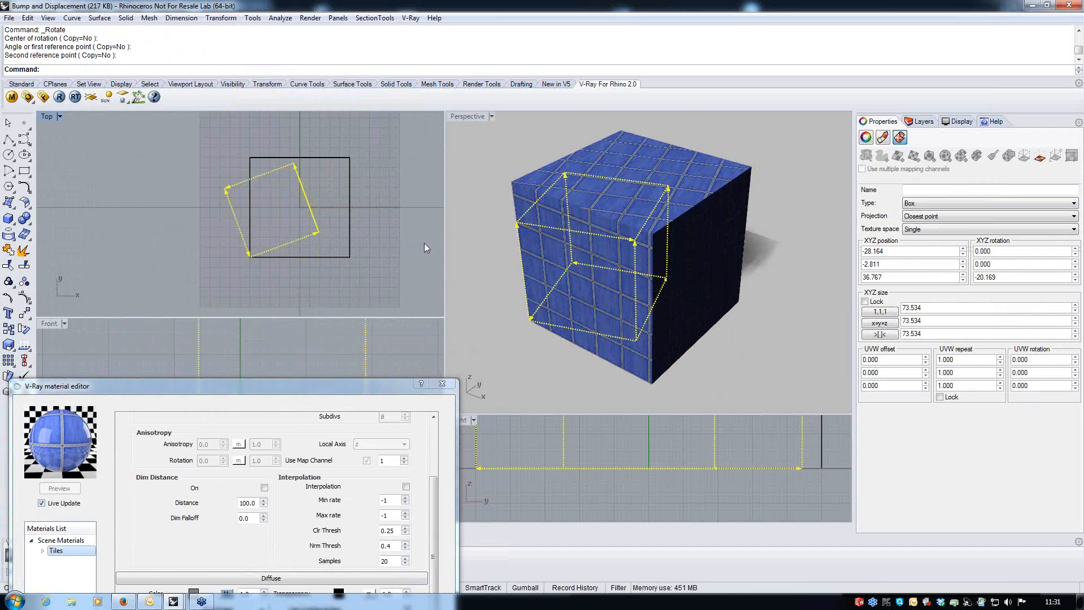
# Undo the mapping widget's rotation and scaling, then select the box.
pyautogui.hotkey('ctrl', 'z')
pyautogui.hotkey('ctrl', 'z')
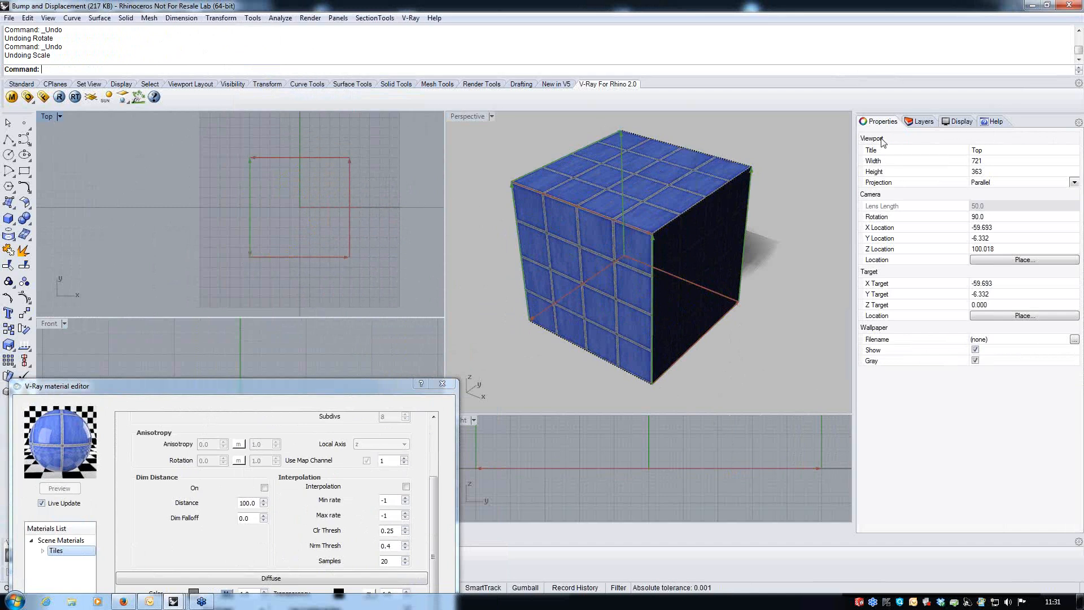
pyautogui.click(645, 205)
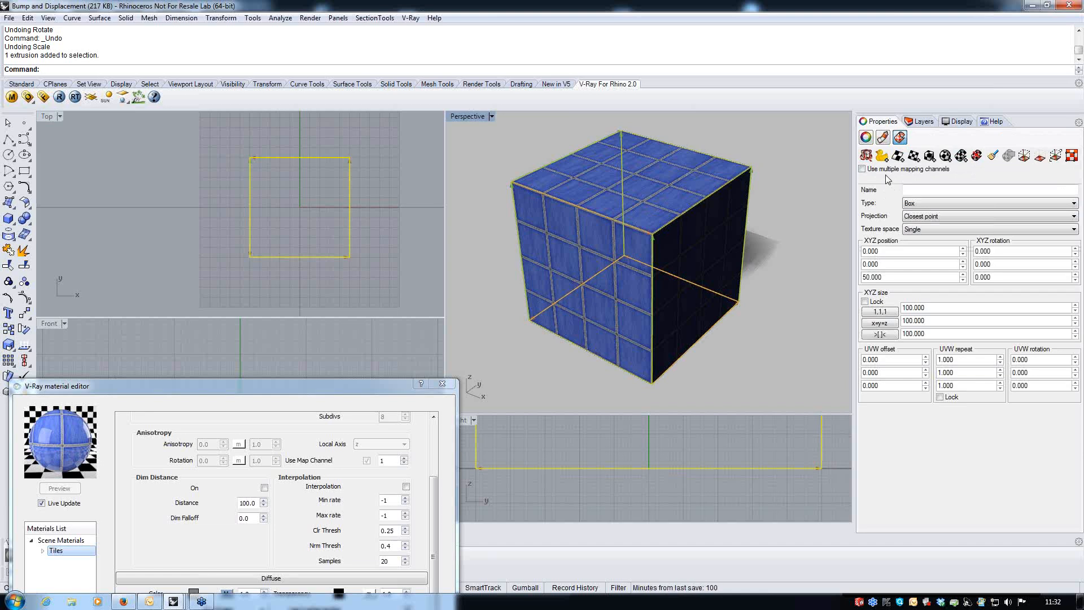
# Close the material editor, deselect the box and render the Perspective view.
pyautogui.click(445, 386)
pyautogui.click(422, 364)
pyautogui.moveTo(643, 365); pyautogui.dragTo(649, 338, button='right')
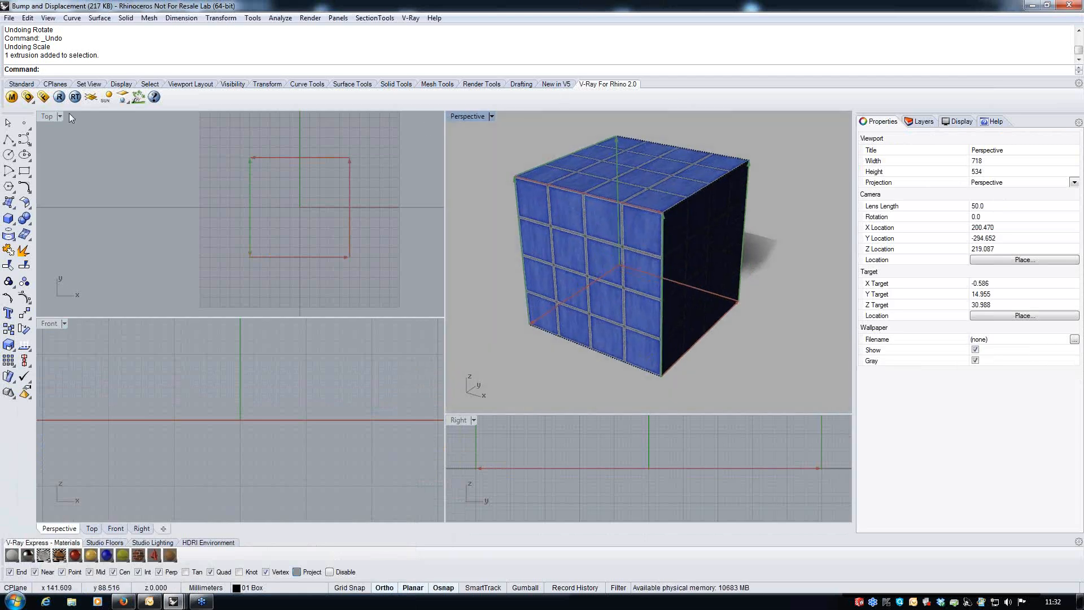
pyautogui.click(60, 97)
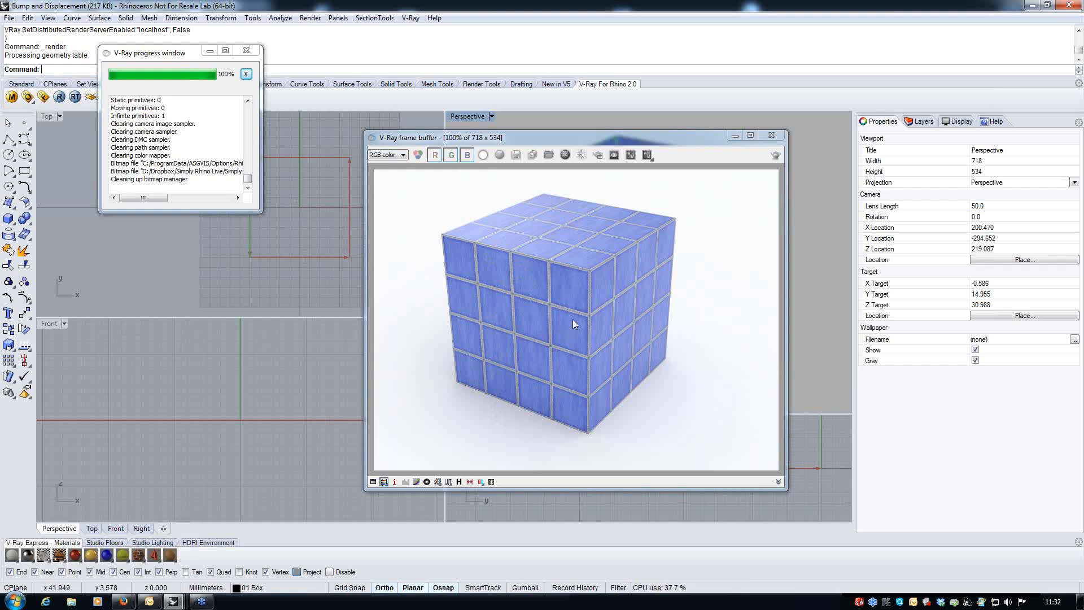
pyautogui.moveTo(607, 141); pyautogui.dragTo(462, 142)
pyautogui.moveTo(381, 138); pyautogui.dragTo(570, 144)
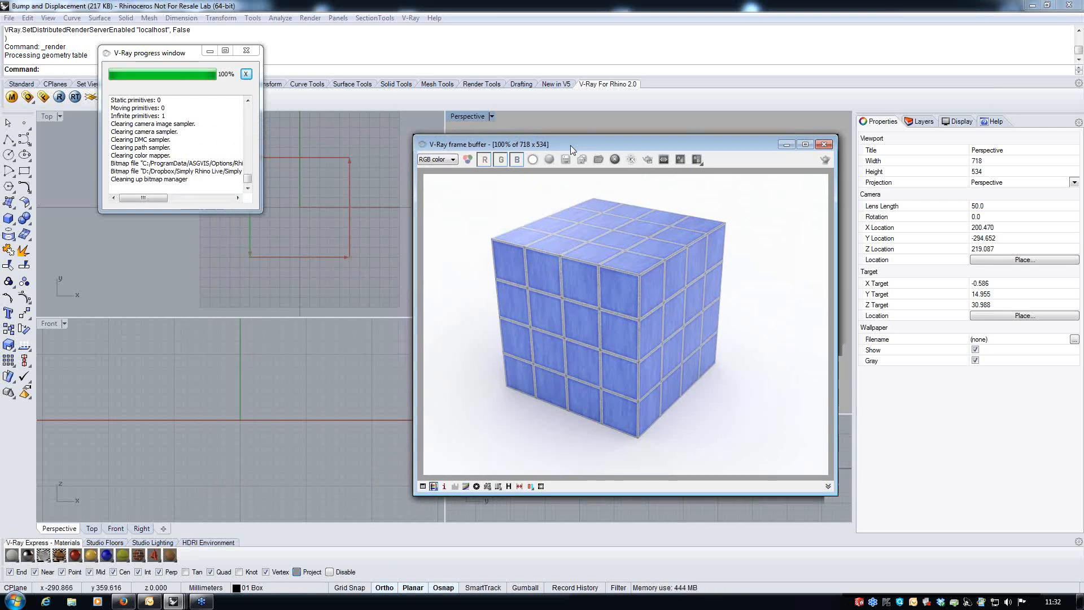
# Reopen the material editor and enable the Bump map for the Tiles material.
pyautogui.click(12, 97)
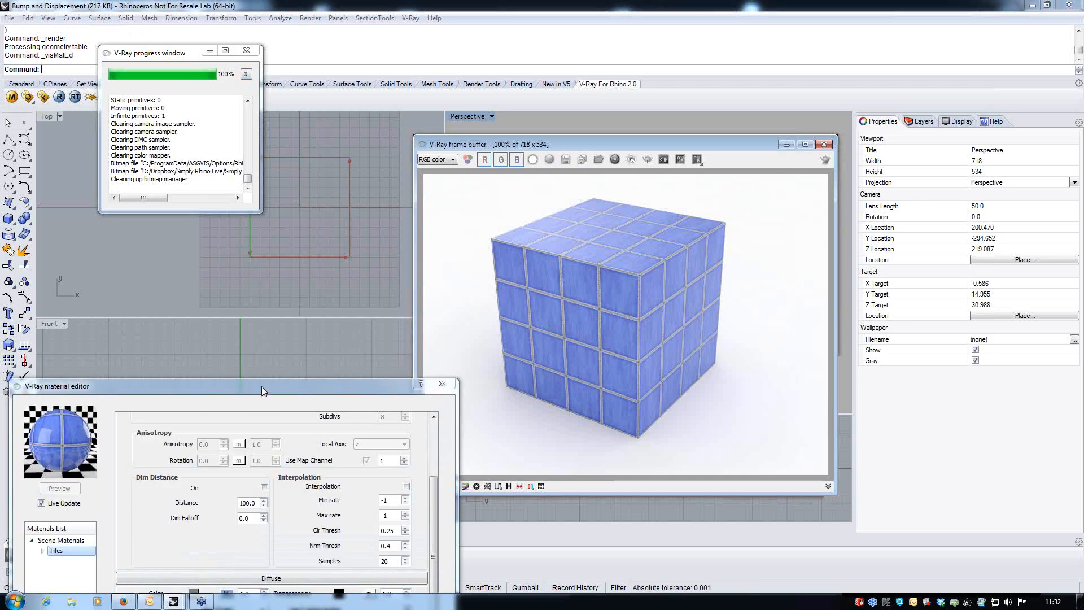
pyautogui.moveTo(262, 386); pyautogui.dragTo(488, 113)
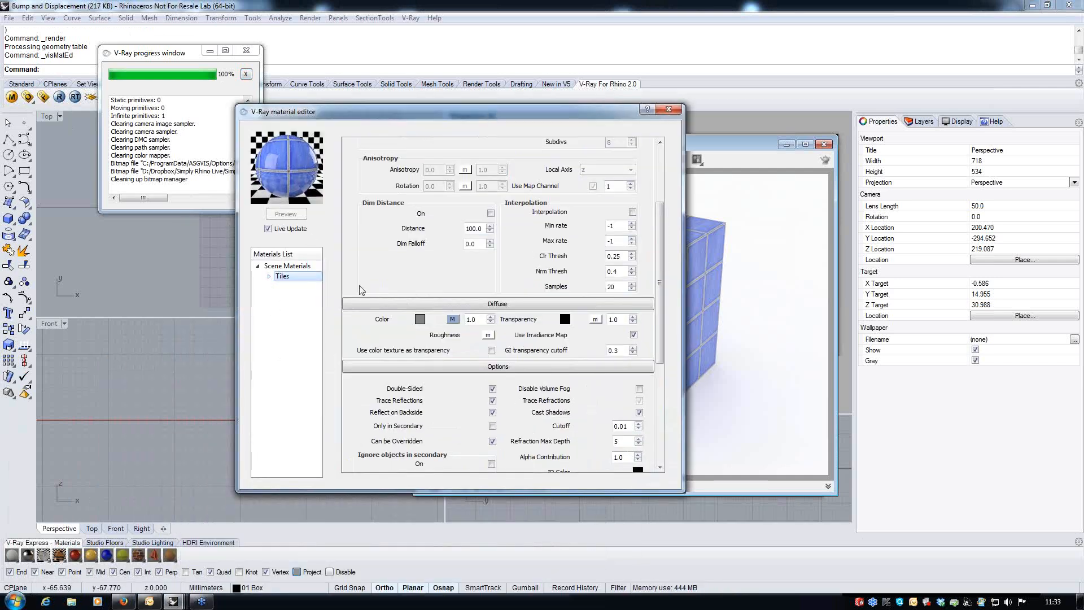
pyautogui.moveTo(661, 223); pyautogui.dragTo(662, 375)
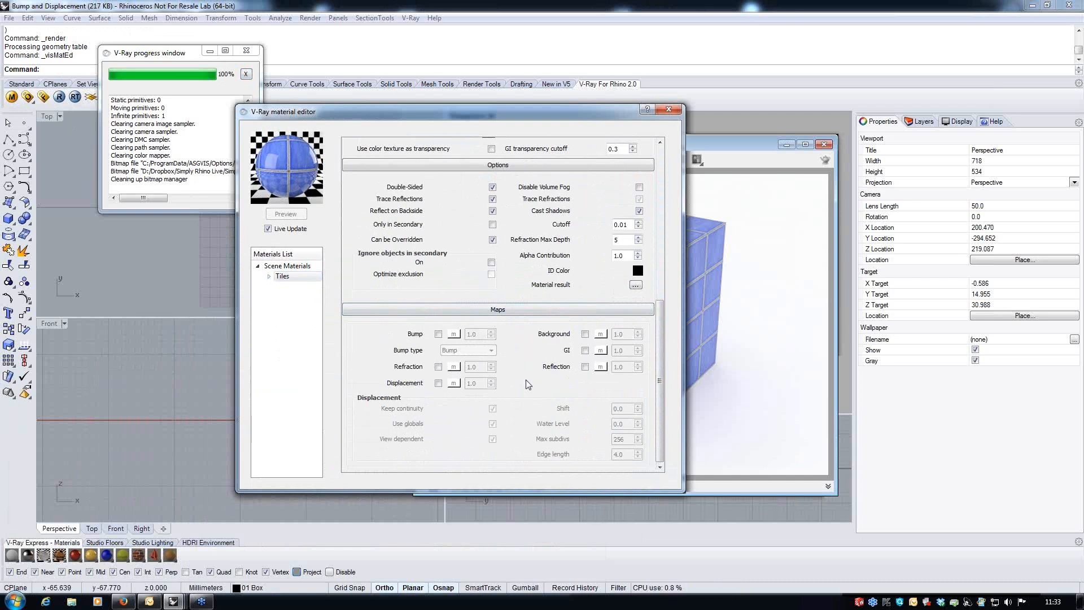
pyautogui.click(438, 334)
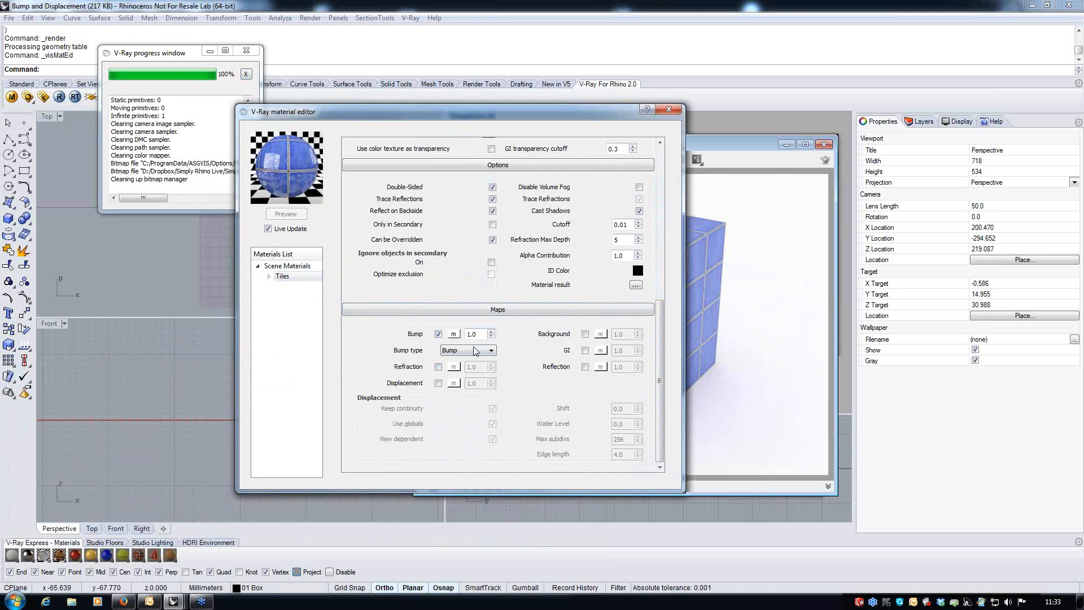
# Assign the tile_bump image to the Bump map as a TexBitmap texture and preview it.
pyautogui.click(454, 334)
pyautogui.click(374, 282)
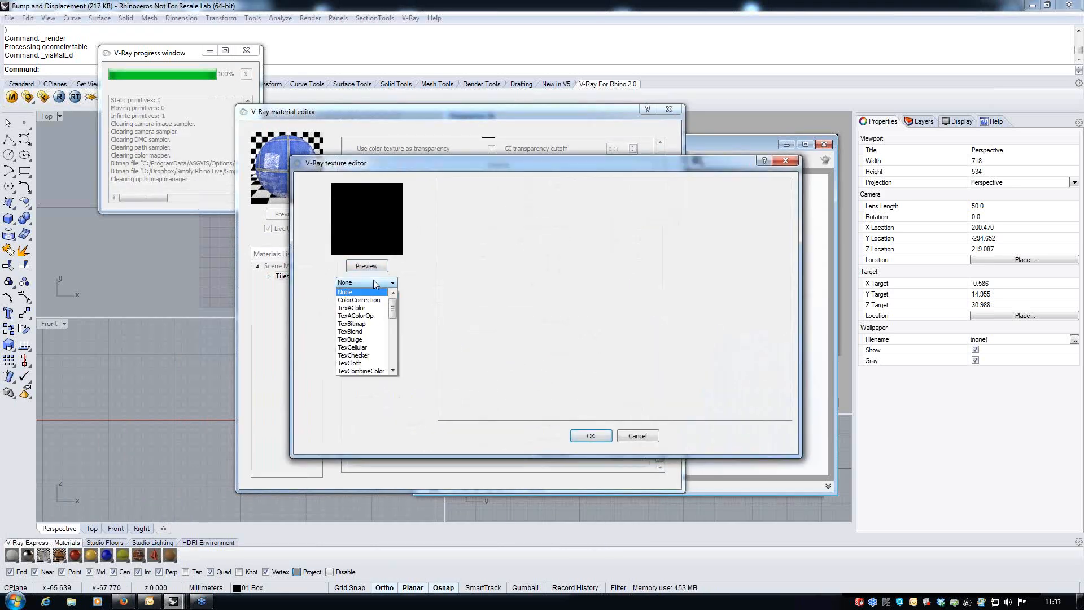
pyautogui.click(375, 325)
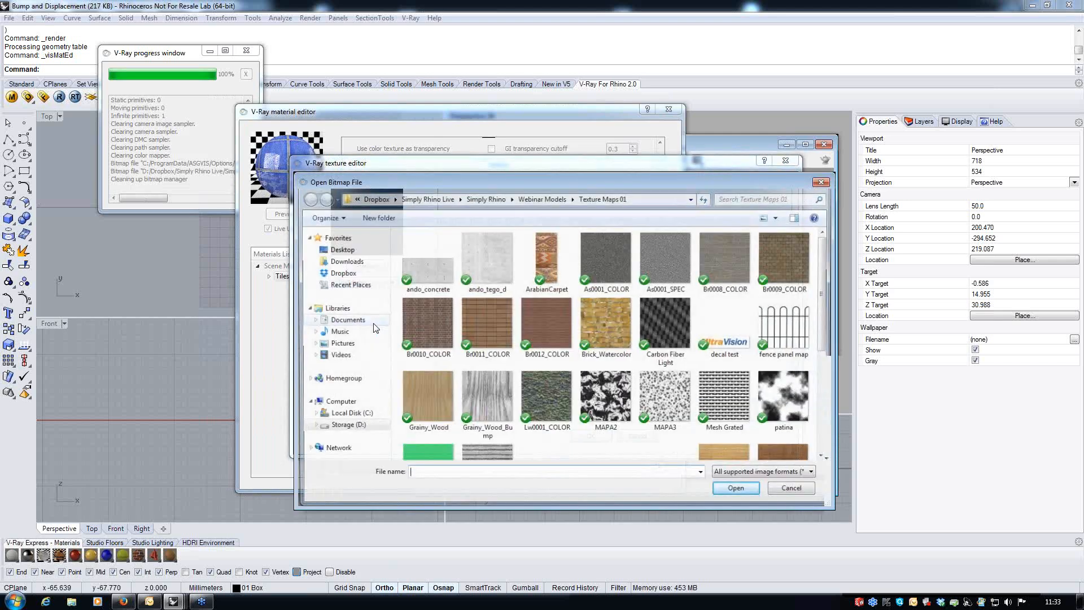
pyautogui.moveTo(824, 253); pyautogui.dragTo(831, 341)
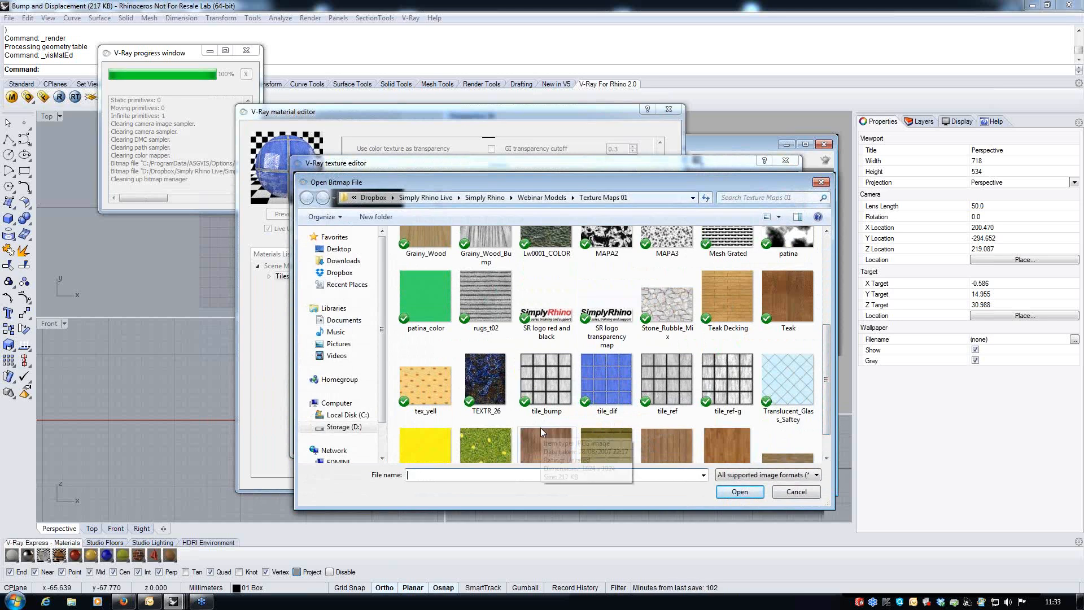
pyautogui.click(551, 393)
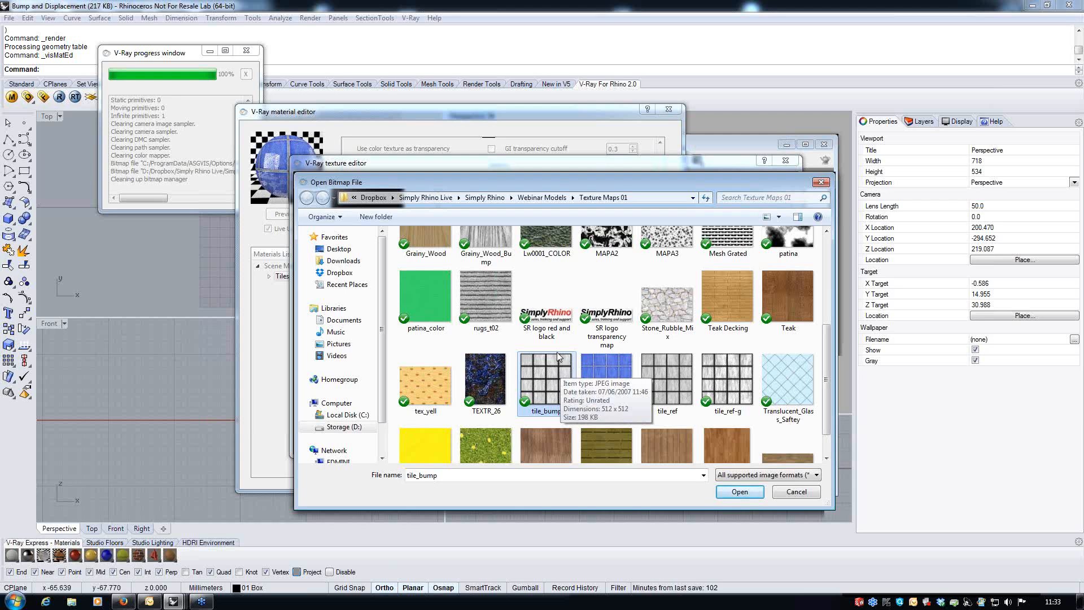
pyautogui.click(736, 493)
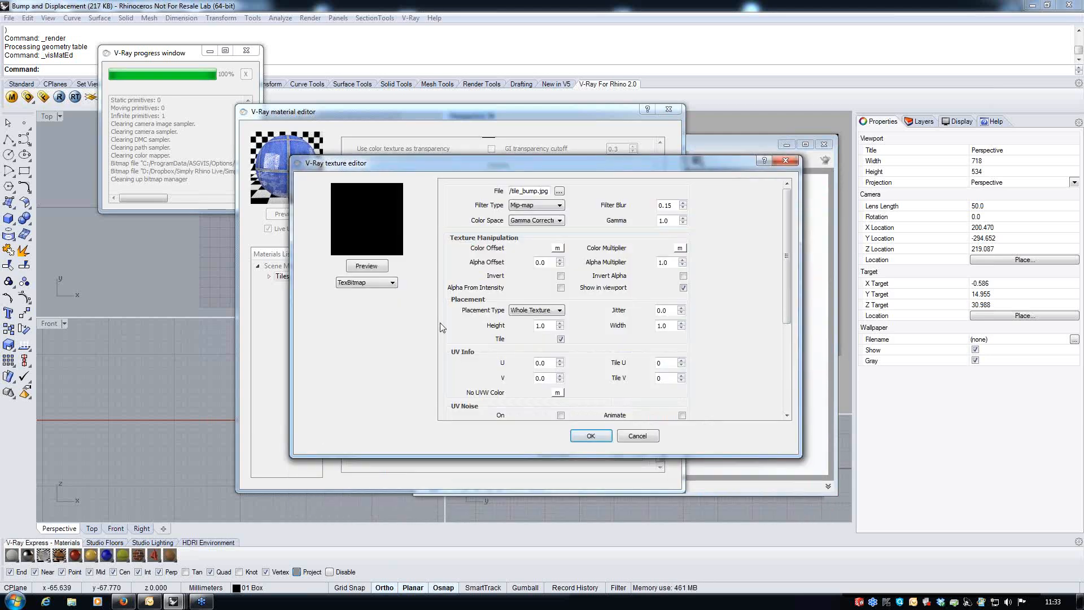
pyautogui.click(383, 269)
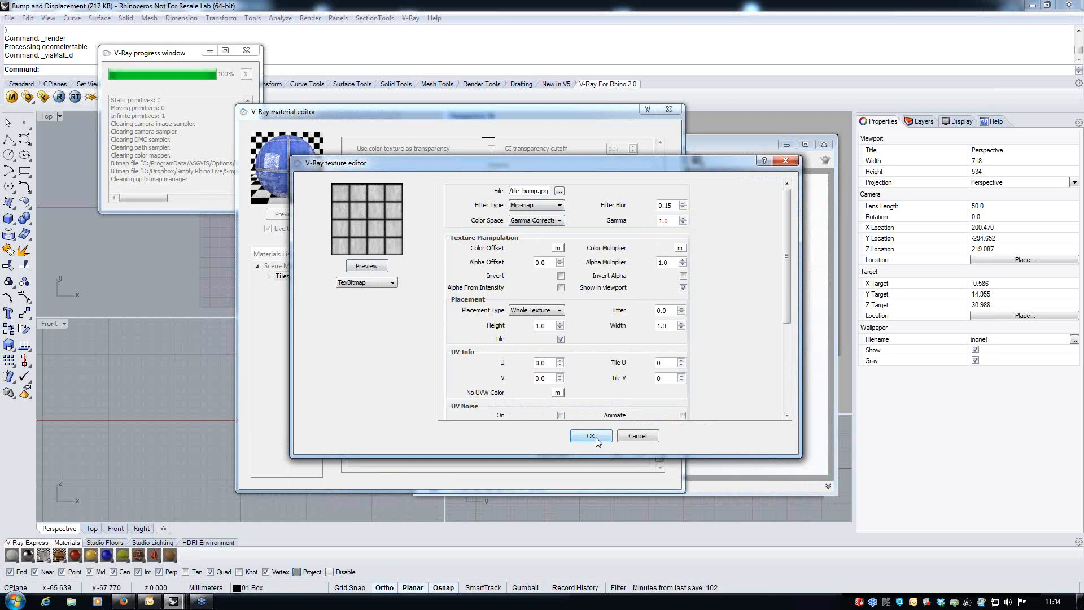
pyautogui.moveTo(788, 243); pyautogui.dragTo(589, 334)
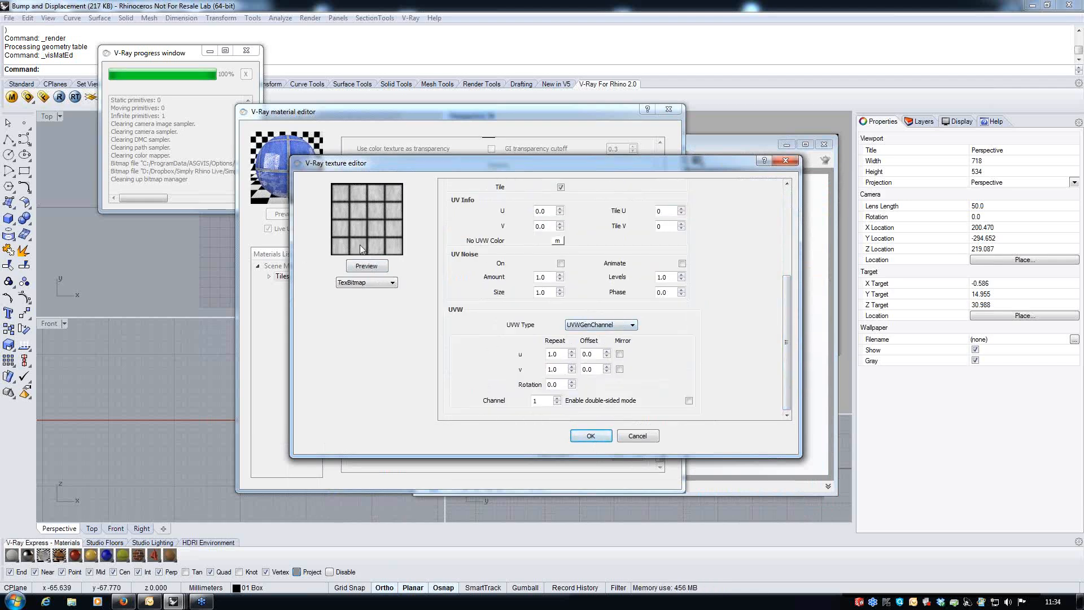
pyautogui.click(597, 439)
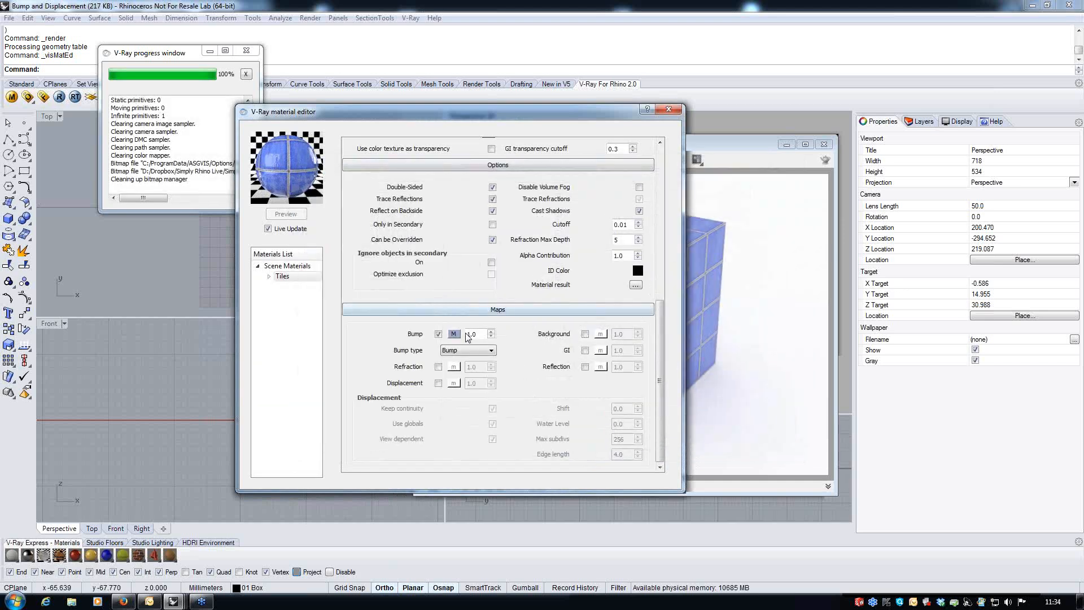
# Set the Bump amount to 2.5 and move the material editor clear of the rendered image.
pyautogui.moveTo(480, 334); pyautogui.dragTo(462, 352)
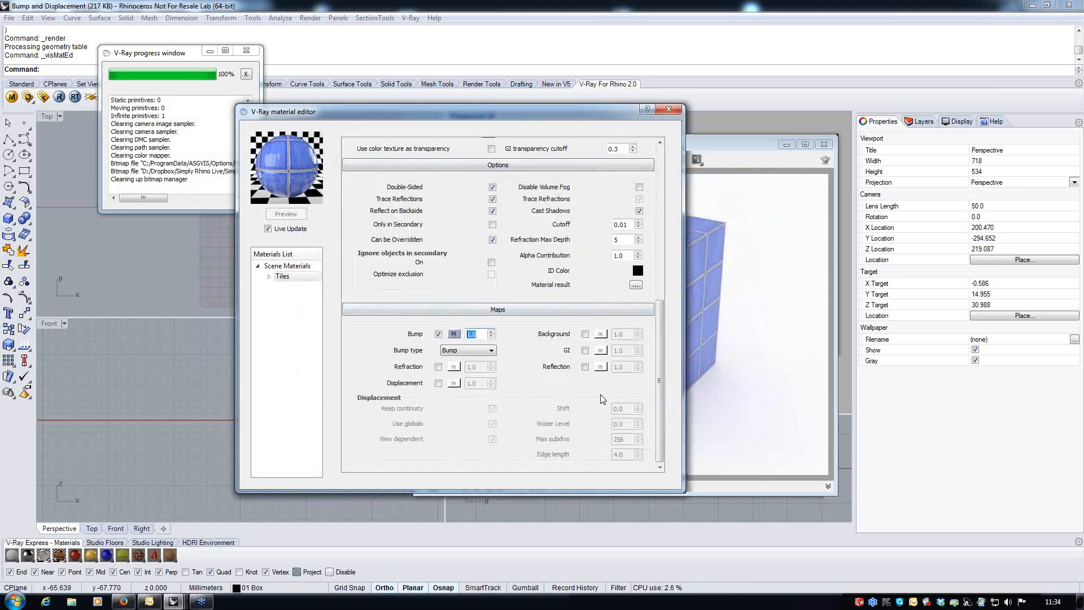
pyautogui.write('2.5')
pyautogui.moveTo(612, 113); pyautogui.dragTo(351, 207)
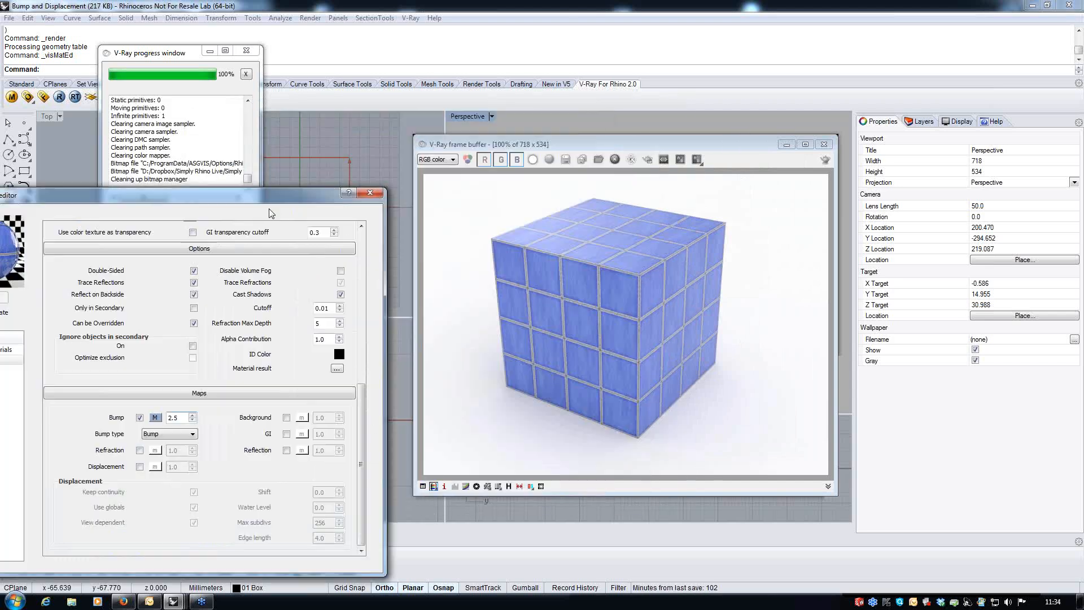
# Render the Perspective view again and inspect the bump effect on the box up close.
pyautogui.click(579, 148)
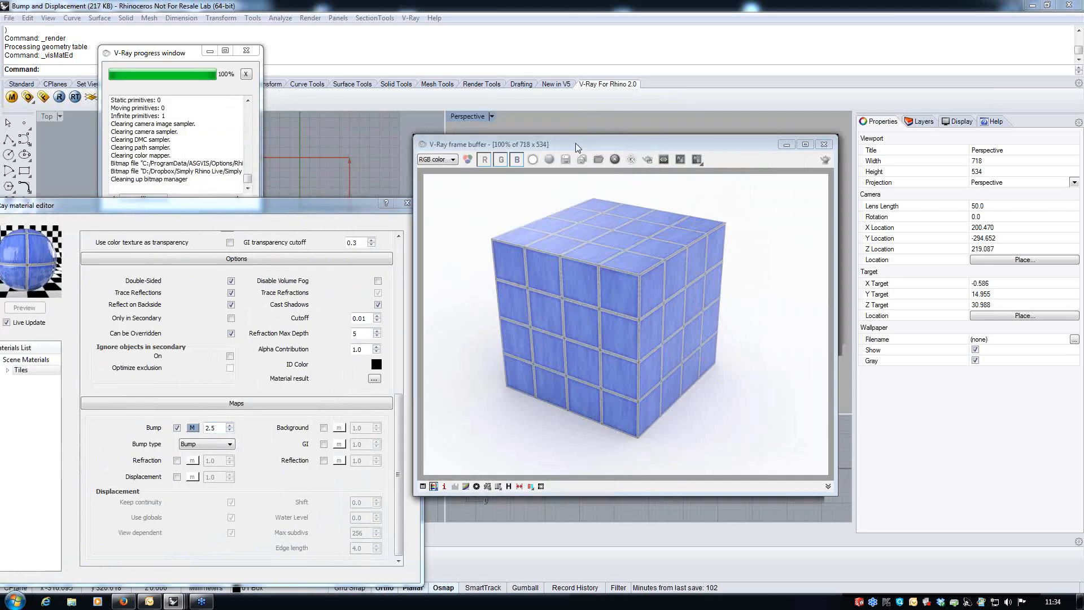
pyautogui.click(59, 97)
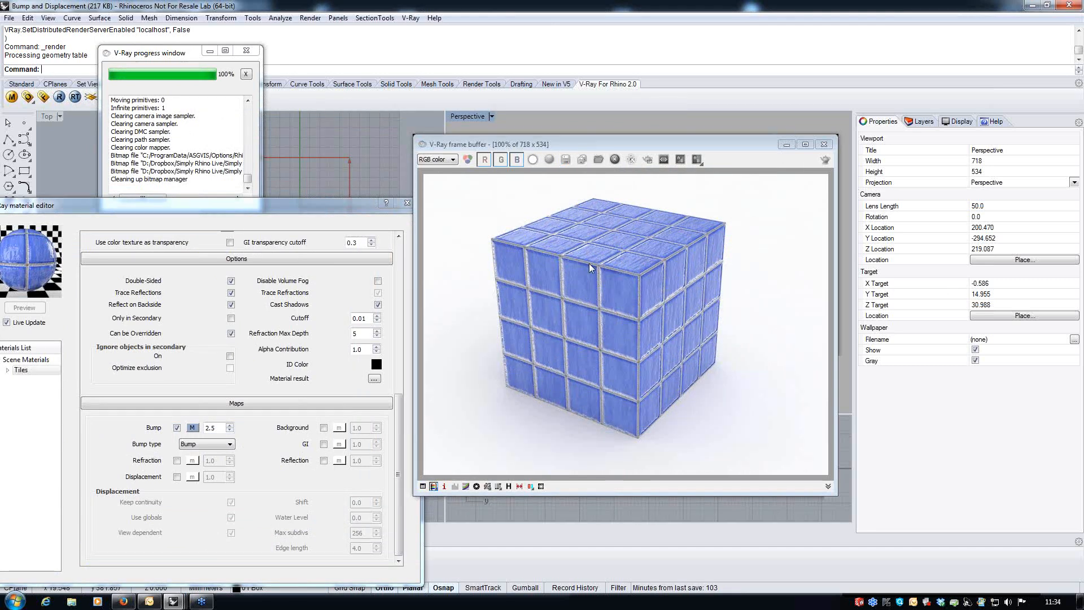
pyautogui.click(705, 204)
pyautogui.scroll(2, 700, 204)
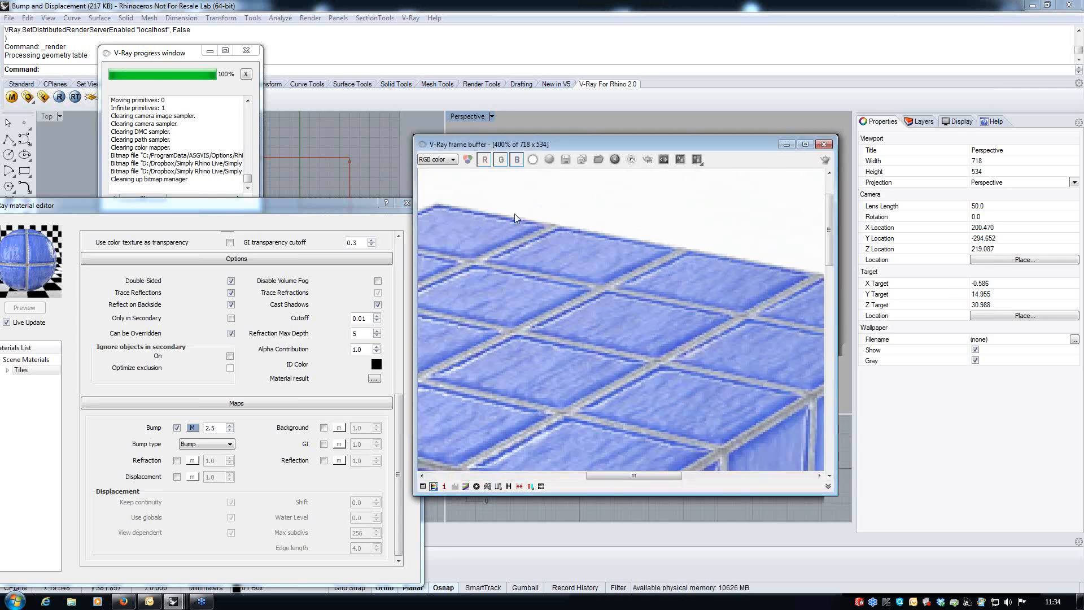
pyautogui.scroll(-3, 675, 255)
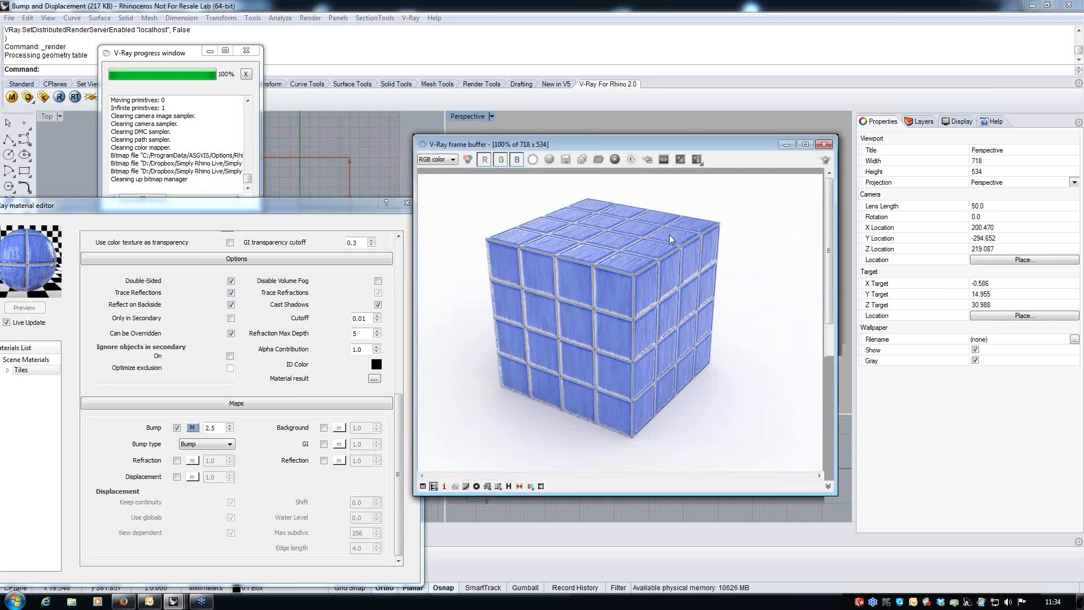
pyautogui.scroll(1, 634, 297)
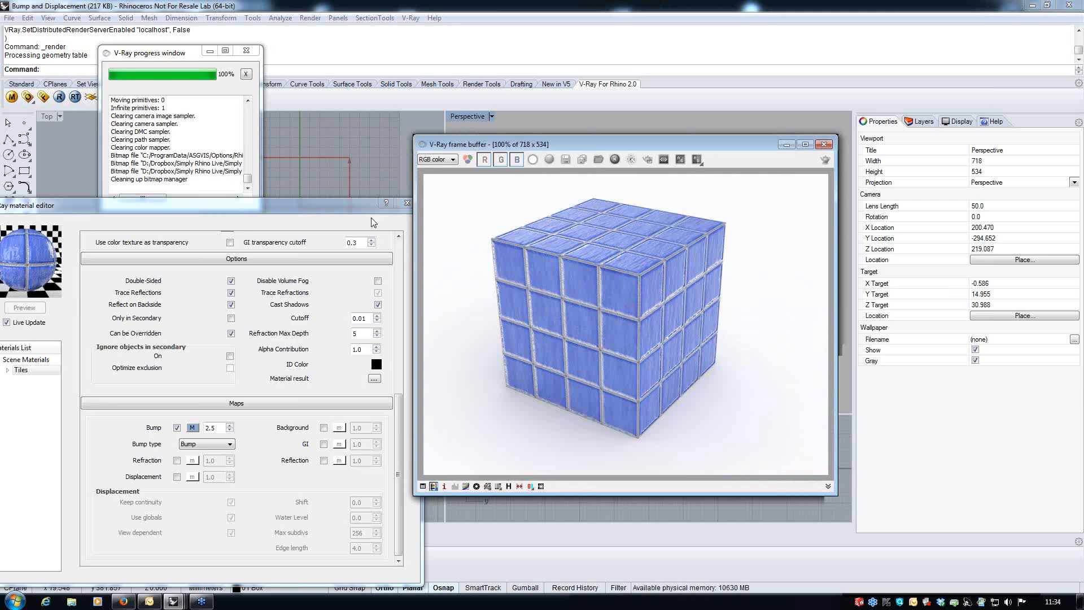
# Disable the Tiles material's Bump map and enable its Displacement map instead.
pyautogui.moveTo(341, 205); pyautogui.dragTo(395, 124)
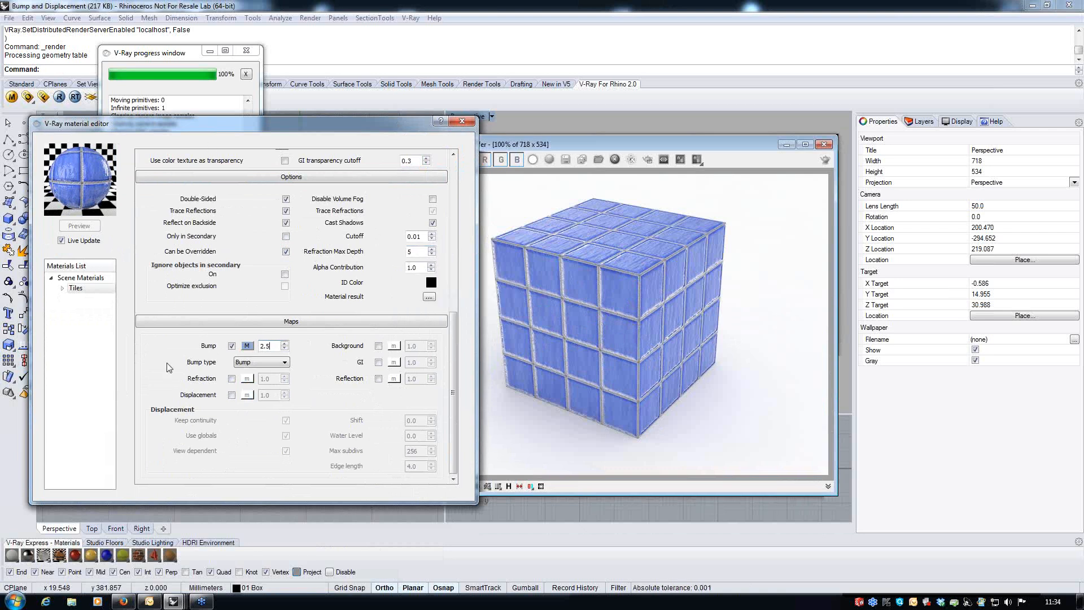
pyautogui.click(232, 346)
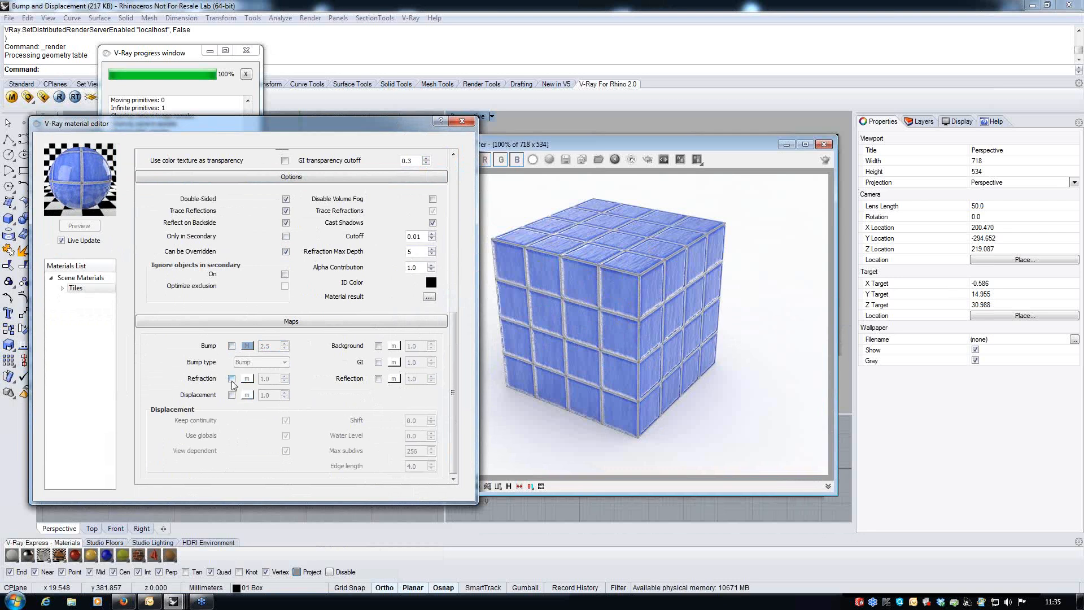
pyautogui.click(232, 395)
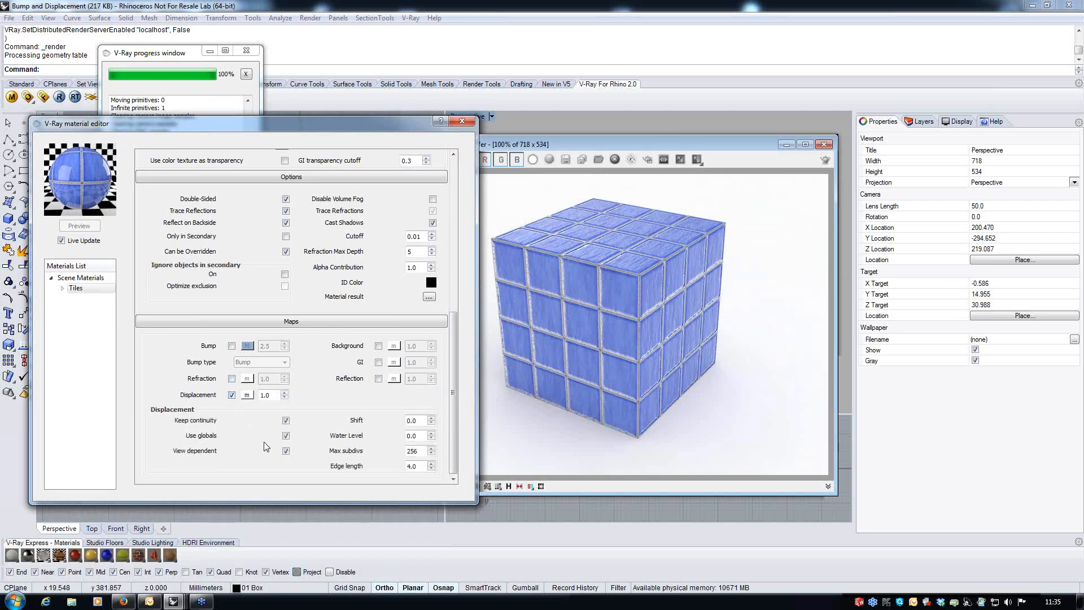
# Assign the tile_bump image to the Displacement map as a TexBitmap texture and preview it.
pyautogui.click(247, 394)
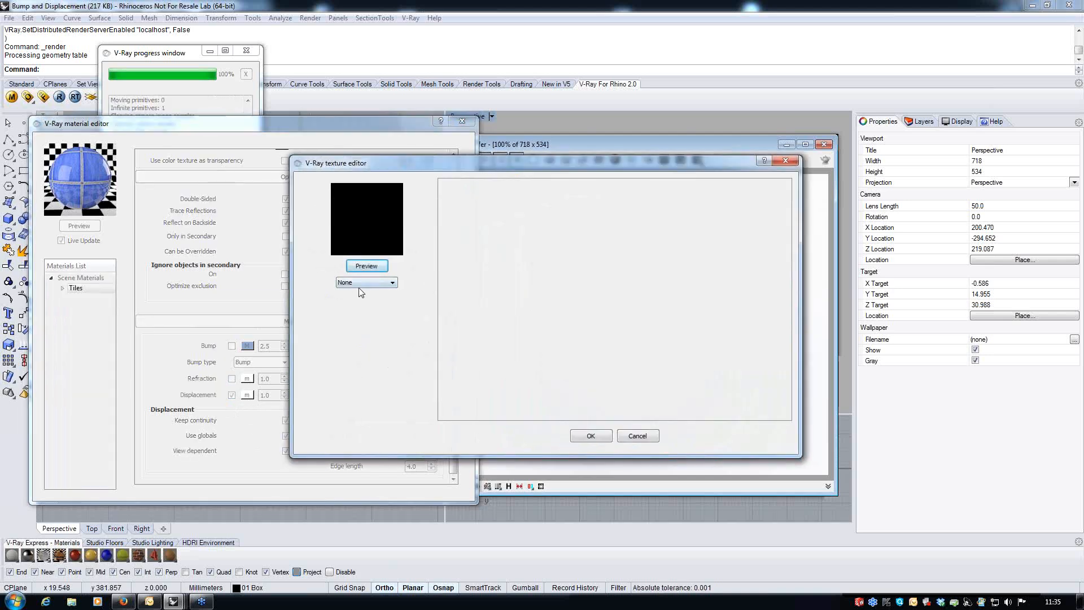
pyautogui.click(362, 283)
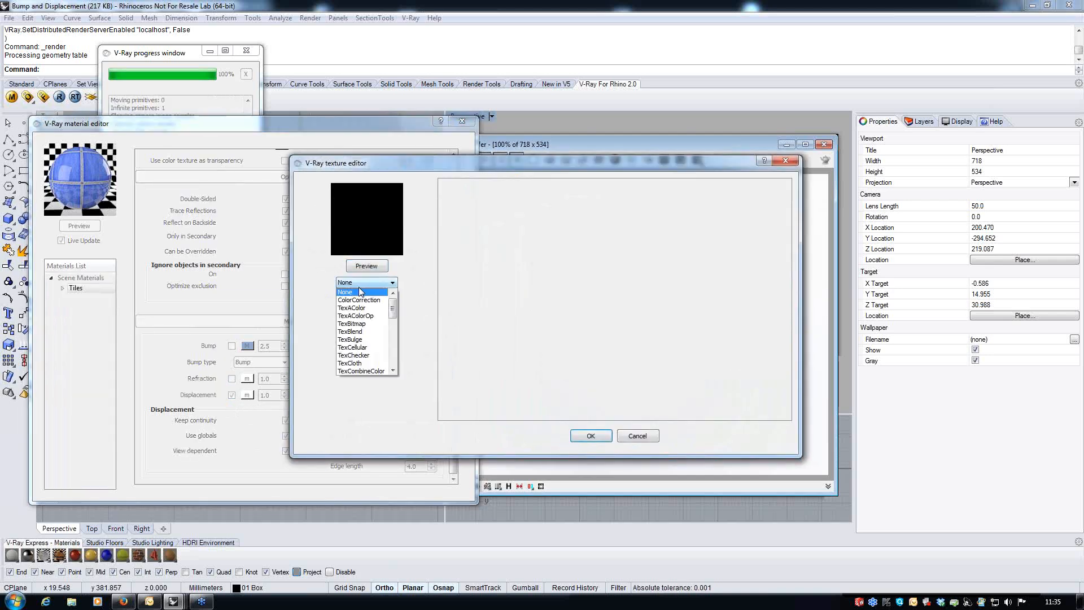
pyautogui.click(365, 323)
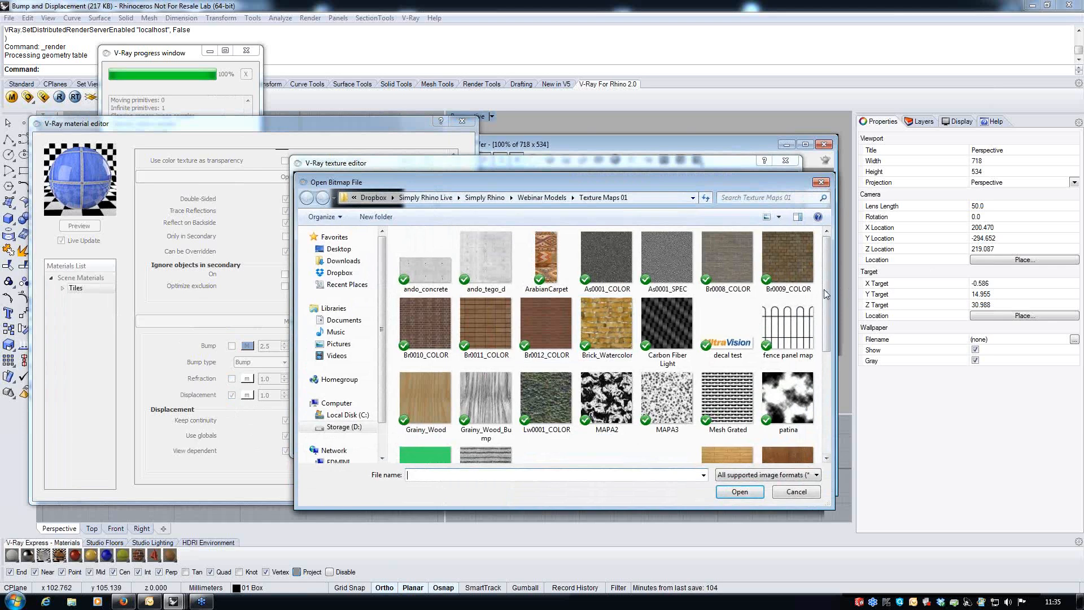
pyautogui.moveTo(828, 288); pyautogui.dragTo(828, 351)
pyautogui.doubleClick(570, 454)
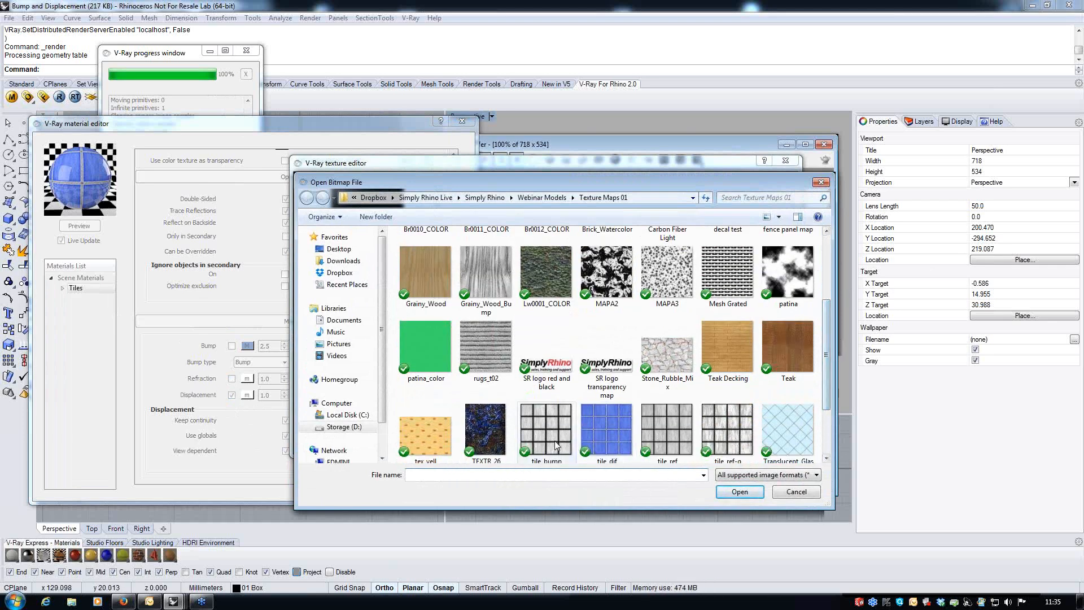
pyautogui.click(354, 266)
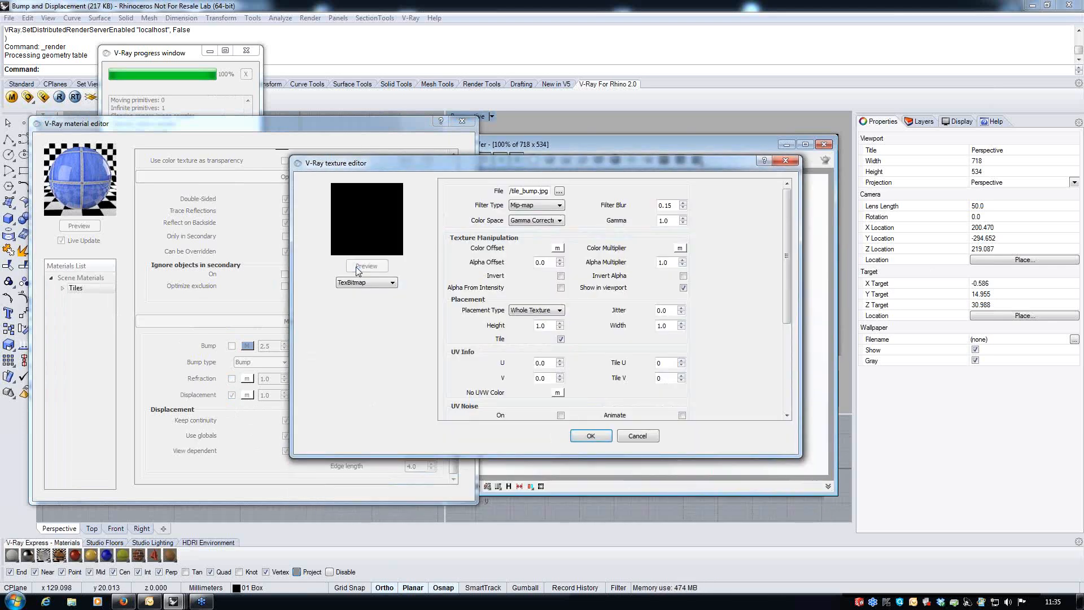
pyautogui.click(591, 436)
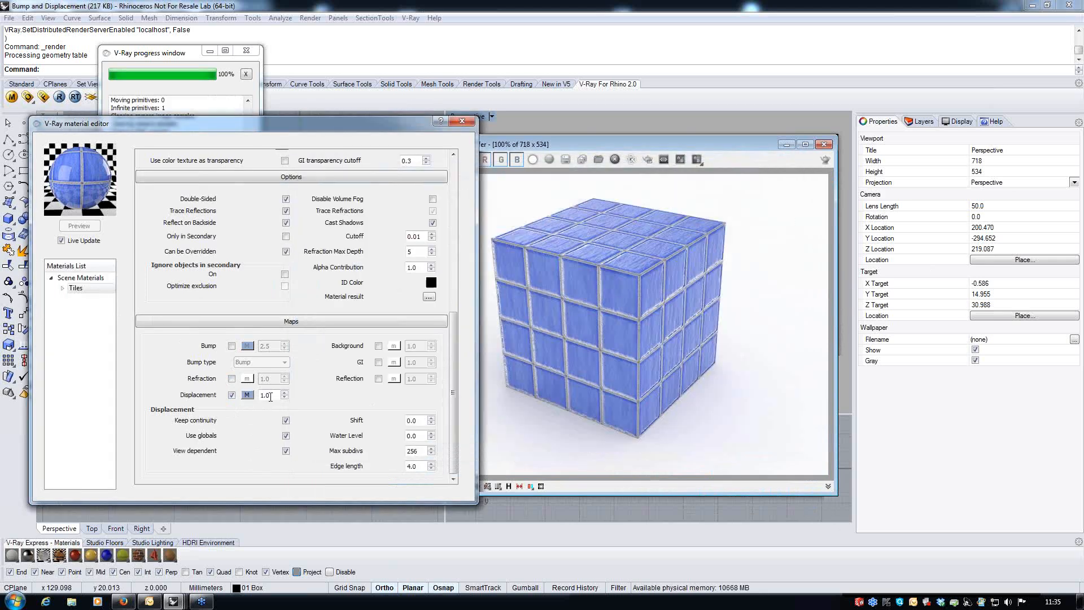
# Set the Tiles material's Displacement amount to 2.5 and close the material editor.
pyautogui.doubleClick(266, 395)
pyautogui.write('2')
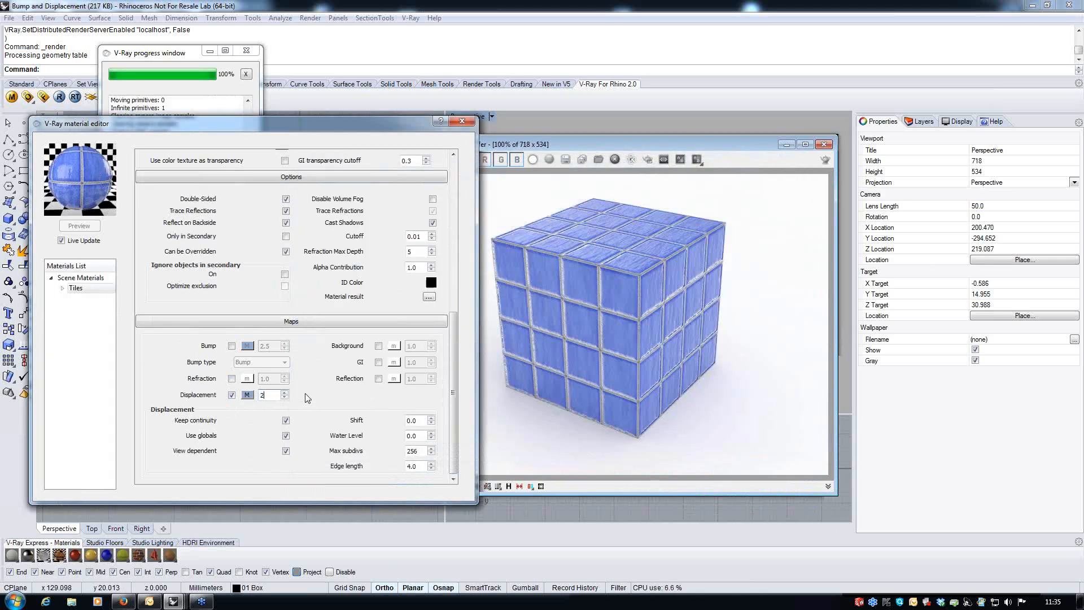
pyautogui.write('.5')
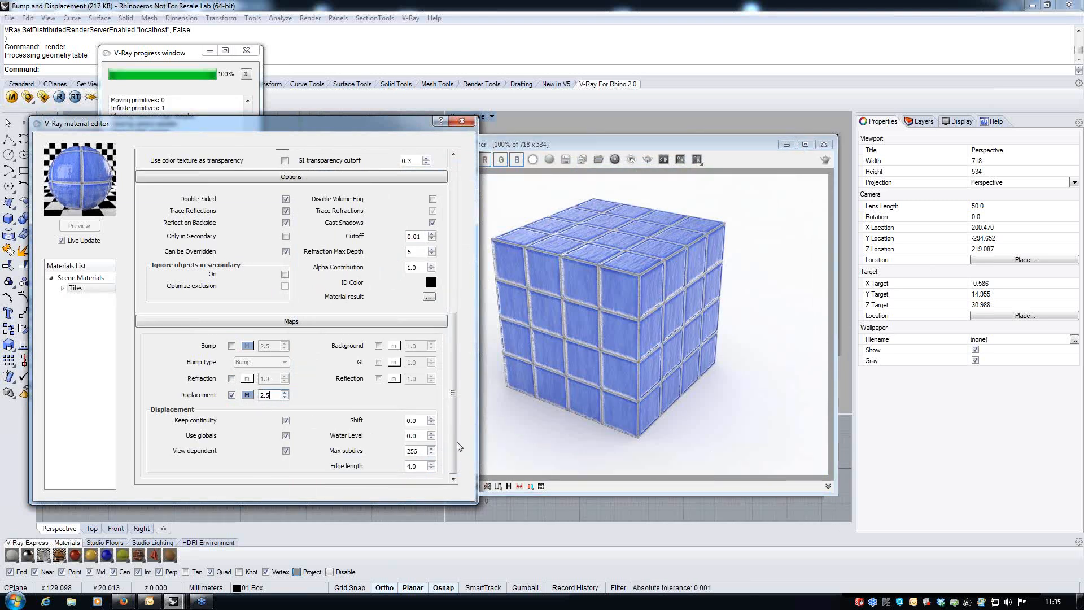
pyautogui.click(462, 122)
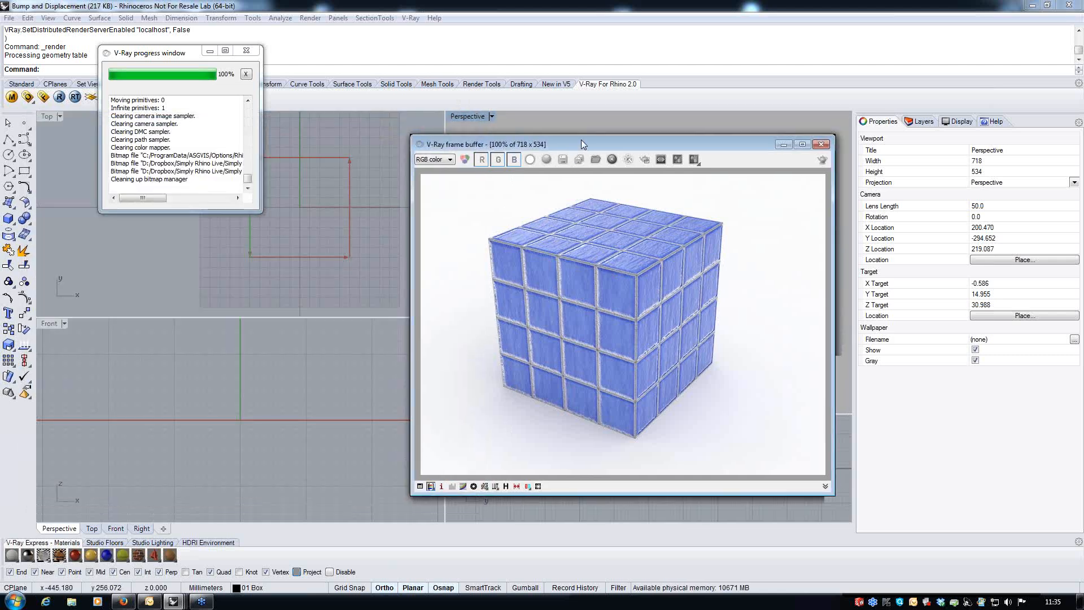
# Render the Perspective view with displacement and inspect the box's tile edges up close.
pyautogui.moveTo(581, 140); pyautogui.dragTo(500, 157)
pyautogui.click(58, 97)
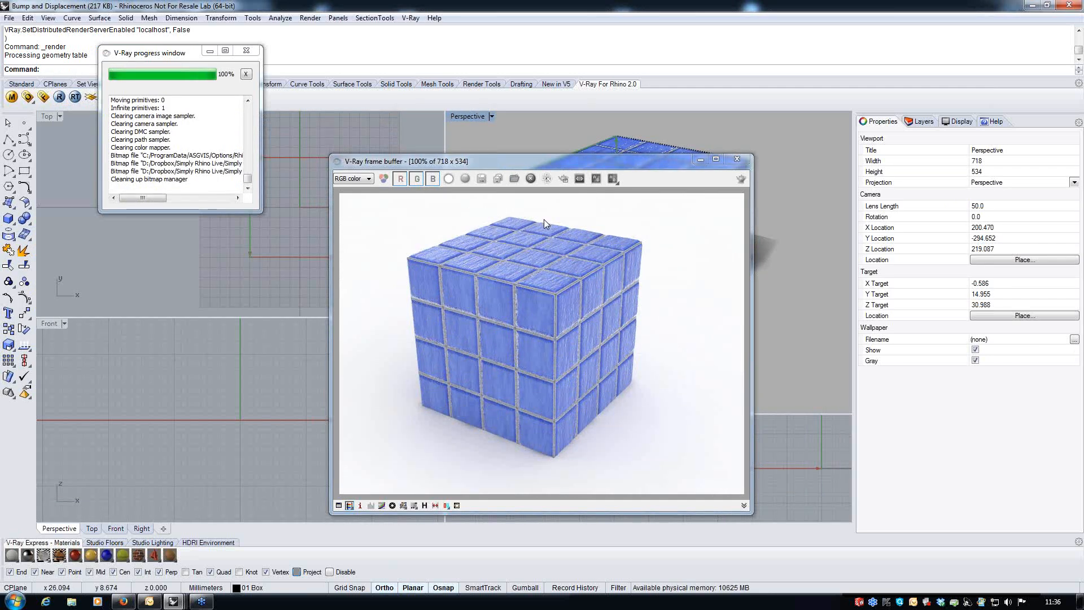
pyautogui.scroll(1, 566, 226)
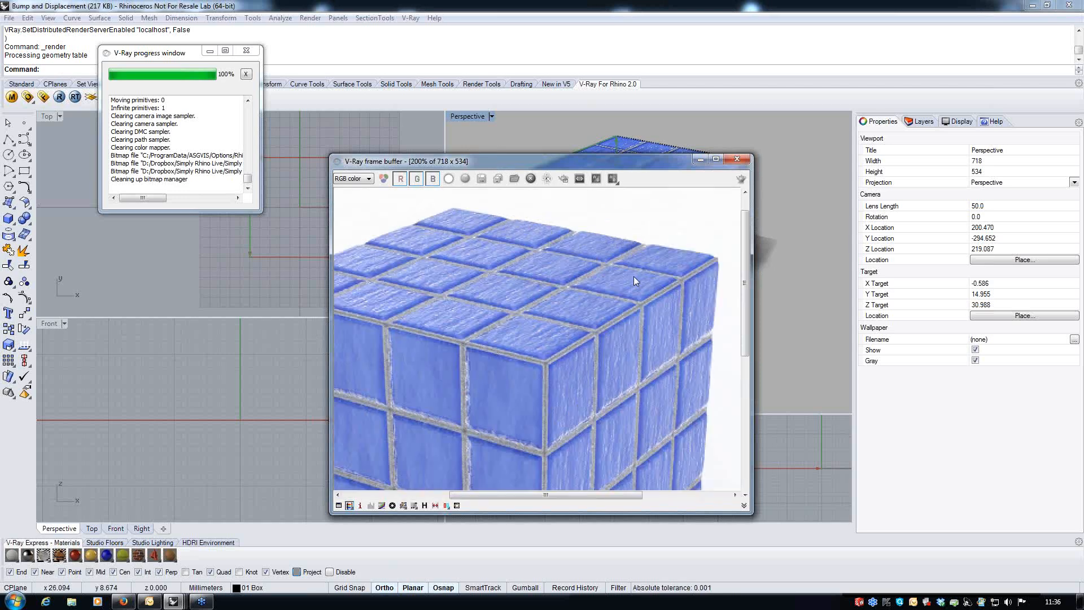
pyautogui.scroll(-1, 633, 278)
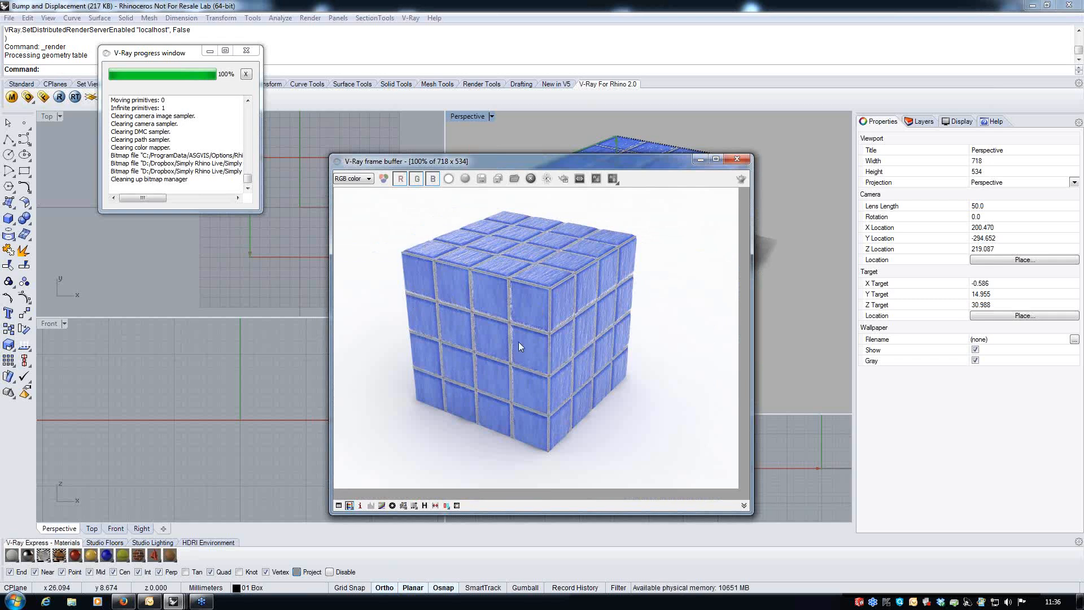
pyautogui.moveTo(627, 169); pyautogui.dragTo(676, 160)
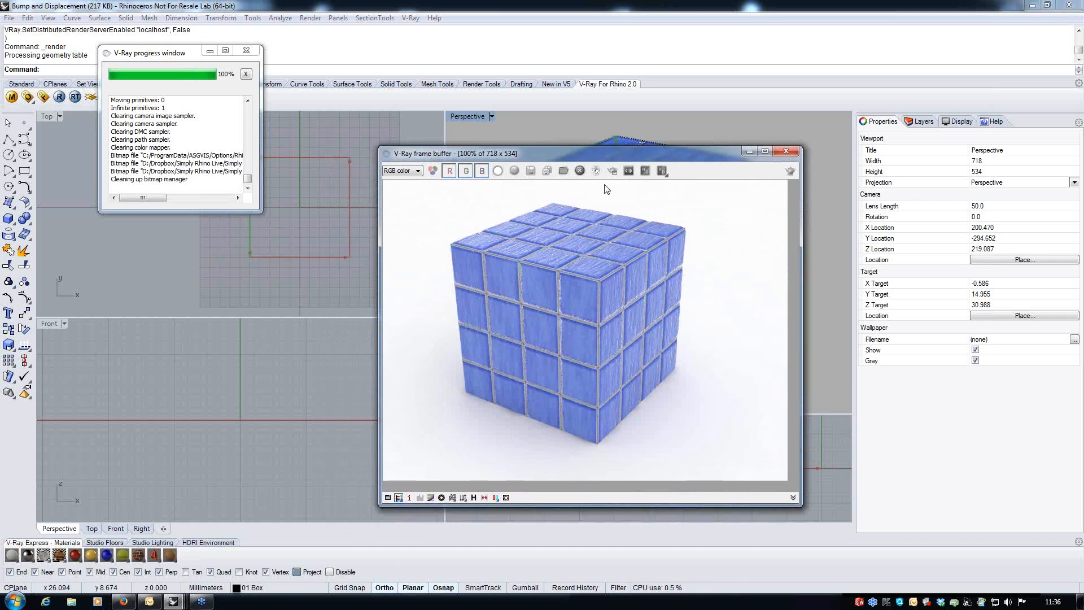
# Set the Tiles material's Displacement amount to 5 and render the Perspective view again, closing the frame buffer when done.
pyautogui.click(28, 97)
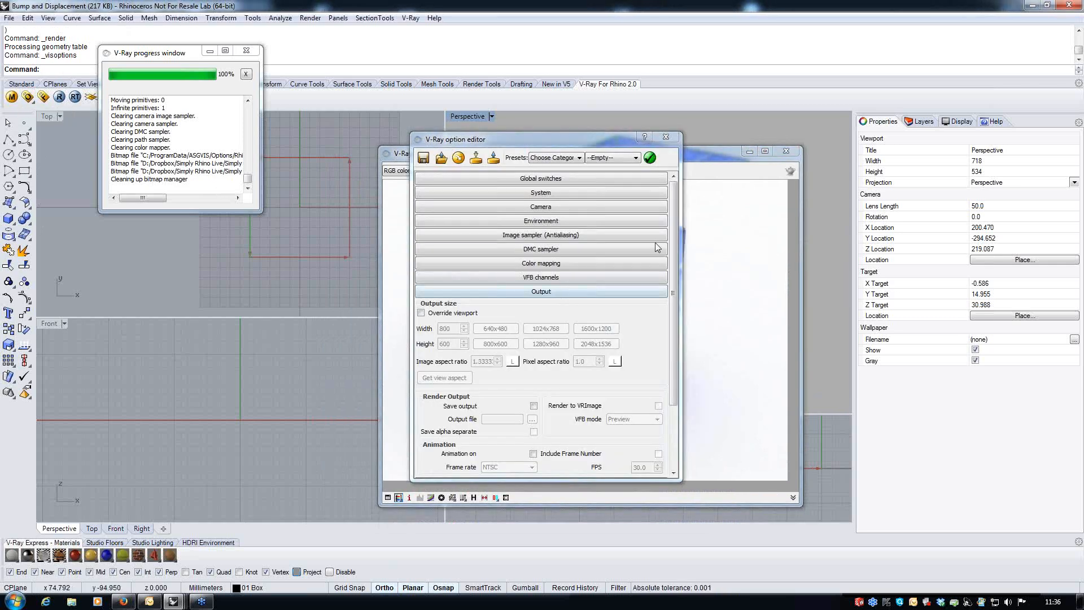
pyautogui.click(666, 137)
pyautogui.click(12, 97)
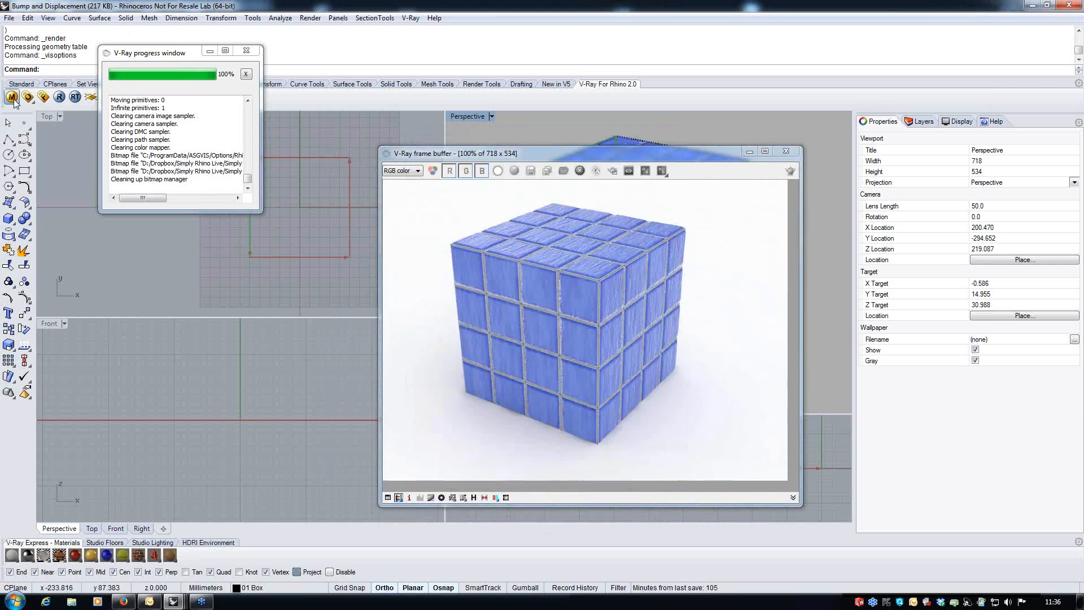
pyautogui.click(261, 396)
pyautogui.press('Return')
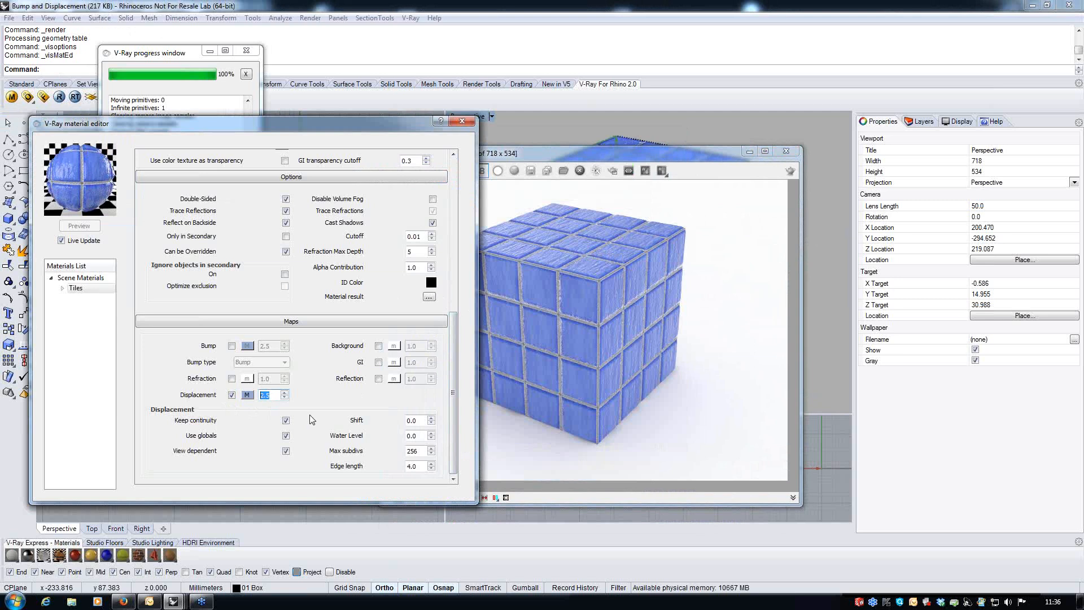
pyautogui.write('5')
pyautogui.moveTo(439, 126); pyautogui.dragTo(473, 120)
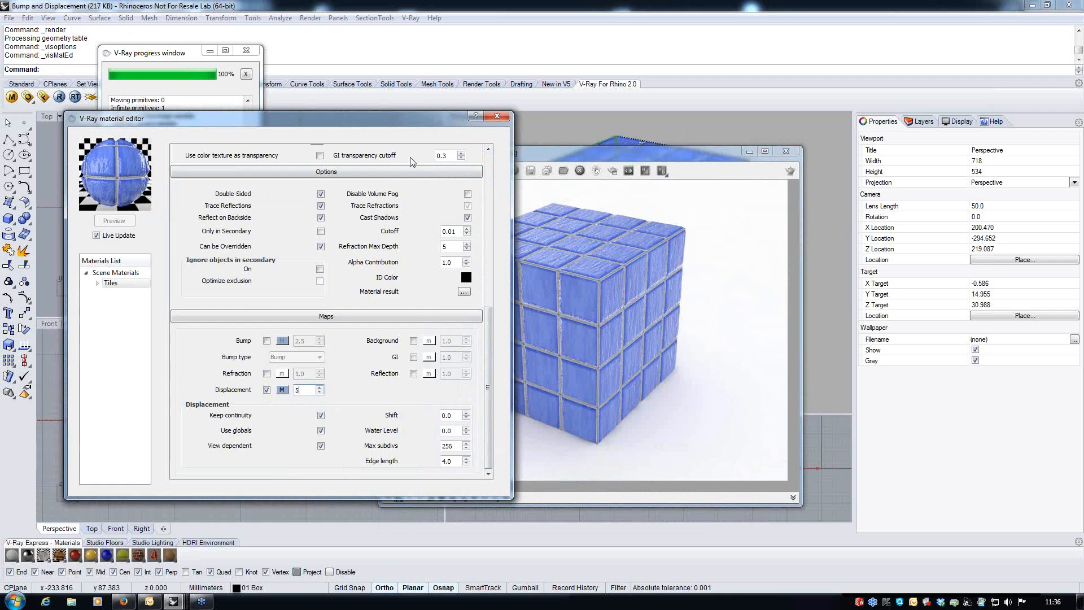
pyautogui.click(490, 119)
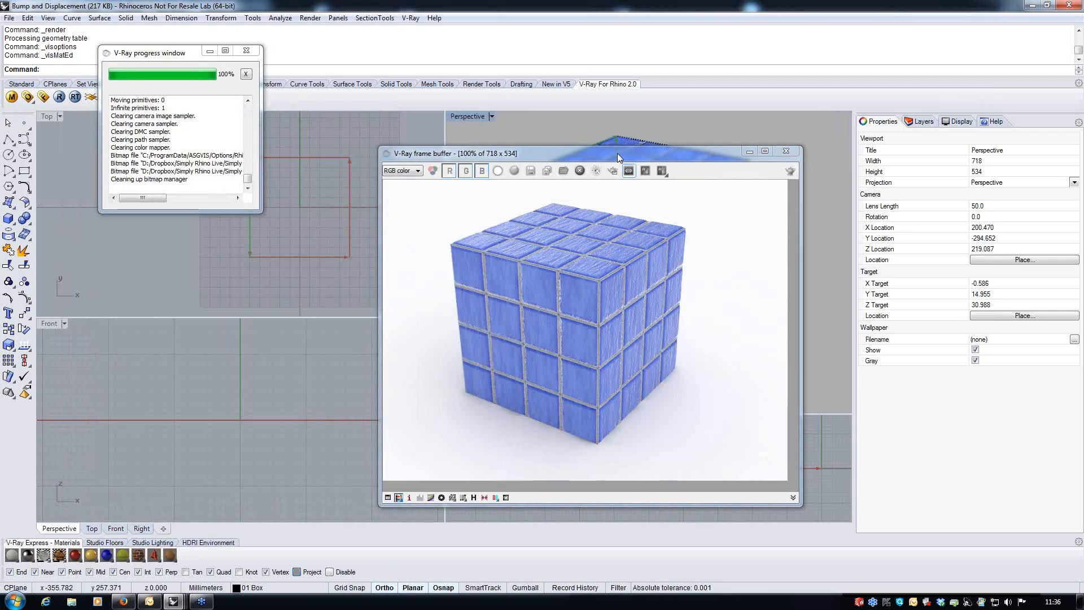
pyautogui.click(59, 97)
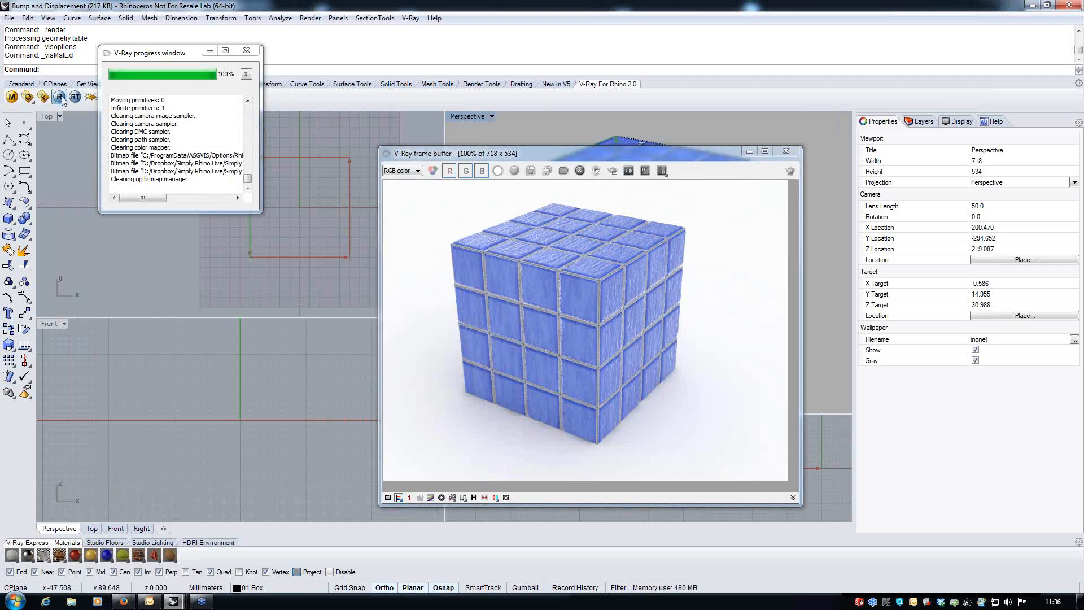
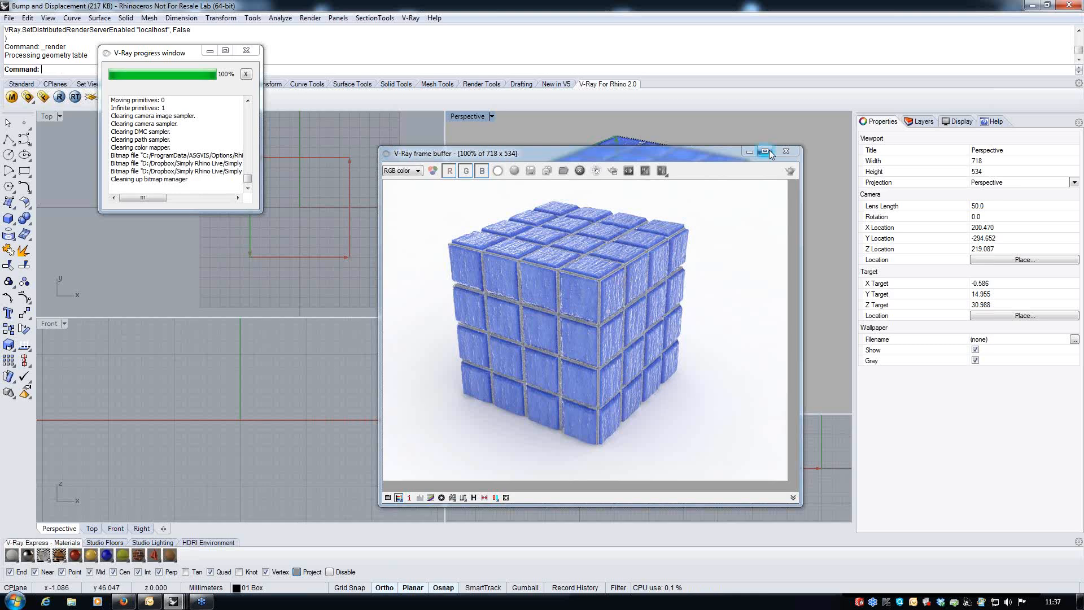
pyautogui.click(788, 153)
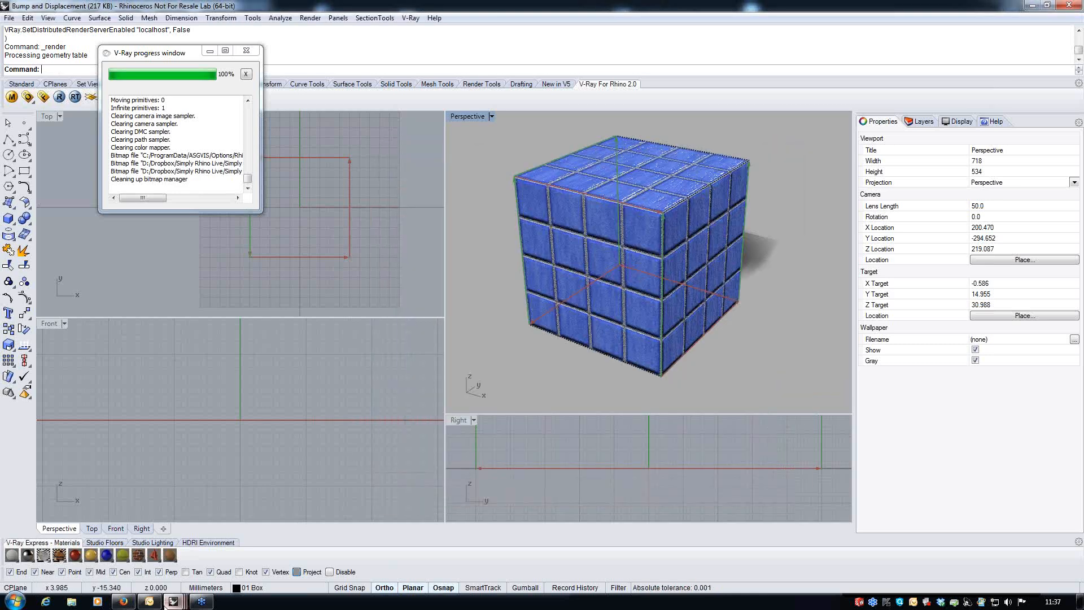
# Switch to the open 008_Helicopter AS365 Dauphne model and hide the ground surface beneath the helicopter.
pyautogui.moveTo(172, 602)
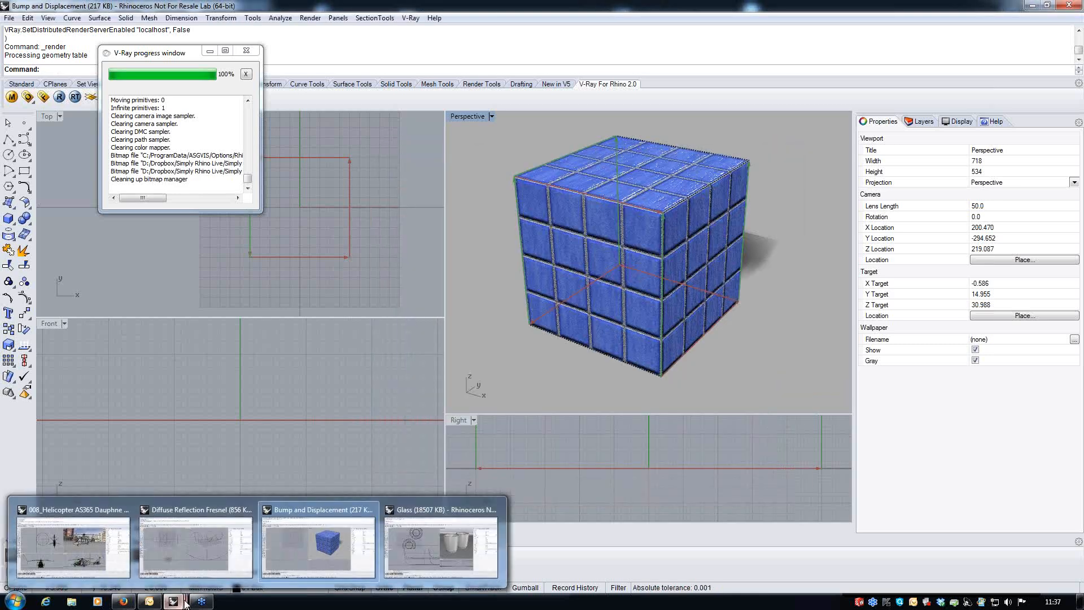
pyautogui.click(94, 544)
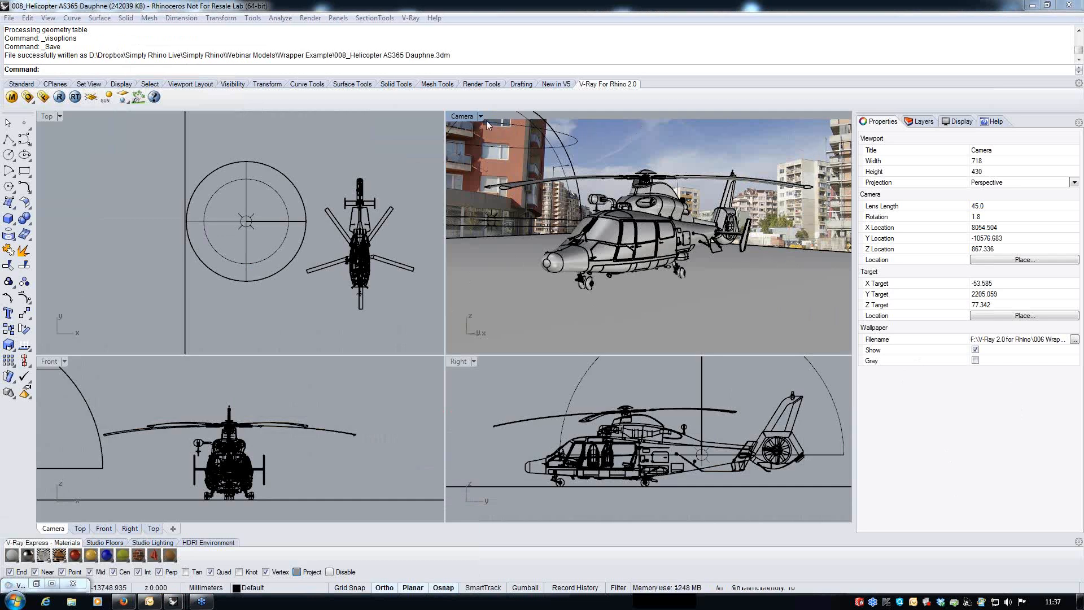
pyautogui.click(520, 260)
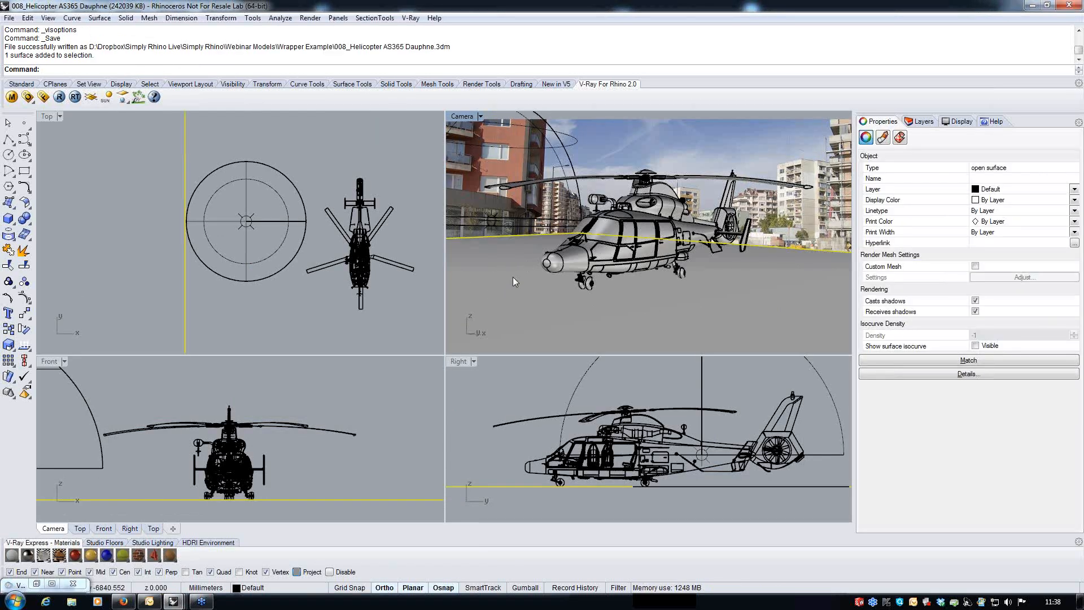
pyautogui.hotkey('ctrl', 'h')
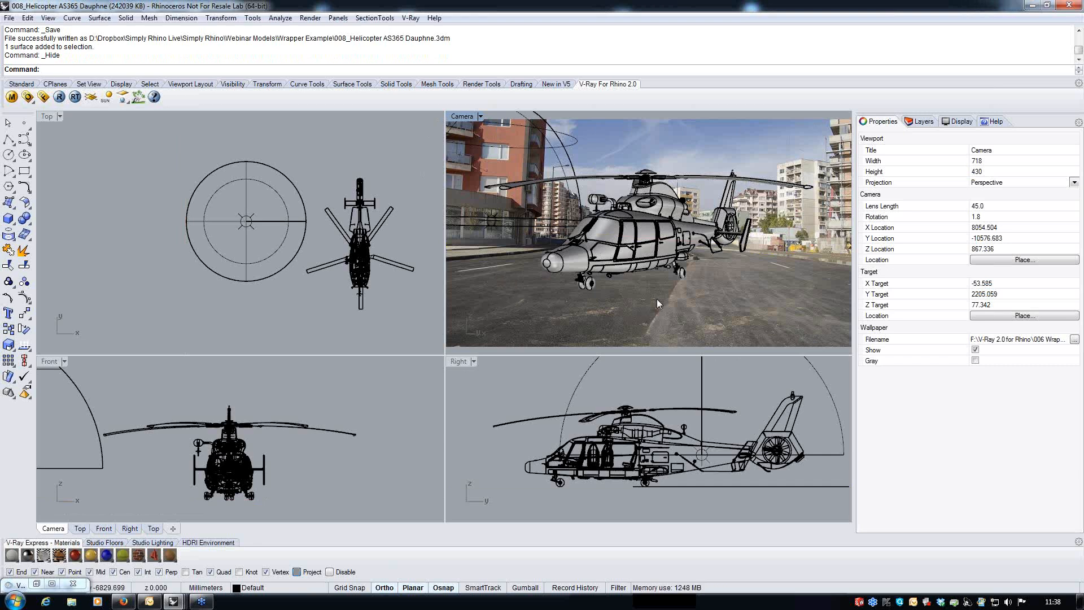
# Leave the repeated Hide command and show all hidden objects.
pyautogui.press('Return')
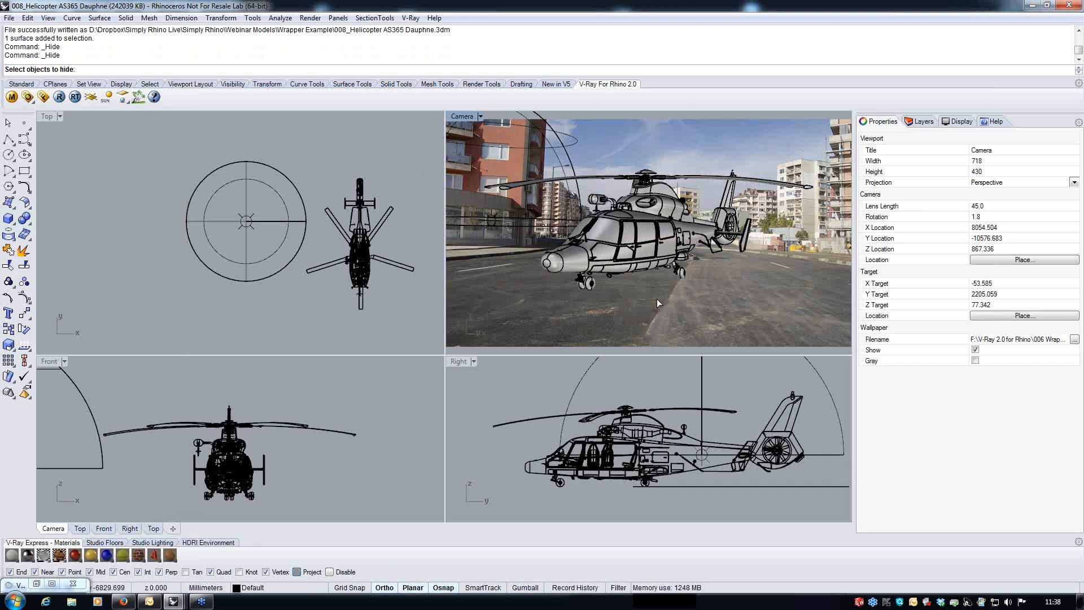
pyautogui.hotkey('ctrl', 'z')
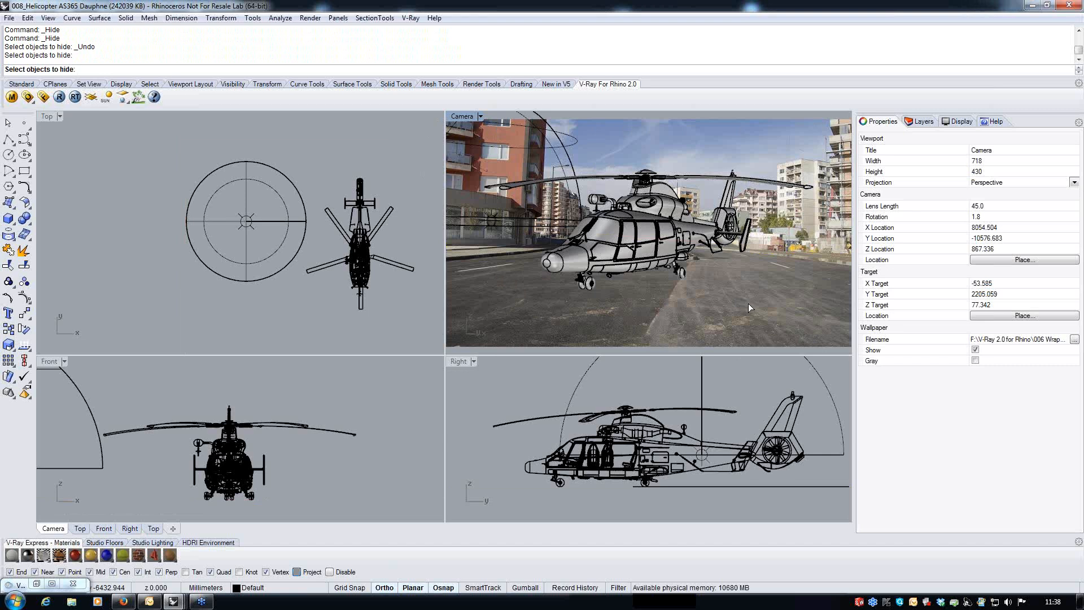
pyautogui.hotkey('ctrl', 'alt', 'h')
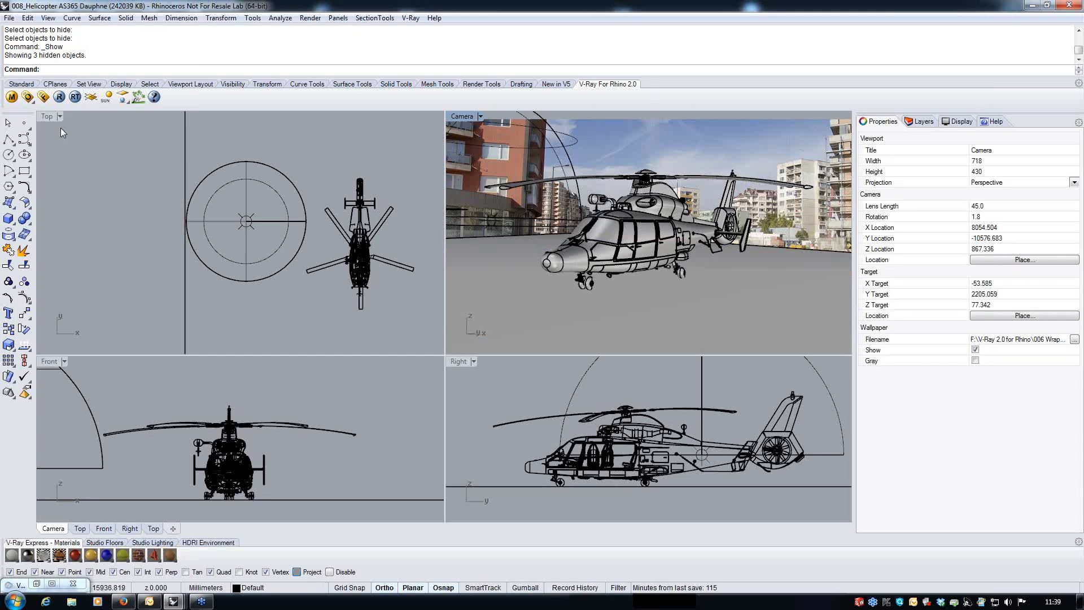
# Display the last helicopter render and open the V-Ray light settings of the dome light in the Top view.
pyautogui.click(44, 97)
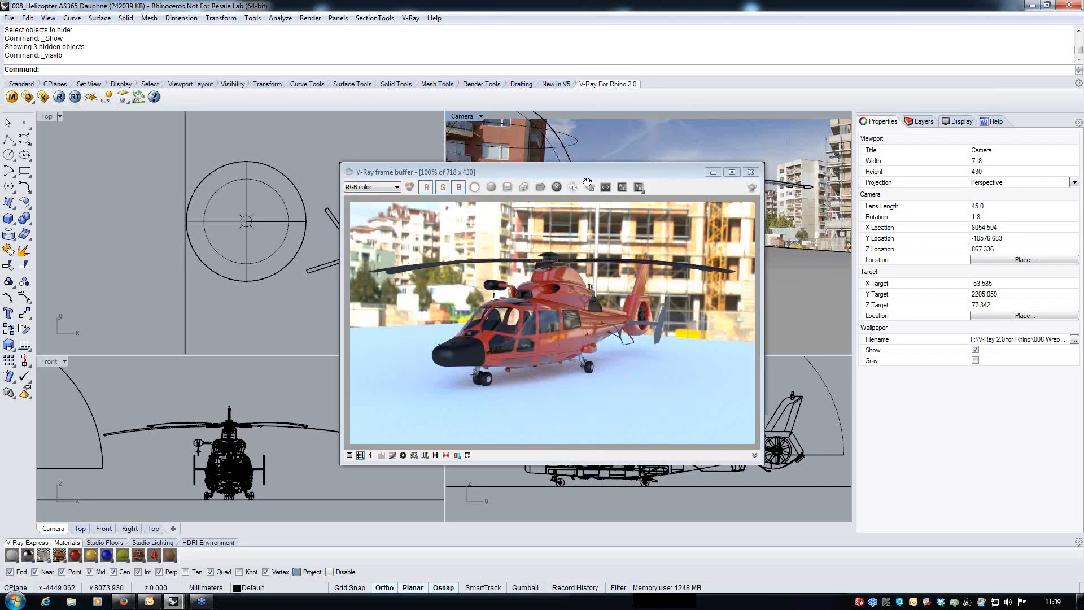
pyautogui.moveTo(587, 171); pyautogui.dragTo(625, 130)
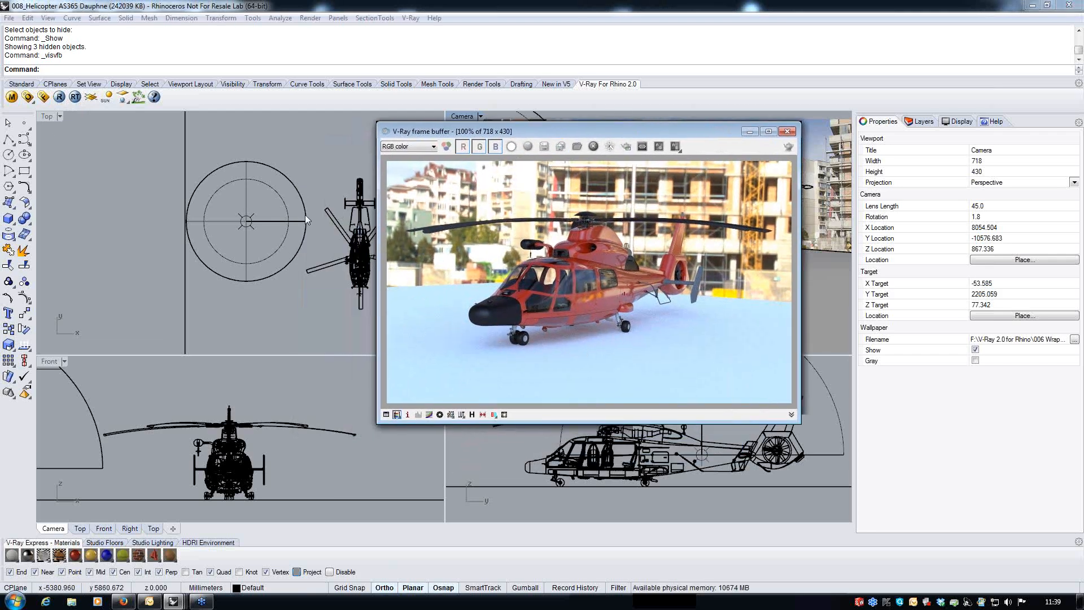
pyautogui.click(279, 196)
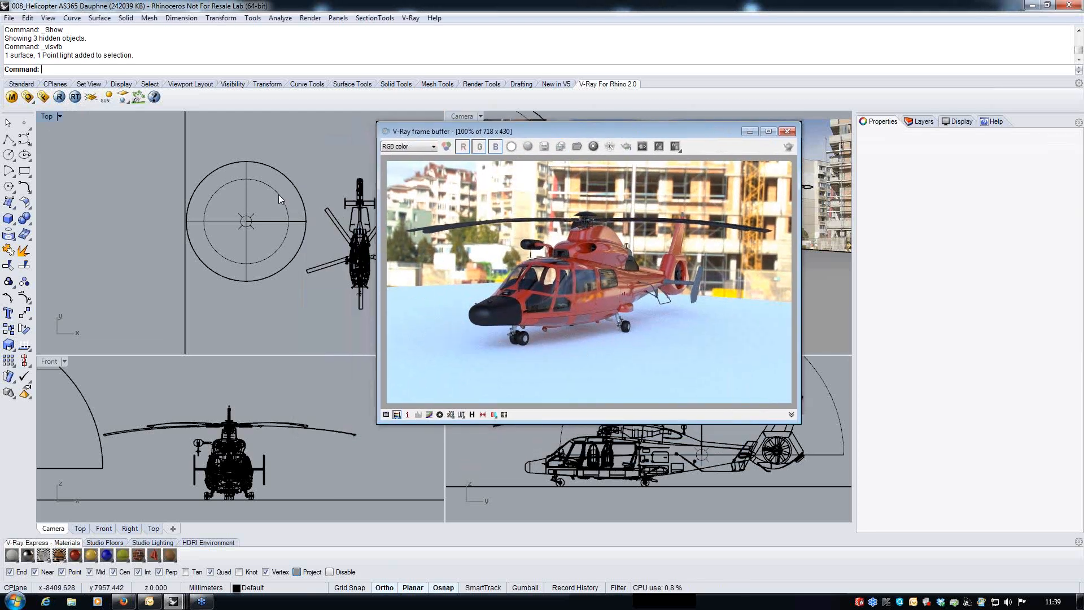
pyautogui.click(917, 137)
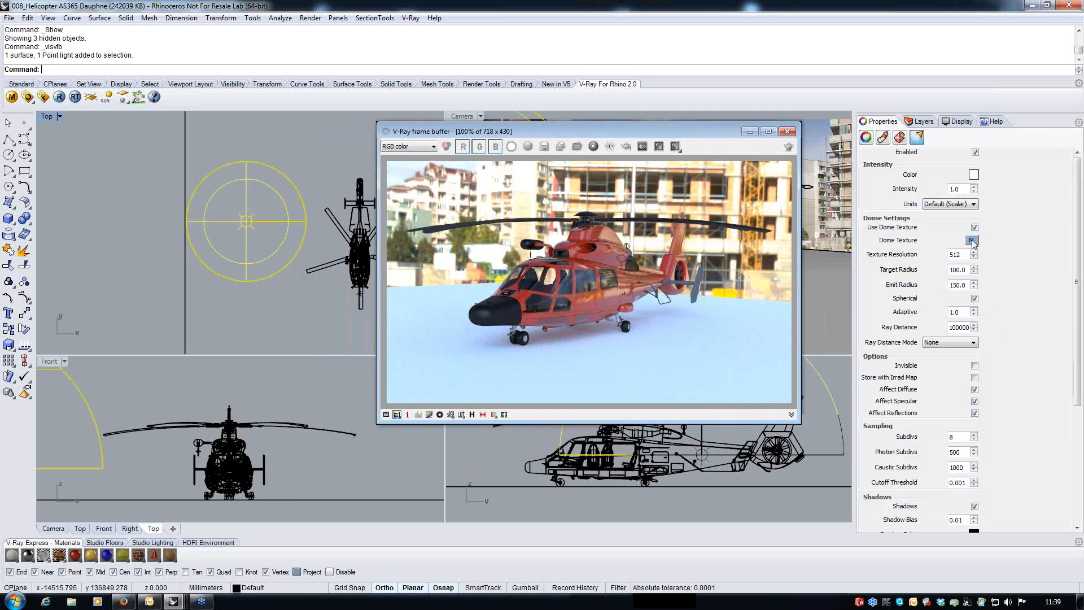
# Close the V-Ray frame buffer and make the dome light invisible.
pyautogui.moveTo(657, 130); pyautogui.dragTo(519, 226)
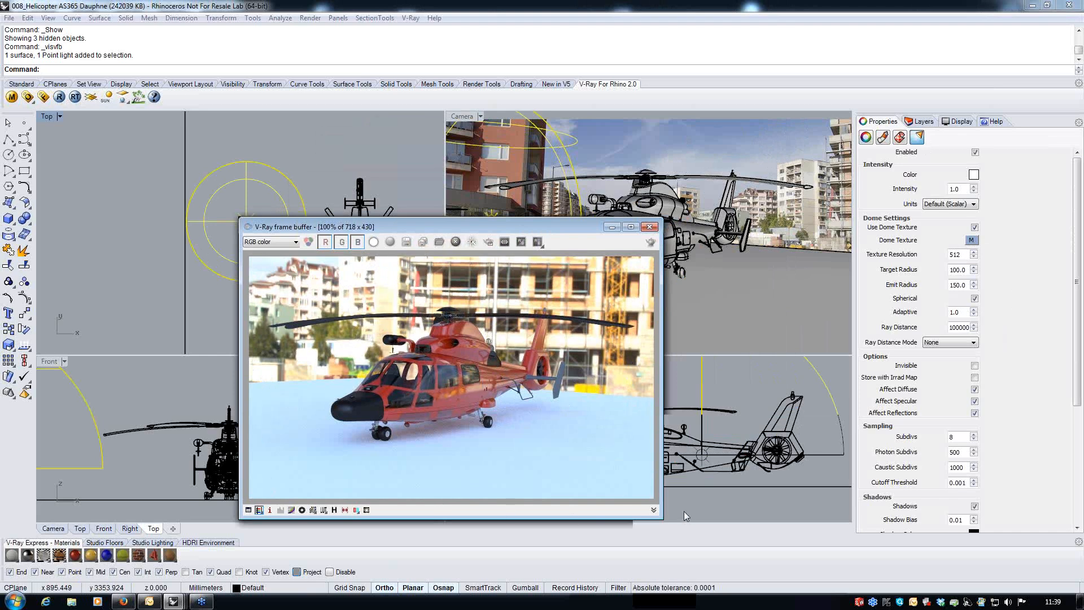
pyautogui.click(650, 227)
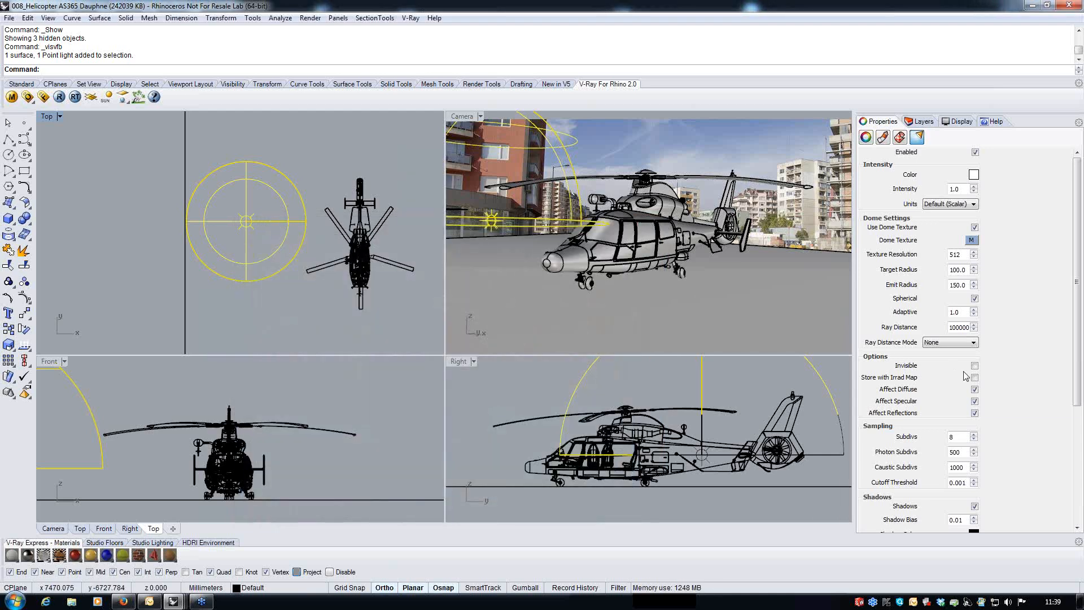
pyautogui.click(974, 365)
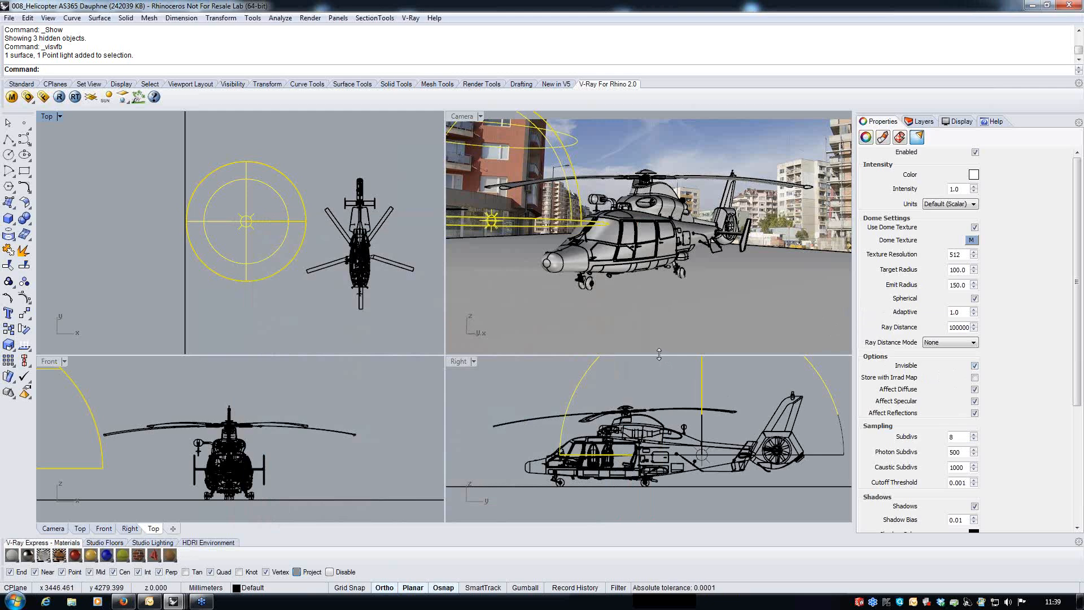
# Deselect the dome light and load the Background image as a TexBitmap texture for the V-Ray reflection/refraction background.
pyautogui.click(409, 303)
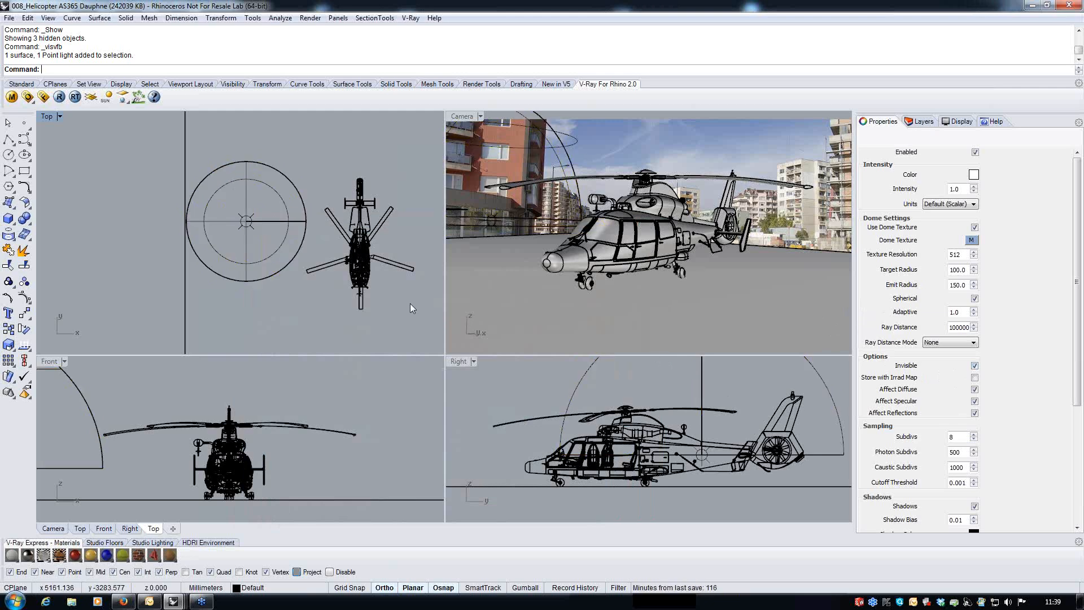
pyautogui.click(27, 97)
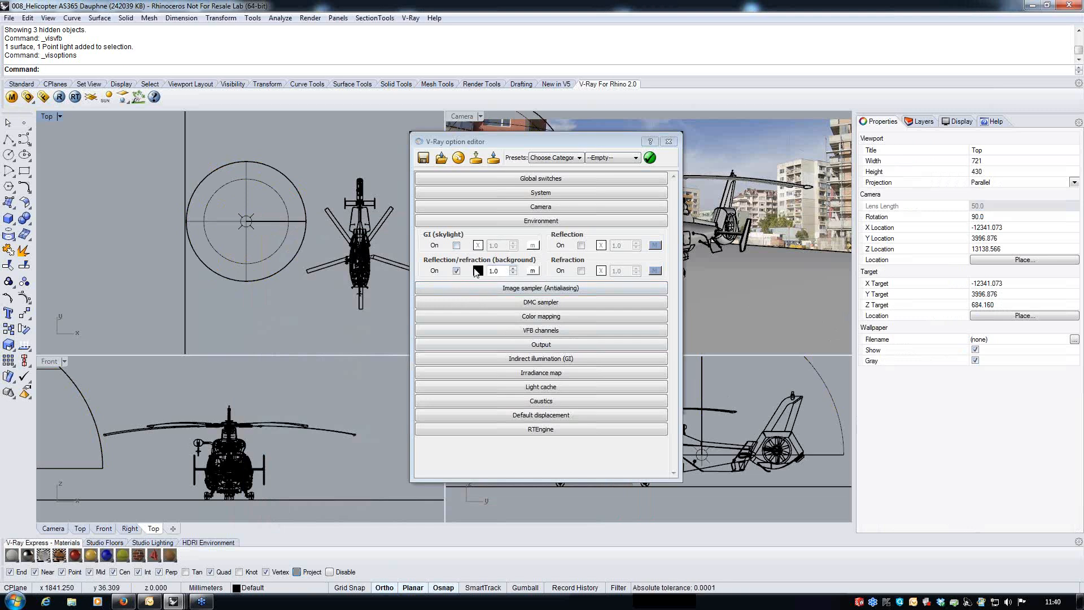
pyautogui.click(533, 272)
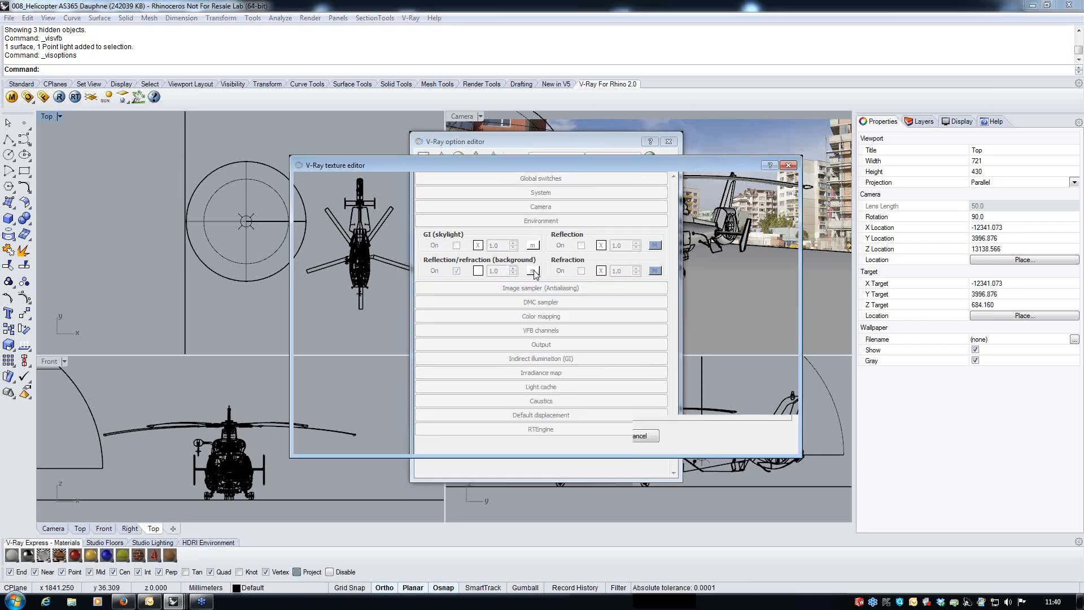
pyautogui.click(375, 283)
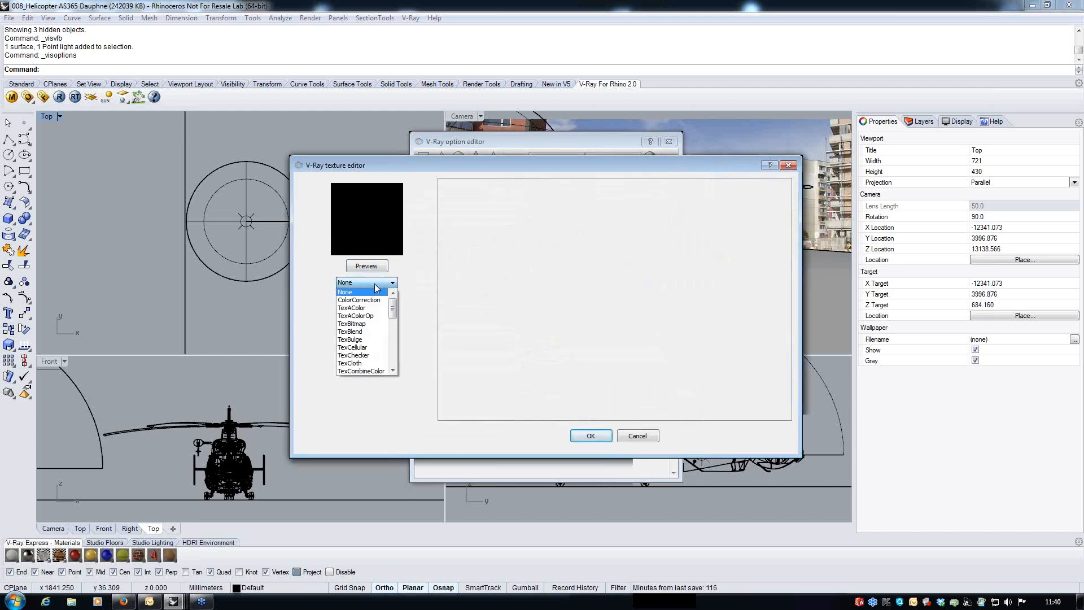
pyautogui.click(365, 327)
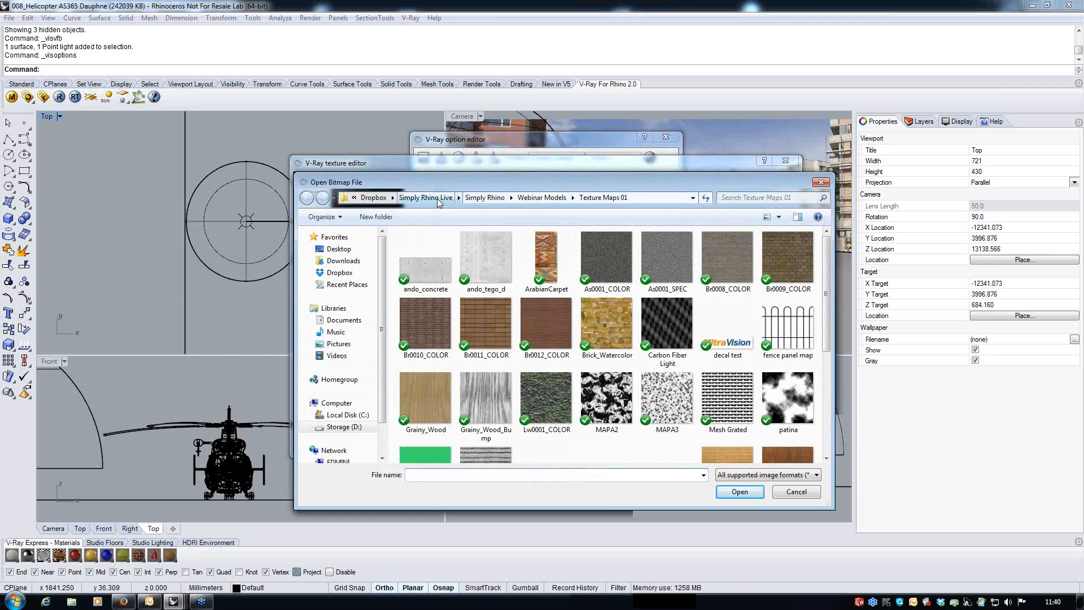
pyautogui.click(542, 198)
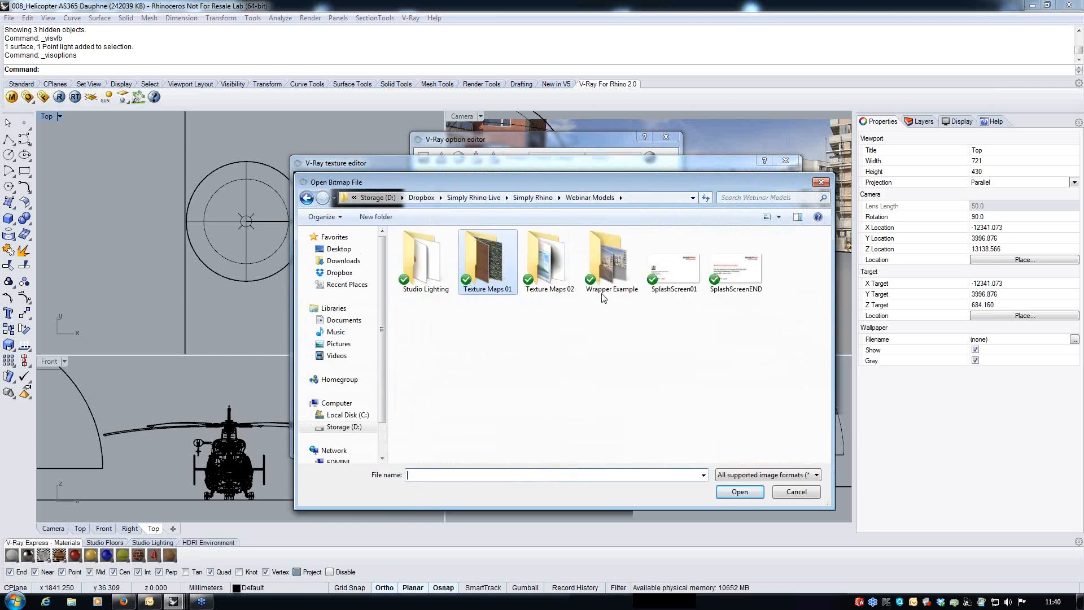
pyautogui.doubleClick(613, 265)
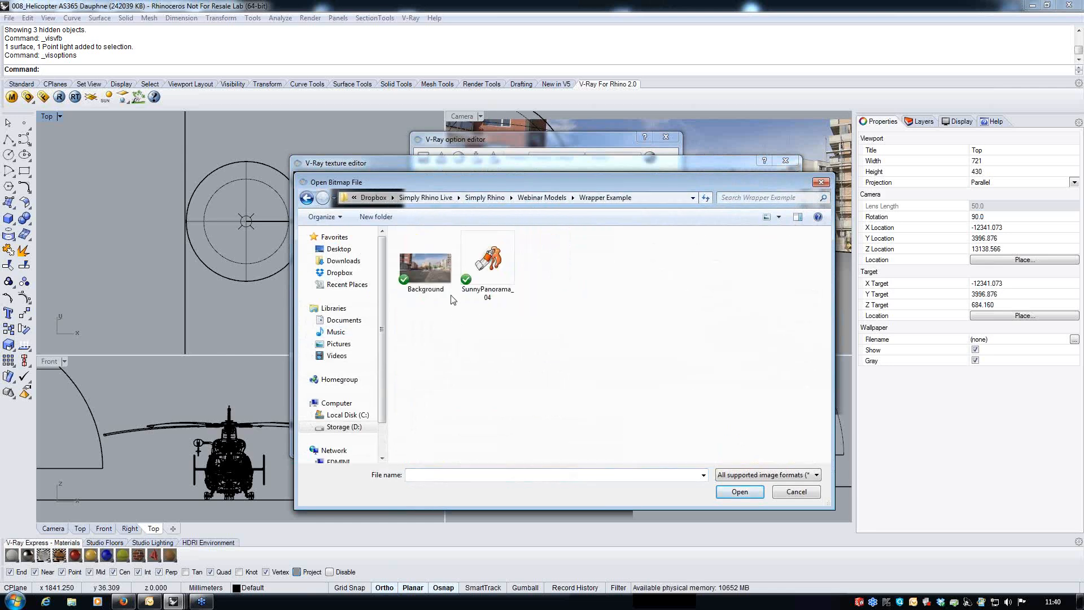
pyautogui.click(438, 266)
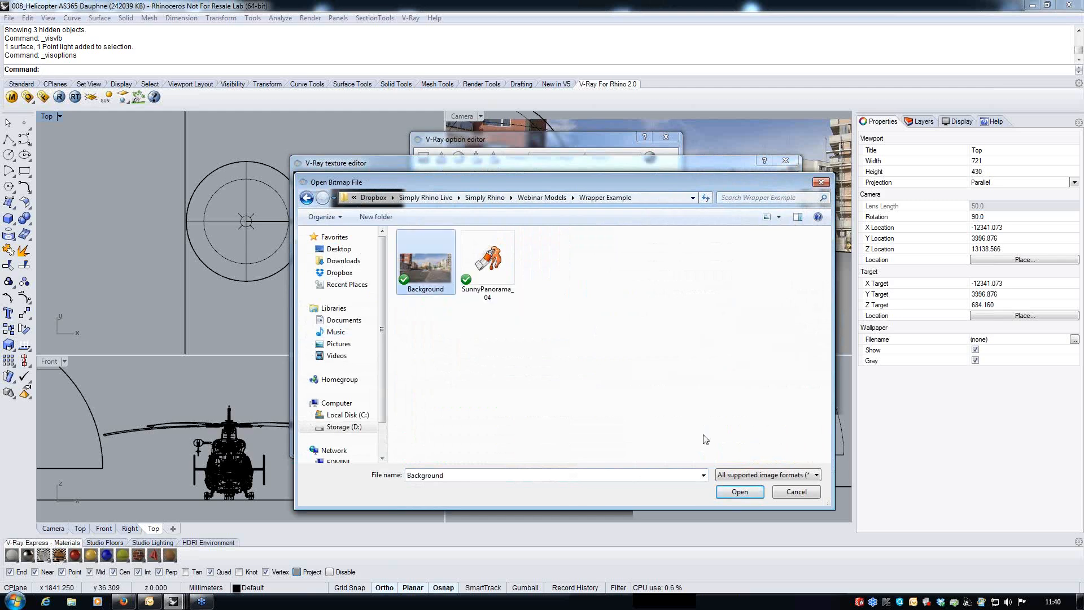
pyautogui.moveTo(599, 184); pyautogui.dragTo(397, 168)
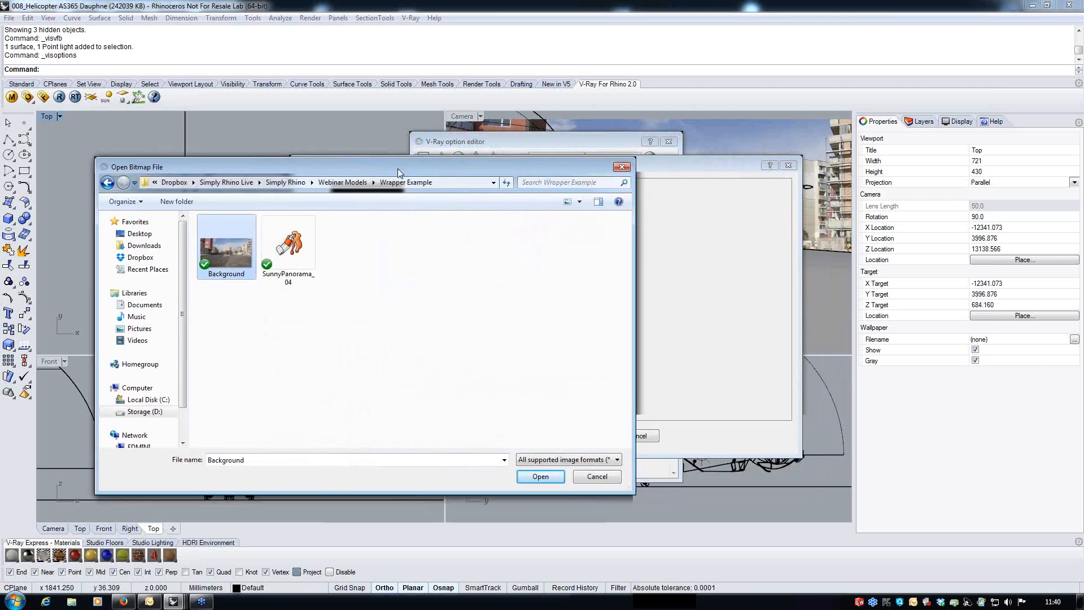
pyautogui.click(542, 477)
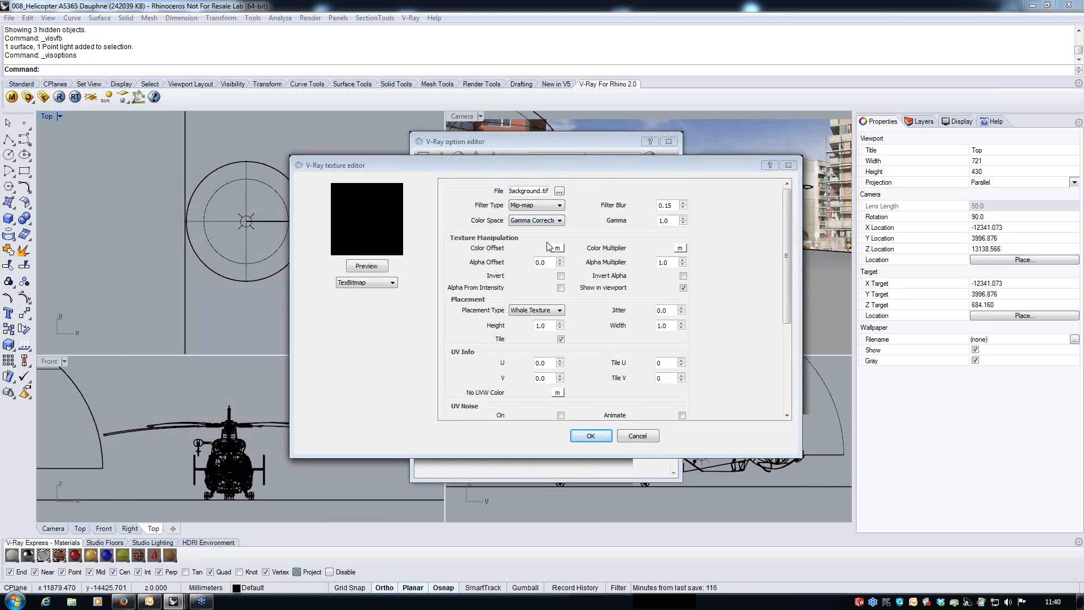
# Set the background texture's UVW type to UVWGenEnvironment with Screen mapping and accept the texture.
pyautogui.moveTo(787, 229); pyautogui.dragTo(790, 320)
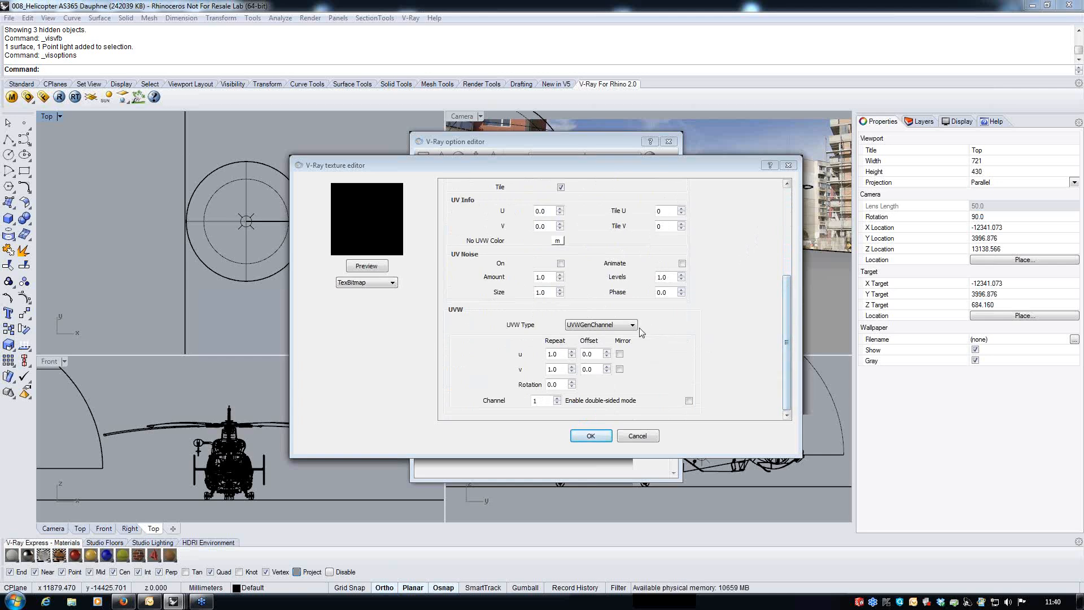
pyautogui.click(615, 326)
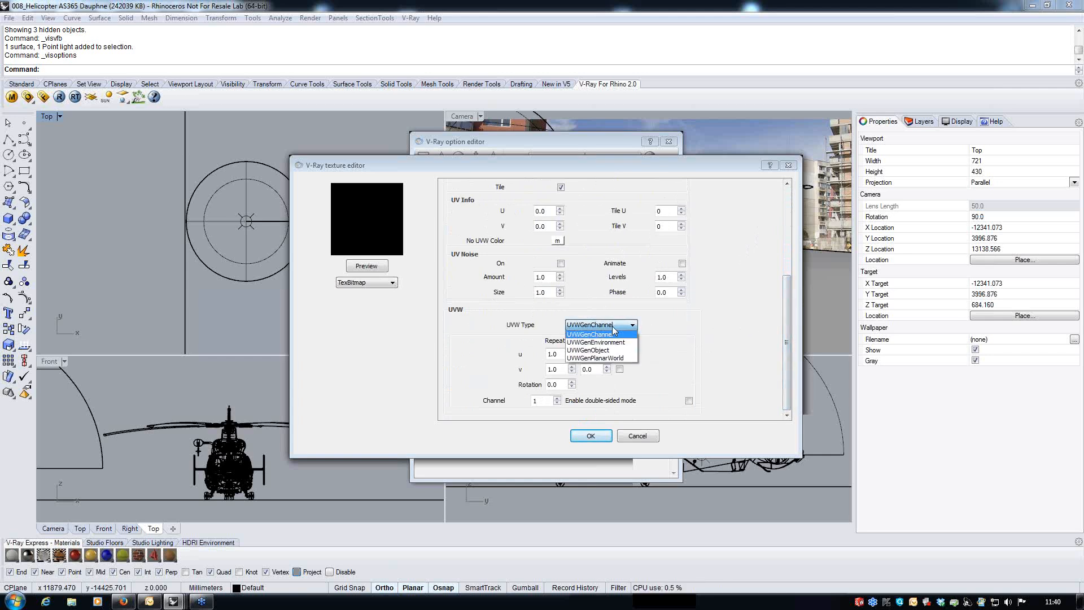
pyautogui.click(617, 343)
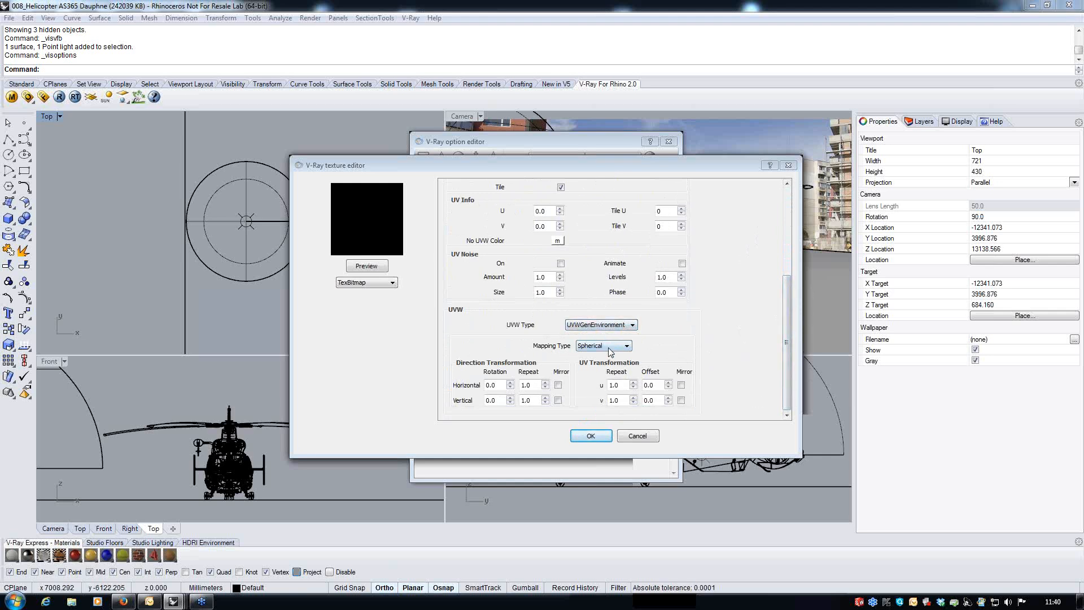
pyautogui.click(605, 346)
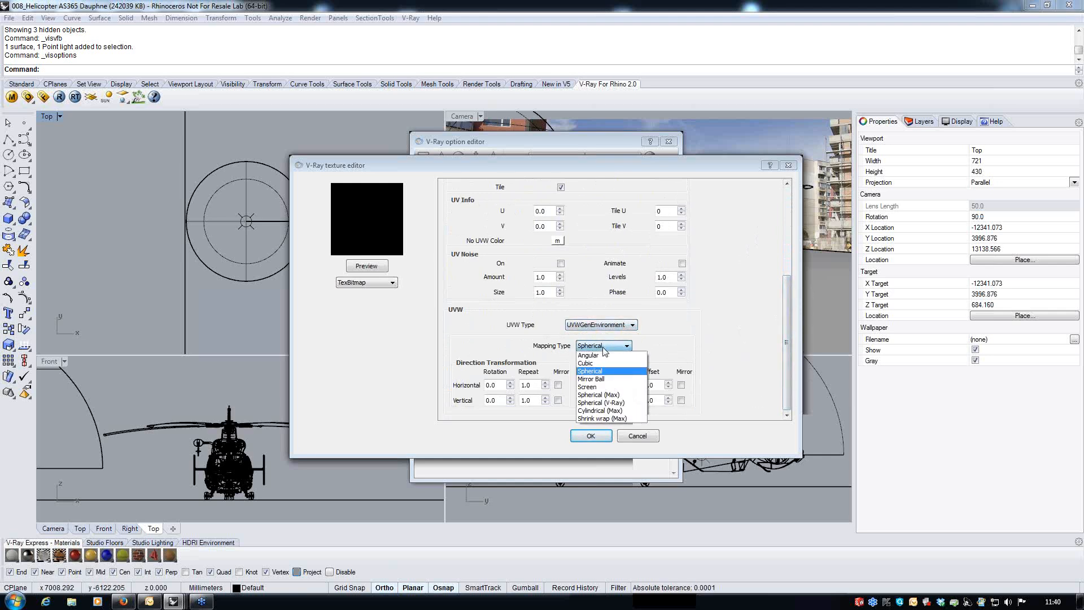
pyautogui.click(597, 389)
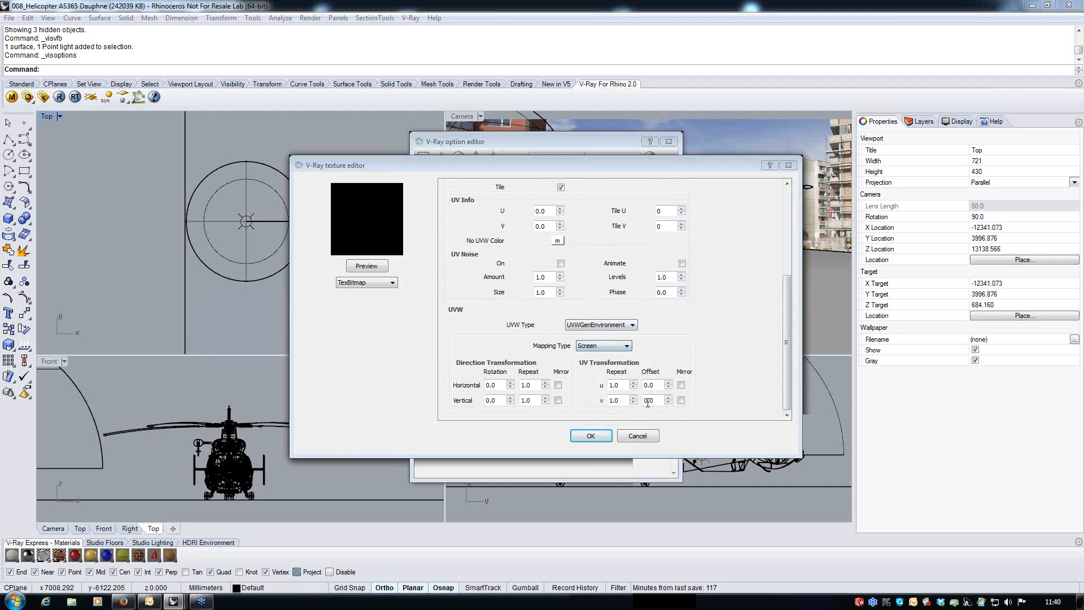
pyautogui.click(368, 266)
pyautogui.click(588, 437)
# Test-render the Camera viewport with the new background texture and close the V-Ray frame buffer.
pyautogui.moveTo(594, 138); pyautogui.dragTo(533, 335)
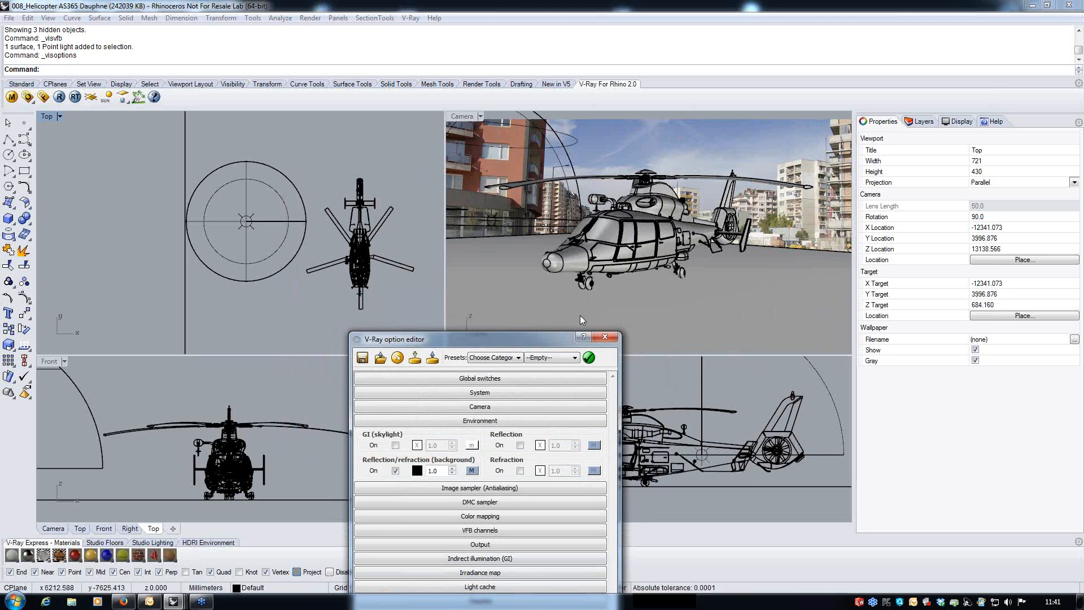
pyautogui.click(472, 116)
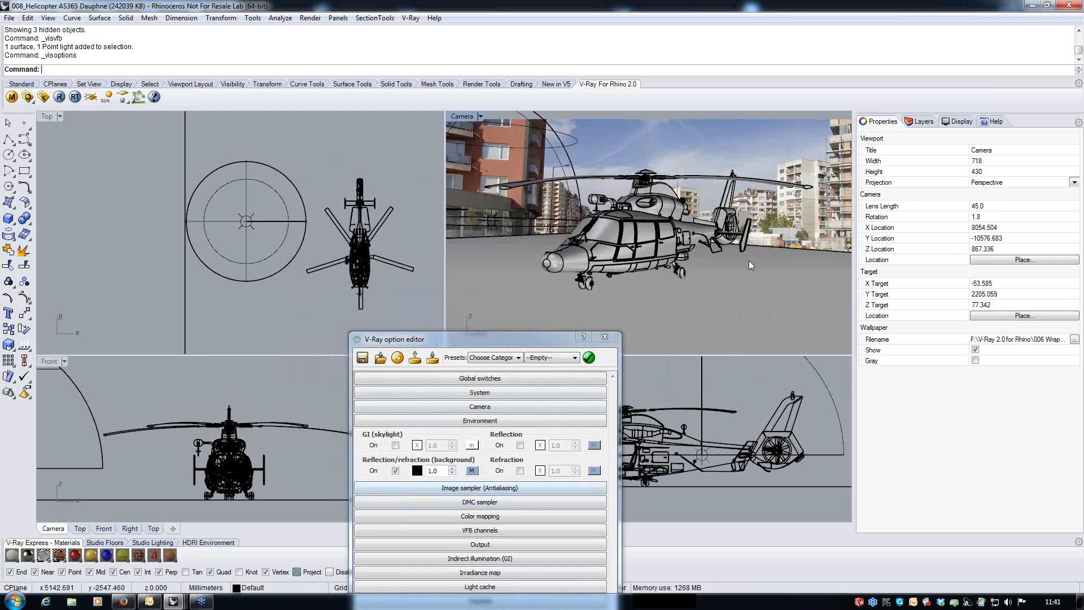
pyautogui.moveTo(554, 340); pyautogui.dragTo(530, 244)
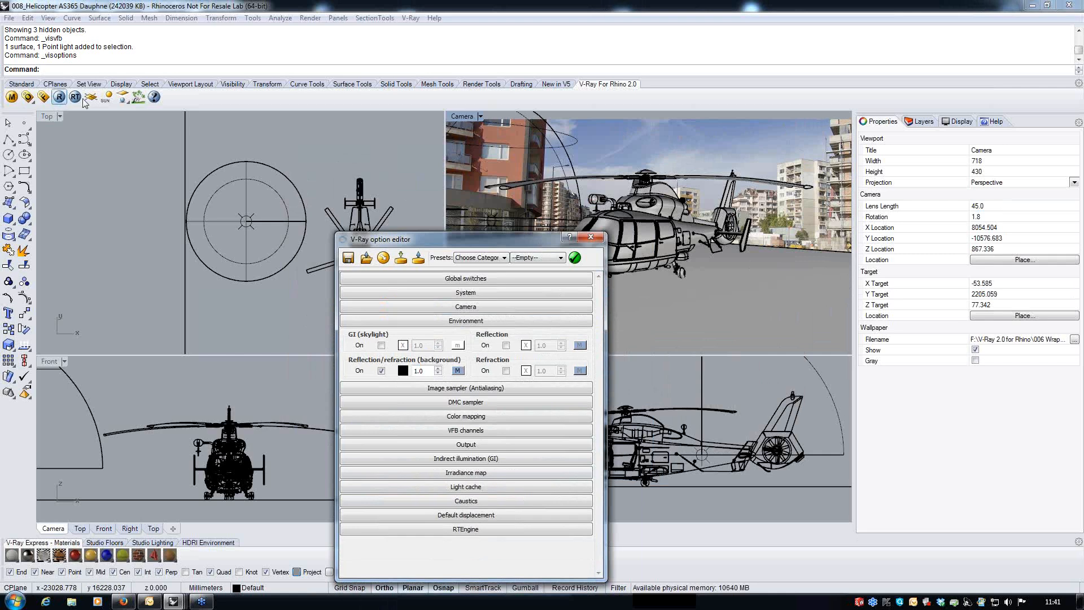
pyautogui.click(60, 97)
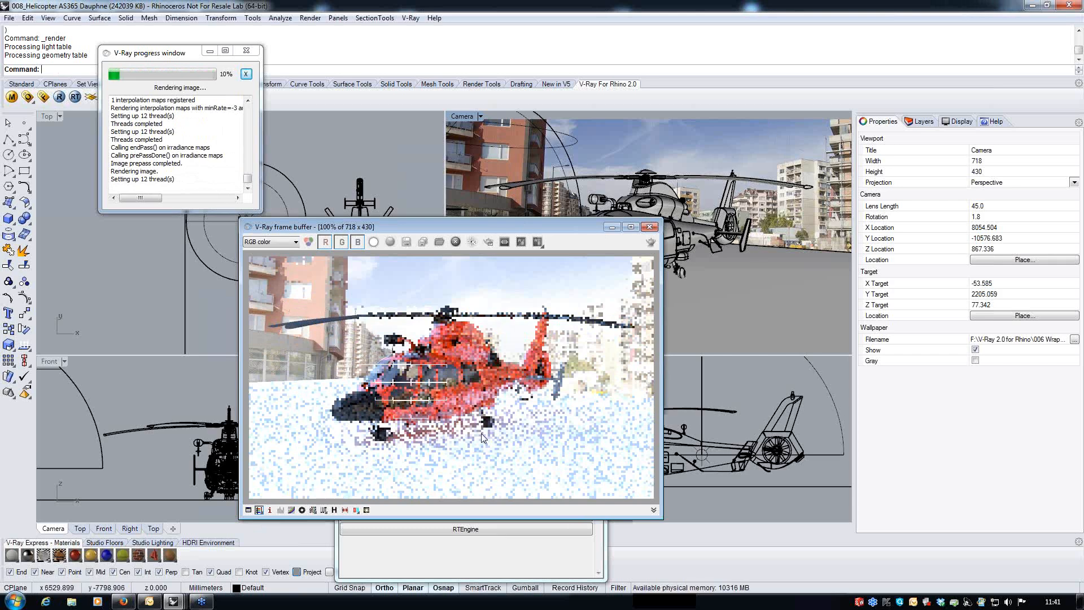
pyautogui.click(646, 223)
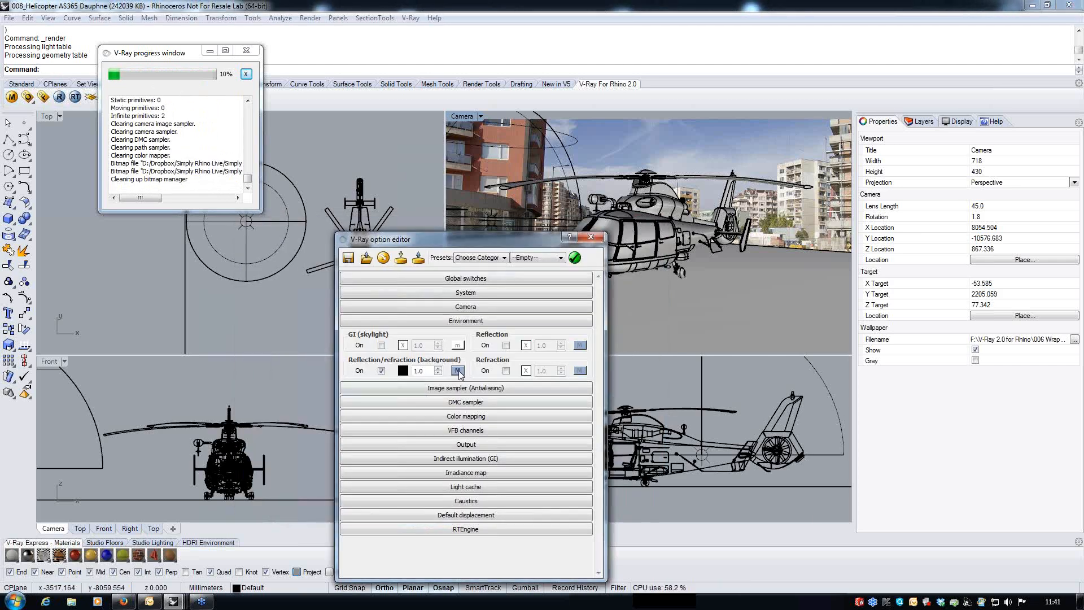
# Change the background bitmap's color space to sRGB, accept the texture and close the V-Ray option editor.
pyautogui.click(457, 371)
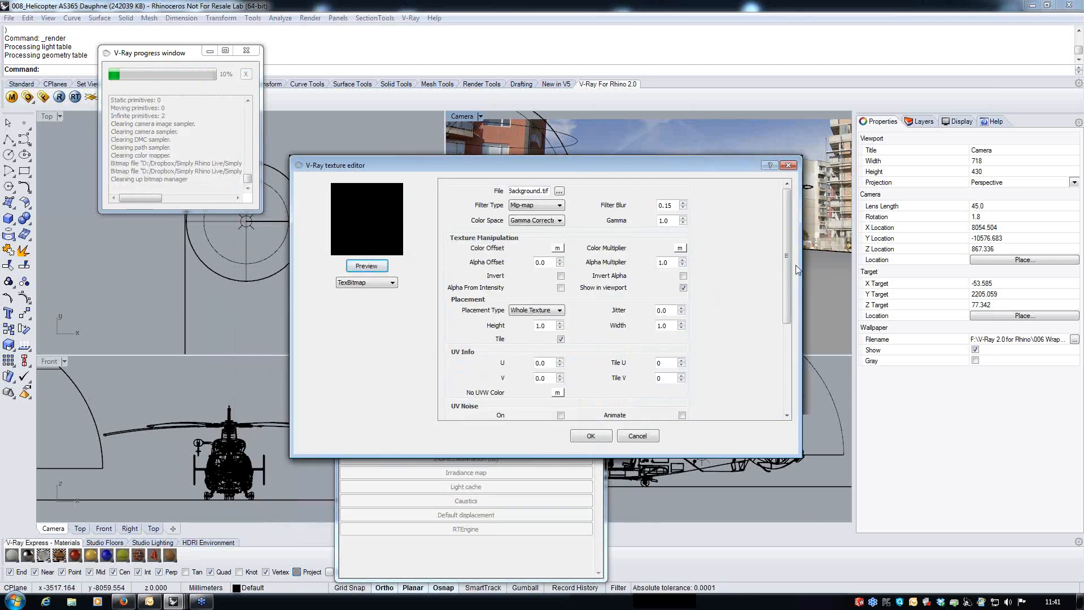
pyautogui.scroll(-3, 789, 291)
pyautogui.scroll(3, 714, 226)
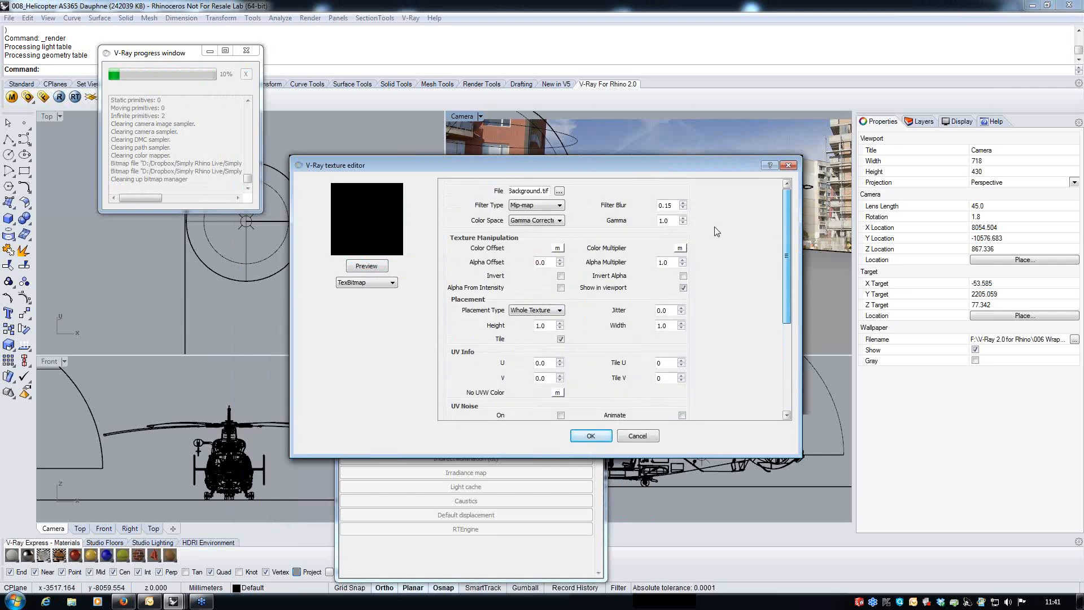
pyautogui.click(559, 191)
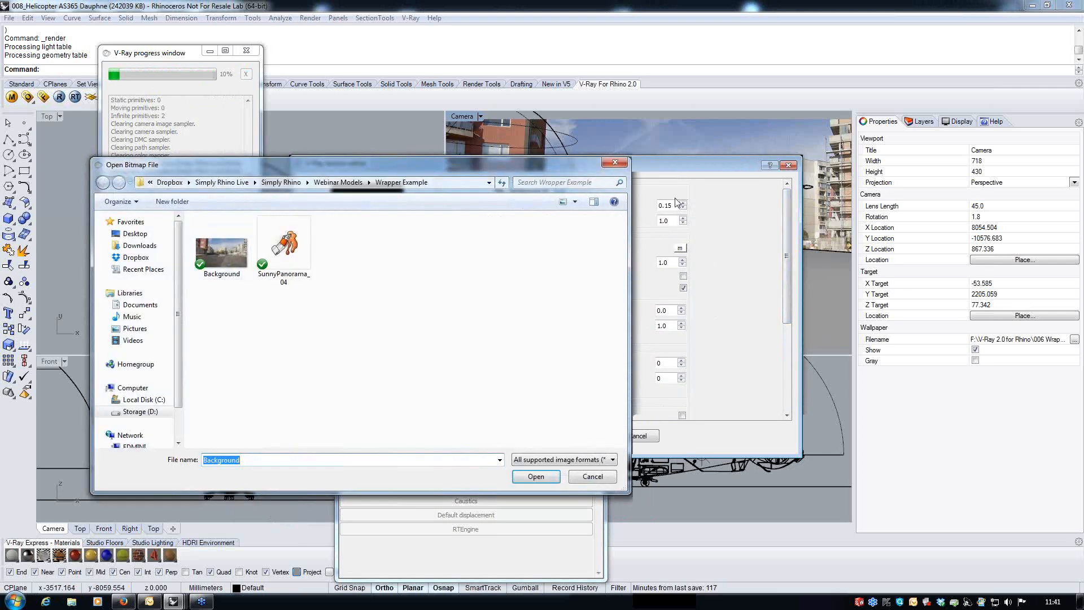
pyautogui.click(615, 163)
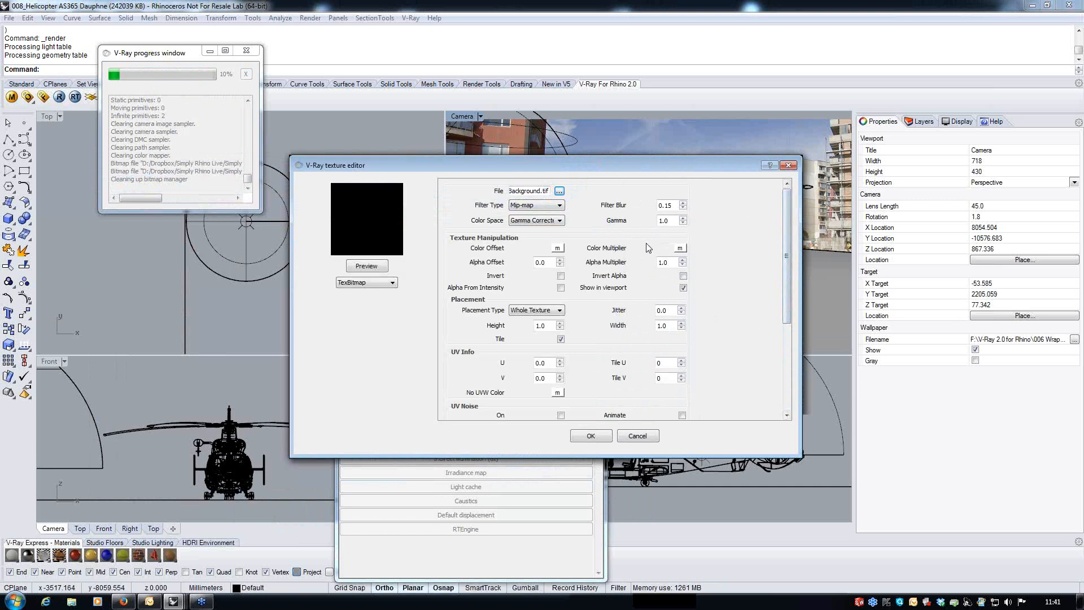
pyautogui.click(525, 246)
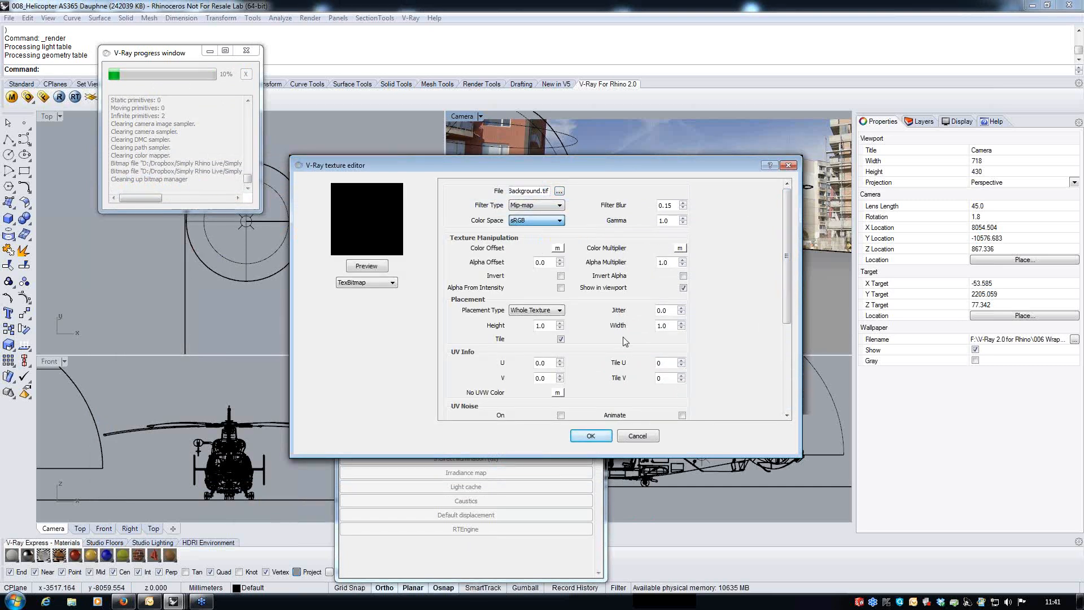
pyautogui.click(587, 433)
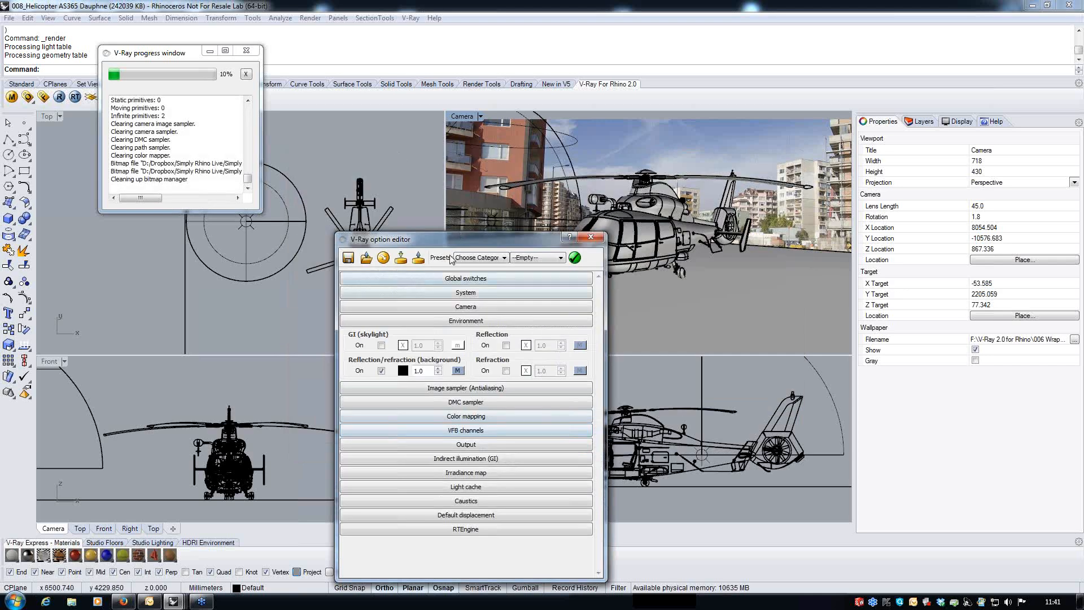
pyautogui.moveTo(460, 240); pyautogui.dragTo(476, 171)
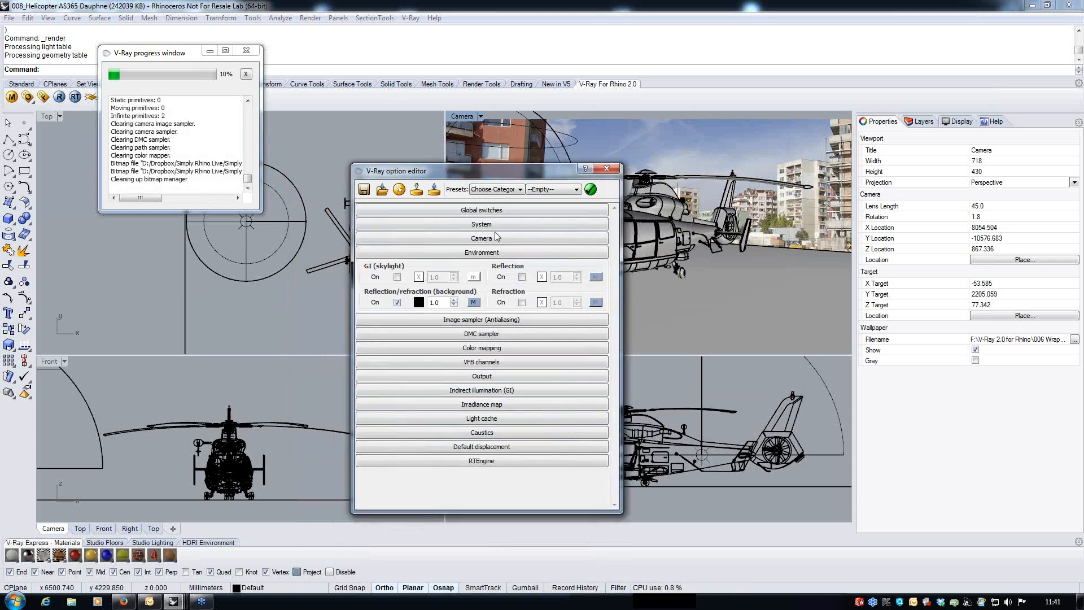
pyautogui.click(606, 169)
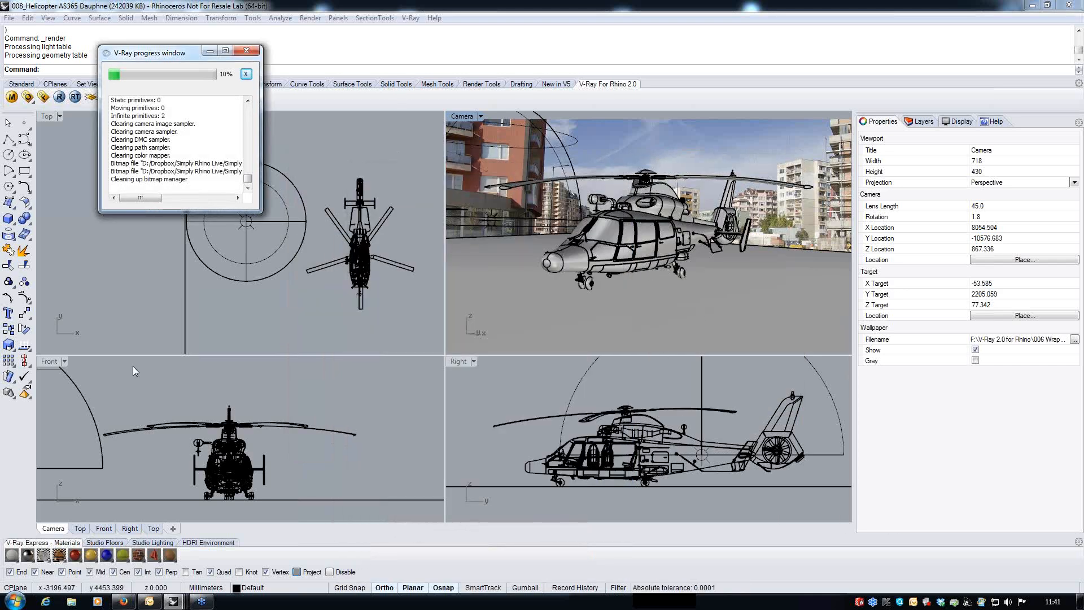
# Apply the Wrapper Floor material from V-Ray Express to the ground surface under the helicopter and deselect it.
pyautogui.click(495, 242)
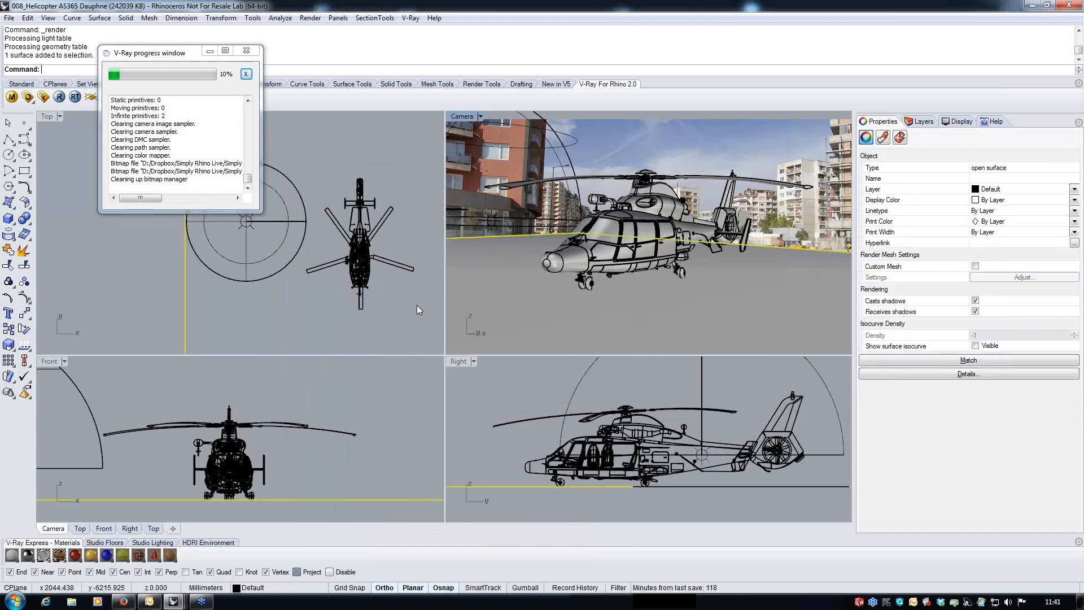
pyautogui.click(171, 555)
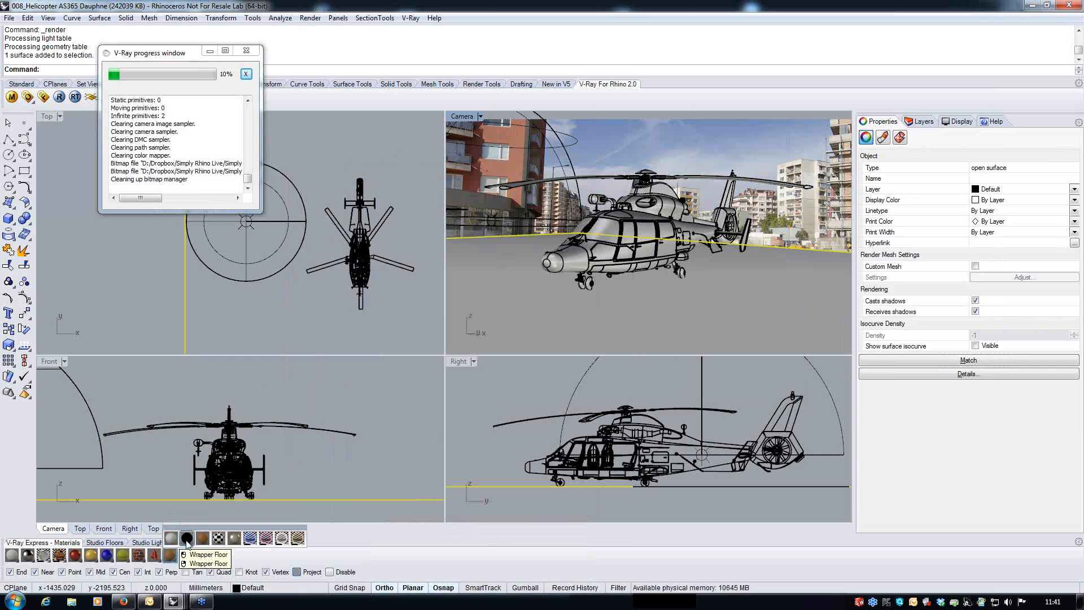
pyautogui.click(187, 539)
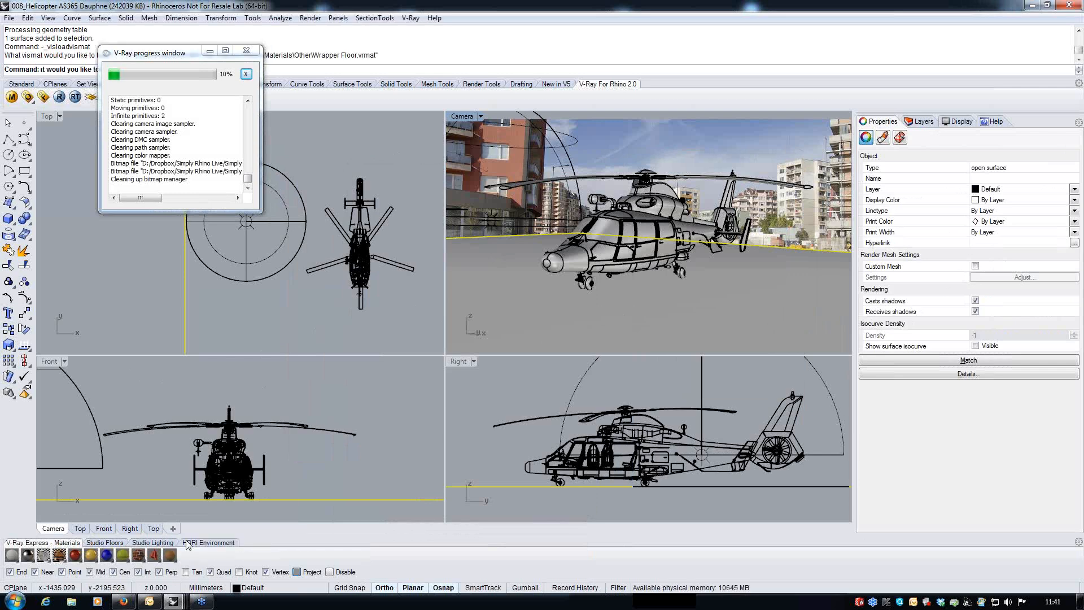
pyautogui.click(336, 328)
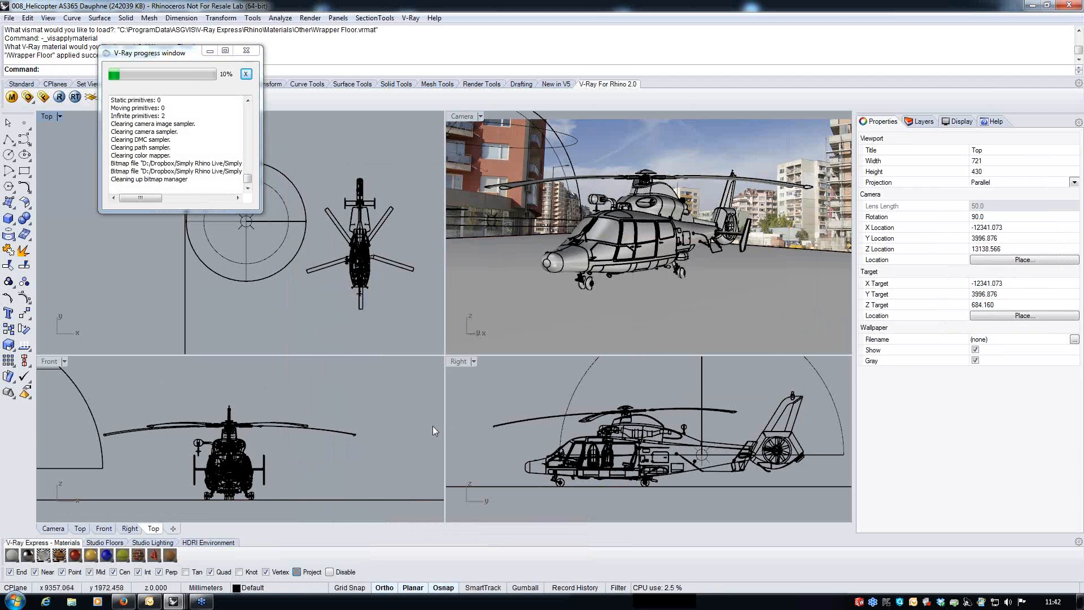
# Check which material is assigned to the ground surface in its object properties, then clear the selection.
pyautogui.click(534, 299)
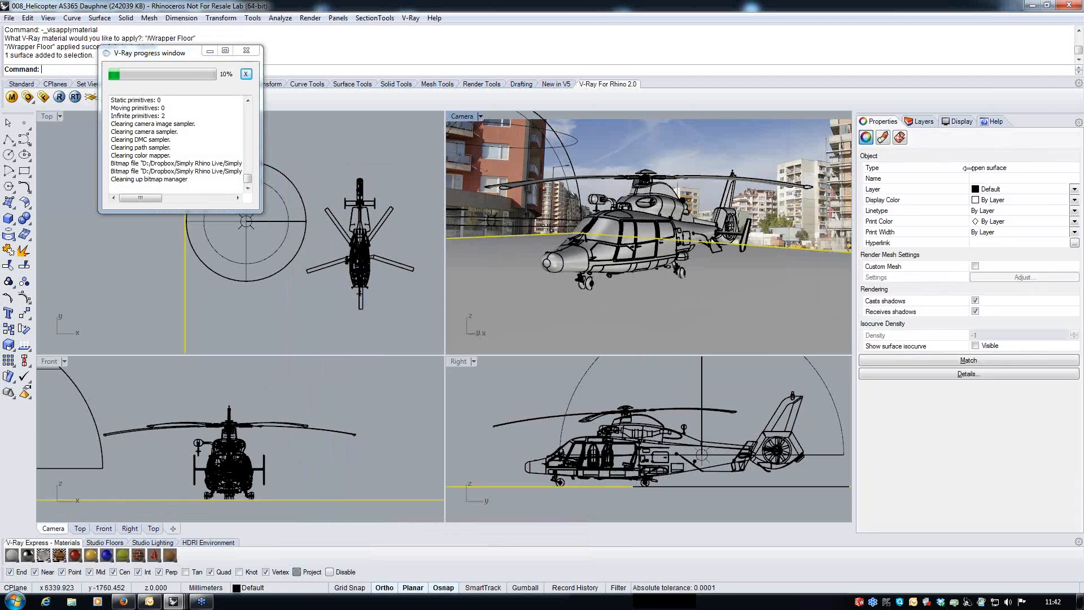
pyautogui.click(884, 141)
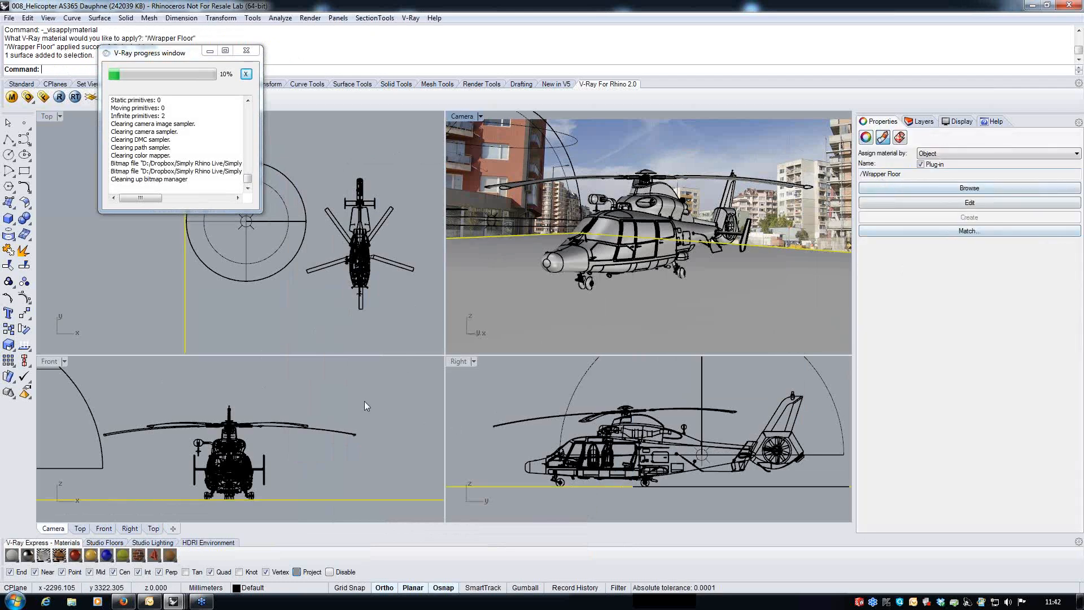
pyautogui.click(402, 417)
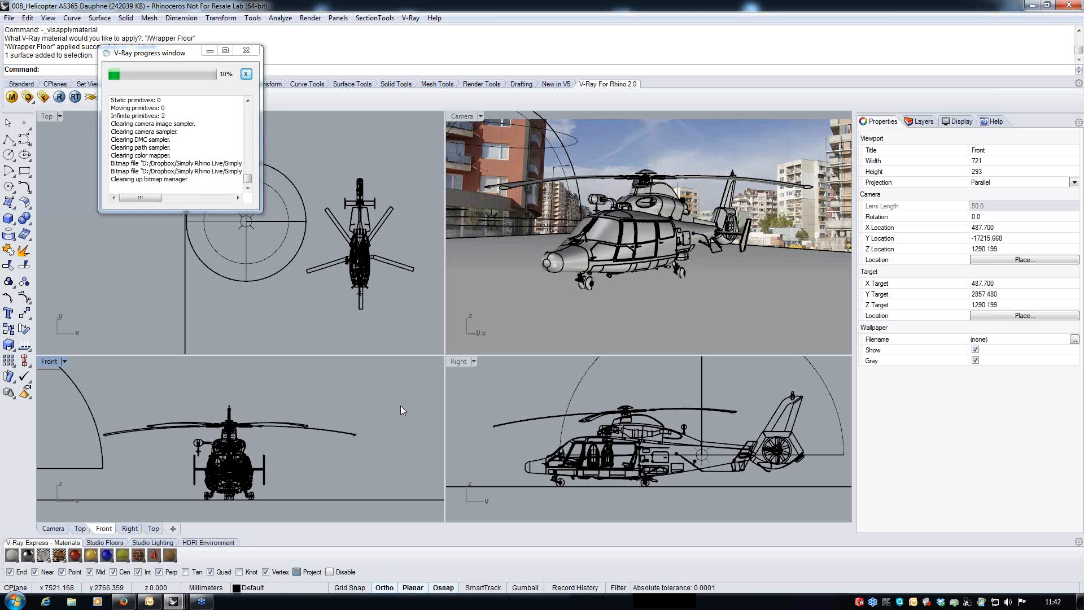
# Render the Camera viewport with the Wrapper Floor material on the ground surface.
pyautogui.click(467, 115)
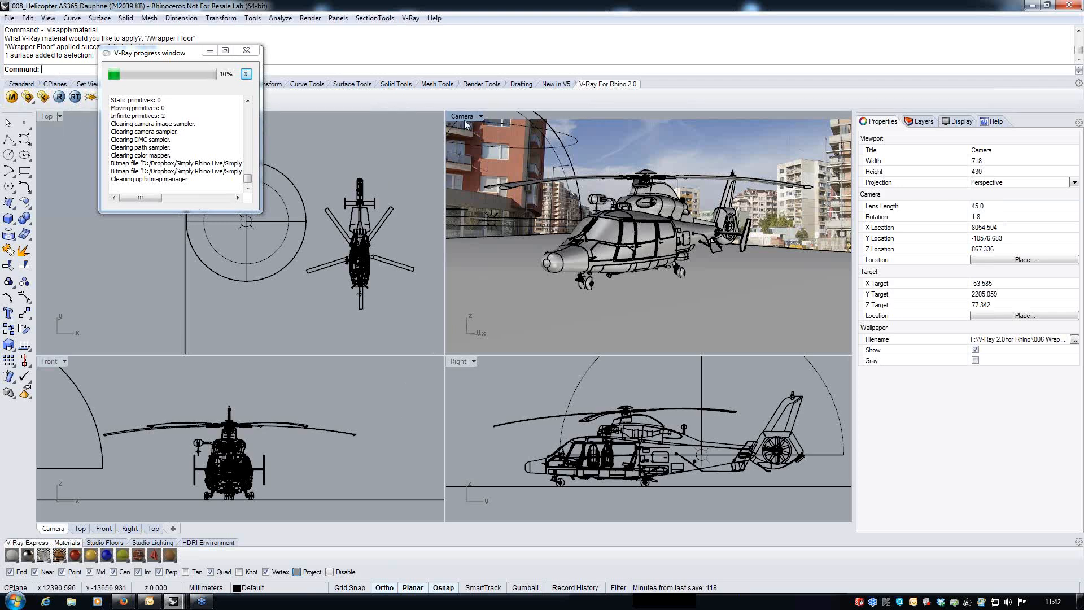
pyautogui.click(59, 97)
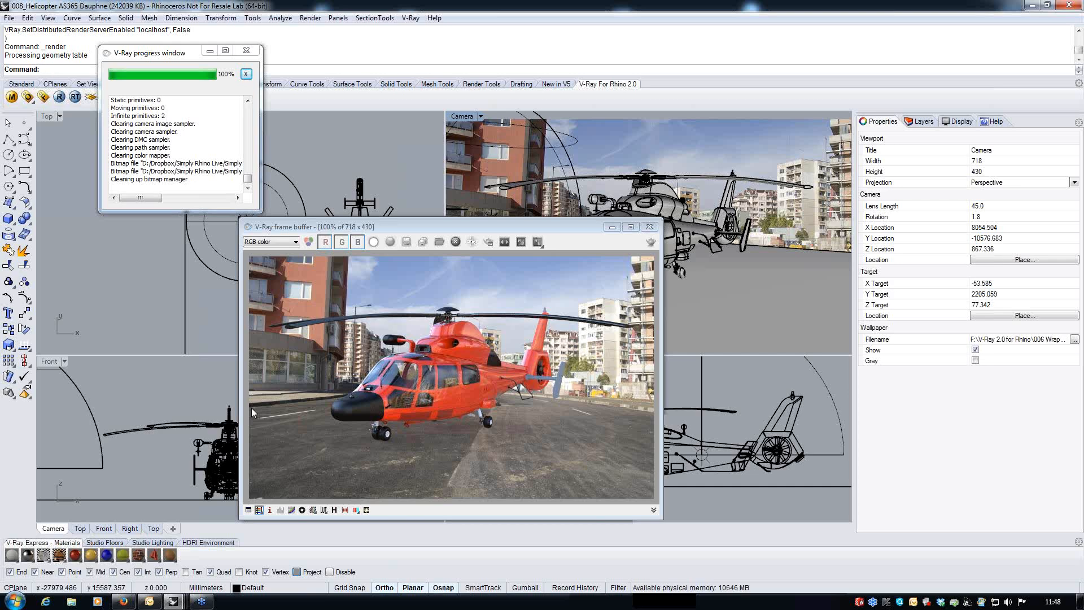
# Create a new Standard material in the scene materials of the V-Ray material editor.
pyautogui.click(12, 98)
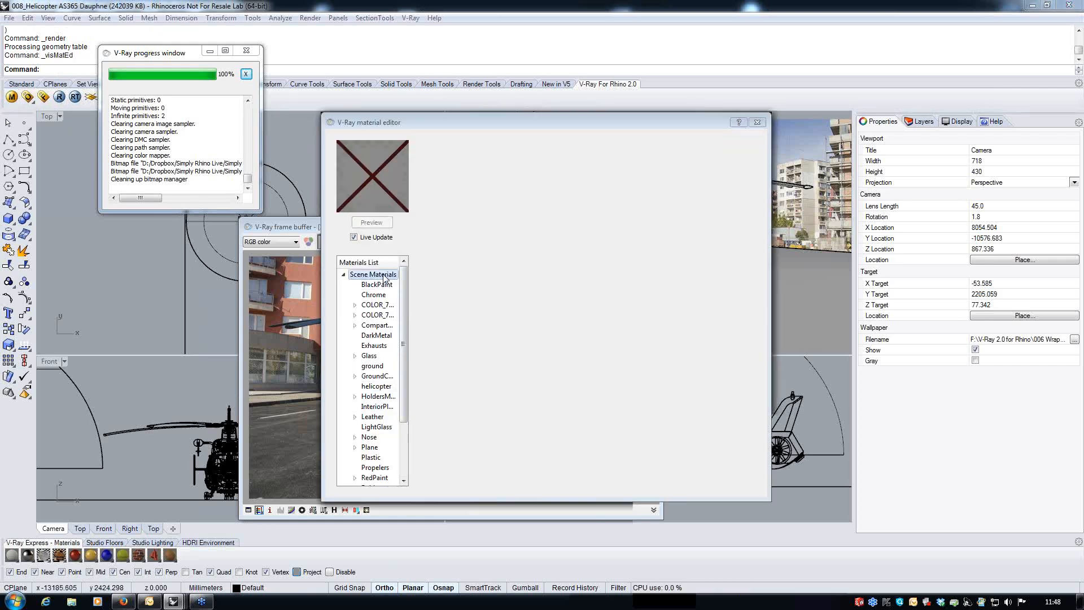
pyautogui.rightClick(385, 274)
pyautogui.moveTo(420, 282)
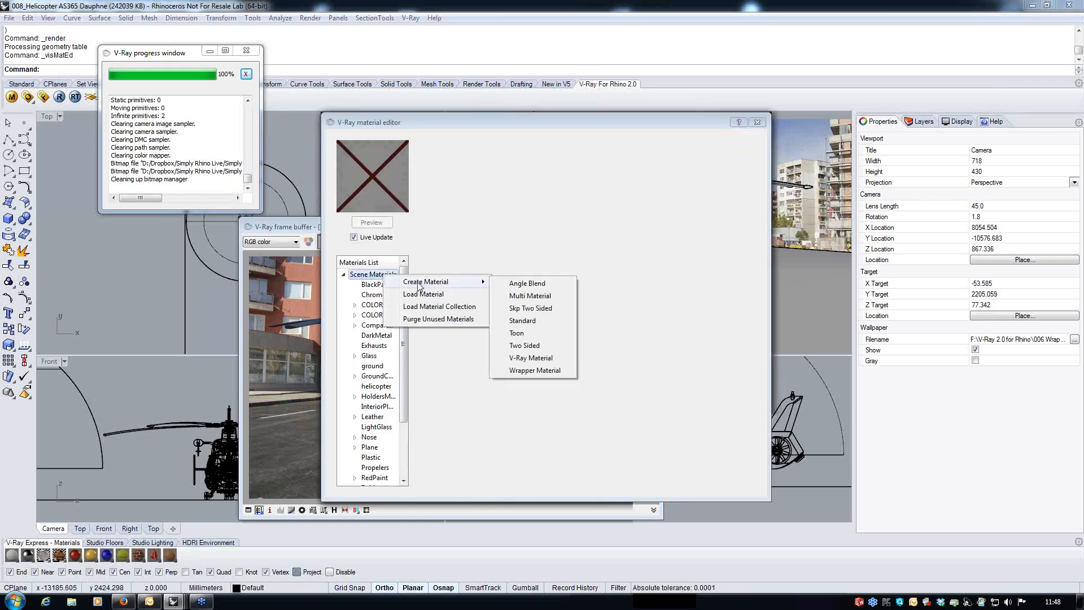
pyautogui.click(529, 324)
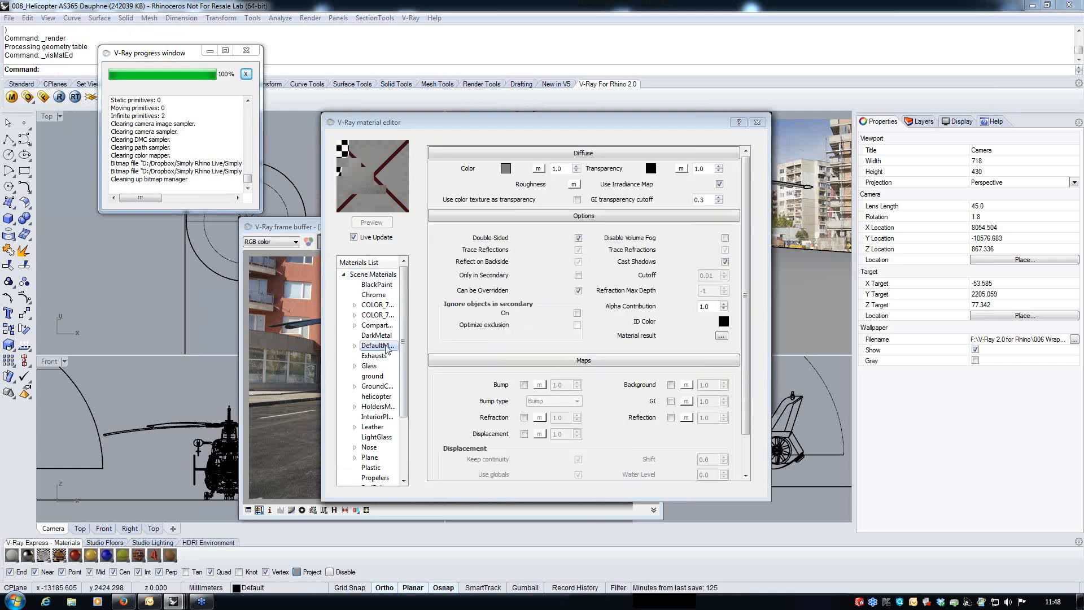
# Examine the layer types that can be added to the new standard material, without adding one.
pyautogui.rightClick(386, 346)
pyautogui.moveTo(429, 353)
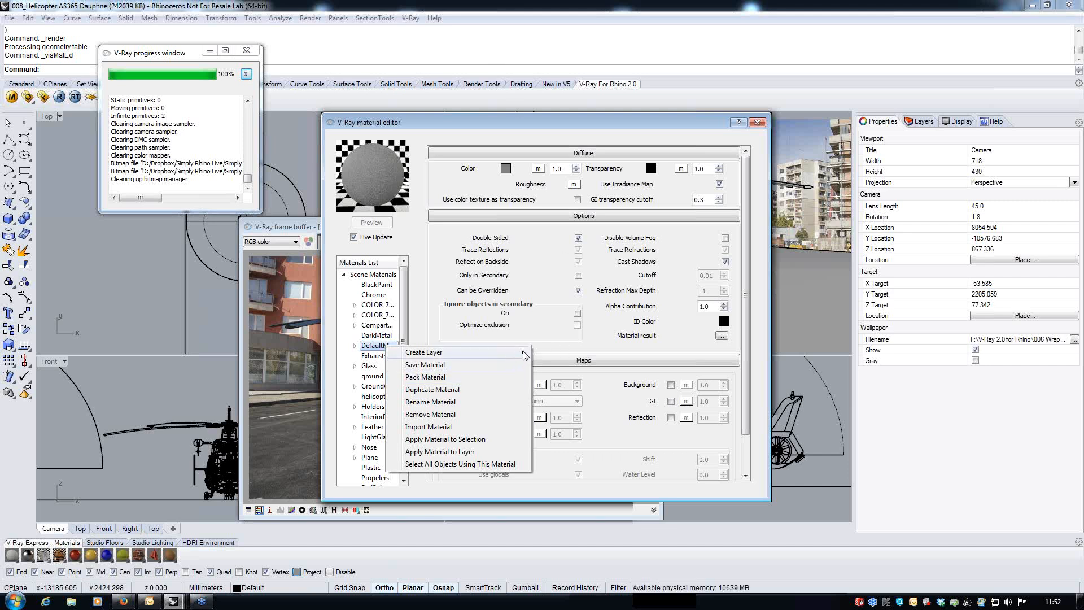
pyautogui.moveTo(524, 355)
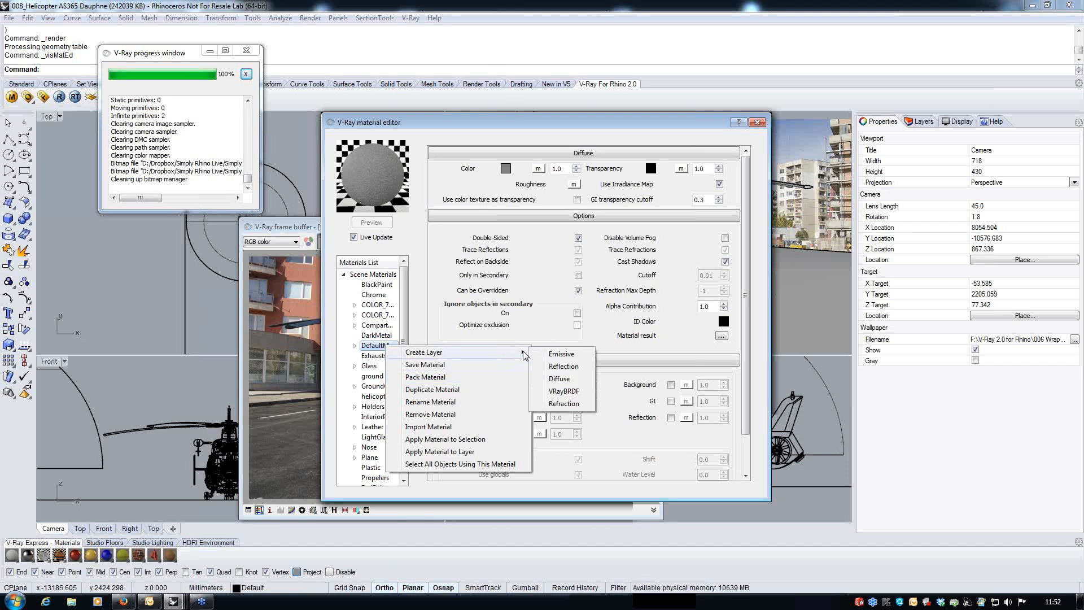
pyautogui.click(649, 347)
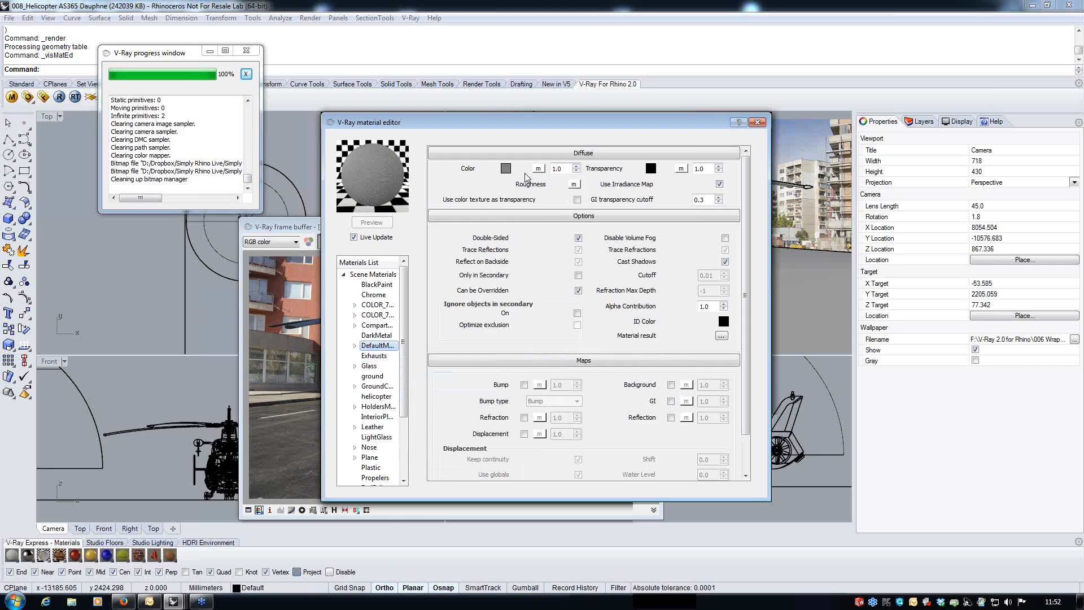
# Map the new material's diffuse color with a TexBitmap texture using the Background image, review the other texture types and accept the bitmap.
pyautogui.click(538, 168)
pyautogui.click(379, 283)
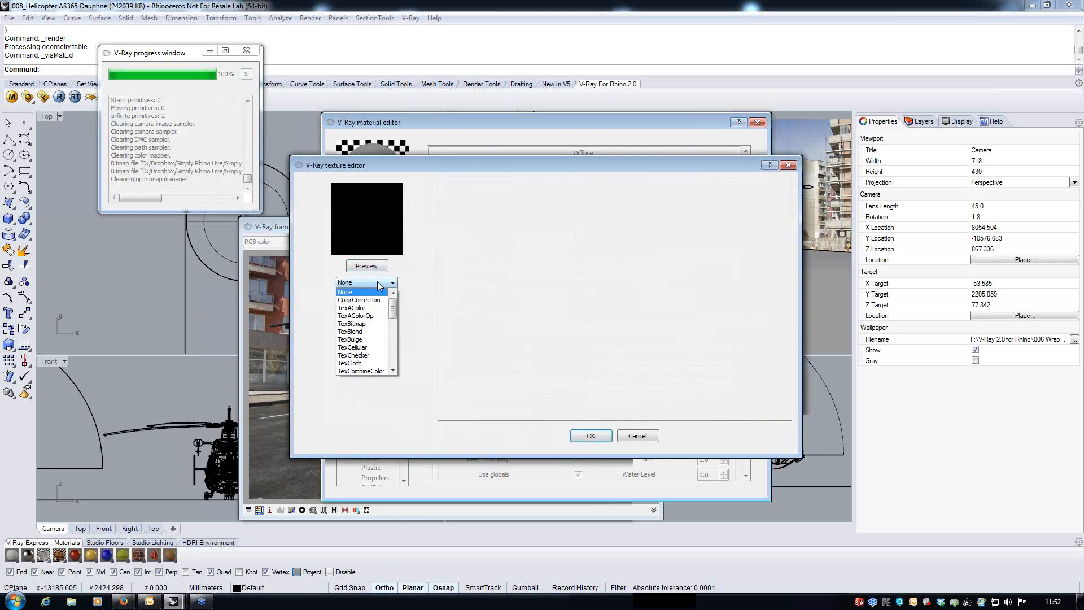
pyautogui.click(365, 324)
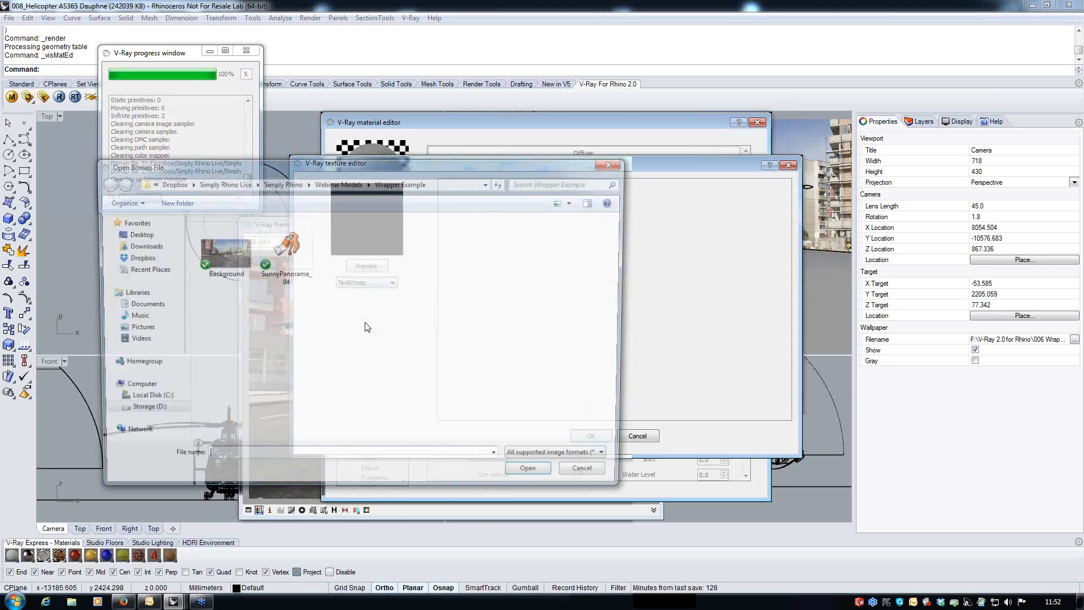
pyautogui.doubleClick(222, 252)
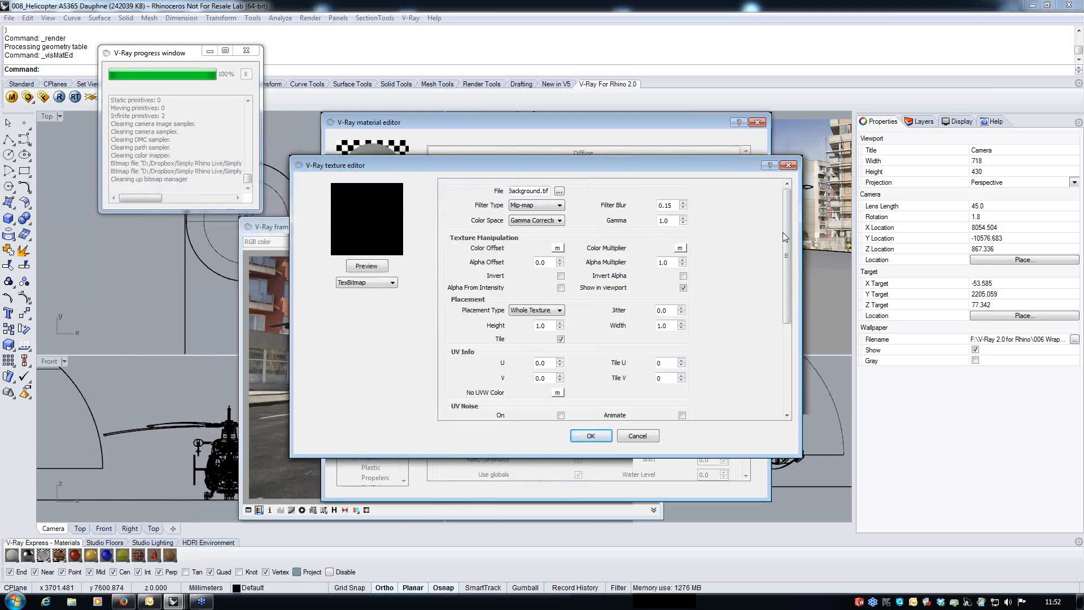
pyautogui.moveTo(787, 225); pyautogui.dragTo(774, 206)
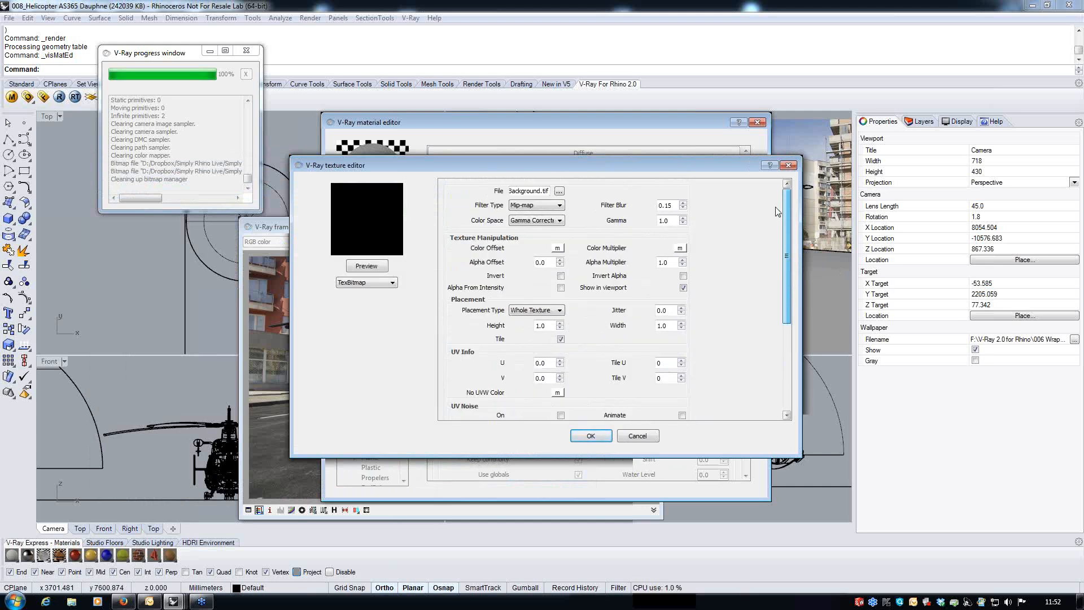
pyautogui.click(364, 283)
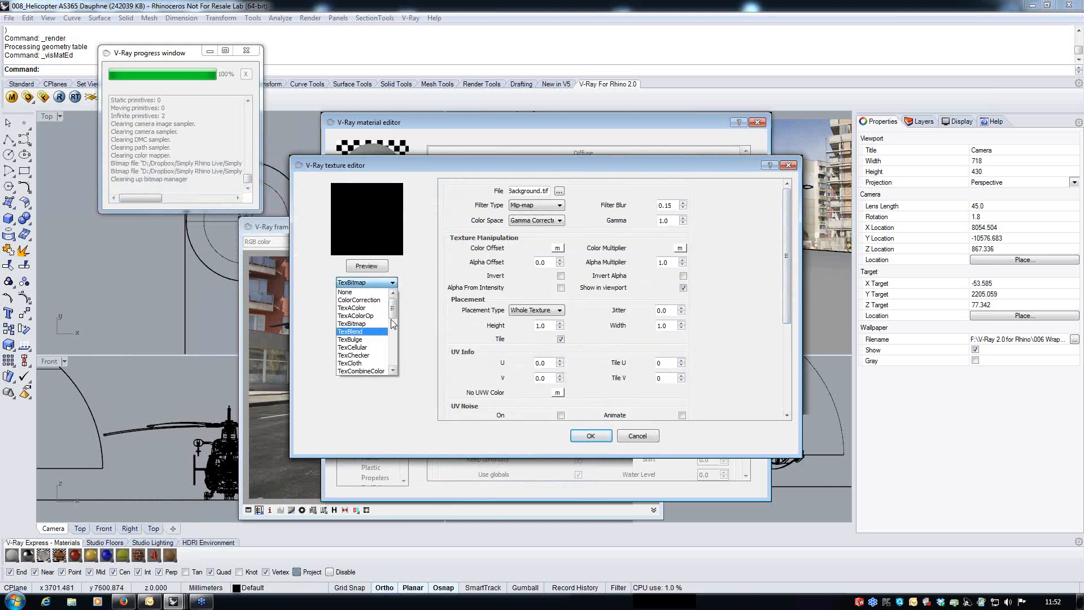
pyautogui.moveTo(394, 307); pyautogui.dragTo(394, 349)
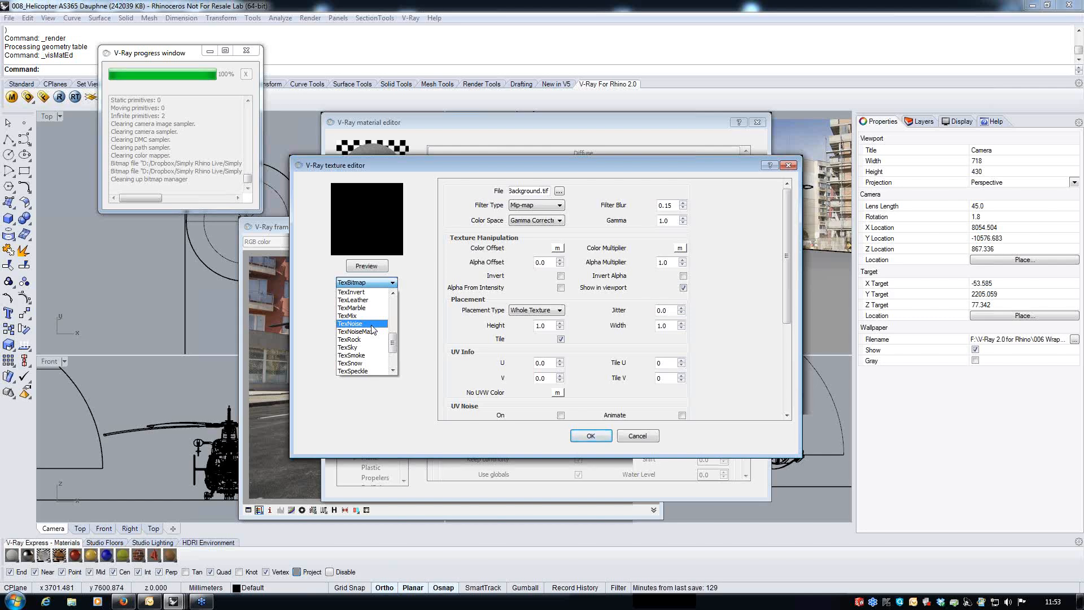
pyautogui.click(591, 438)
pyautogui.click(592, 439)
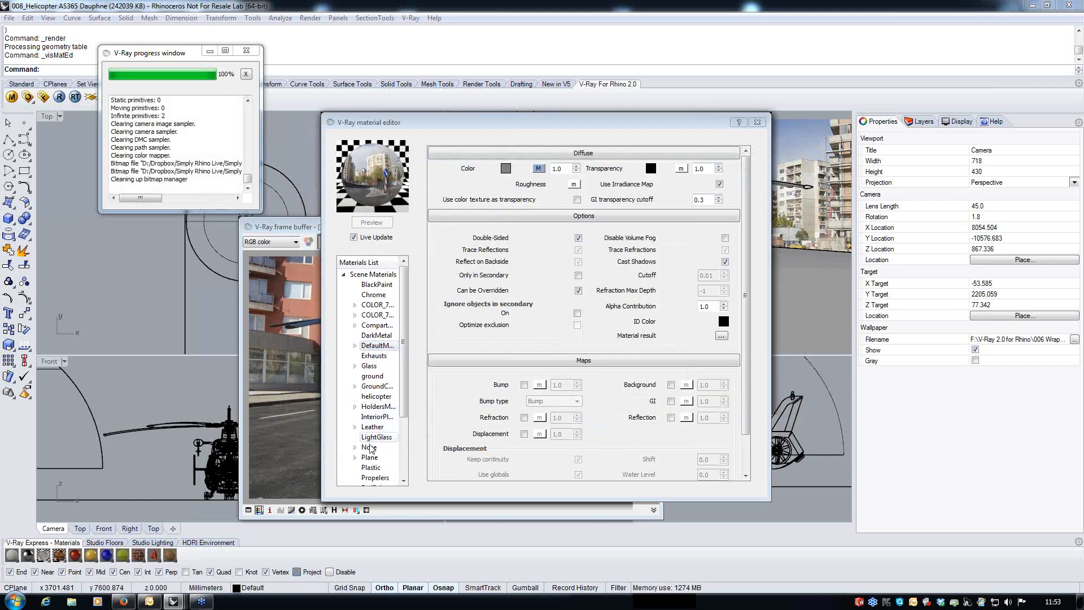
# Expand the layers of the Leather and new default materials and check the options of the default material's Diffuse layer.
pyautogui.click(355, 426)
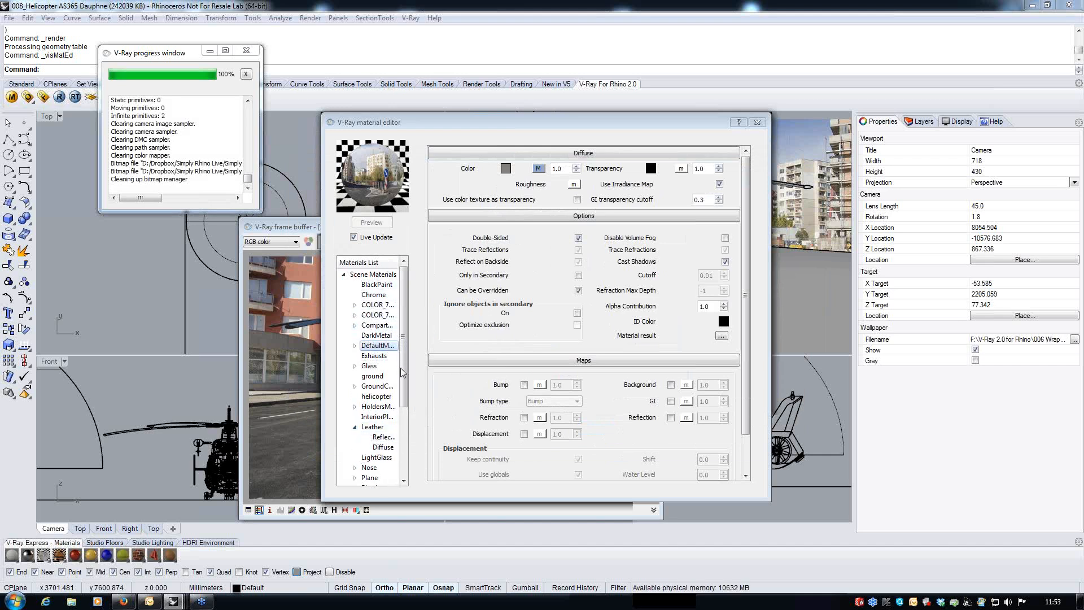
pyautogui.click(355, 346)
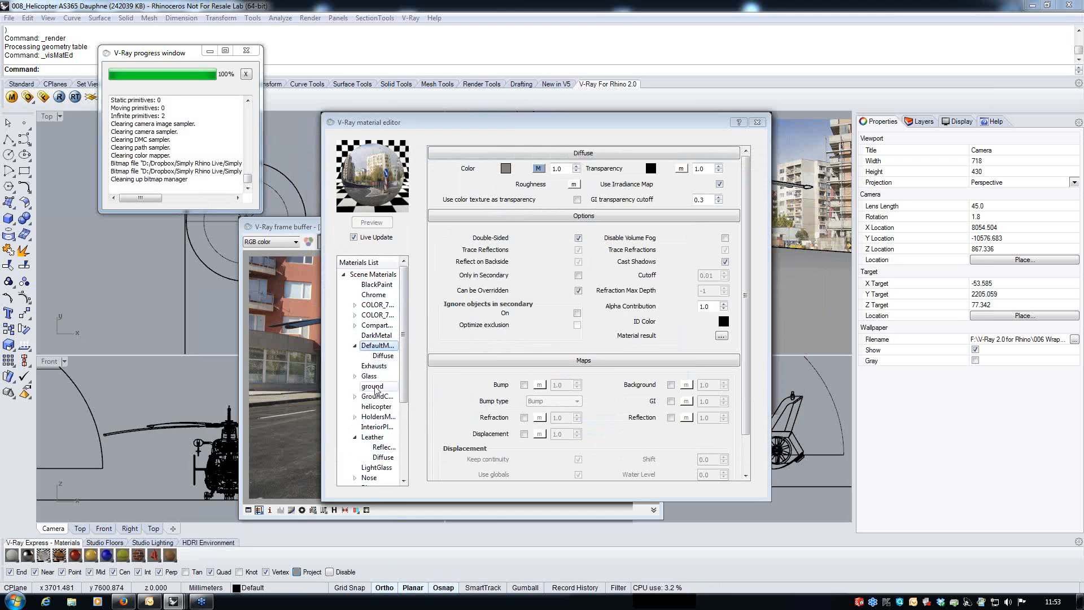
pyautogui.rightClick(384, 357)
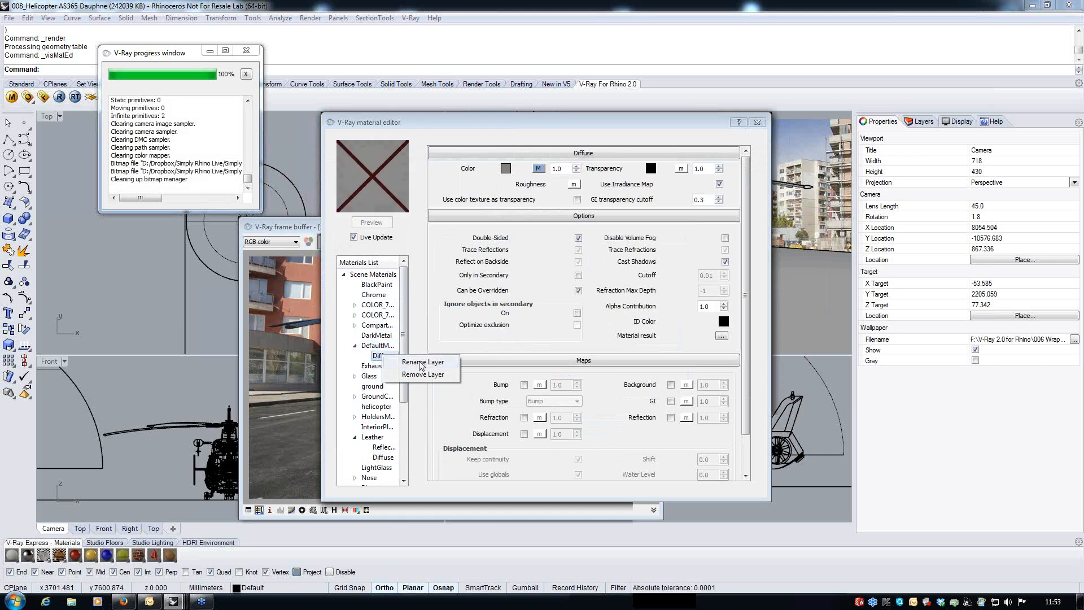
pyautogui.rightClick(390, 356)
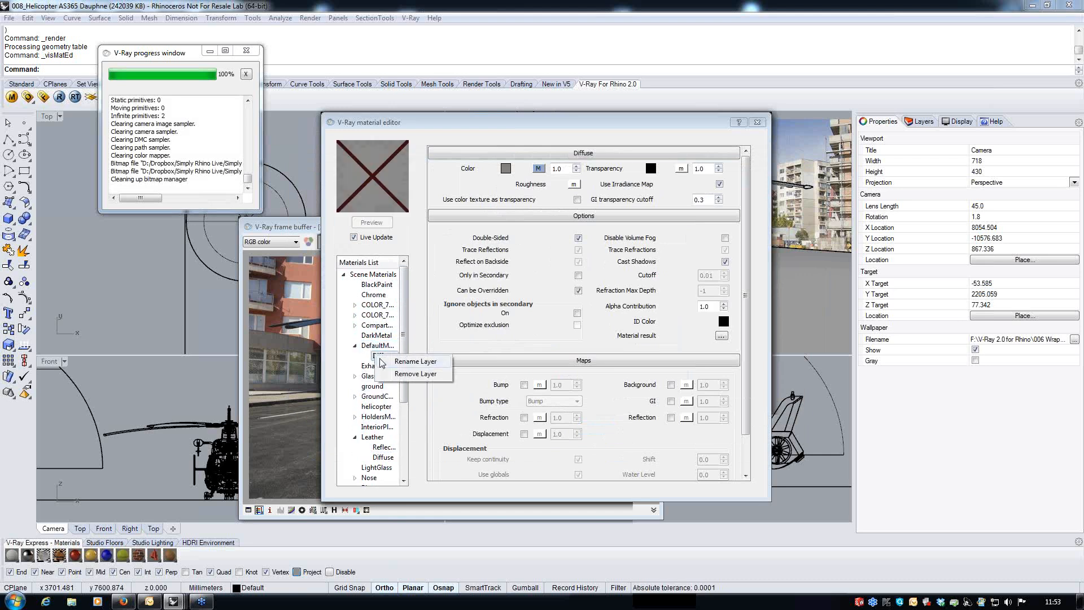
# Add a Reflection layer to the new default material and move it below the Diffuse layer.
pyautogui.click(376, 346)
pyautogui.rightClick(377, 346)
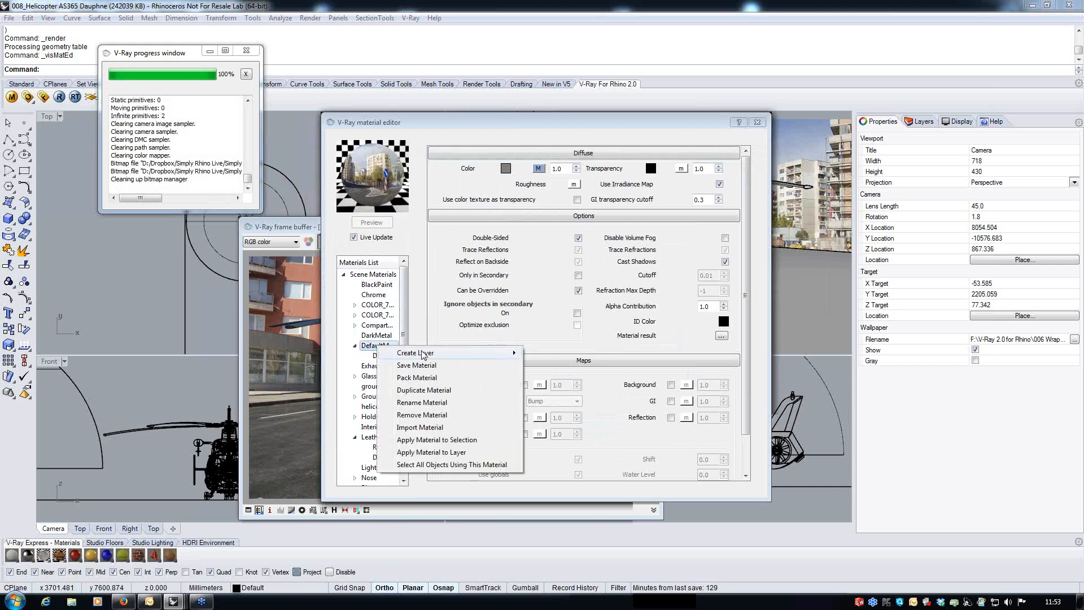
pyautogui.moveTo(423, 355)
pyautogui.click(545, 366)
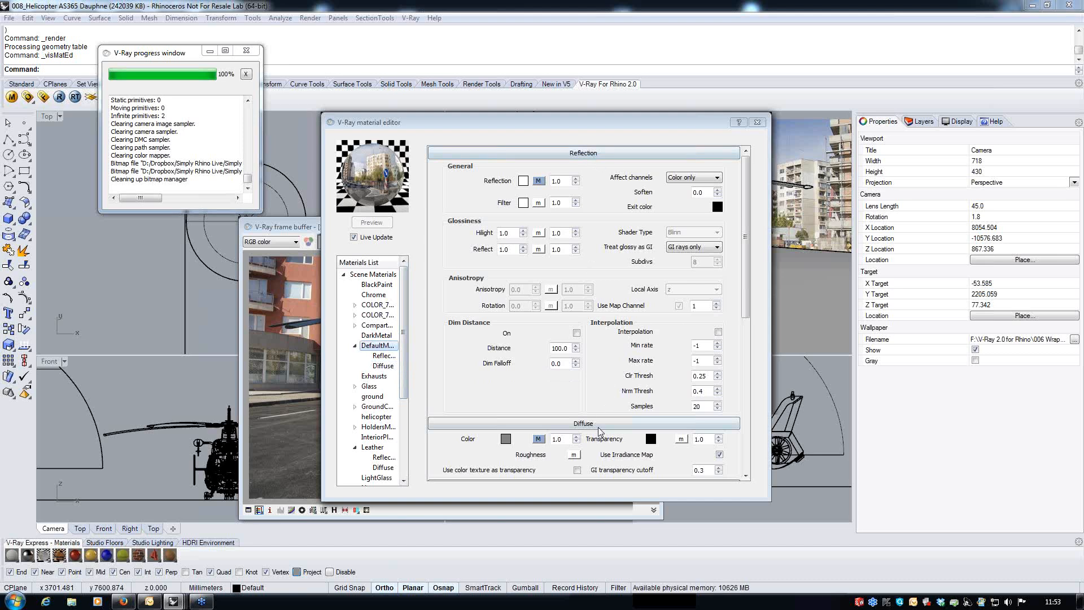
pyautogui.click(384, 356)
pyautogui.moveTo(386, 356)
pyautogui.mouseDown()
pyautogui.moveTo(378, 370)
pyautogui.moveTo(389, 373)
pyautogui.mouseUp()
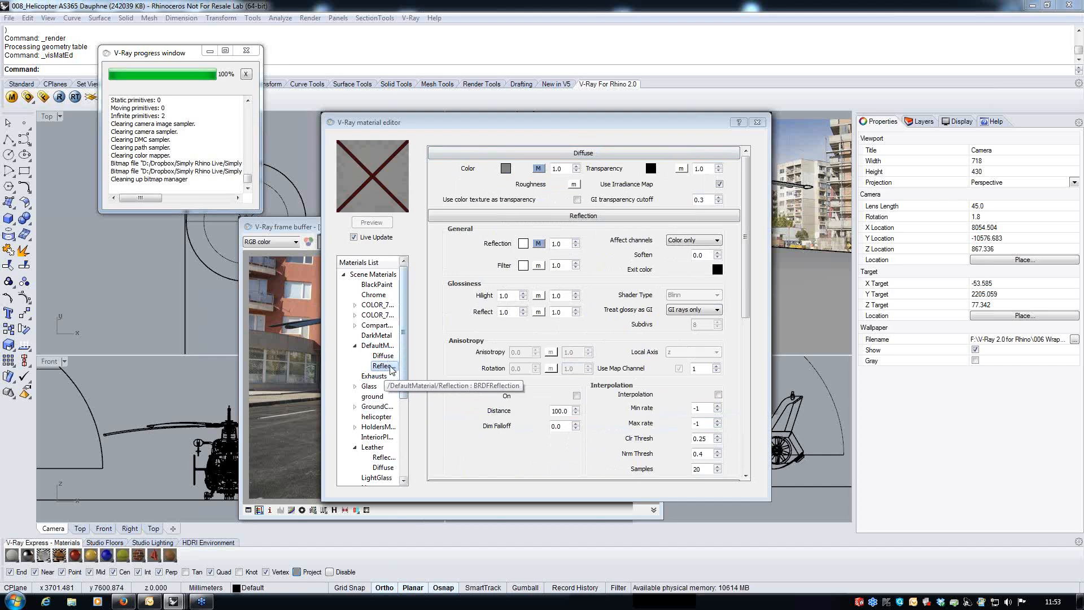
# Remove the Reflection layer from the new default material.
pyautogui.rightClick(386, 368)
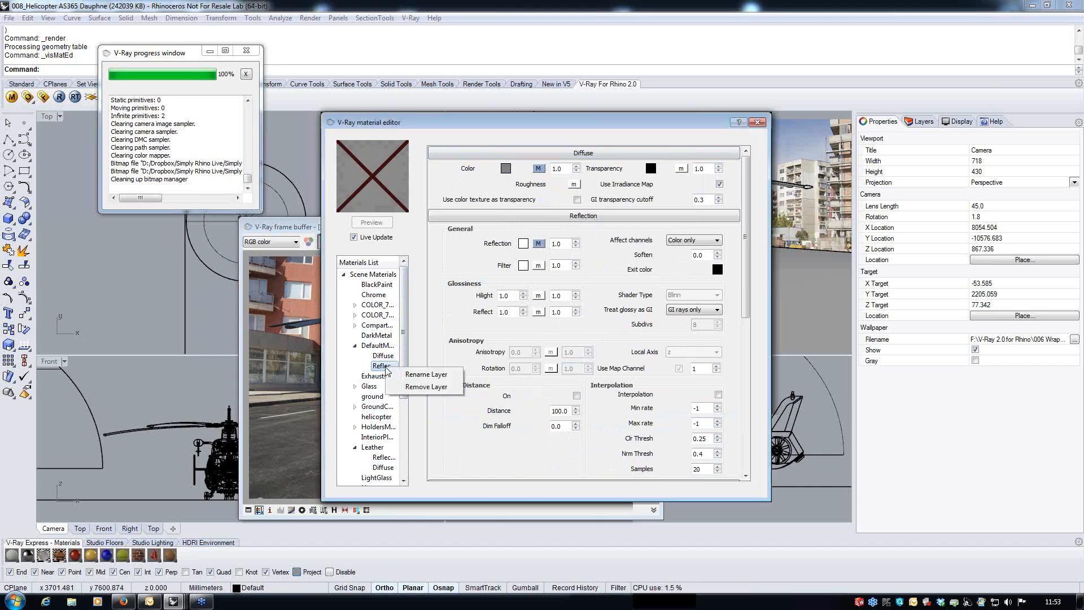
pyautogui.click(428, 387)
pyautogui.click(582, 308)
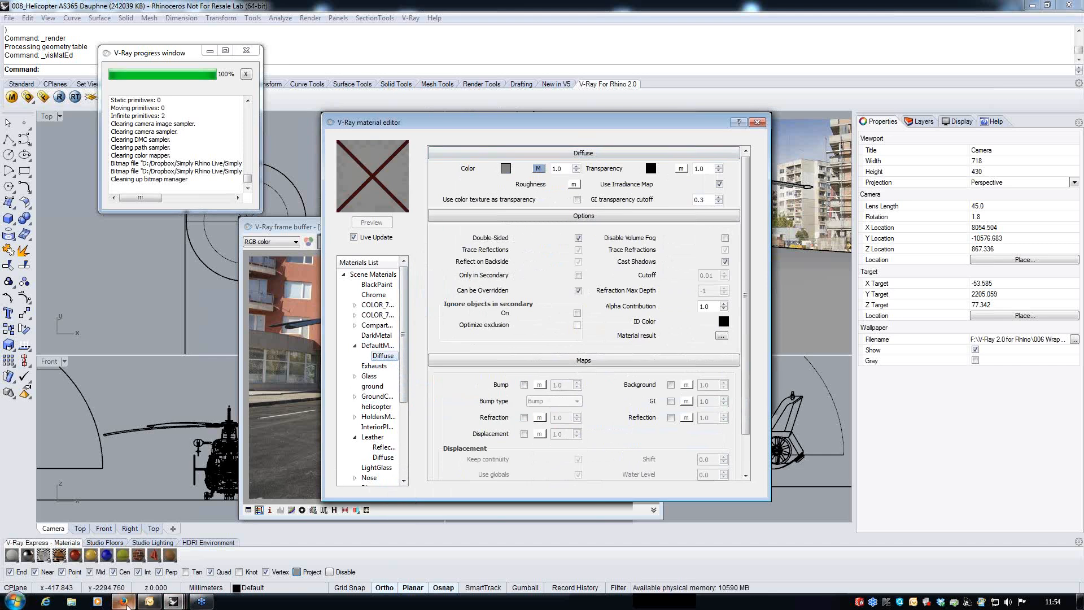
pyautogui.moveTo(126, 604)
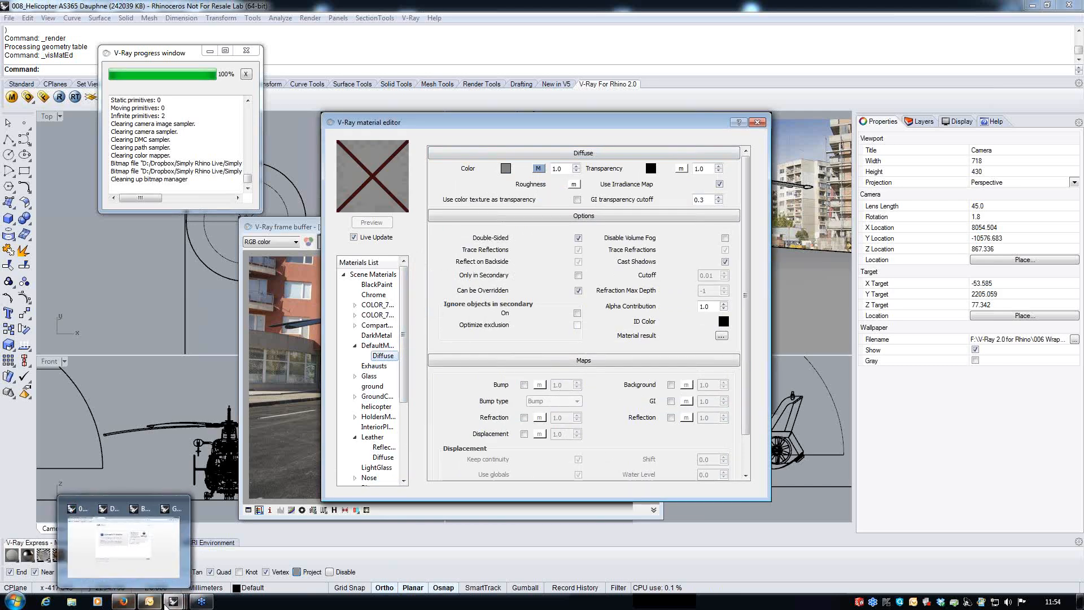